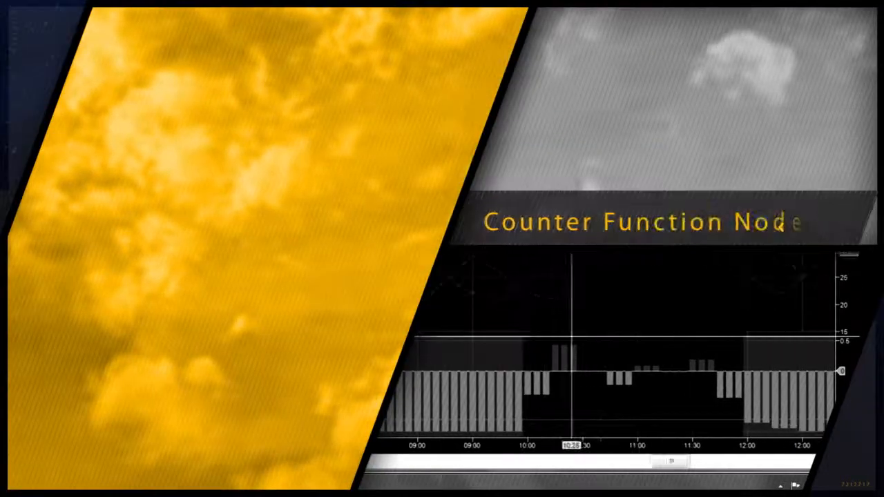
{"action": "left_click_drag", "start_coordinate": [197, 191], "coordinate": [190, 180]}
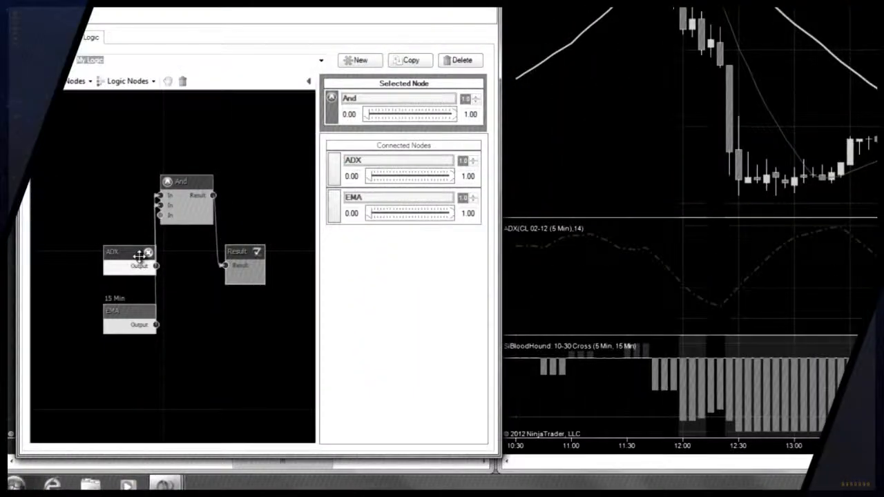
{"action": "left_click_drag", "start_coordinate": [138, 256], "coordinate": [112, 228]}
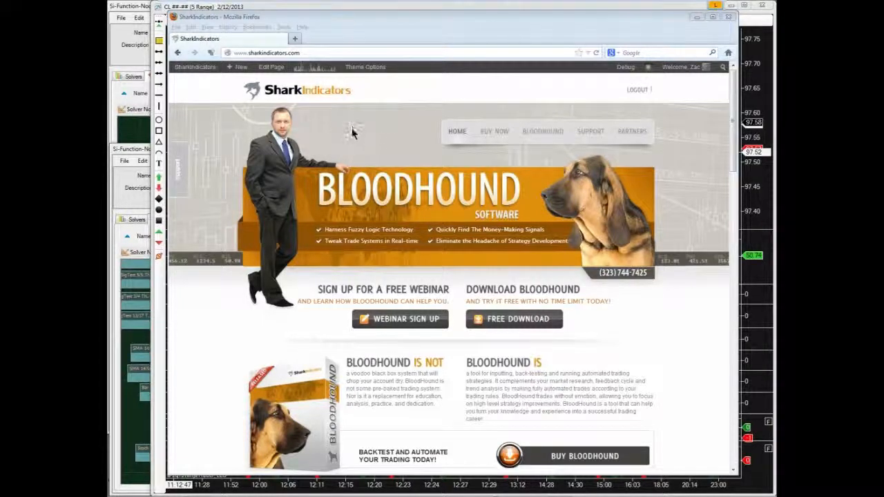
Open the Contact Us page from the SharkIndicators website's Support section.
{"action": "left_click", "coordinate": [212, 220]}
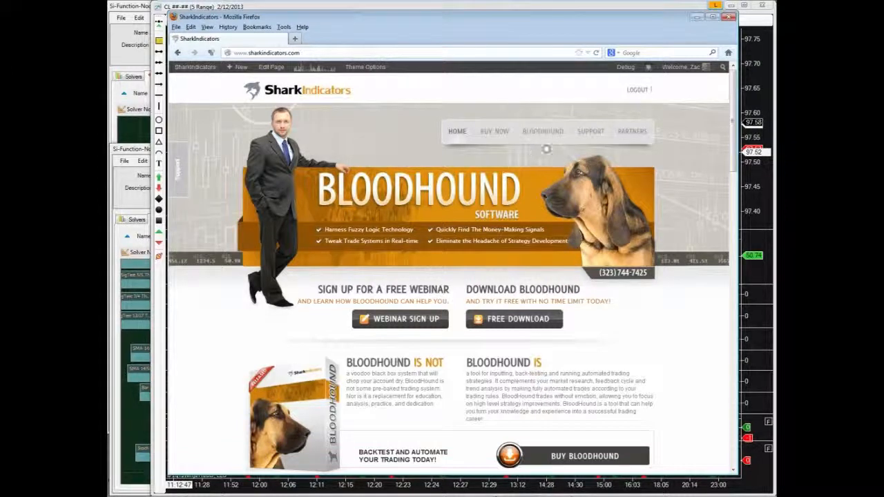
{"action": "mouse_move", "coordinate": [592, 136]}
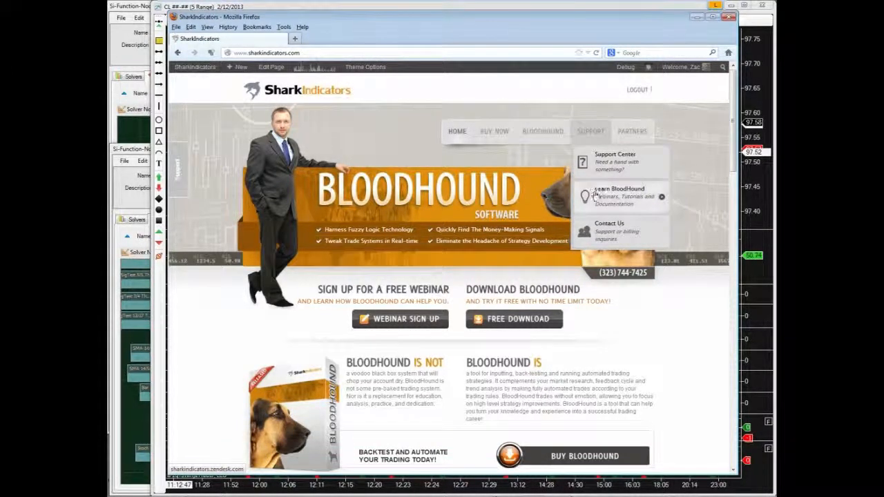
{"action": "left_click", "coordinate": [605, 231]}
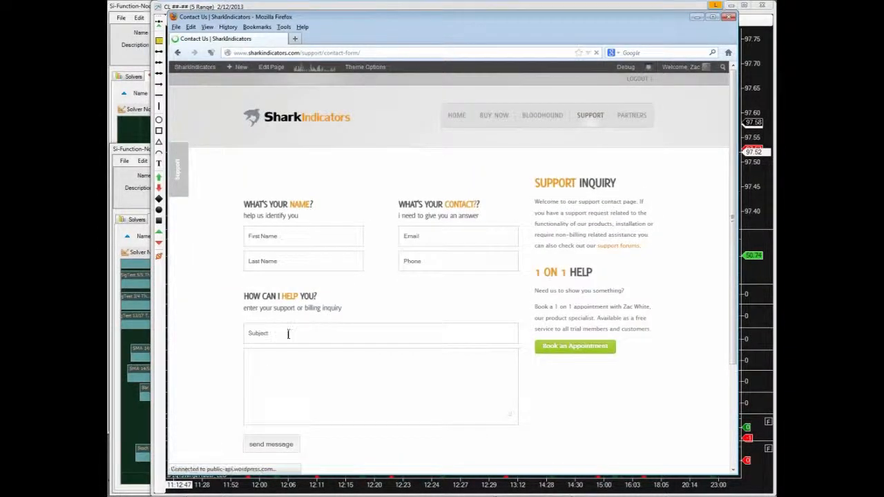
Go through the contact form's first name, last name, email, subject and message fields without filling them in.
{"action": "left_click", "coordinate": [288, 241]}
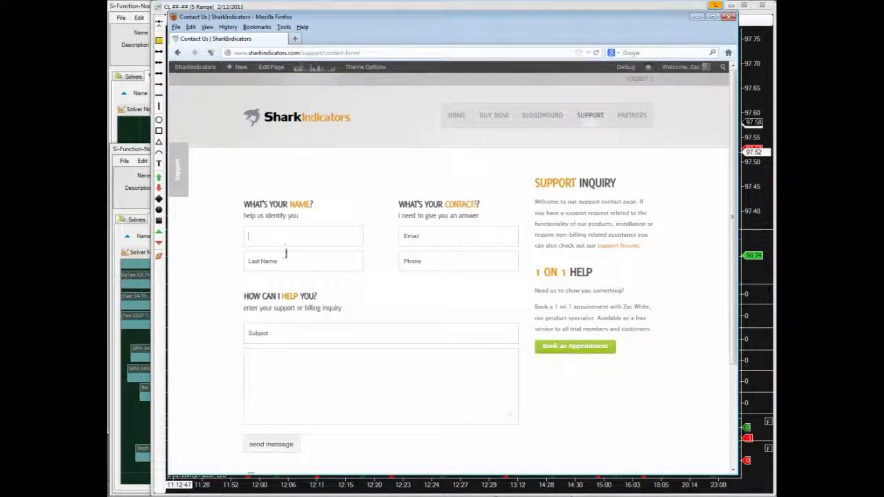
{"action": "left_click", "coordinate": [282, 261]}
{"action": "left_click", "coordinate": [430, 238]}
{"action": "left_click", "coordinate": [291, 331]}
{"action": "left_click", "coordinate": [271, 361]}
{"action": "scroll", "coordinate": [270, 361], "scroll_direction": "down", "scroll_amount": 2}
{"action": "scroll", "coordinate": [271, 360], "scroll_direction": "up", "scroll_amount": 3}
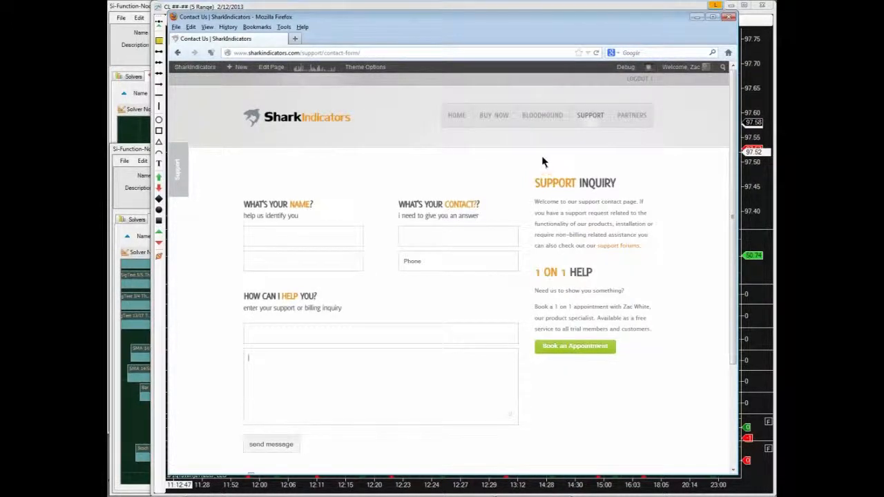
Open the Getting Started guide under Learn BloodHound and look through its Quick Start Video and Taking Off sections.
{"action": "mouse_move", "coordinate": [544, 118]}
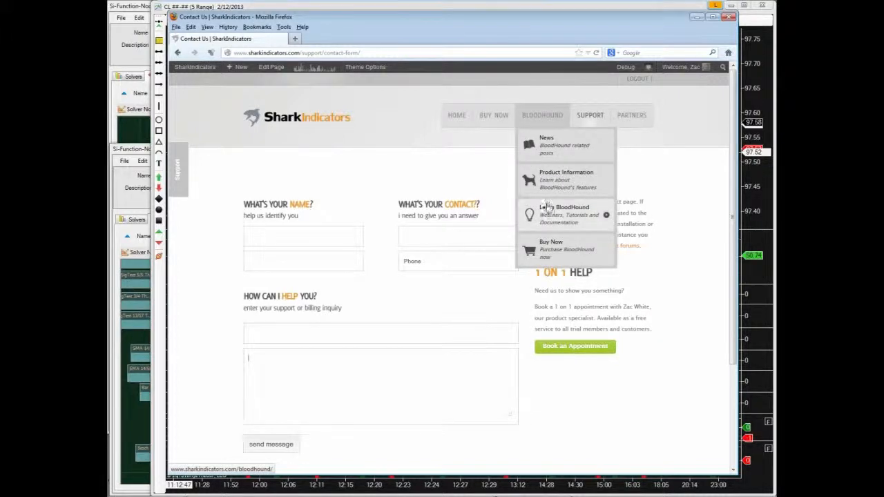
{"action": "mouse_move", "coordinate": [553, 215]}
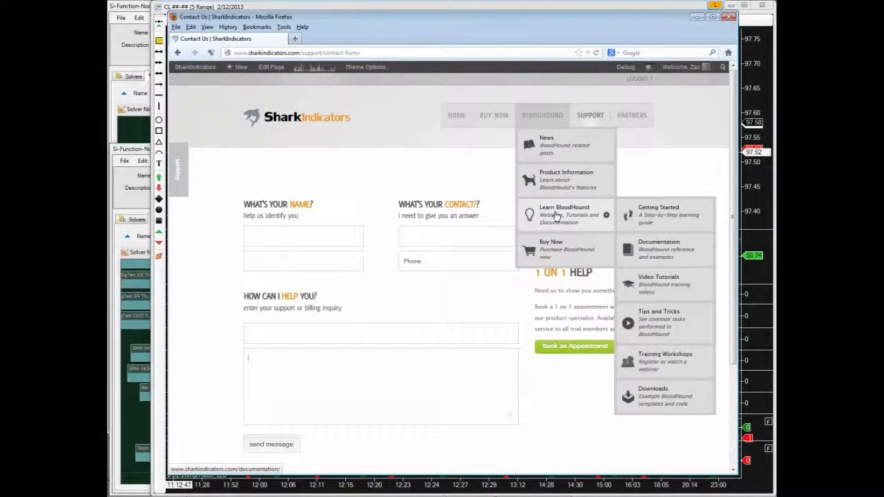
{"action": "left_click", "coordinate": [663, 217]}
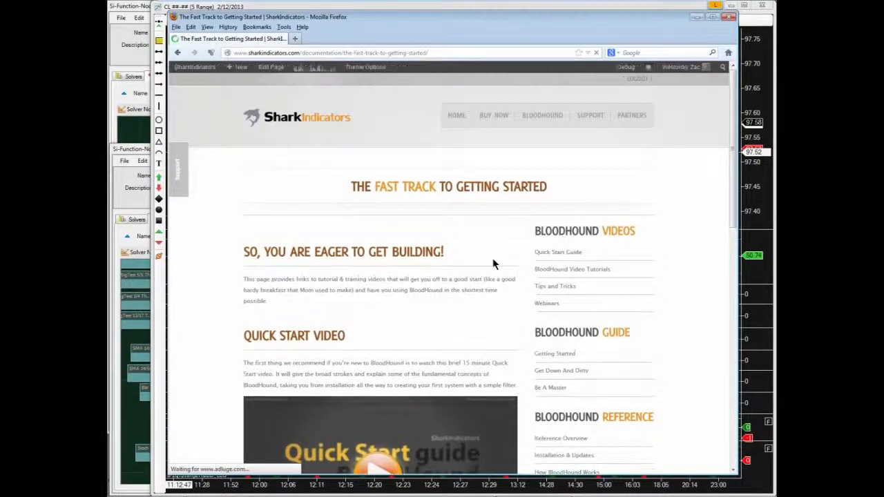
{"action": "scroll", "coordinate": [493, 258], "scroll_direction": "down", "scroll_amount": 3}
{"action": "scroll", "coordinate": [492, 258], "scroll_direction": "down", "scroll_amount": 1}
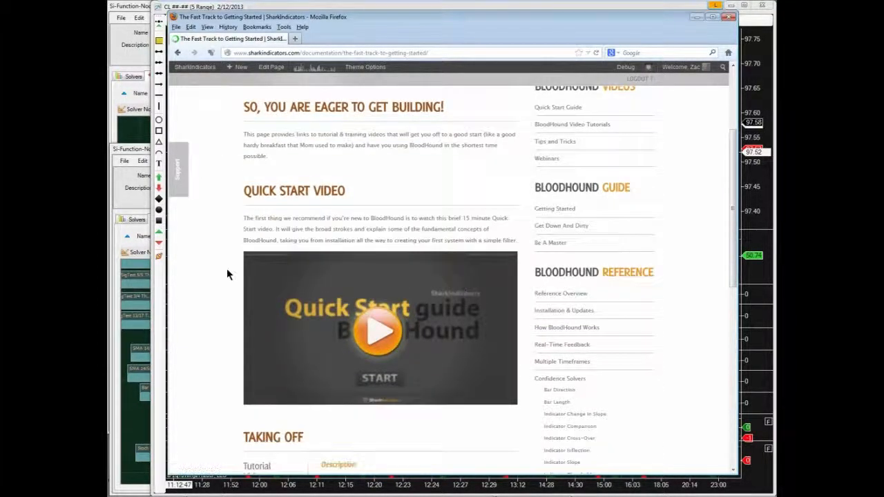
{"action": "scroll", "coordinate": [227, 274], "scroll_direction": "down", "scroll_amount": 3}
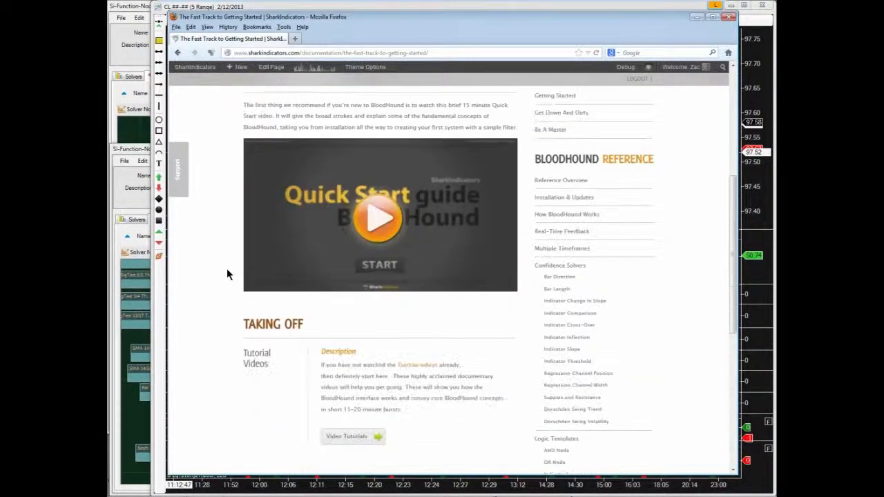
{"action": "scroll", "coordinate": [226, 268], "scroll_direction": "down", "scroll_amount": 5}
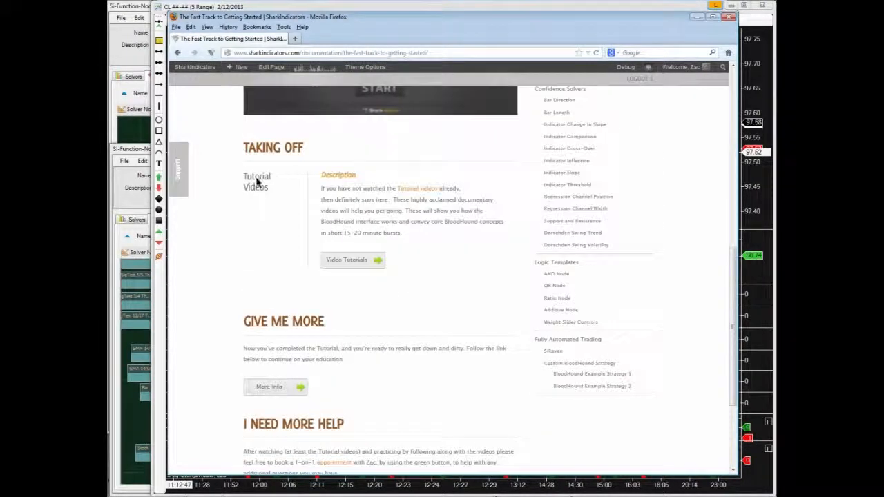
Open the Video Tutorials link of the Taking Off section in a new browser tab.
{"action": "left_click", "coordinate": [353, 264]}
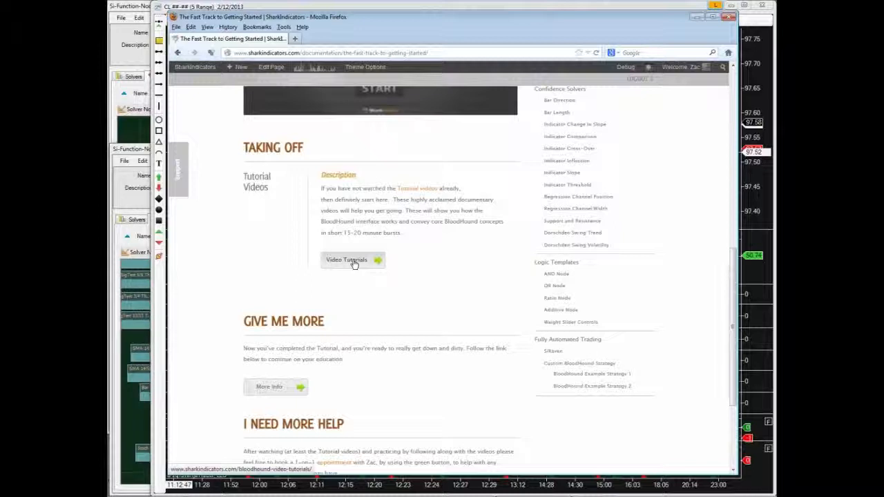
{"action": "right_click", "coordinate": [354, 265]}
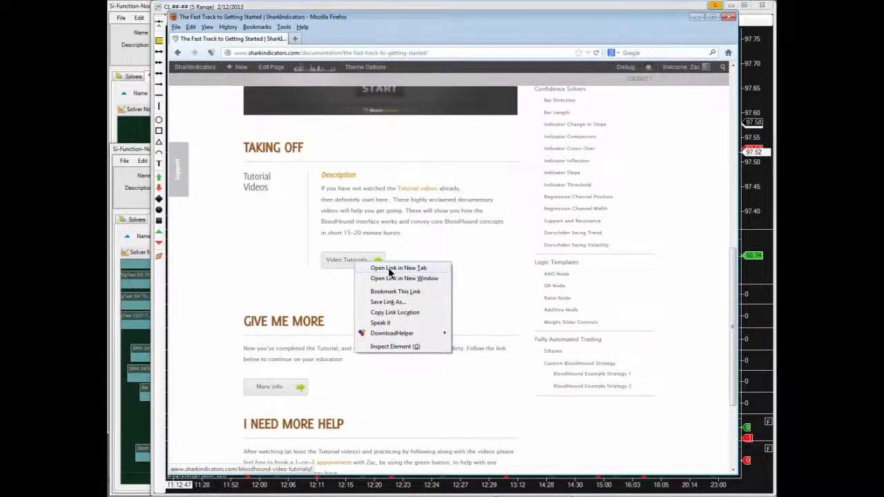
{"action": "left_click", "coordinate": [388, 268]}
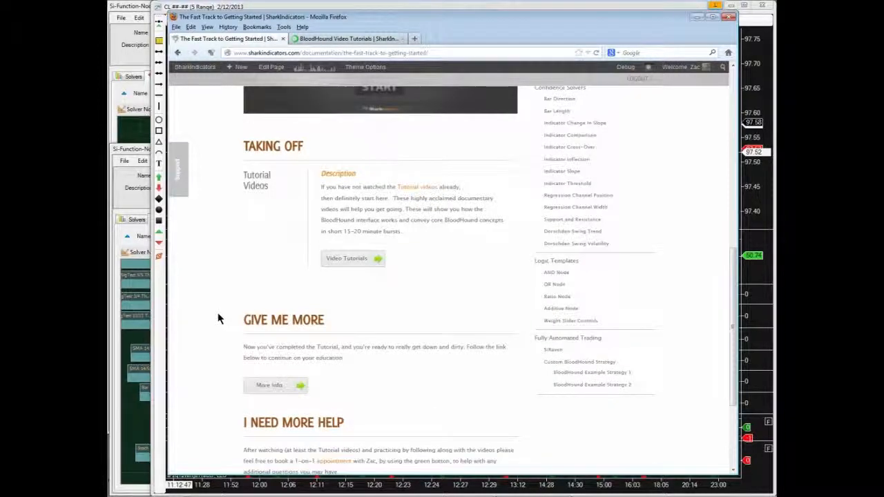
Open the More Info link of the Give Me More section in a new browser tab.
{"action": "scroll", "coordinate": [217, 317], "scroll_direction": "down", "scroll_amount": 4}
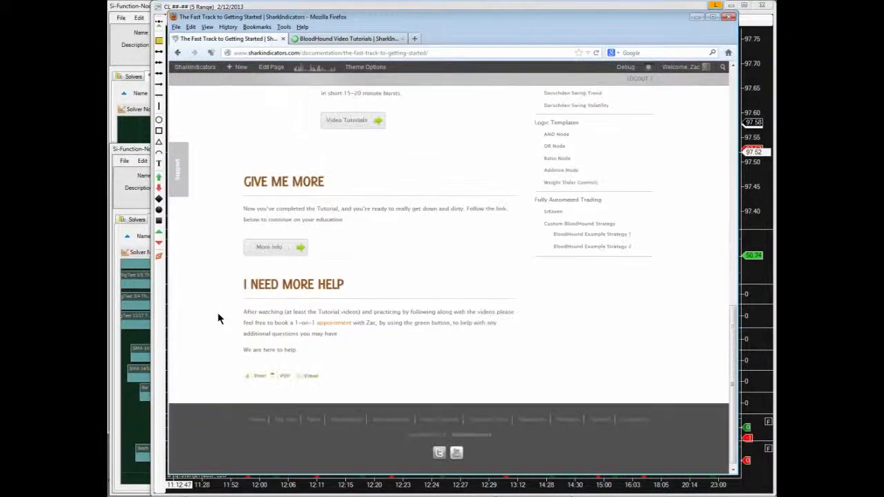
{"action": "right_click", "coordinate": [277, 244]}
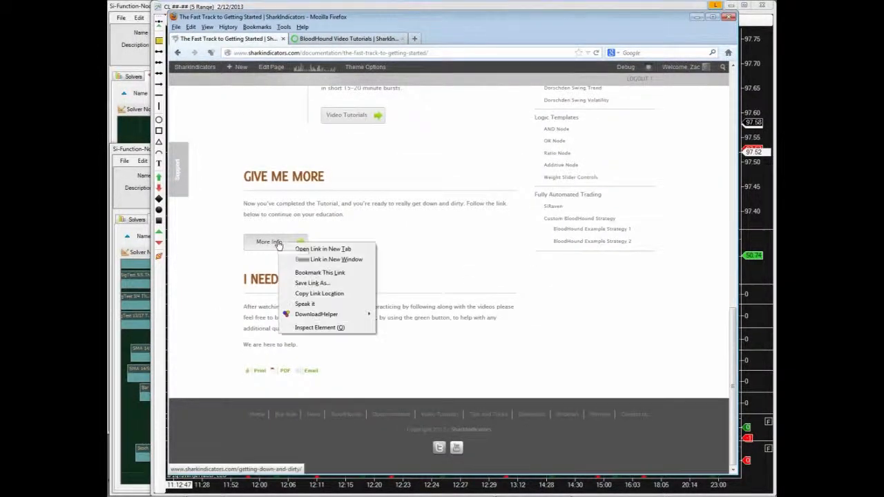
{"action": "left_click", "coordinate": [329, 250]}
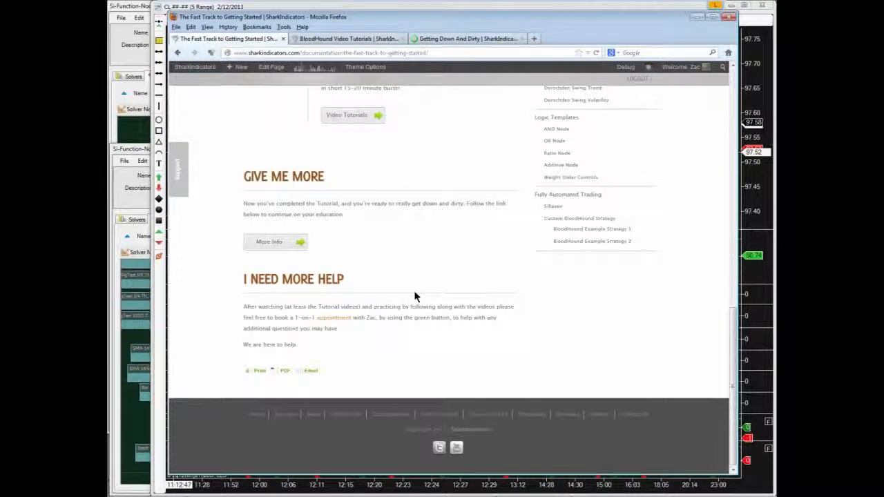
Look through the BloodHound Reference list and open the Support and Resistance solver page in a new browser tab.
{"action": "scroll", "coordinate": [418, 300], "scroll_direction": "up", "scroll_amount": 4}
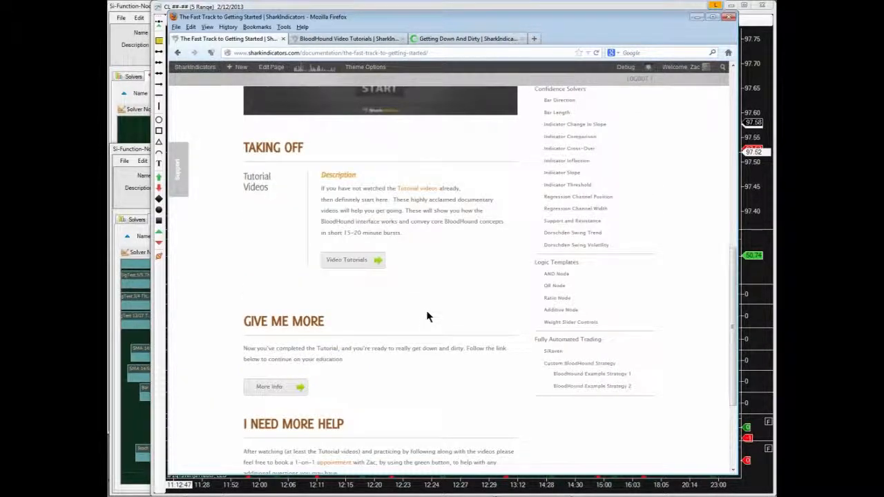
{"action": "scroll", "coordinate": [426, 310], "scroll_direction": "up", "scroll_amount": 4}
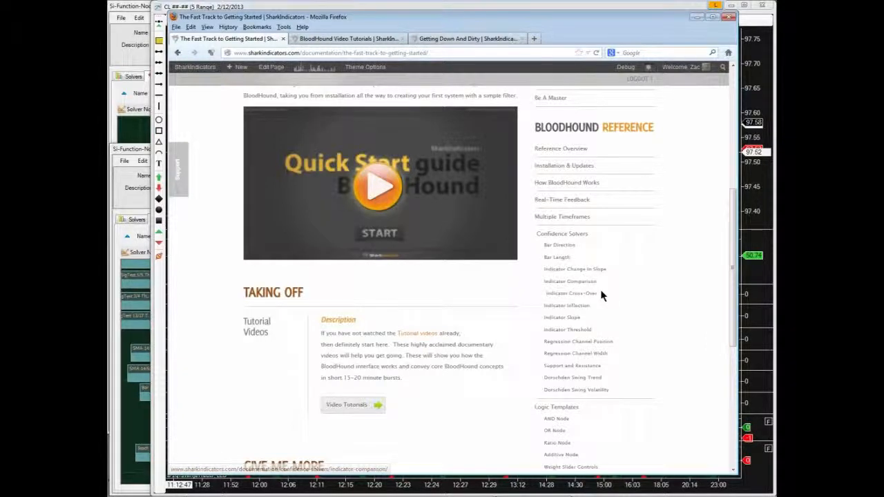
{"action": "scroll", "coordinate": [600, 290], "scroll_direction": "down", "scroll_amount": 1}
{"action": "scroll", "coordinate": [601, 293], "scroll_direction": "up", "scroll_amount": 1}
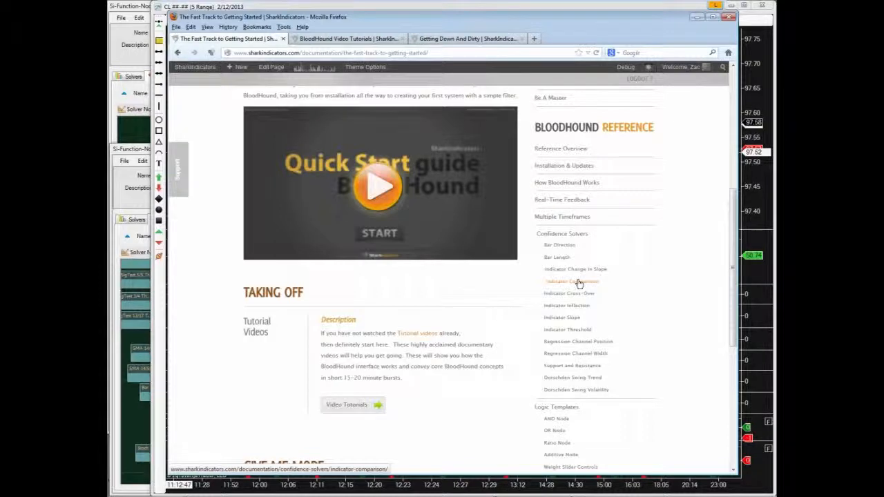
{"action": "scroll", "coordinate": [578, 283], "scroll_direction": "down", "scroll_amount": 1}
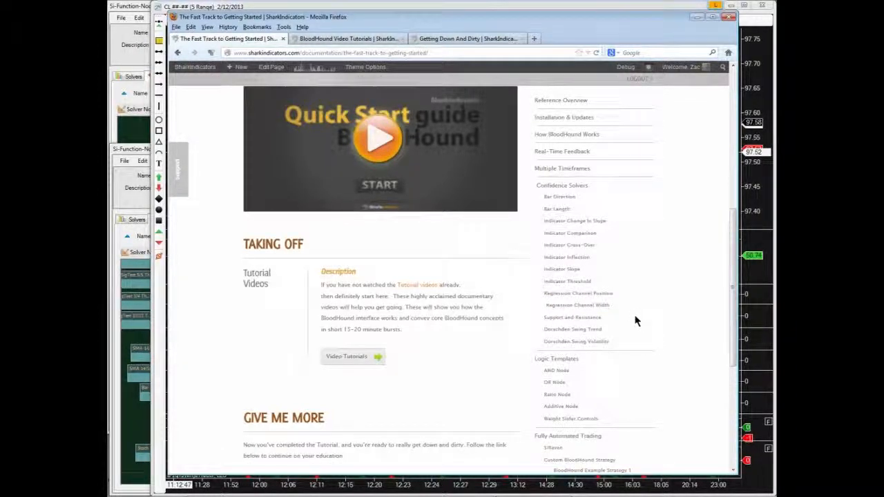
{"action": "right_click", "coordinate": [560, 322]}
{"action": "left_click", "coordinate": [593, 326]}
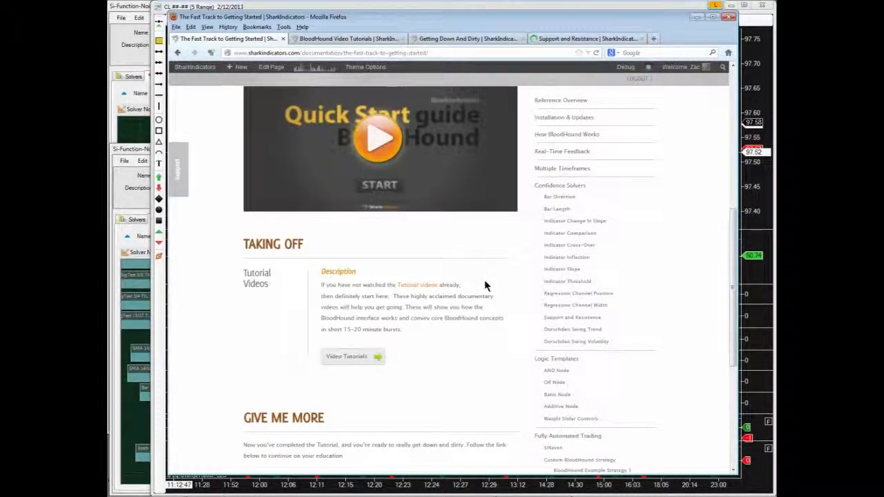
Switch to the BloodHound Video Tutorials page and review the tutorial list from Quick Start Guide to Logic Nodes in Depth.
{"action": "scroll", "coordinate": [485, 284], "scroll_direction": "up", "scroll_amount": 3}
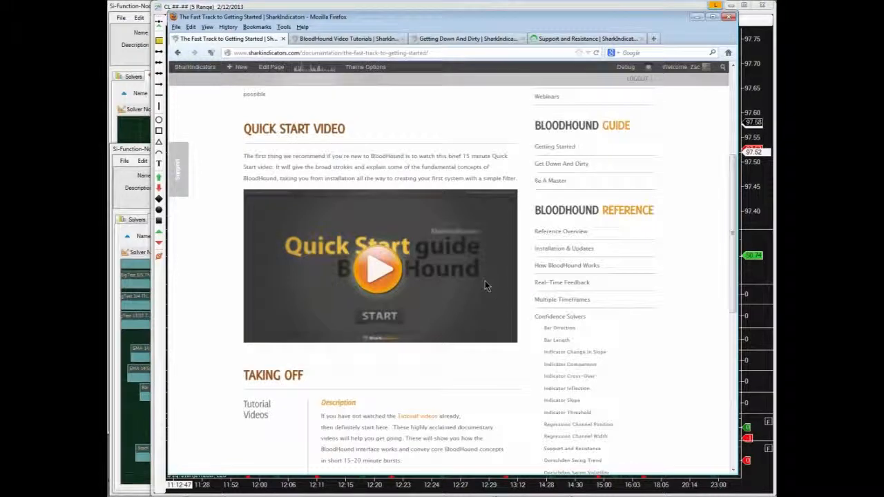
{"action": "scroll", "coordinate": [485, 283], "scroll_direction": "up", "scroll_amount": 2}
{"action": "scroll", "coordinate": [486, 284], "scroll_direction": "up", "scroll_amount": 1}
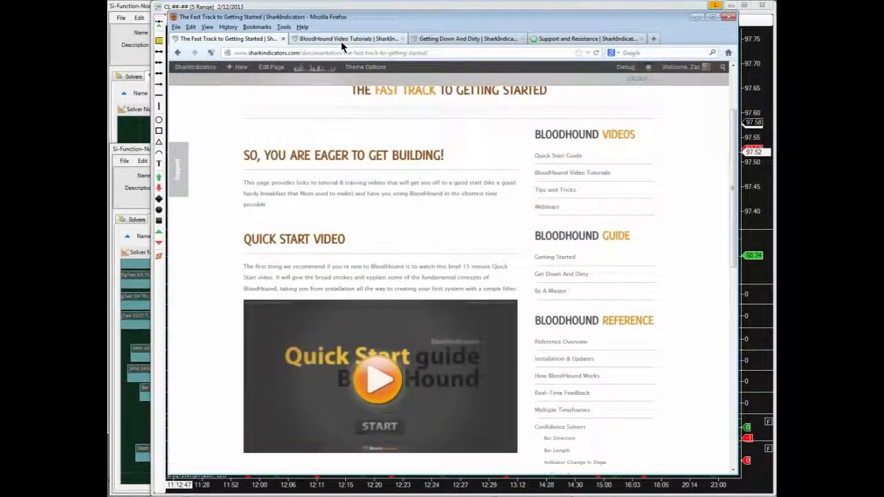
{"action": "left_click", "coordinate": [340, 39]}
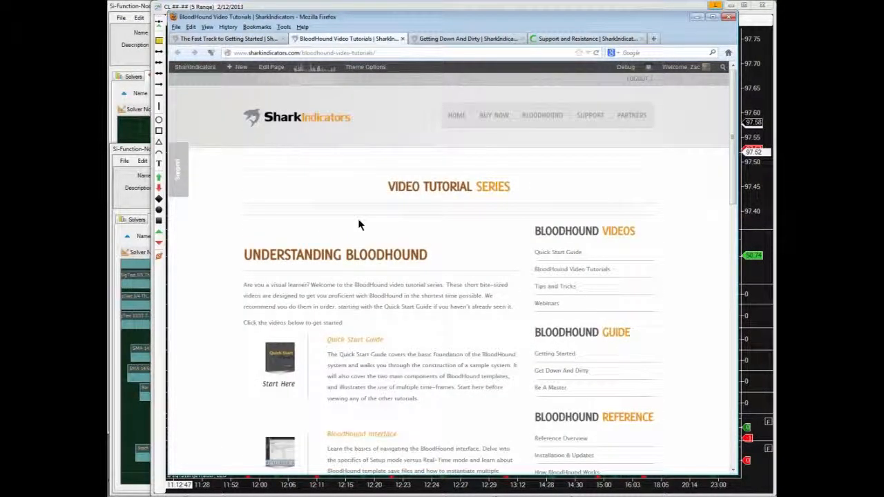
{"action": "scroll", "coordinate": [358, 221], "scroll_direction": "down", "scroll_amount": 3}
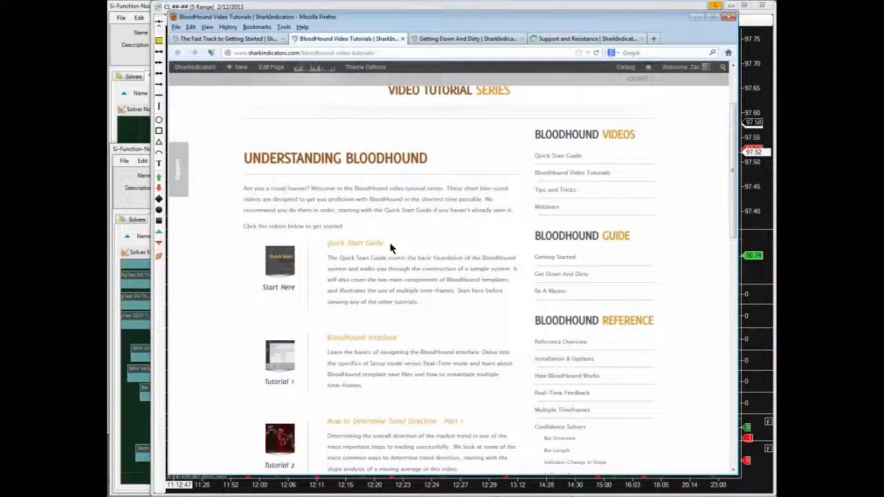
{"action": "scroll", "coordinate": [357, 268], "scroll_direction": "down", "scroll_amount": 3}
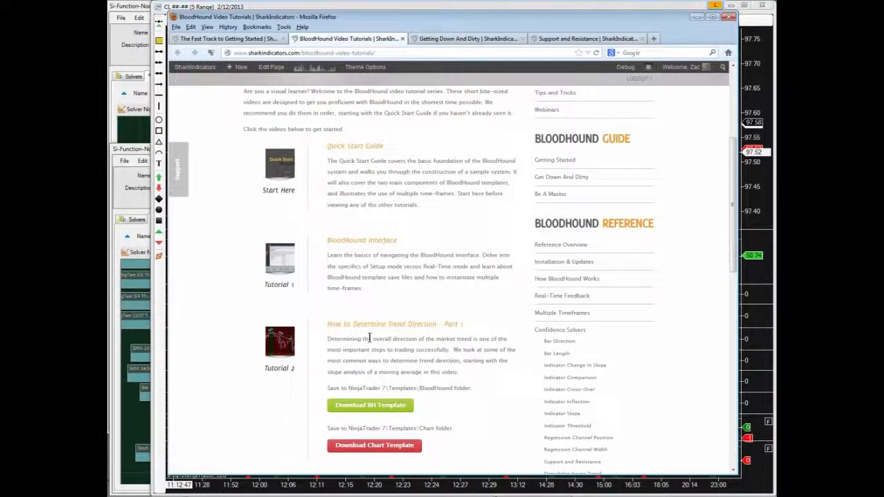
{"action": "scroll", "coordinate": [369, 338], "scroll_direction": "down", "scroll_amount": 3}
{"action": "scroll", "coordinate": [369, 338], "scroll_direction": "down", "scroll_amount": 1}
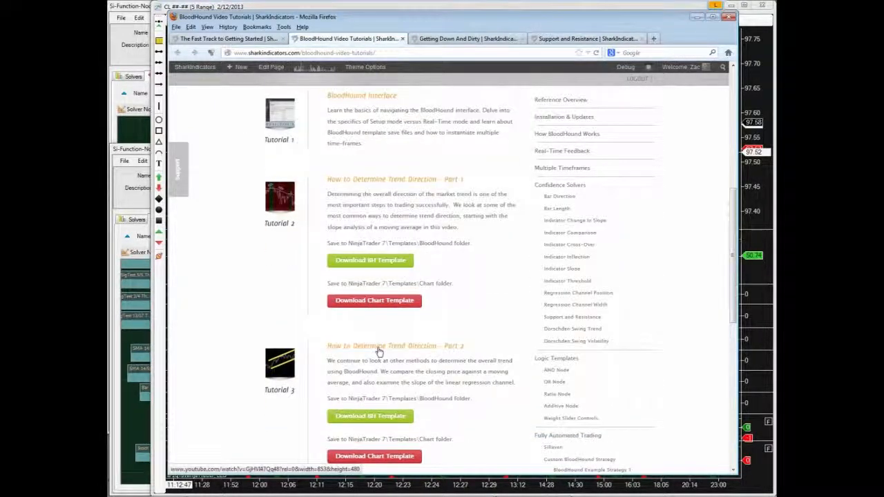
{"action": "scroll", "coordinate": [372, 341], "scroll_direction": "down", "scroll_amount": 5}
{"action": "scroll", "coordinate": [377, 347], "scroll_direction": "down", "scroll_amount": 4}
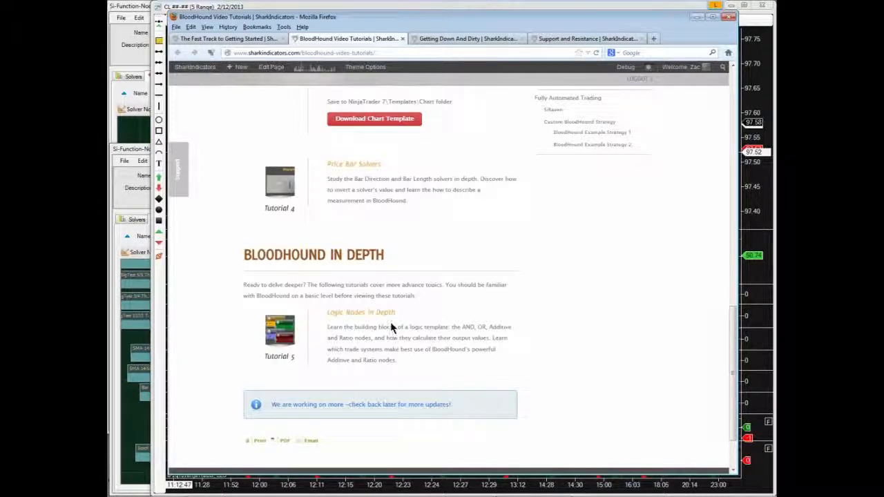
{"action": "scroll", "coordinate": [392, 327], "scroll_direction": "up", "scroll_amount": 3}
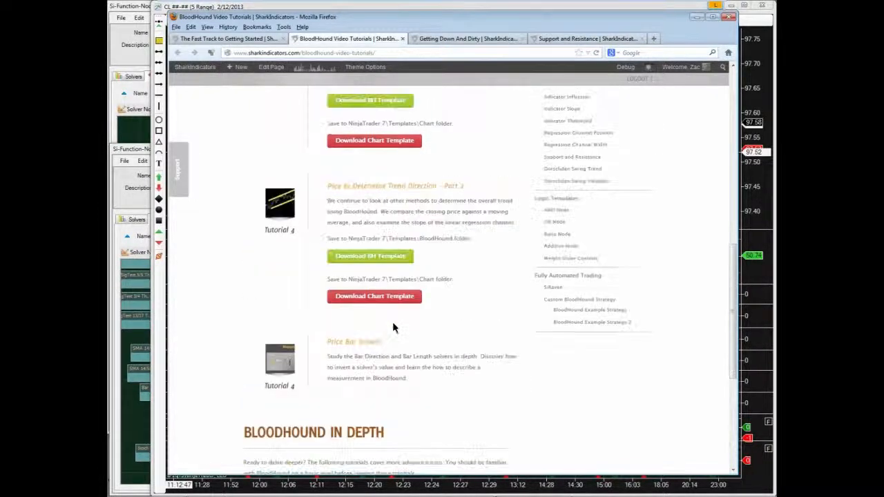
{"action": "scroll", "coordinate": [393, 325], "scroll_direction": "up", "scroll_amount": 6}
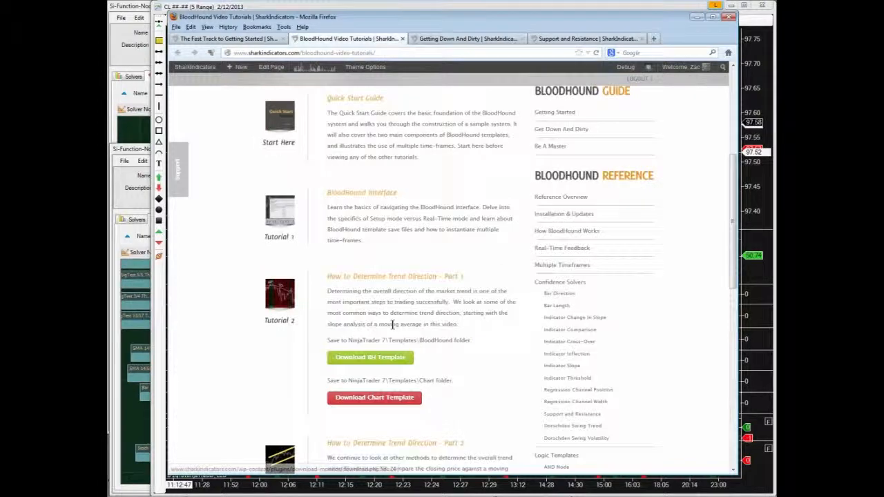
View the Getting Down And Dirty page and return to the Fast Track to Getting Started page.
{"action": "left_click", "coordinate": [443, 40]}
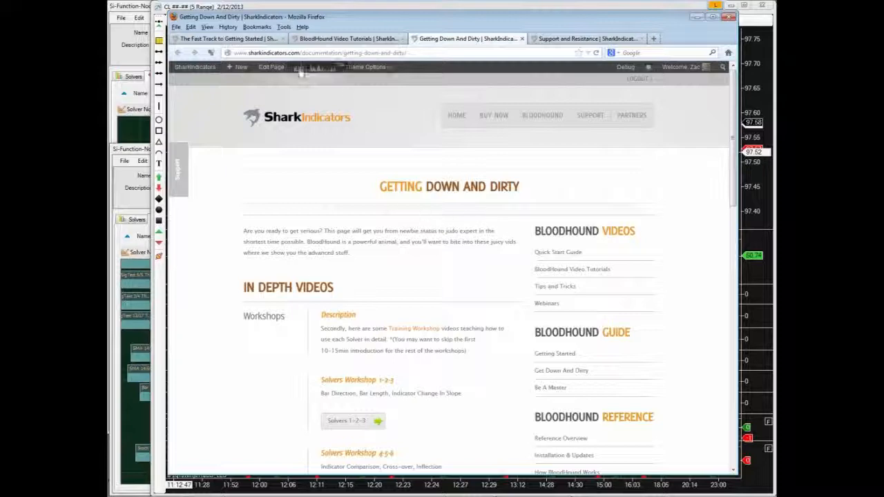
{"action": "left_click", "coordinate": [234, 40]}
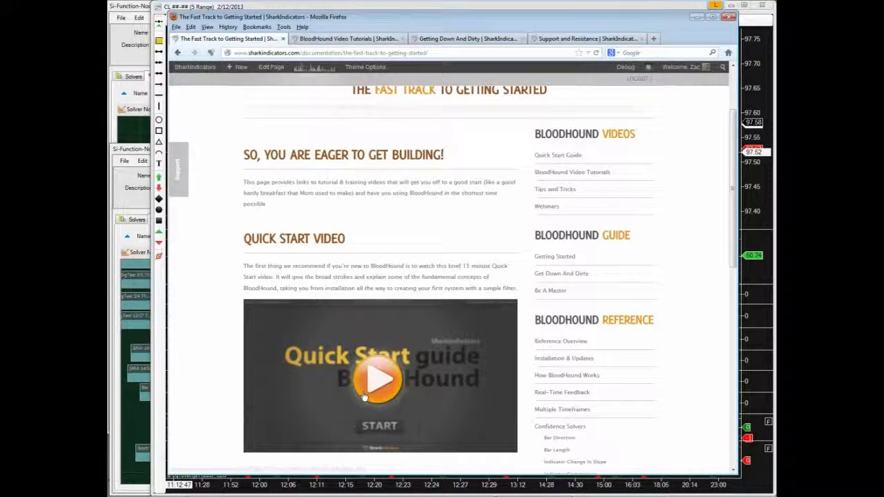
Find the Give Me More section of the Fast Track page and switch to the Getting Down And Dirty page.
{"action": "scroll", "coordinate": [363, 364], "scroll_direction": "down", "scroll_amount": 5}
{"action": "scroll", "coordinate": [363, 362], "scroll_direction": "down", "scroll_amount": 8}
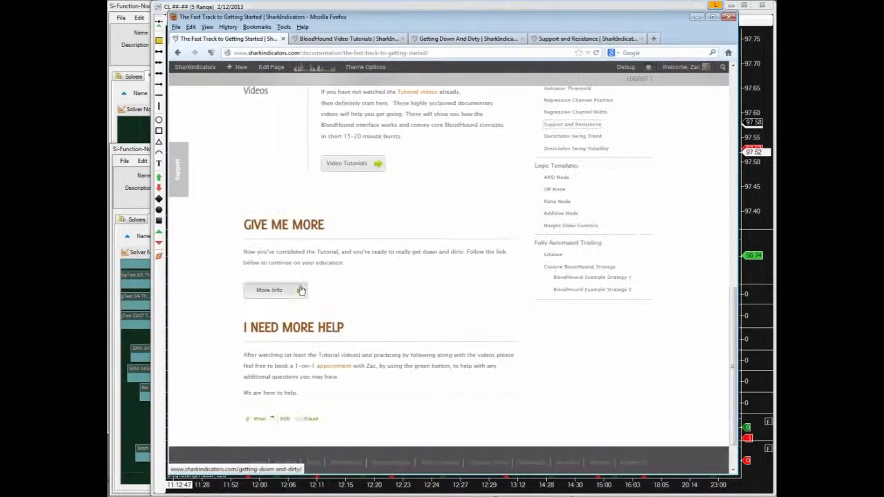
{"action": "left_click", "coordinate": [443, 38]}
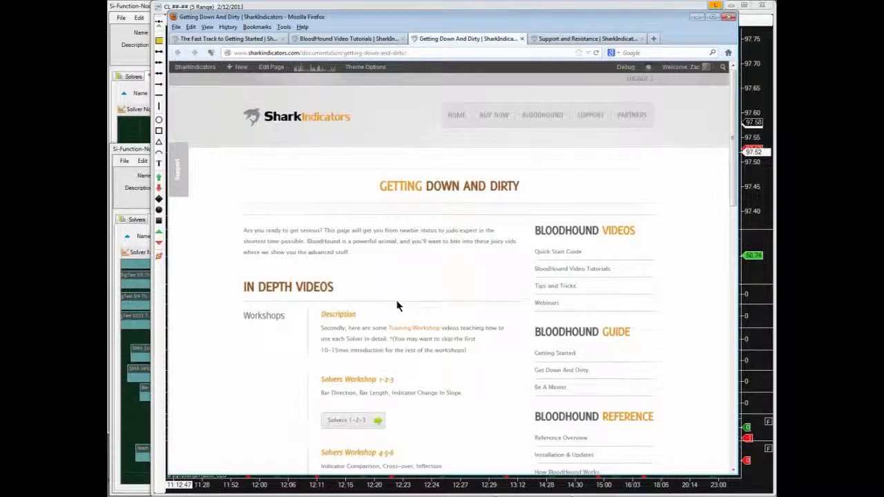
Highlight Indicator Change In Slope under Solvers Workshop 1-2-3 and Indicator Slope under Solvers Workshop 7-8-9.
{"action": "scroll", "coordinate": [397, 305], "scroll_direction": "down", "scroll_amount": 4}
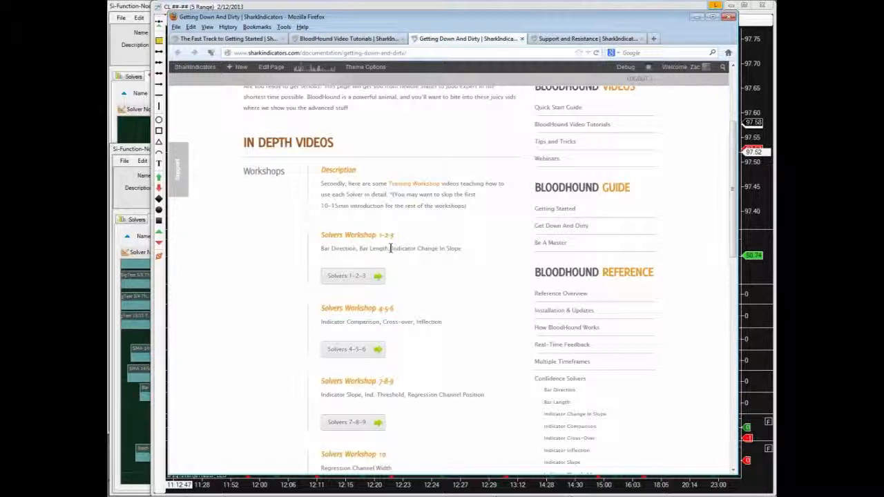
{"action": "left_click_drag", "start_coordinate": [391, 249], "coordinate": [461, 250]}
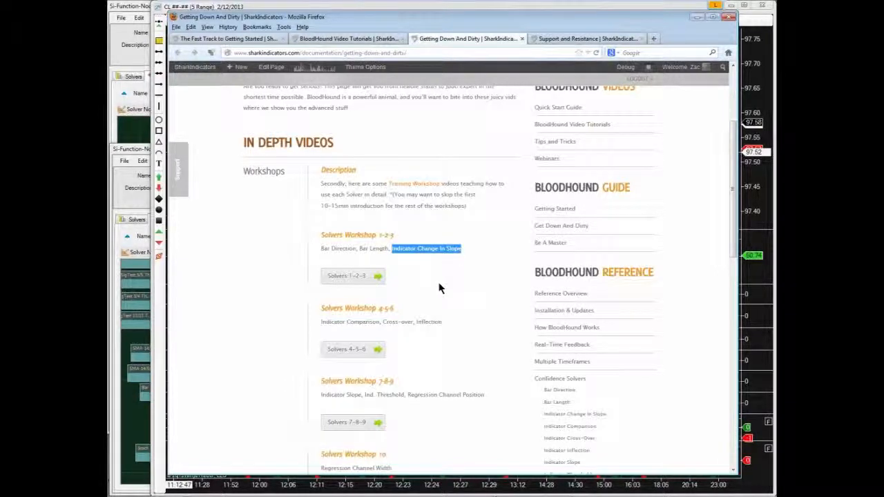
{"action": "scroll", "coordinate": [438, 283], "scroll_direction": "down", "scroll_amount": 3}
{"action": "left_click_drag", "start_coordinate": [321, 249], "coordinate": [362, 251]}
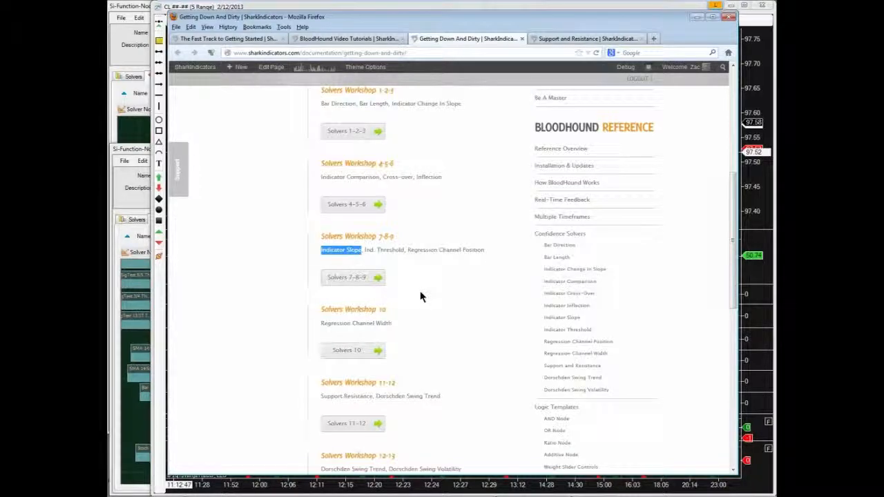
Open the Tips & Tricks link below the Build A System section in a new browser tab and switch to it.
{"action": "scroll", "coordinate": [421, 303], "scroll_direction": "down", "scroll_amount": 3}
{"action": "scroll", "coordinate": [424, 307], "scroll_direction": "down", "scroll_amount": 4}
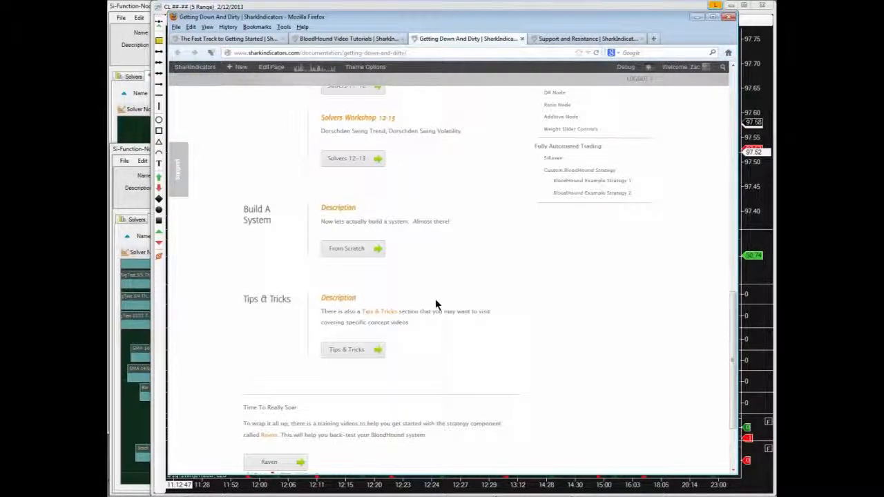
{"action": "scroll", "coordinate": [431, 304], "scroll_direction": "up", "scroll_amount": 1}
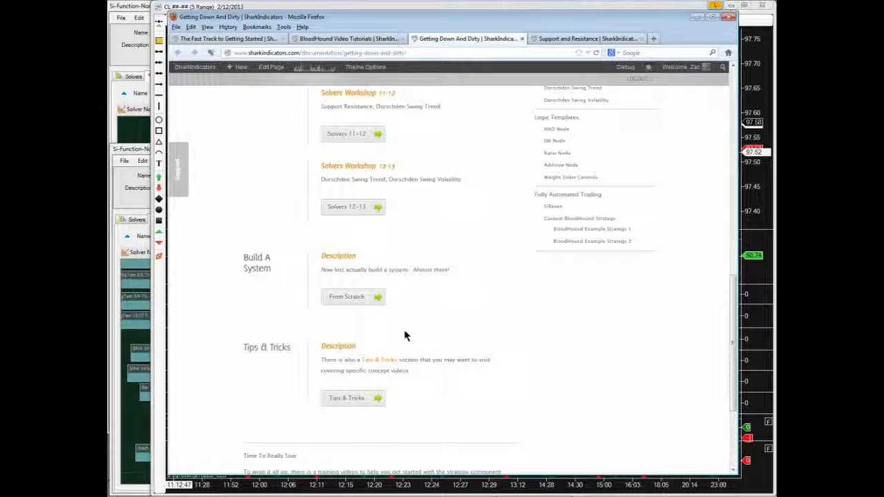
{"action": "scroll", "coordinate": [404, 336], "scroll_direction": "down", "scroll_amount": 1}
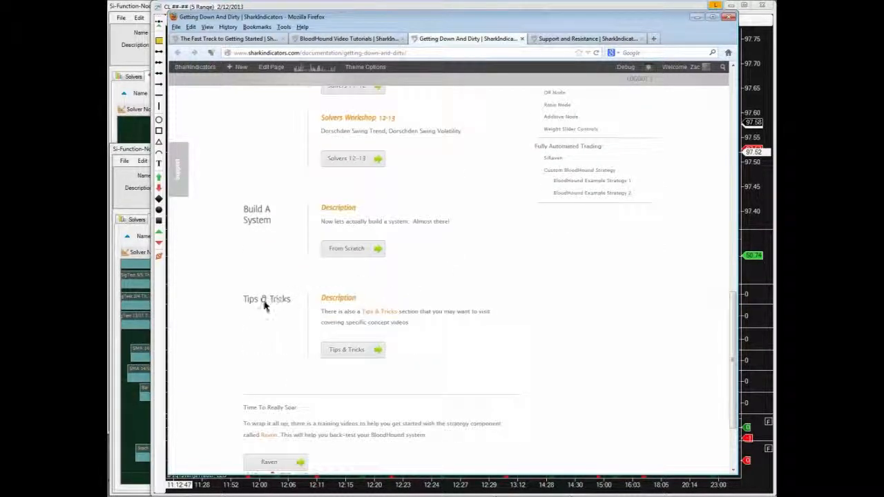
{"action": "right_click", "coordinate": [350, 357]}
{"action": "left_click", "coordinate": [376, 360]}
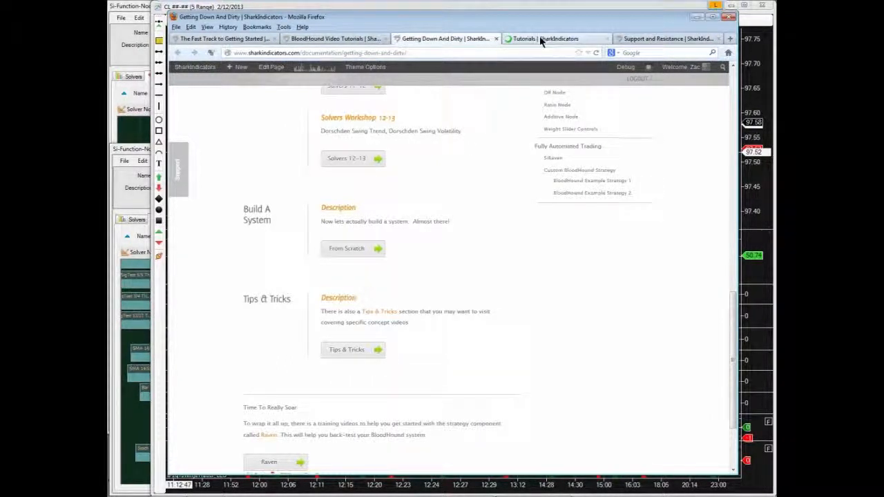
{"action": "left_click", "coordinate": [539, 39]}
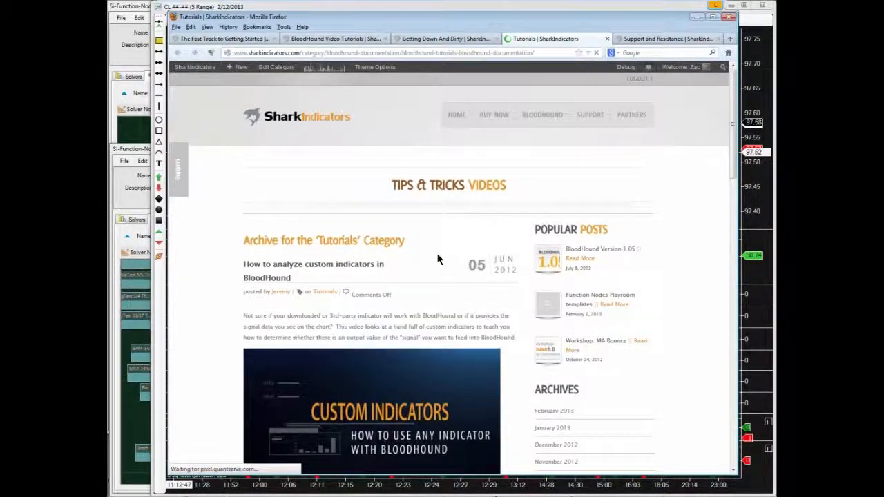
Review the Tips & Tricks videos on custom indicators, CCI and ADX Rising Slope with their template downloads, and return to the page start.
{"action": "scroll", "coordinate": [438, 256], "scroll_direction": "down", "scroll_amount": 3}
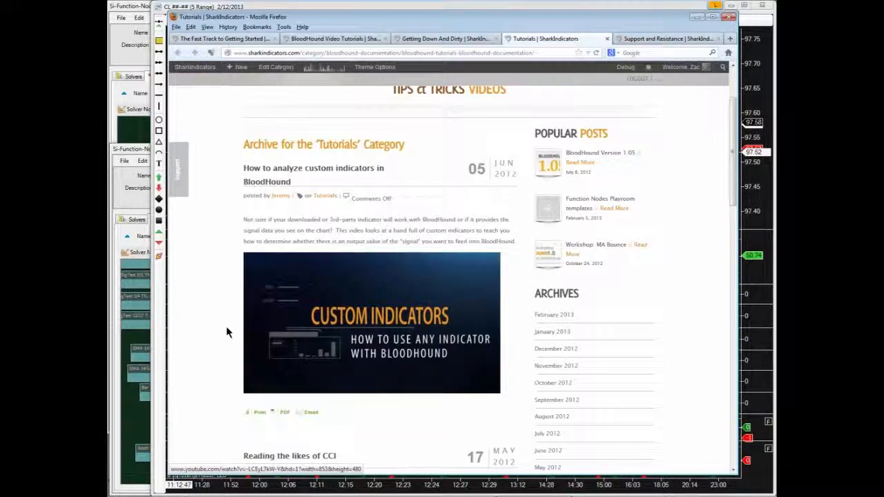
{"action": "scroll", "coordinate": [220, 331], "scroll_direction": "down", "scroll_amount": 5}
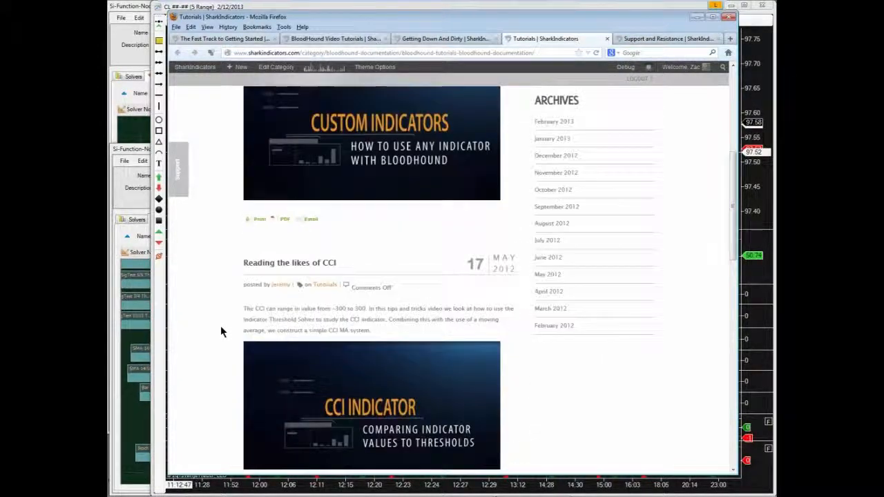
{"action": "scroll", "coordinate": [215, 331], "scroll_direction": "down", "scroll_amount": 1}
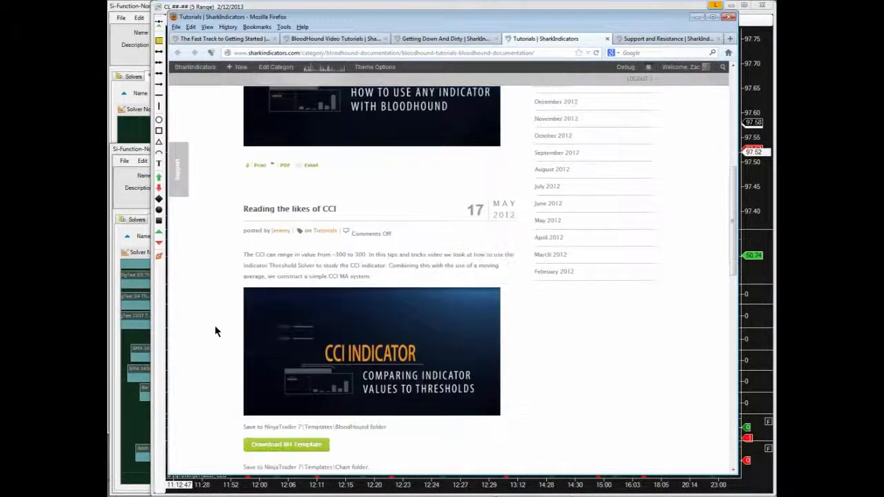
{"action": "scroll", "coordinate": [215, 331], "scroll_direction": "down", "scroll_amount": 3}
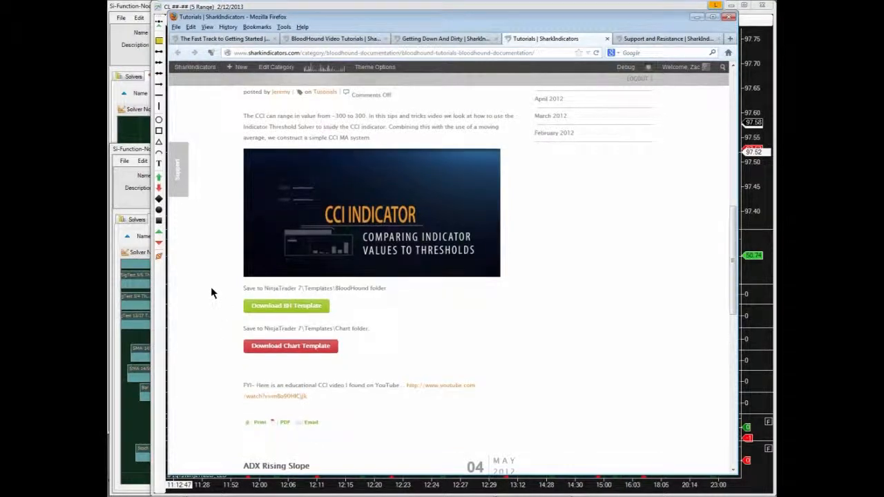
{"action": "scroll", "coordinate": [218, 304], "scroll_direction": "up", "scroll_amount": 1}
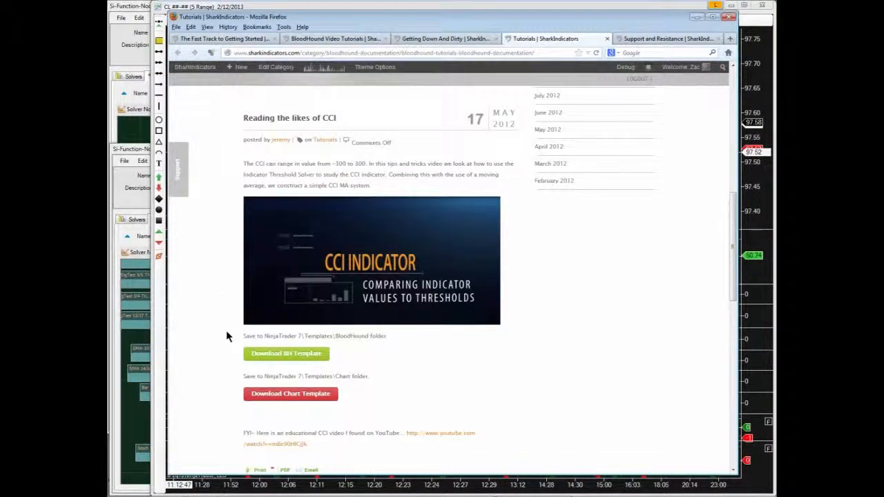
{"action": "scroll", "coordinate": [226, 336], "scroll_direction": "down", "scroll_amount": 1}
{"action": "scroll", "coordinate": [226, 336], "scroll_direction": "up", "scroll_amount": 1}
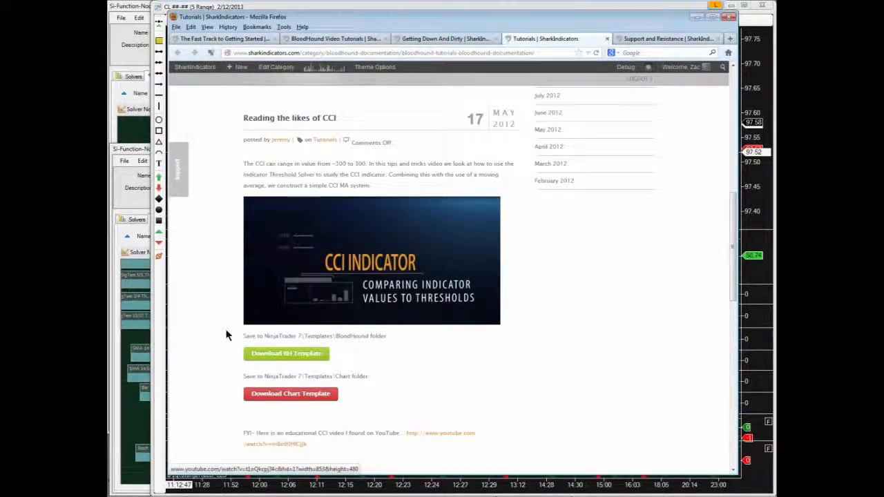
{"action": "scroll", "coordinate": [226, 337], "scroll_direction": "down", "scroll_amount": 4}
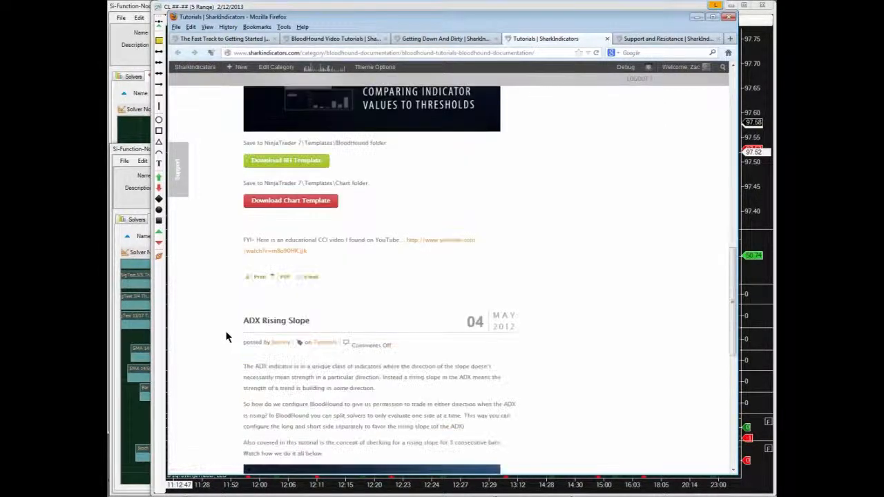
{"action": "scroll", "coordinate": [226, 337], "scroll_direction": "down", "scroll_amount": 4}
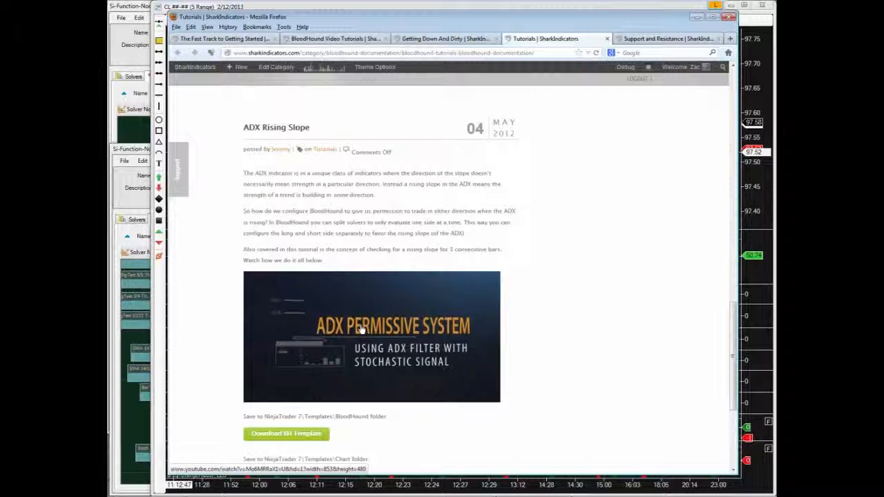
{"action": "scroll", "coordinate": [360, 330], "scroll_direction": "down", "scroll_amount": 5}
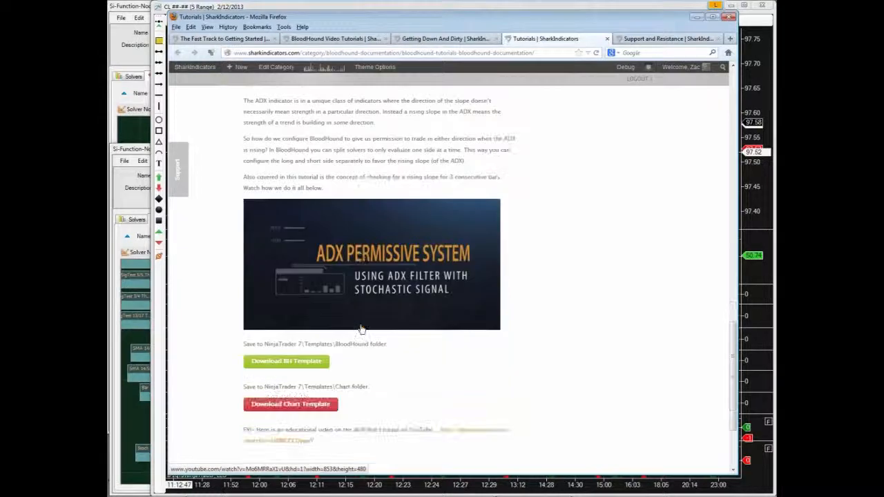
{"action": "scroll", "coordinate": [360, 329], "scroll_direction": "up", "scroll_amount": 15}
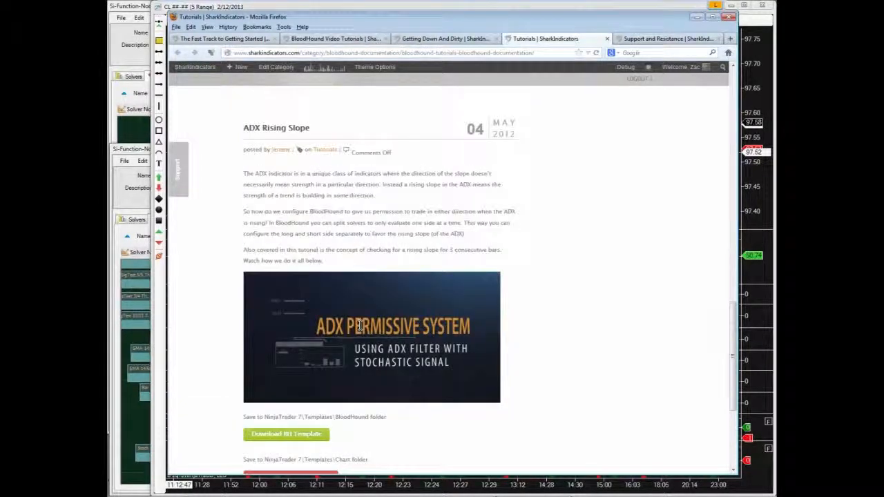
{"action": "scroll", "coordinate": [376, 304], "scroll_direction": "up", "scroll_amount": 10}
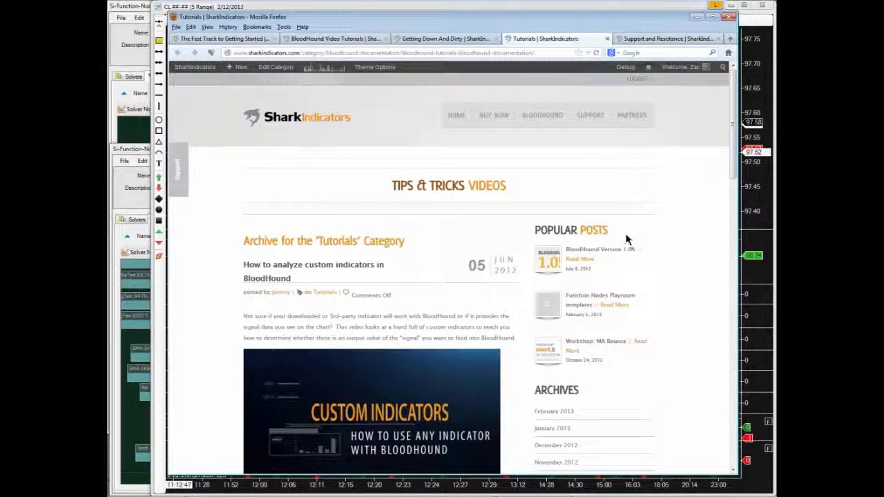
Switch to the Support and Resistance solver page and look over its contents list and the BloodHound Reference links.
{"action": "left_click", "coordinate": [657, 40]}
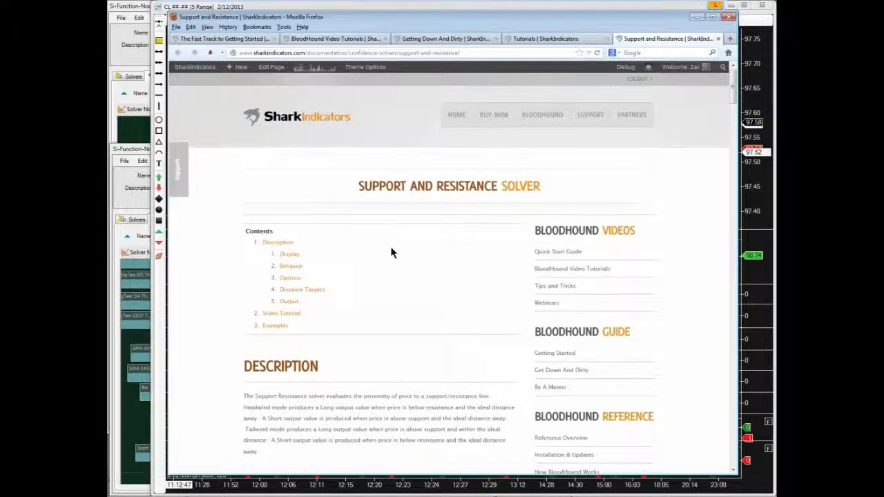
{"action": "scroll", "coordinate": [442, 238], "scroll_direction": "down", "scroll_amount": 1}
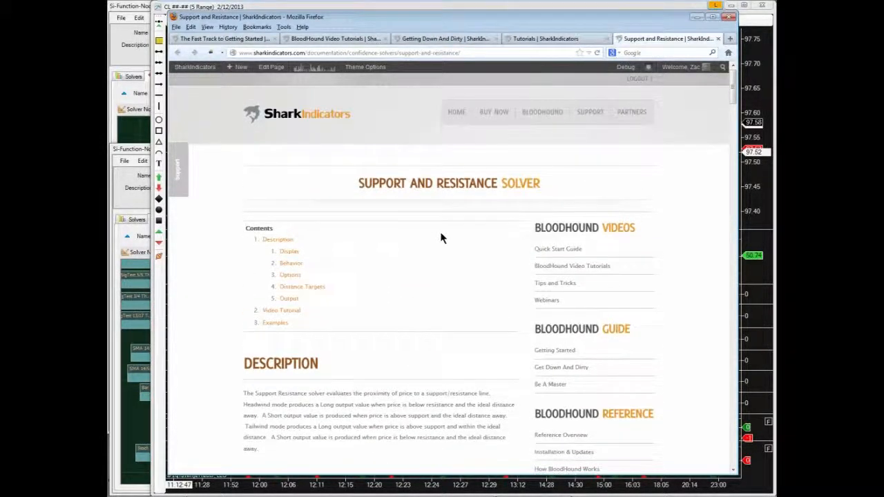
{"action": "mouse_move", "coordinate": [530, 117]}
{"action": "mouse_move", "coordinate": [552, 211]}
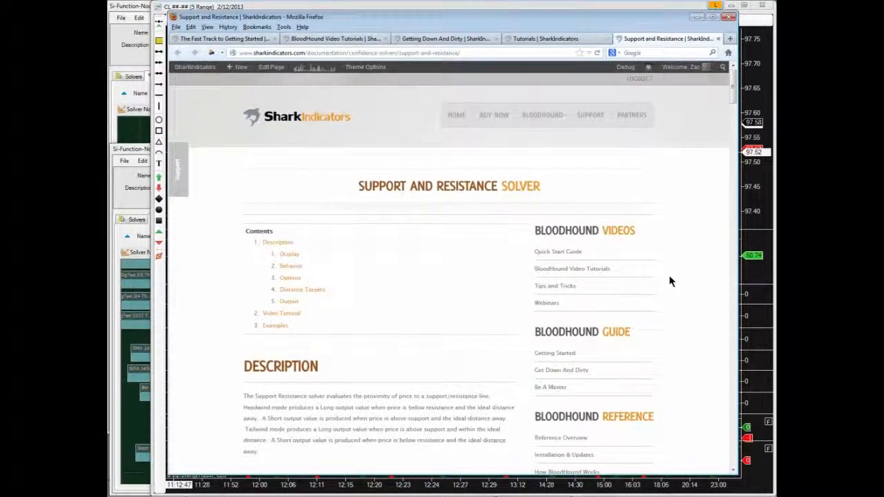
{"action": "scroll", "coordinate": [668, 280], "scroll_direction": "down", "scroll_amount": 5}
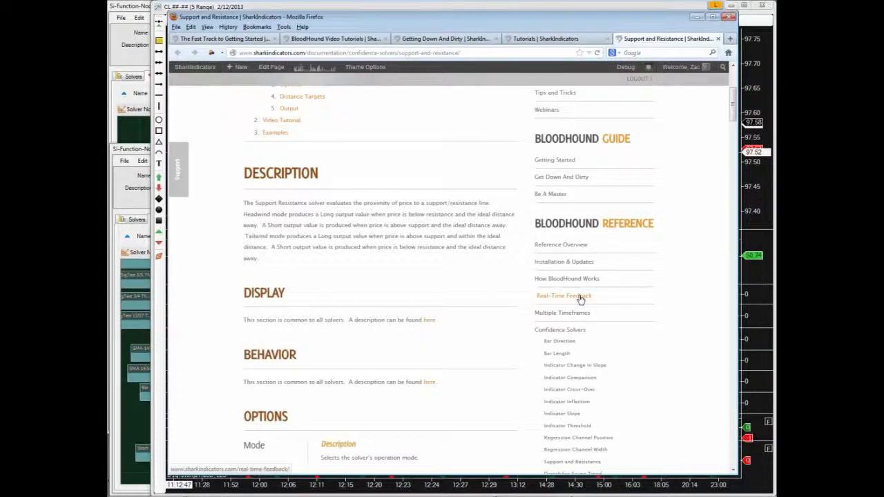
{"action": "scroll", "coordinate": [579, 297], "scroll_direction": "down", "scroll_amount": 3}
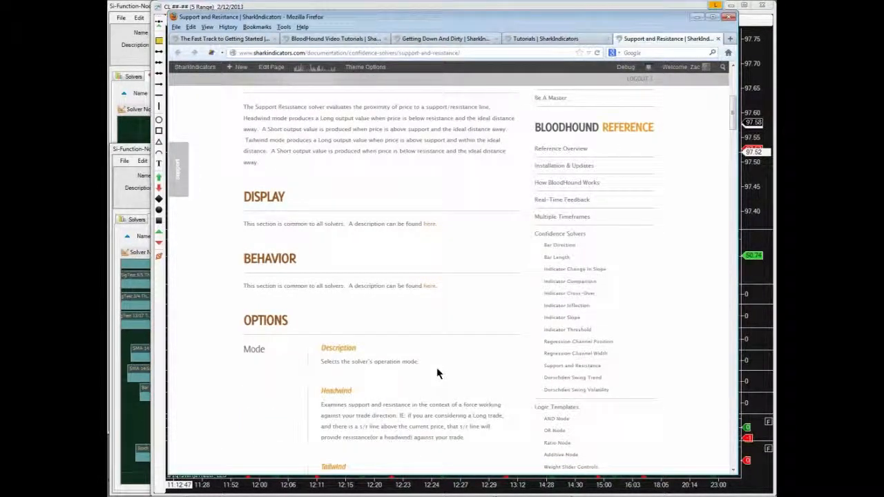
Examine the solver's Options, Distance Targets, Output and Video Tutorial sections, highlight the word Workshop in the video note, and return to Options.
{"action": "scroll", "coordinate": [436, 373], "scroll_direction": "down", "scroll_amount": 4}
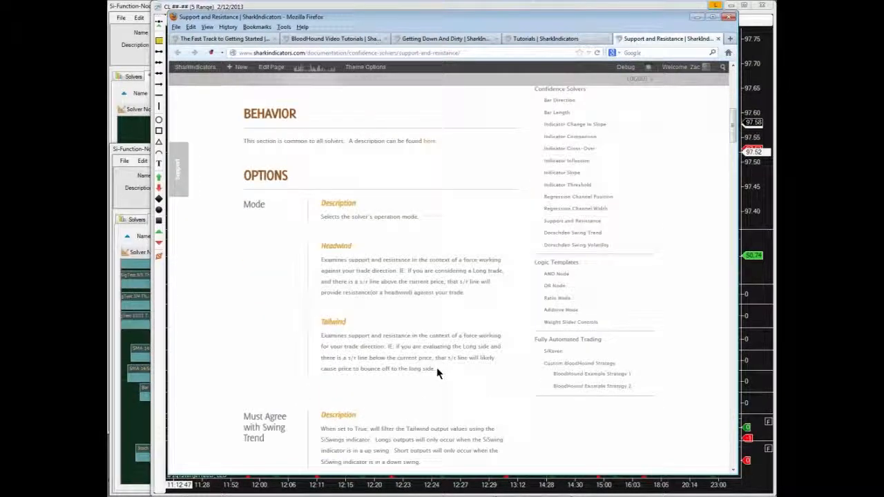
{"action": "scroll", "coordinate": [437, 370], "scroll_direction": "down", "scroll_amount": 3}
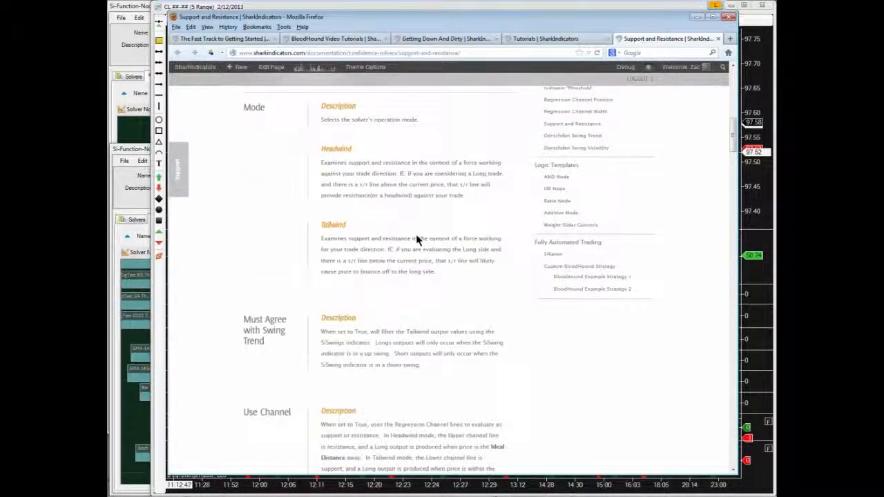
{"action": "scroll", "coordinate": [416, 236], "scroll_direction": "down", "scroll_amount": 6}
{"action": "scroll", "coordinate": [416, 236], "scroll_direction": "down", "scroll_amount": 12}
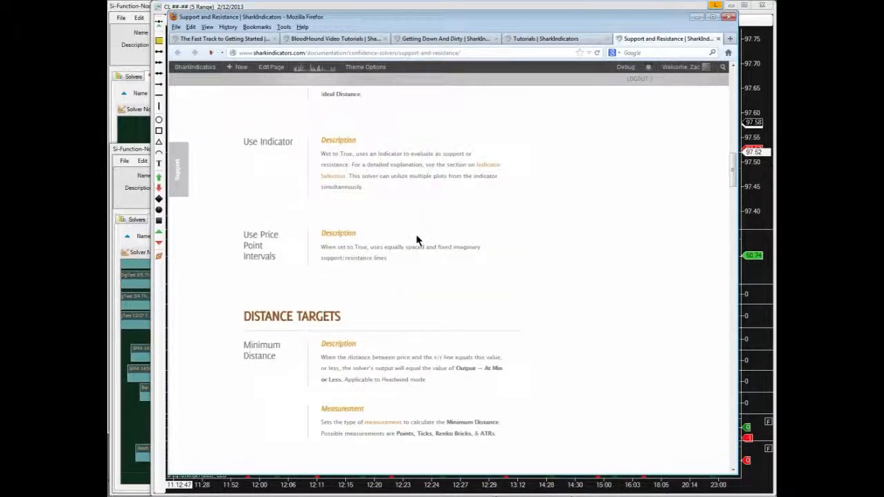
{"action": "scroll", "coordinate": [416, 238], "scroll_direction": "down", "scroll_amount": 4}
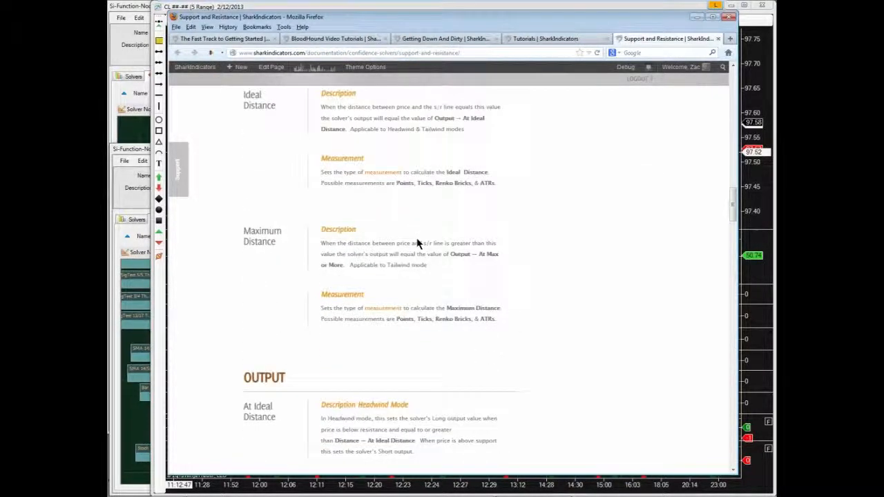
{"action": "scroll", "coordinate": [416, 238], "scroll_direction": "down", "scroll_amount": 10}
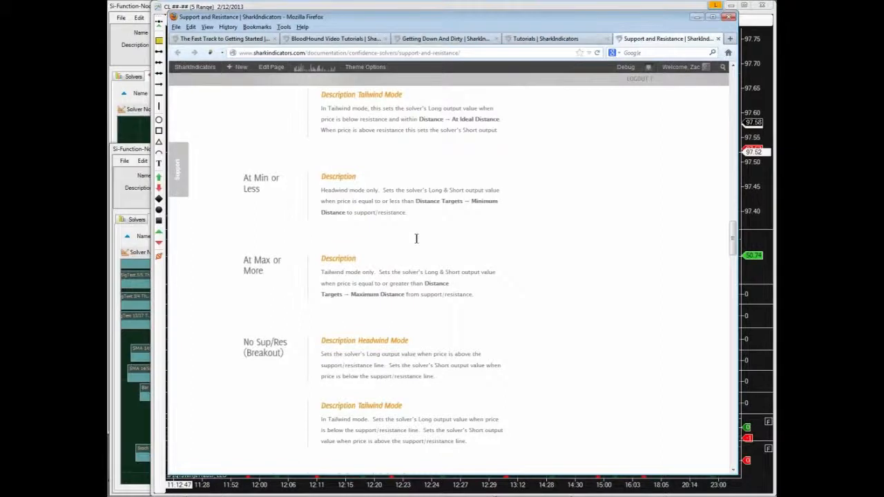
{"action": "scroll", "coordinate": [417, 238], "scroll_direction": "down", "scroll_amount": 10}
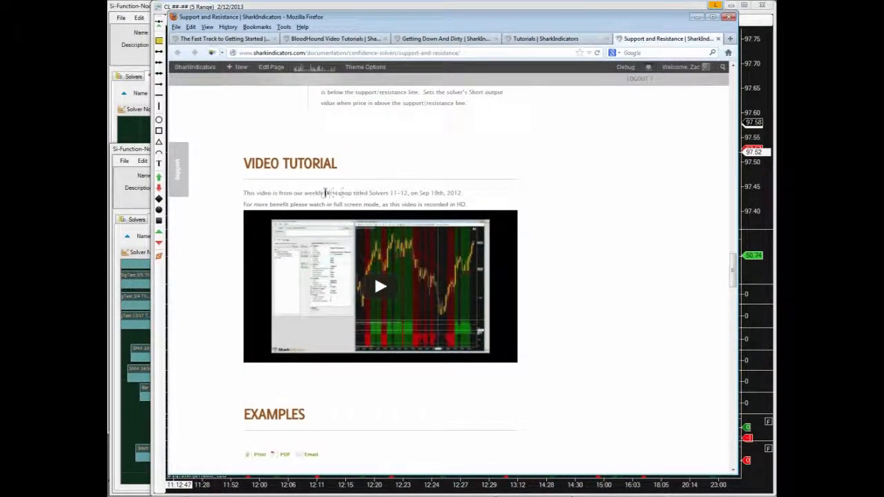
{"action": "left_click_drag", "start_coordinate": [325, 193], "coordinate": [350, 195]}
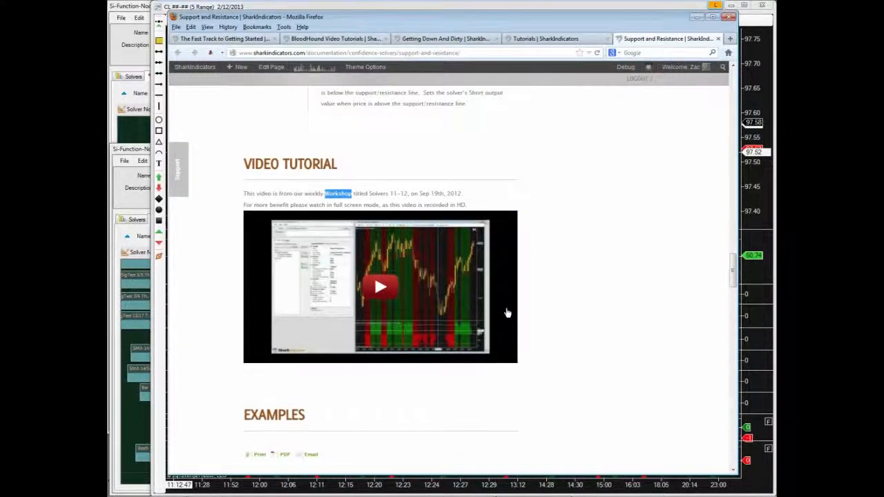
{"action": "scroll", "coordinate": [506, 312], "scroll_direction": "up", "scroll_amount": 15}
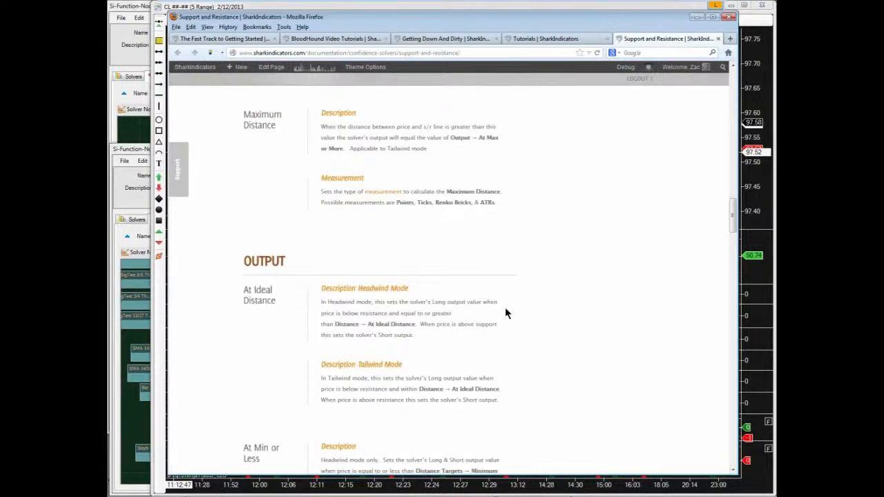
{"action": "scroll", "coordinate": [504, 313], "scroll_direction": "up", "scroll_amount": 15}
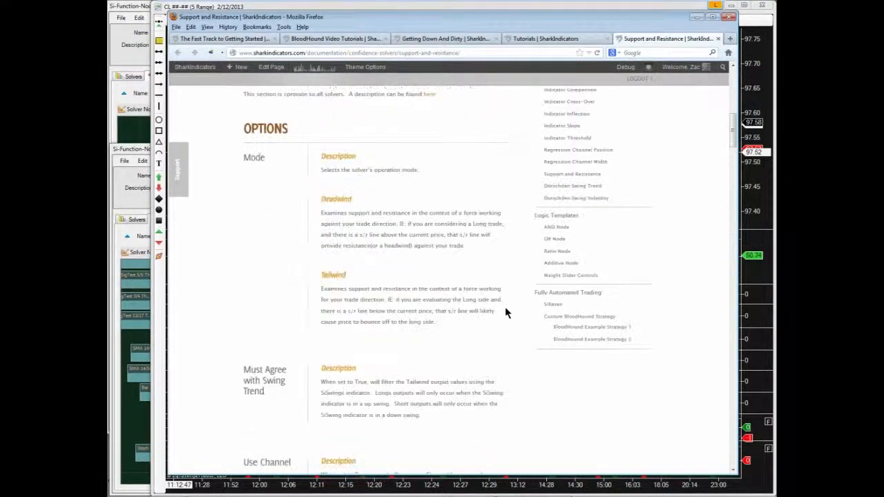
Go through the Support and Resistance solver page to its Examples section and review the setup list for Example 1A: The Basics of Headwind.
{"action": "scroll", "coordinate": [504, 307], "scroll_direction": "up", "scroll_amount": 5}
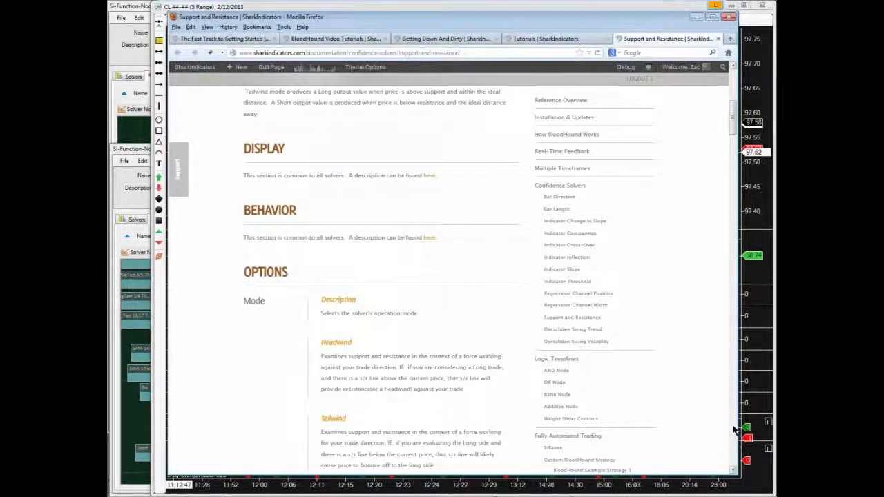
{"action": "scroll", "coordinate": [734, 430], "scroll_direction": "down", "scroll_amount": 15}
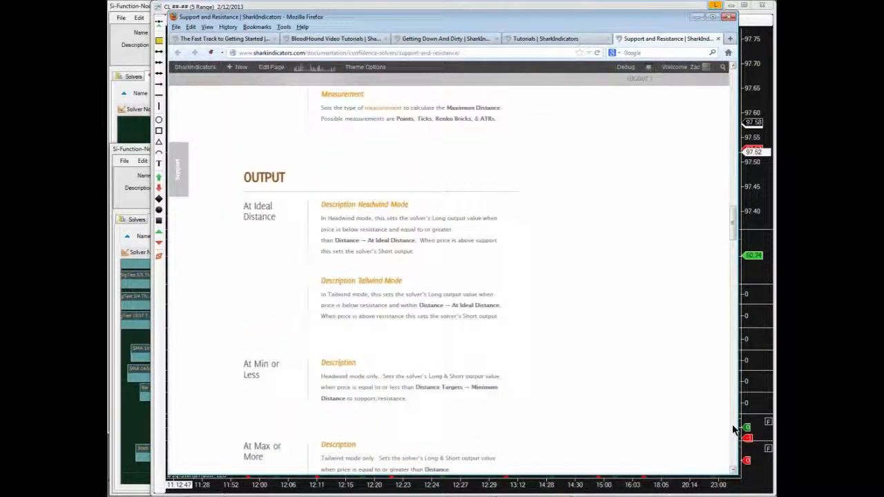
{"action": "scroll", "coordinate": [734, 429], "scroll_direction": "down", "scroll_amount": 10}
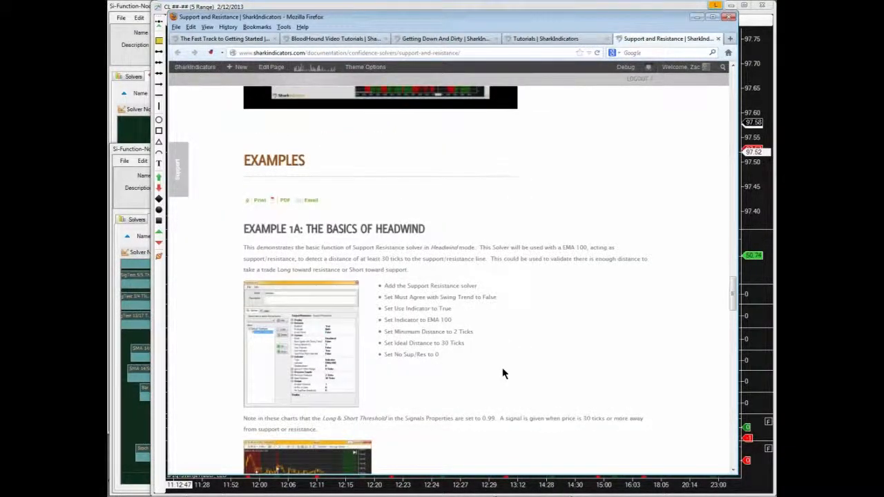
{"action": "scroll", "coordinate": [503, 373], "scroll_direction": "down", "scroll_amount": 1}
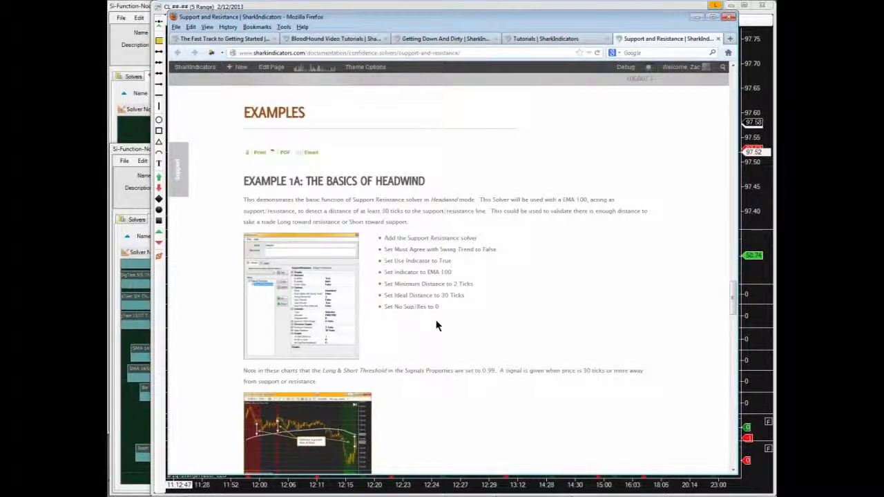
{"action": "scroll", "coordinate": [425, 294], "scroll_direction": "down", "scroll_amount": 1}
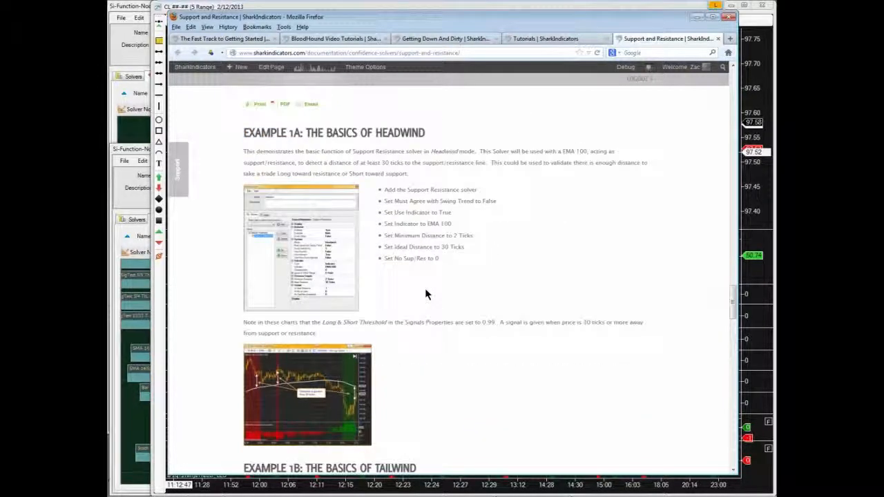
Enlarge Example 1A's settings screenshot and its chart image one after the other, closing each enlarged view.
{"action": "left_click", "coordinate": [319, 248]}
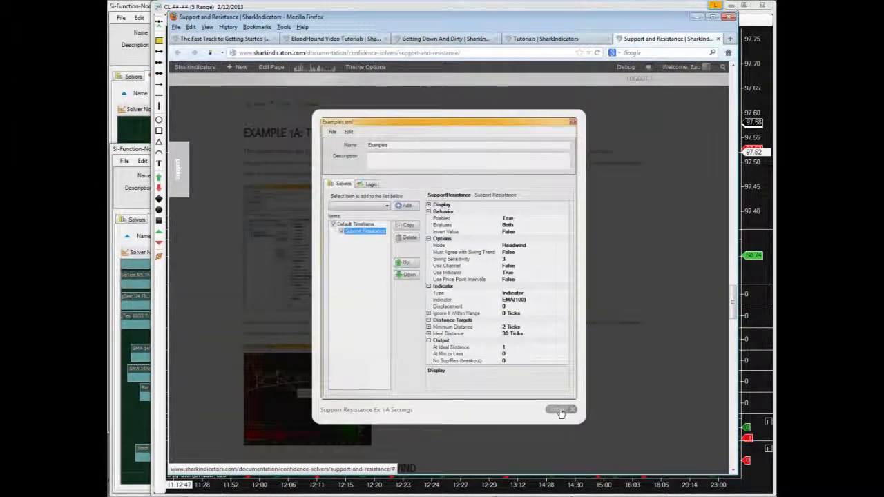
{"action": "left_click", "coordinate": [559, 410]}
{"action": "left_click", "coordinate": [310, 298]}
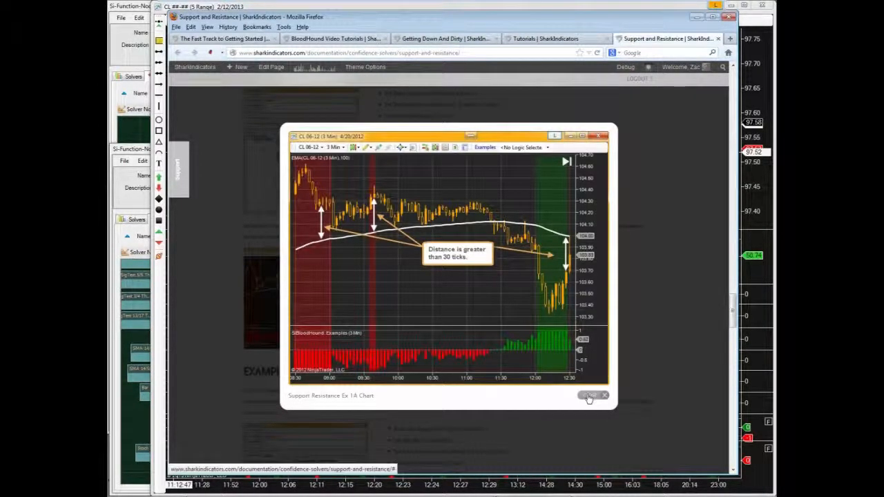
{"action": "left_click", "coordinate": [588, 396]}
Look over Example 1B on Tailwind basics and Example 2A on pivots and Headwind, and return to the start of the solver page.
{"action": "scroll", "coordinate": [499, 364], "scroll_direction": "down", "scroll_amount": 3}
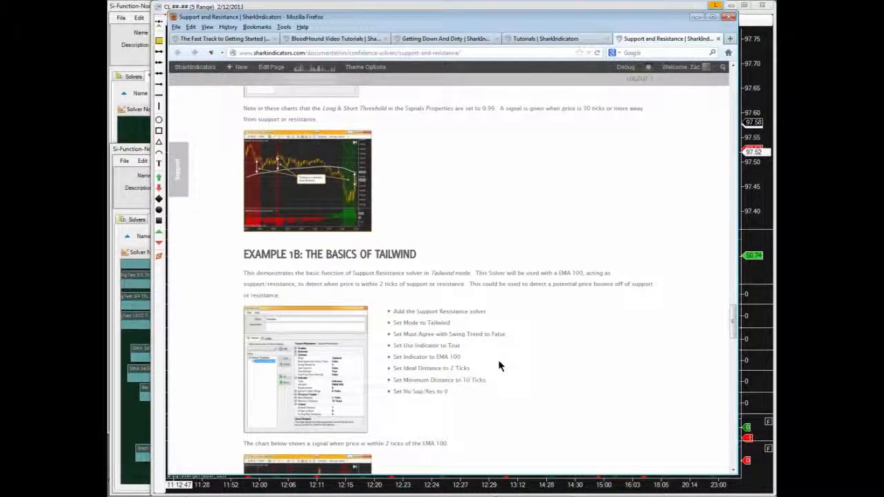
{"action": "scroll", "coordinate": [366, 272], "scroll_direction": "up", "scroll_amount": 1}
{"action": "scroll", "coordinate": [347, 329], "scroll_direction": "down", "scroll_amount": 3}
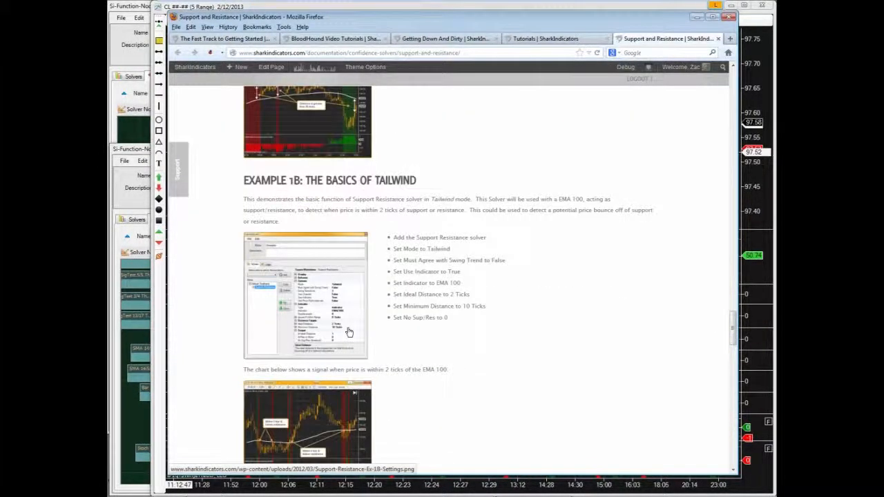
{"action": "scroll", "coordinate": [349, 332], "scroll_direction": "down", "scroll_amount": 3}
{"action": "scroll", "coordinate": [348, 332], "scroll_direction": "down", "scroll_amount": 8}
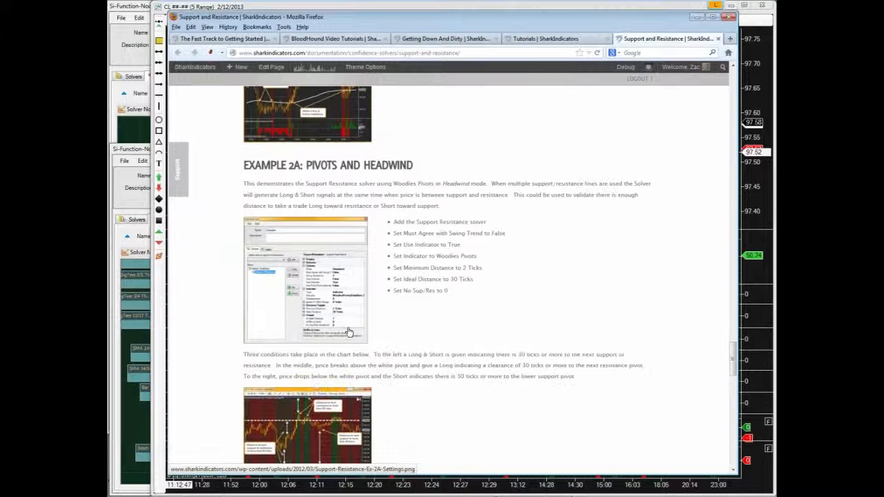
{"action": "scroll", "coordinate": [348, 332], "scroll_direction": "down", "scroll_amount": 6}
{"action": "scroll", "coordinate": [349, 332], "scroll_direction": "up", "scroll_amount": 7}
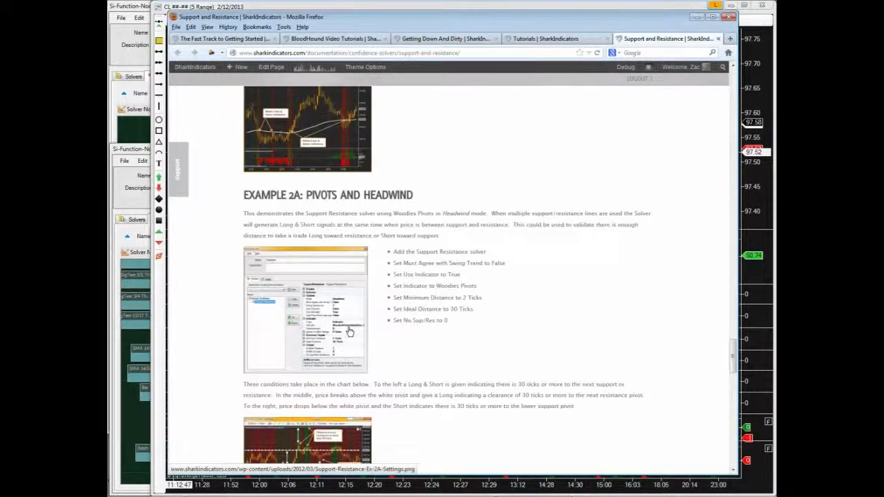
{"action": "scroll", "coordinate": [350, 333], "scroll_direction": "up", "scroll_amount": 20}
{"action": "left_click_drag", "start_coordinate": [739, 204], "coordinate": [736, 73]}
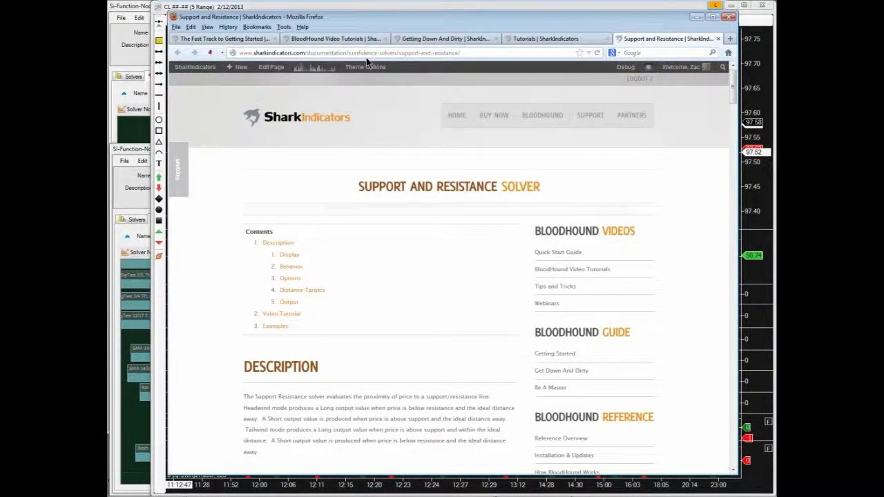
Switch by way of the Fast Track page to Getting Down And Dirty and review its Tips & Tricks and Raven sections.
{"action": "left_click", "coordinate": [238, 39]}
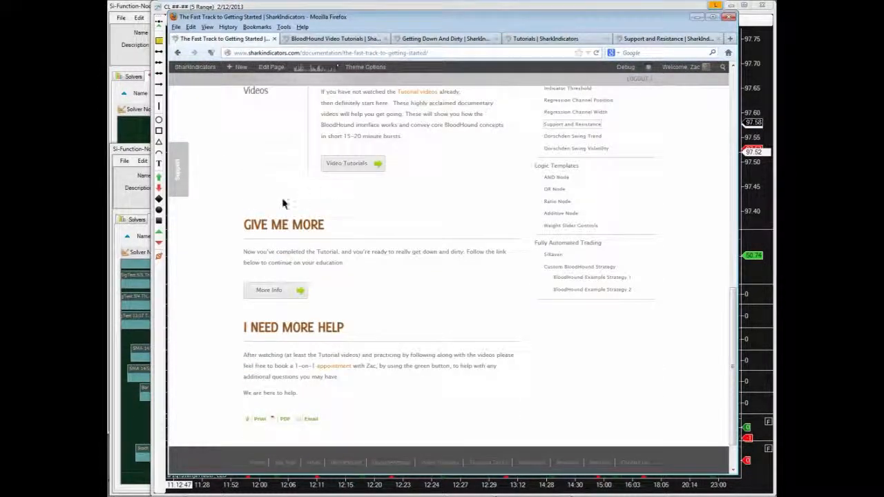
{"action": "left_click", "coordinate": [425, 41]}
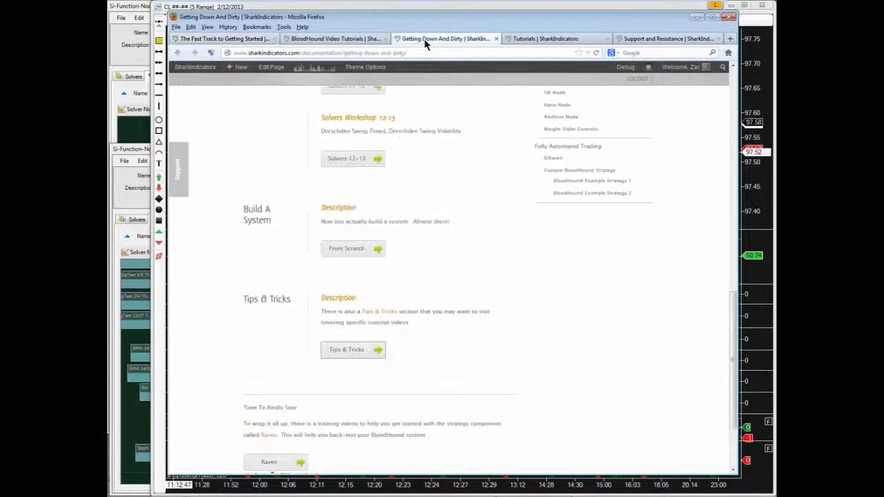
{"action": "scroll", "coordinate": [407, 314], "scroll_direction": "down", "scroll_amount": 1}
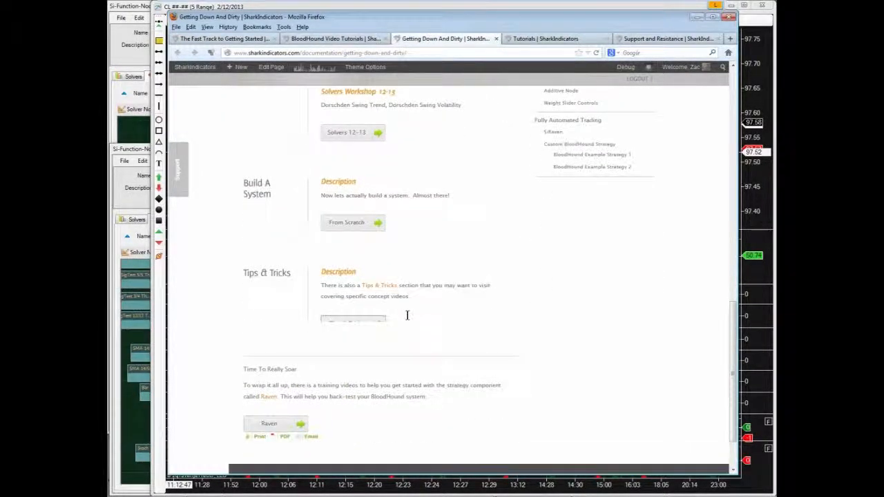
{"action": "scroll", "coordinate": [407, 315], "scroll_direction": "down", "scroll_amount": 3}
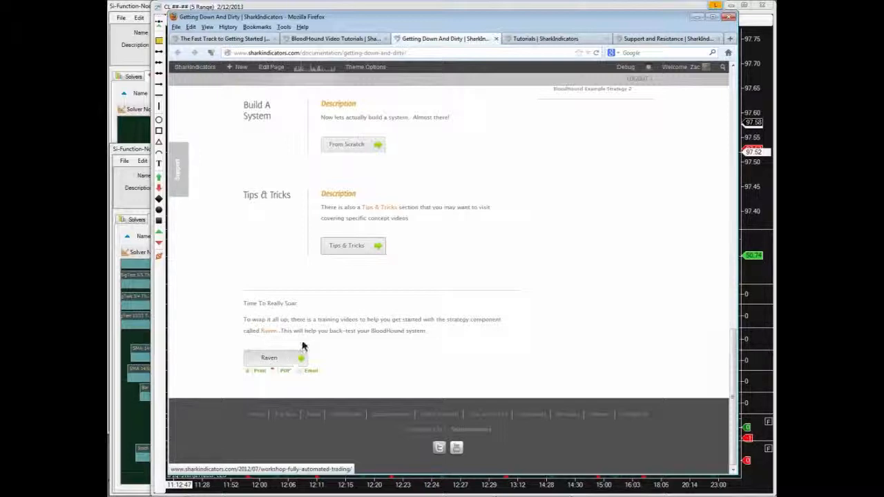
Switch to the BloodHound Video Tutorials page and look through the tutorials as far as the BloodHound In Depth section.
{"action": "left_click", "coordinate": [335, 39]}
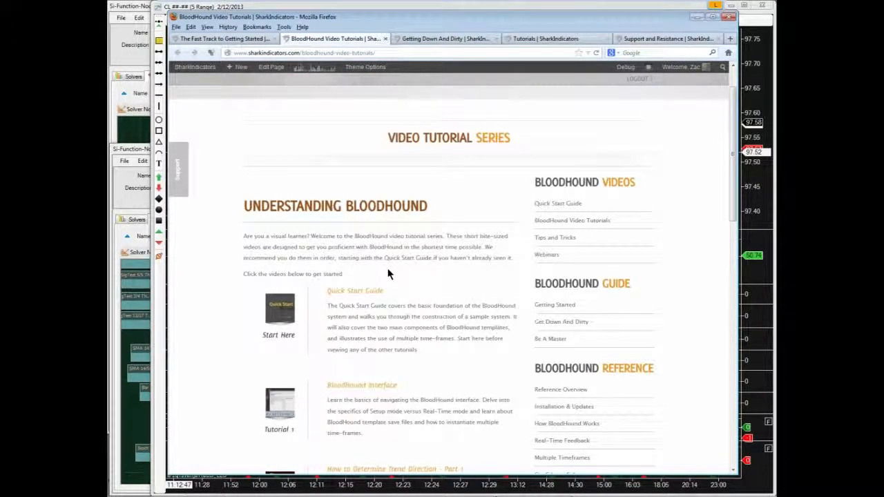
{"action": "scroll", "coordinate": [389, 274], "scroll_direction": "down", "scroll_amount": 10}
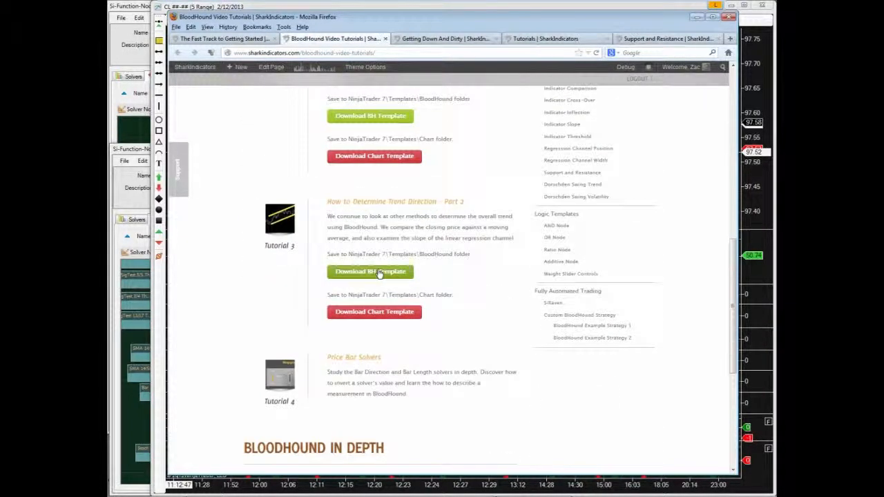
{"action": "scroll", "coordinate": [387, 276], "scroll_direction": "down", "scroll_amount": 4}
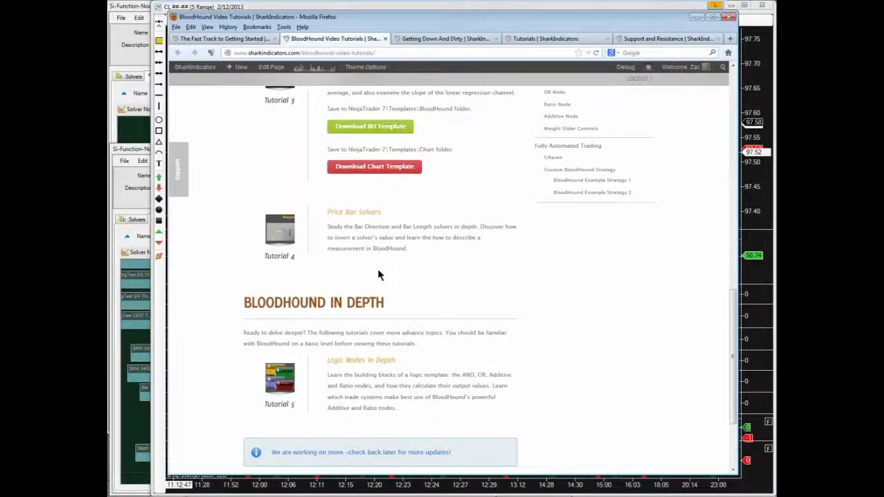
{"action": "scroll", "coordinate": [378, 273], "scroll_direction": "down", "scroll_amount": 3}
Open the Contact Us page from the Fast Track to Getting Started page and look over its inquiry form and 1 on 1 help option.
{"action": "left_click", "coordinate": [233, 39]}
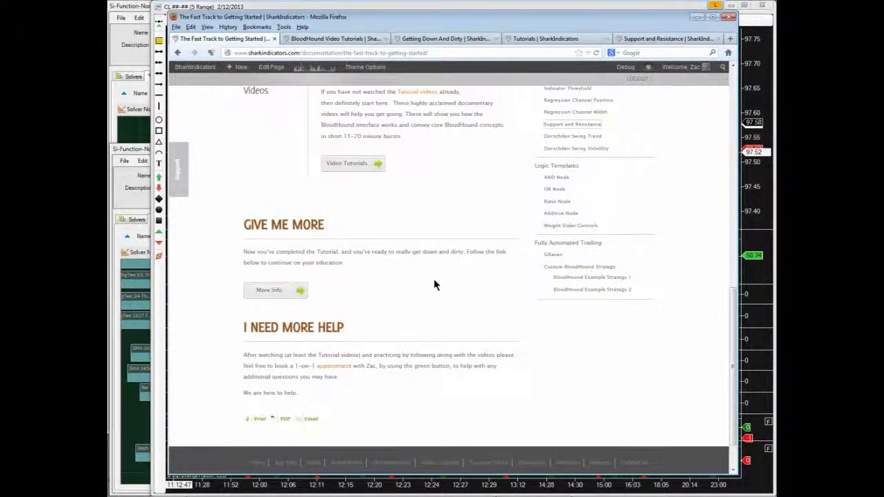
{"action": "scroll", "coordinate": [434, 284], "scroll_direction": "up", "scroll_amount": 5}
{"action": "scroll", "coordinate": [434, 285], "scroll_direction": "up", "scroll_amount": 5}
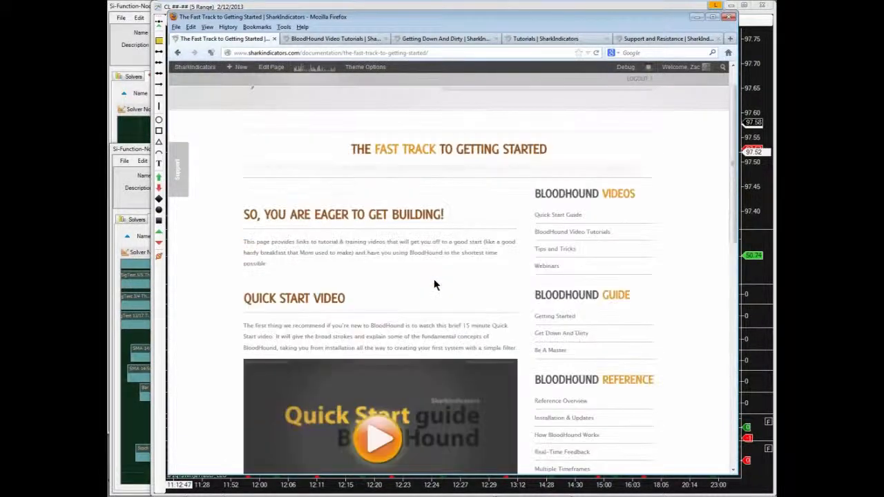
{"action": "scroll", "coordinate": [434, 284], "scroll_direction": "up", "scroll_amount": 1}
{"action": "mouse_move", "coordinate": [582, 119]}
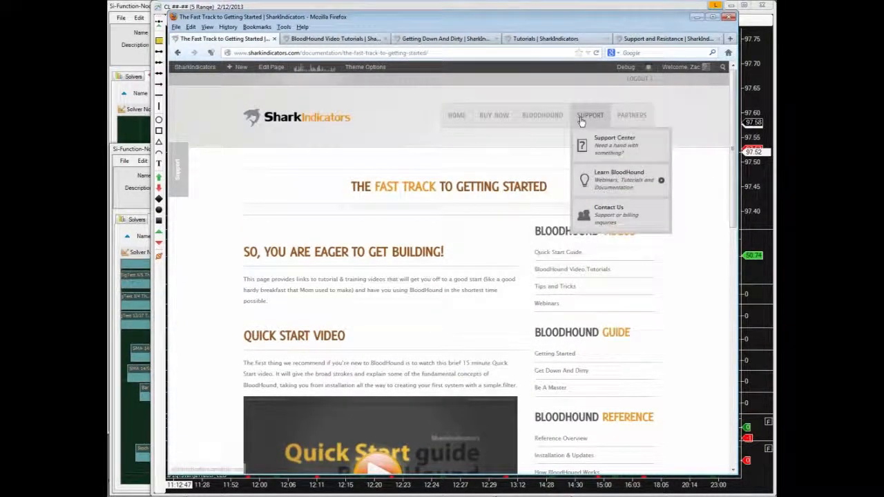
{"action": "left_click", "coordinate": [612, 215]}
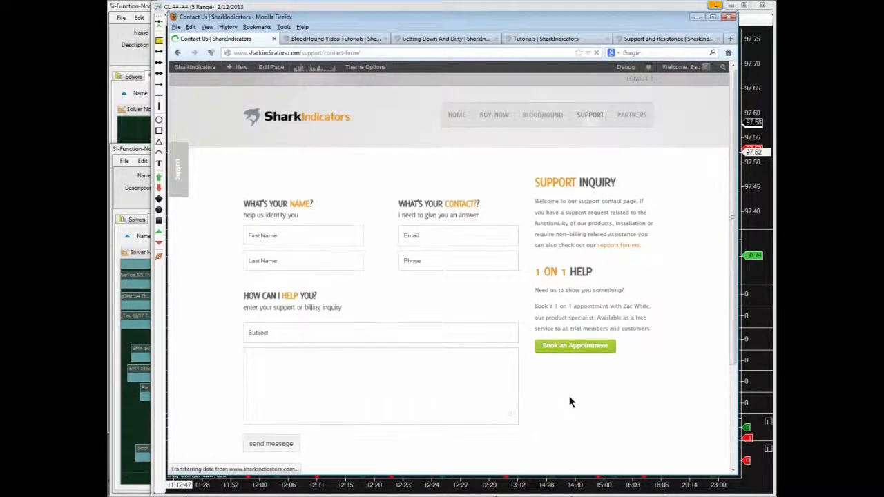
{"action": "scroll", "coordinate": [570, 401], "scroll_direction": "down", "scroll_amount": 3}
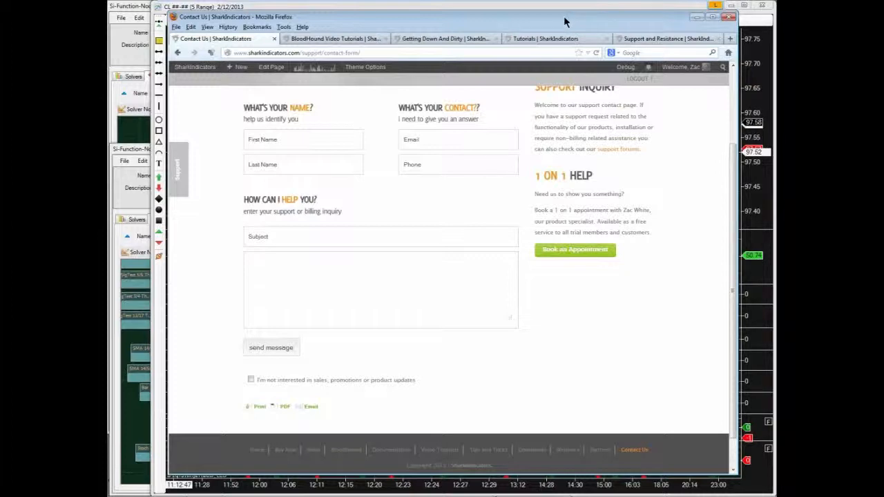
Clear the browser from view, bring the Skype window over the chart and shorten its height.
{"action": "left_click_drag", "start_coordinate": [564, 23], "coordinate": [561, 22]}
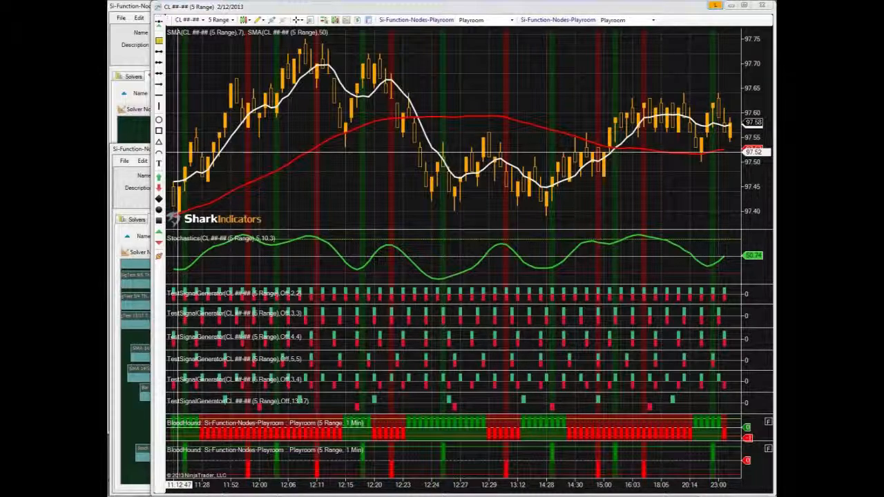
{"action": "left_click_drag", "start_coordinate": [211, 110], "coordinate": [383, 152]}
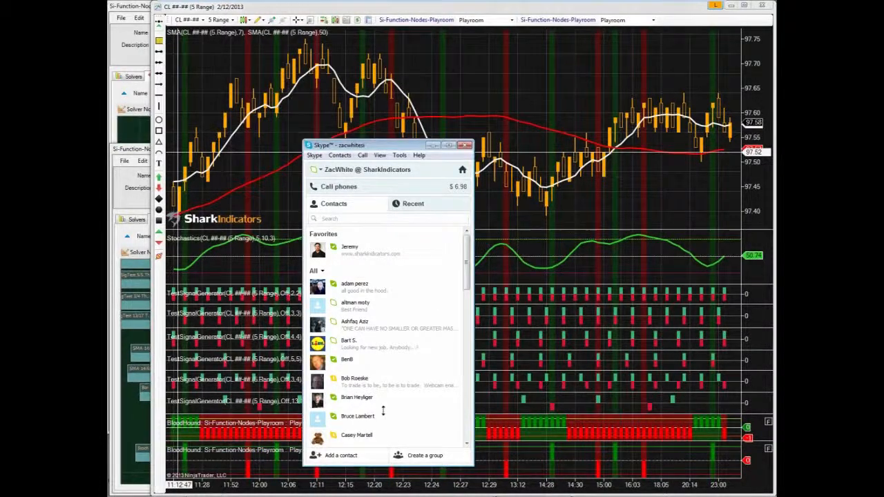
{"action": "left_click_drag", "start_coordinate": [382, 467], "coordinate": [394, 307]}
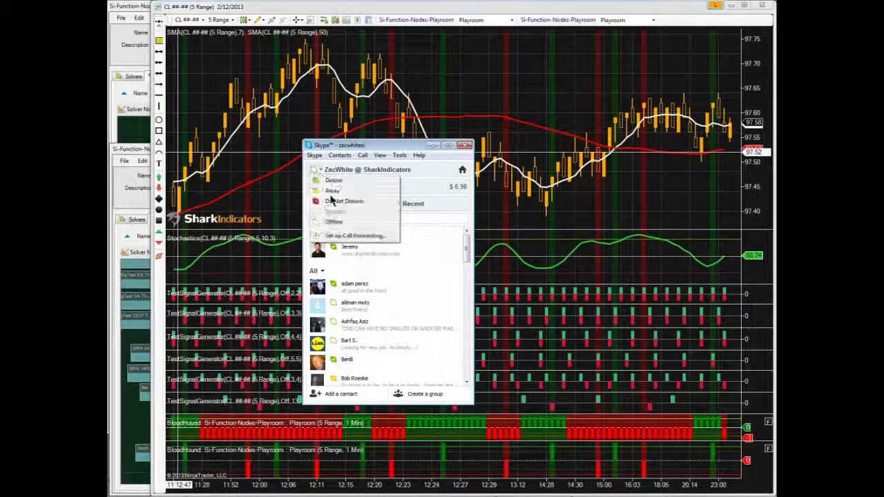
Set the Skype status to Do Not Disturb and move its window off the chart.
{"action": "left_click", "coordinate": [335, 200]}
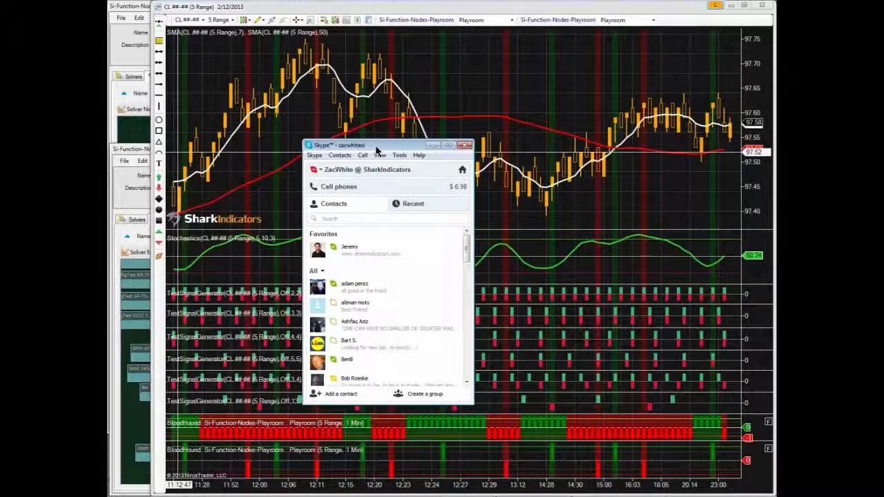
{"action": "left_click_drag", "start_coordinate": [371, 146], "coordinate": [329, 146]}
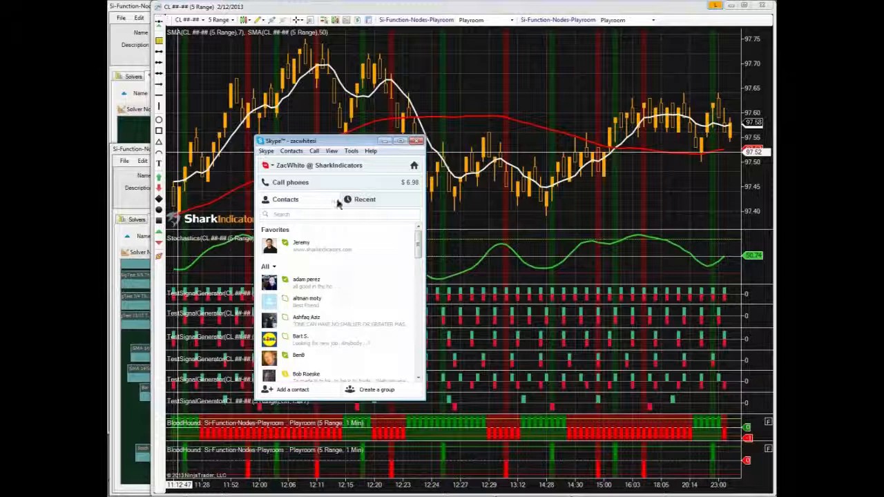
{"action": "left_click_drag", "start_coordinate": [327, 141], "coordinate": [6, 138]}
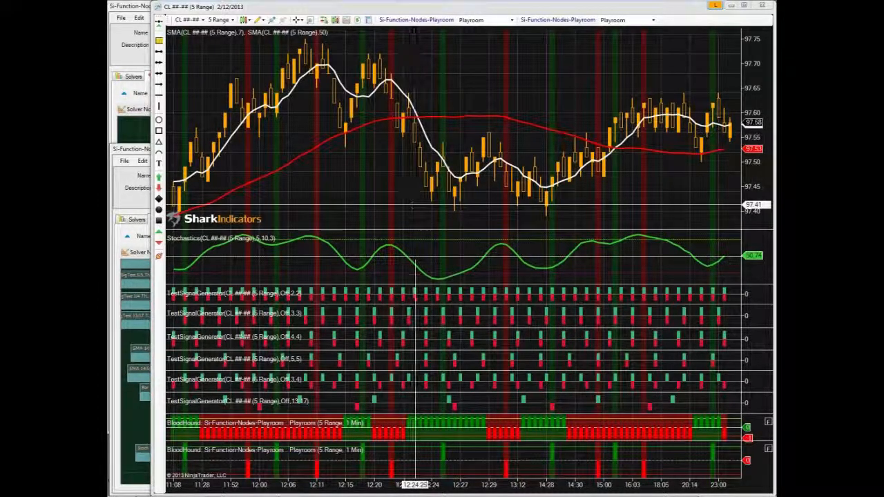
Bring the Si-Function-Nodes-Playroom logic window forward and examine the Signal Counter function node and the Stoch Inflection solver node.
{"action": "left_click", "coordinate": [138, 154]}
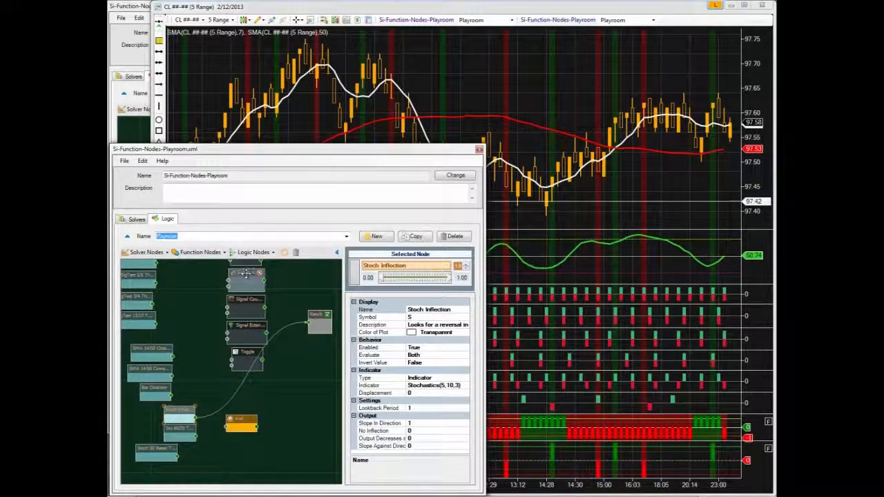
{"action": "left_click", "coordinate": [243, 302]}
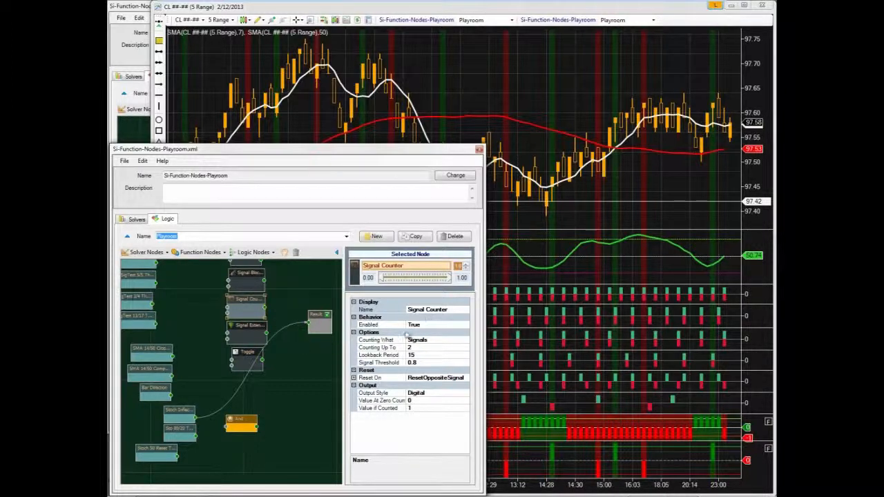
{"action": "left_click", "coordinate": [224, 253]}
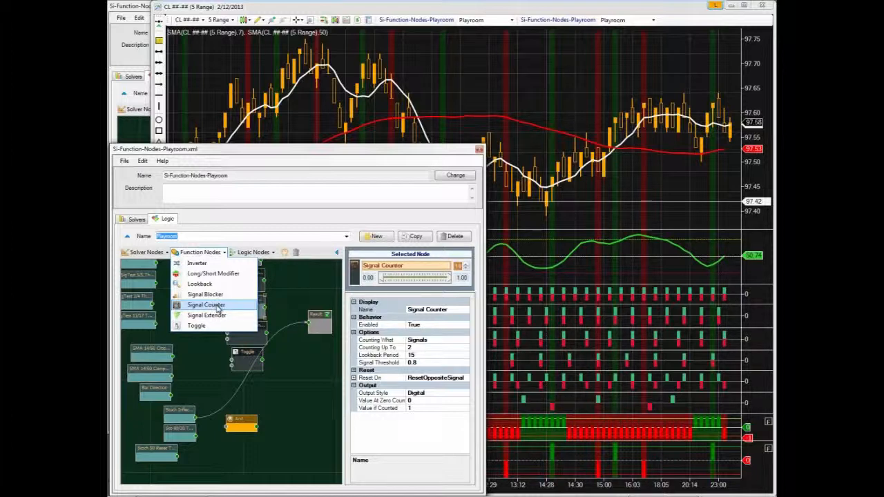
{"action": "left_click", "coordinate": [286, 303]}
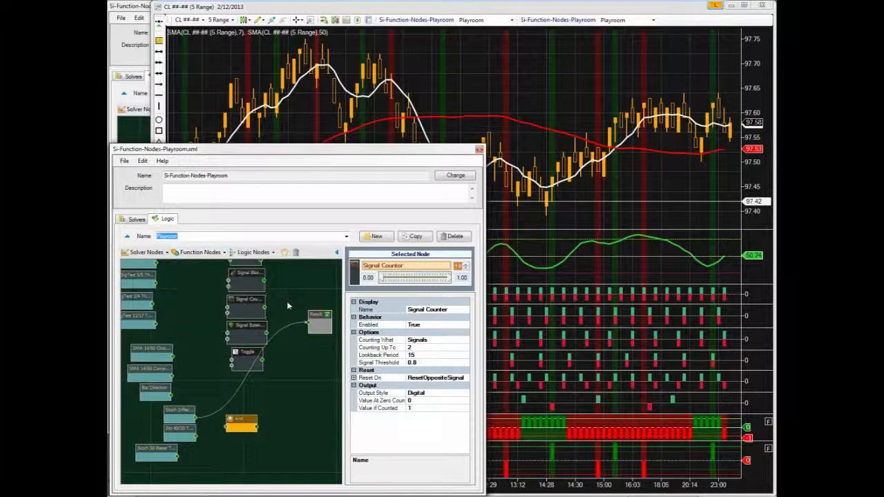
{"action": "left_click", "coordinate": [184, 410]}
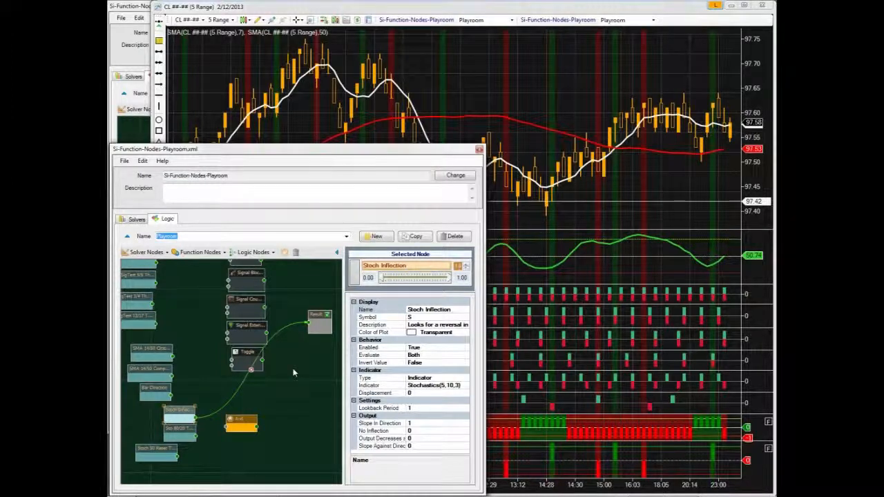
Look over the Signal Counter's Counting Up To option, bring the chart forward and enlarge its Stochastics panel upward.
{"action": "left_click", "coordinate": [246, 301]}
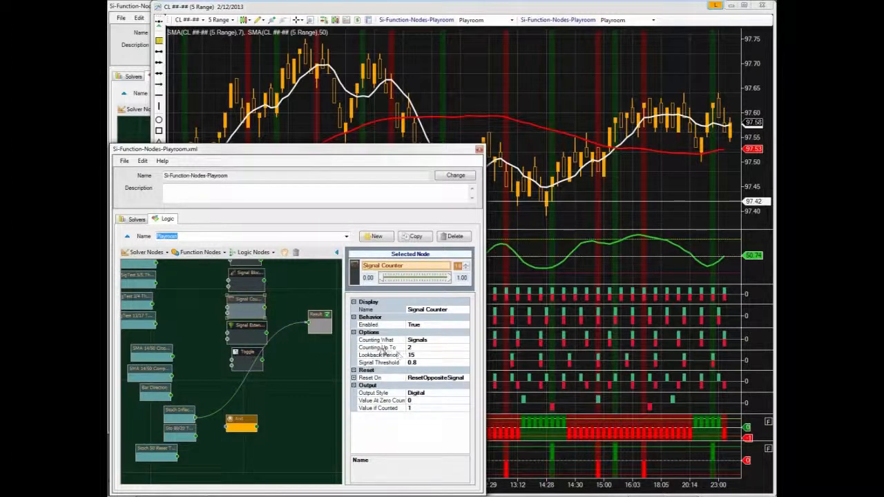
{"action": "left_click", "coordinate": [417, 348]}
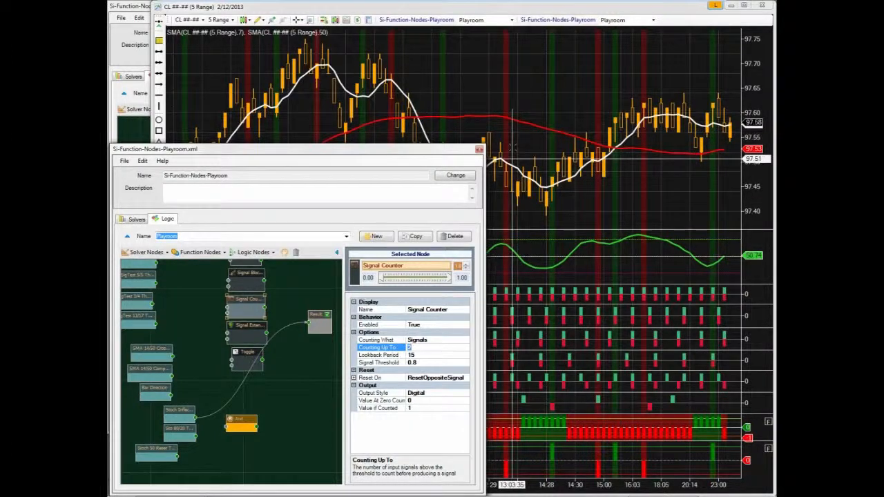
{"action": "left_click", "coordinate": [486, 100]}
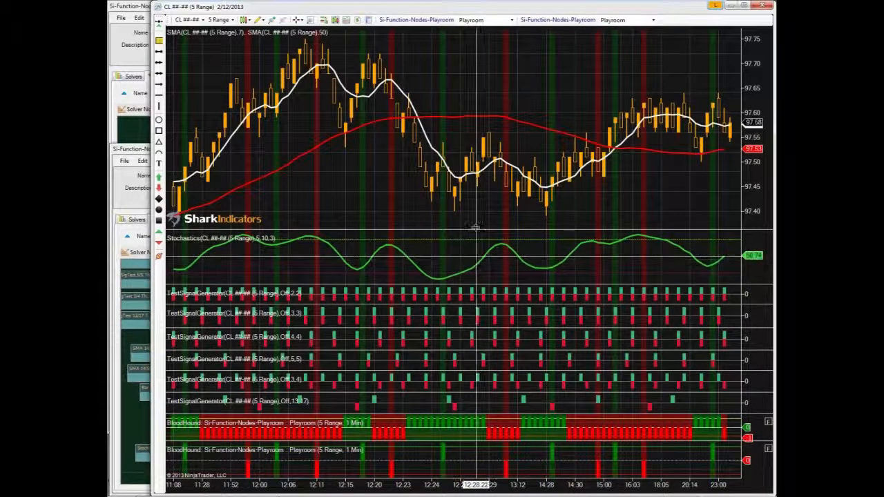
{"action": "left_click_drag", "start_coordinate": [475, 226], "coordinate": [476, 201]}
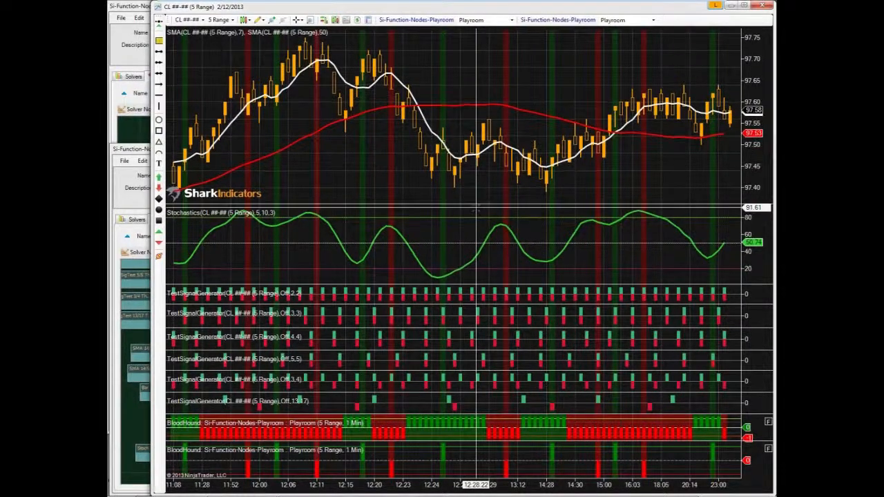
Examine the Stoch Inflection solver node's name and its Stochastics(5,10,3) indicator setting in the Playroom logic.
{"action": "left_click", "coordinate": [146, 404]}
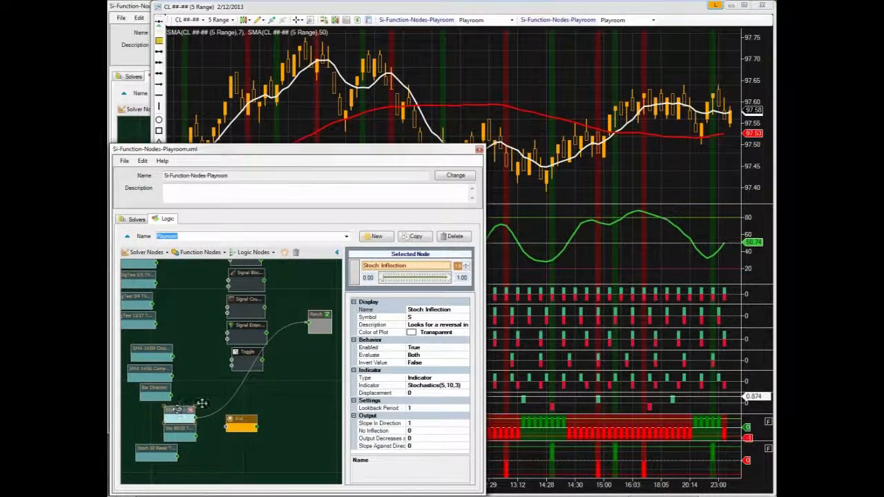
{"action": "left_click", "coordinate": [439, 311]}
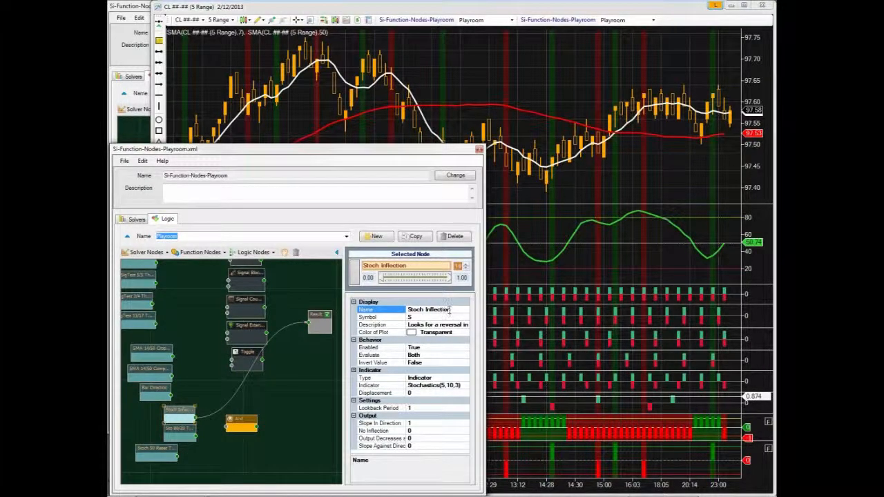
{"action": "left_click_drag", "start_coordinate": [448, 309], "coordinate": [425, 310]}
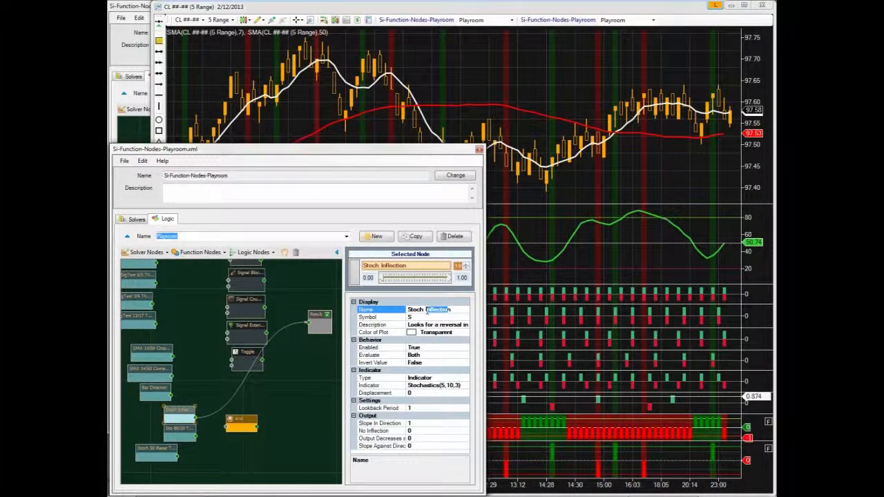
{"action": "left_click", "coordinate": [417, 386]}
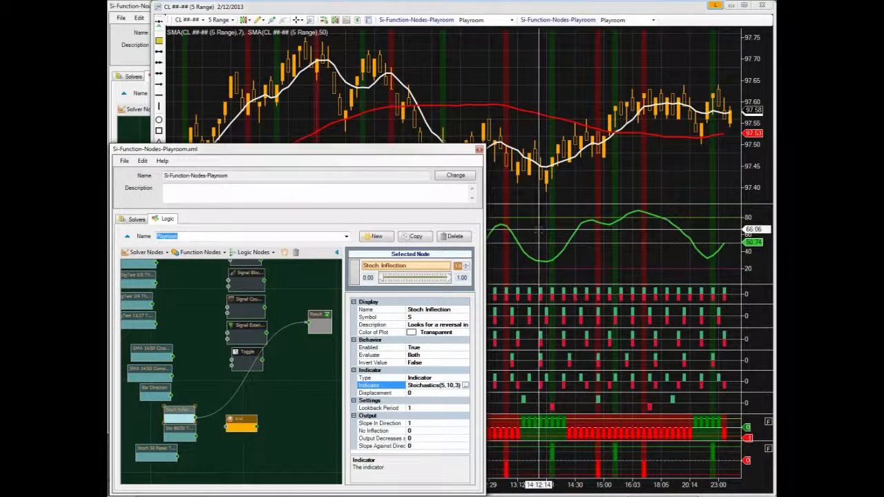
Bring the chart forward and examine the Stochastics inflection signals on earlier bars, back to about 09:22.
{"action": "left_click", "coordinate": [538, 230]}
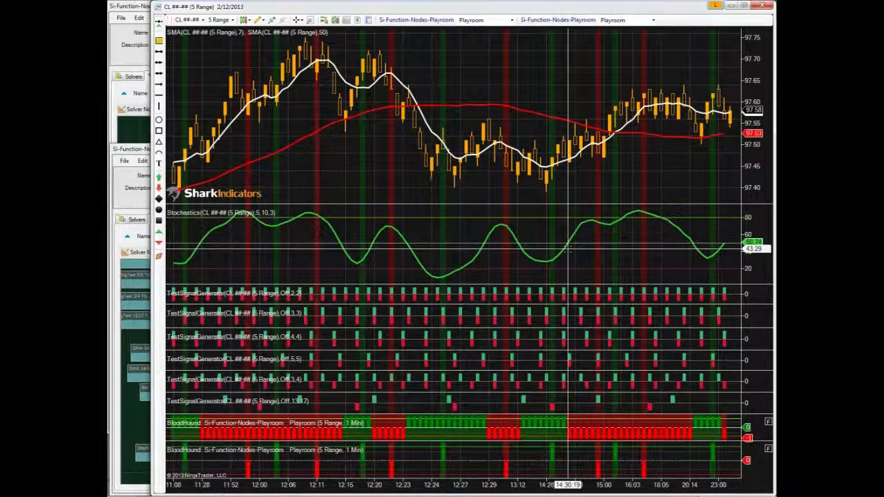
{"action": "scroll", "coordinate": [567, 250], "scroll_direction": "left", "scroll_amount": 2}
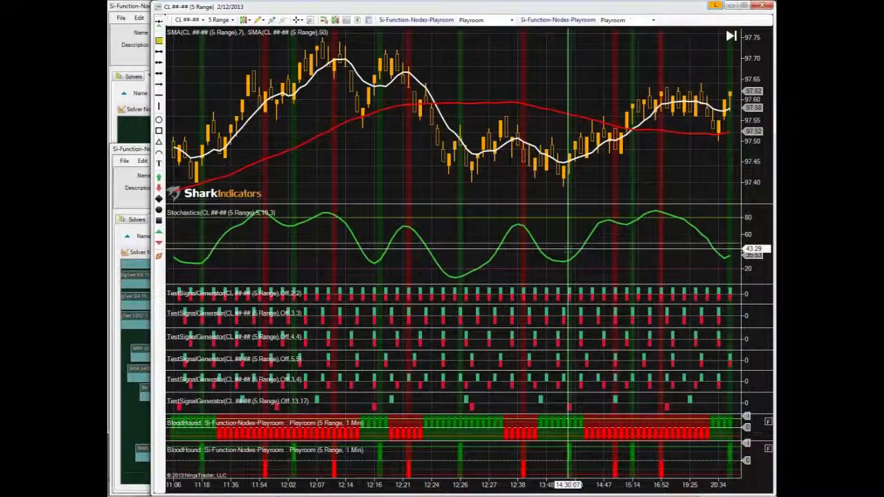
{"action": "scroll", "coordinate": [567, 249], "scroll_direction": "left", "scroll_amount": 2}
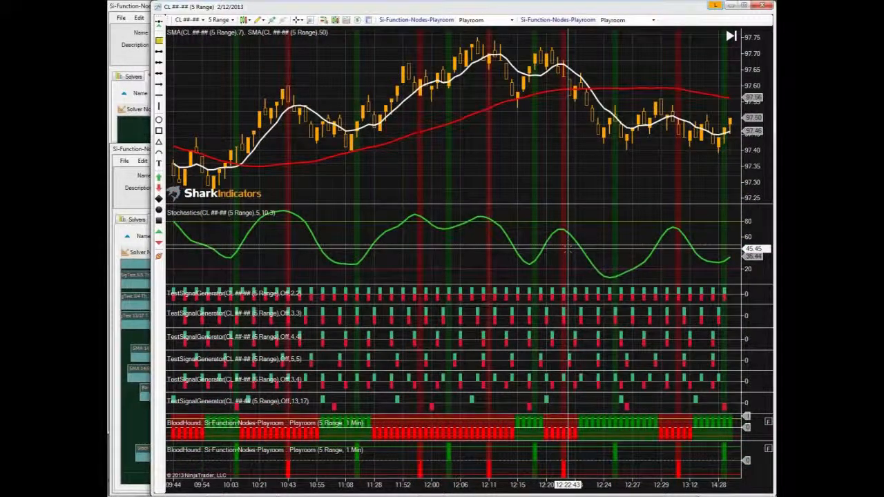
{"action": "scroll", "coordinate": [513, 219], "scroll_direction": "left", "scroll_amount": 2}
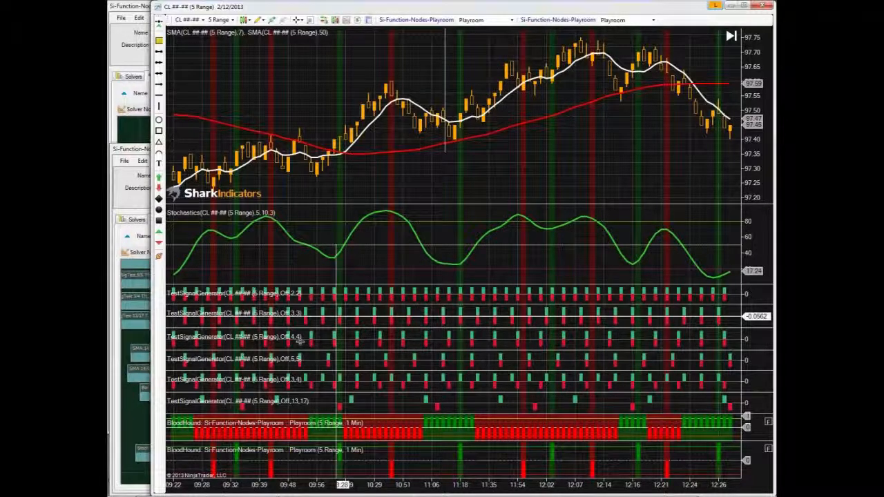
Connect the Stoch Inflection solver's output to the Signal Counter's input and display the Signal Counter's settings.
{"action": "left_click", "coordinate": [134, 430]}
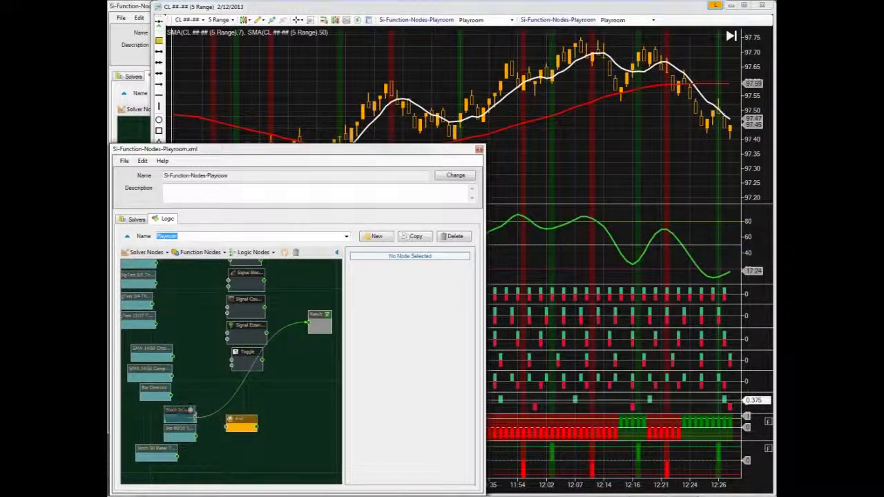
{"action": "left_click_drag", "start_coordinate": [193, 417], "coordinate": [228, 307]}
{"action": "left_click", "coordinate": [247, 300]}
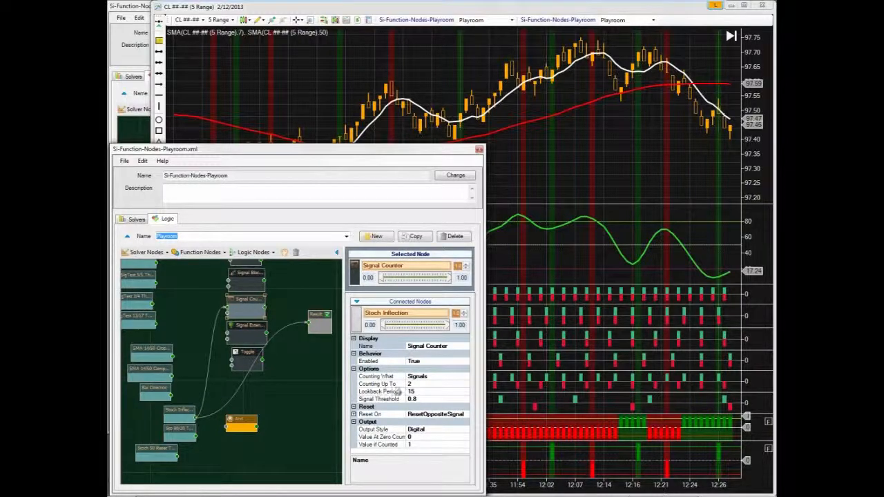
Read the descriptions of the Signal Counter's Counting Up To and Lookback Period options.
{"action": "left_click", "coordinate": [417, 384]}
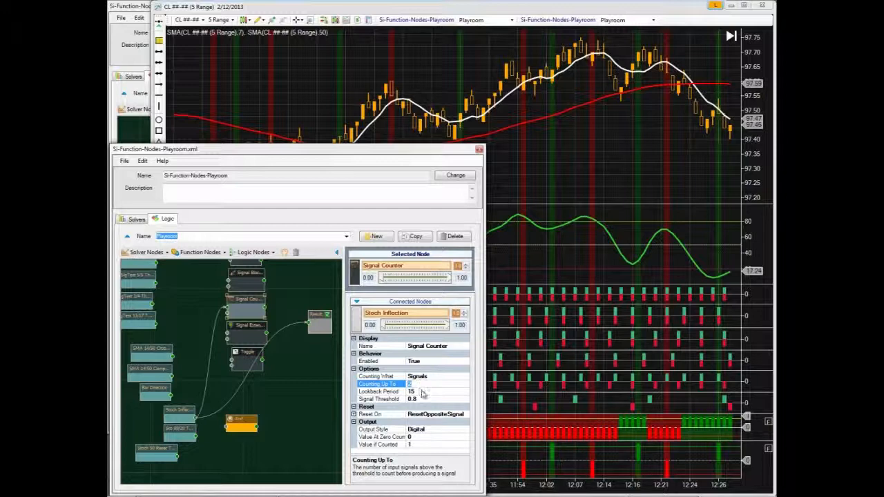
{"action": "left_click", "coordinate": [423, 392]}
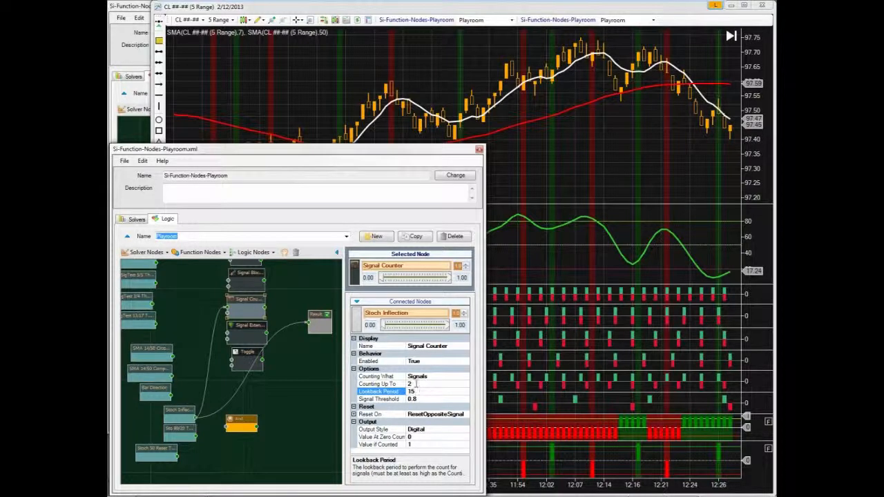
{"action": "left_click", "coordinate": [416, 384]}
{"action": "left_click", "coordinate": [416, 392]}
{"action": "left_click", "coordinate": [416, 385]}
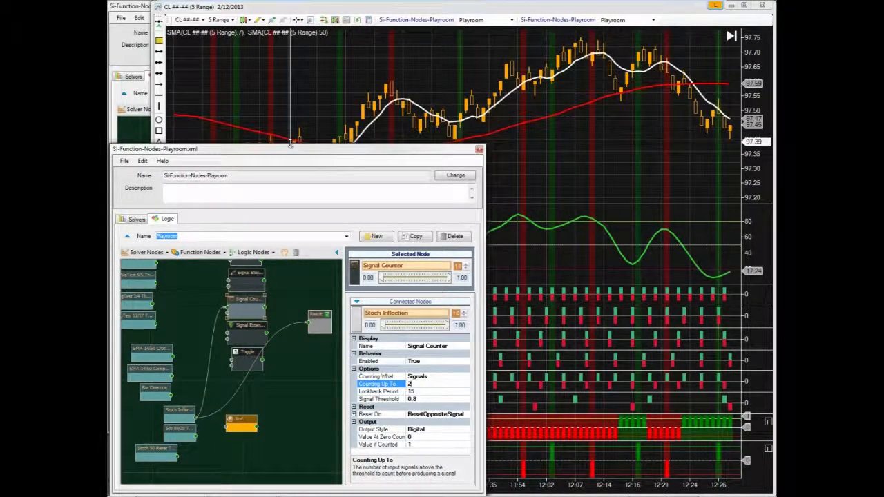
Make the logic window taller and set the Signal Counter's Output Style to Analog (Fuzzy).
{"action": "left_click_drag", "start_coordinate": [290, 144], "coordinate": [290, 38]}
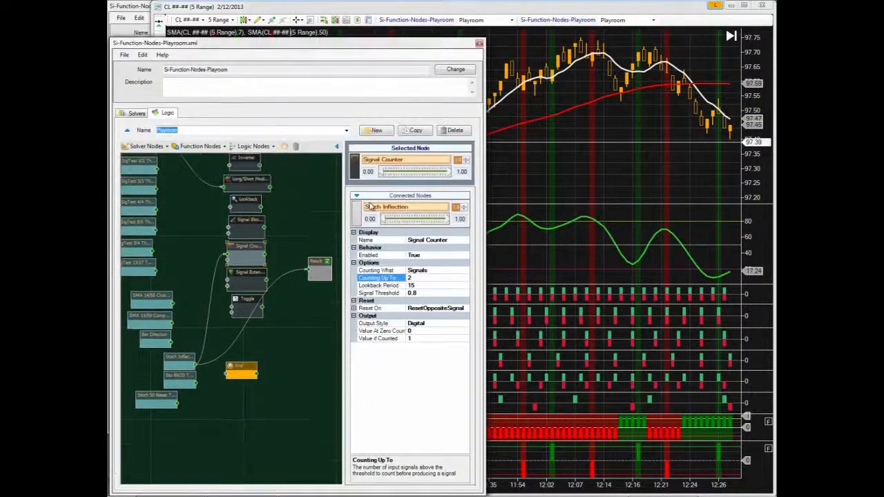
{"action": "left_click", "coordinate": [418, 338]}
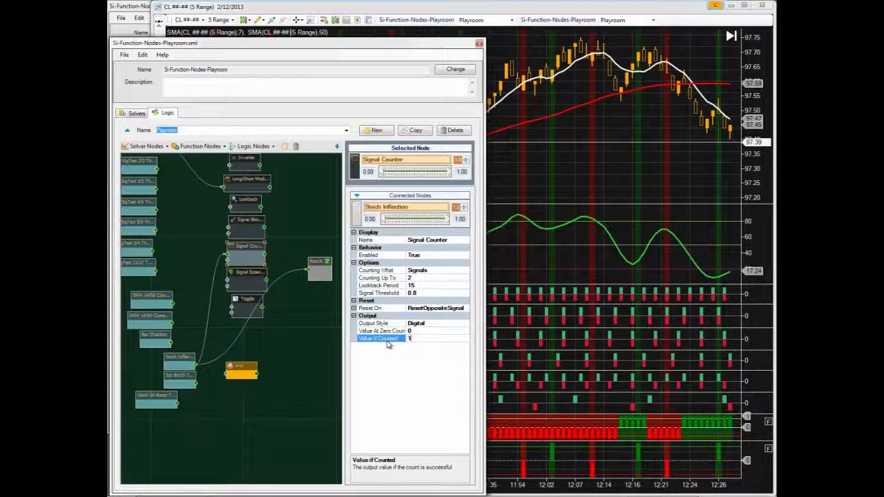
{"action": "left_click", "coordinate": [417, 324]}
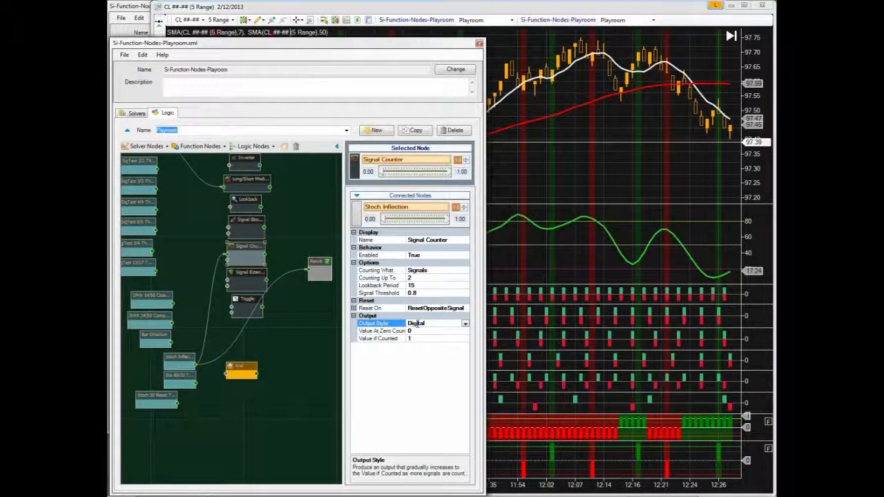
{"action": "left_click", "coordinate": [466, 325]}
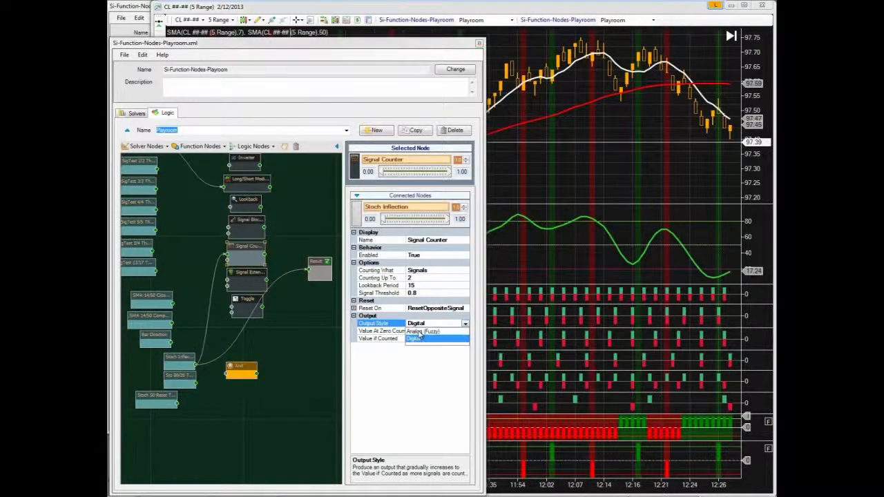
{"action": "left_click", "coordinate": [423, 337]}
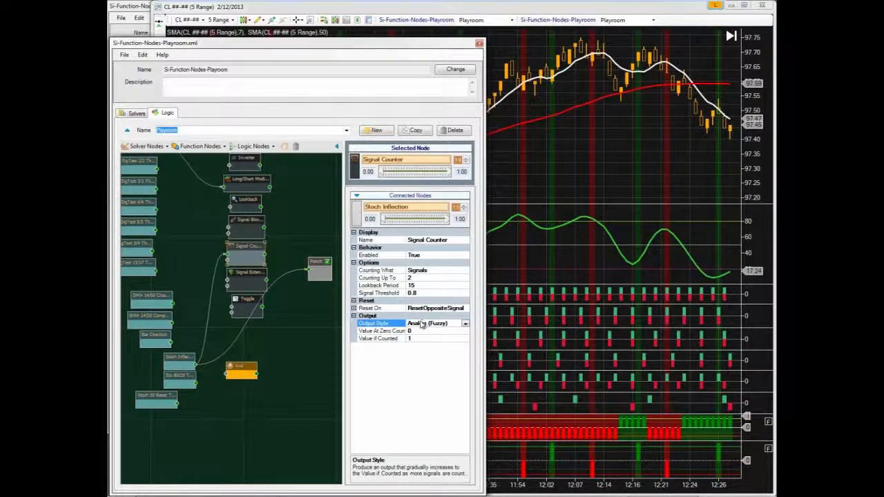
Connect the Signal Counter's output to the Result node and inspect both BloodHound plots on the chart.
{"action": "left_click", "coordinate": [285, 252]}
{"action": "mouse_move", "coordinate": [268, 254]}
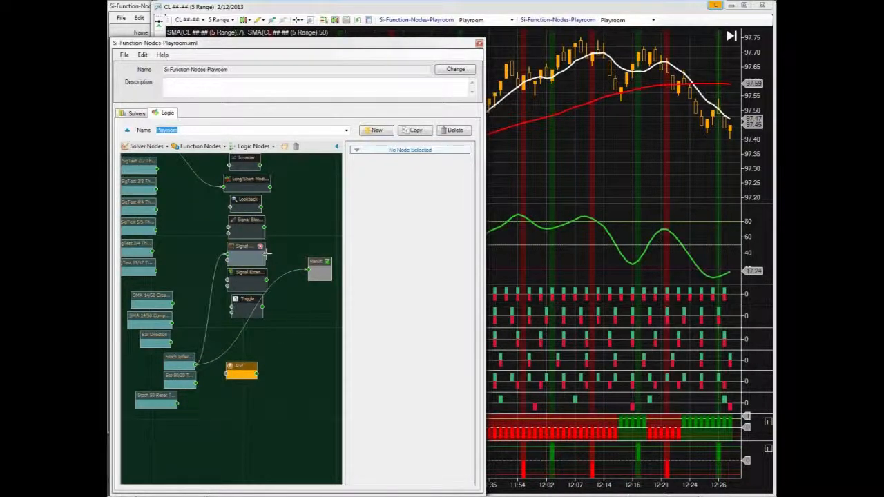
{"action": "left_click_drag", "start_coordinate": [267, 256], "coordinate": [309, 269]}
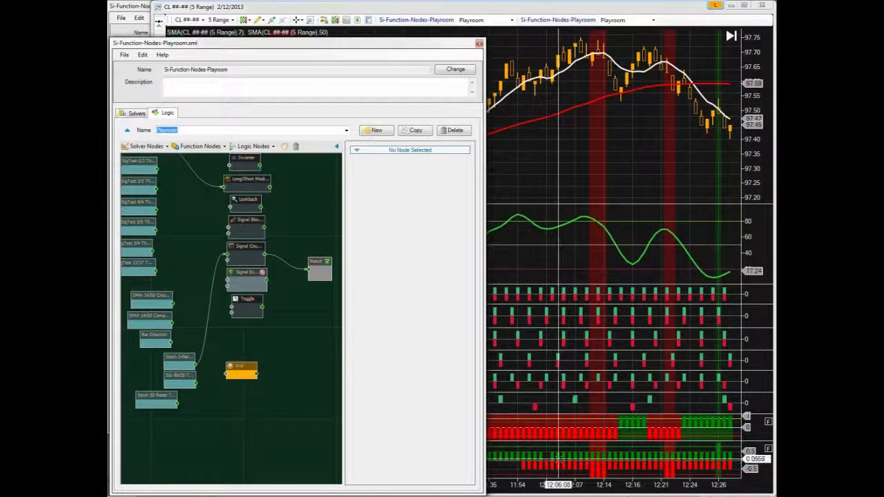
{"action": "left_click", "coordinate": [558, 457]}
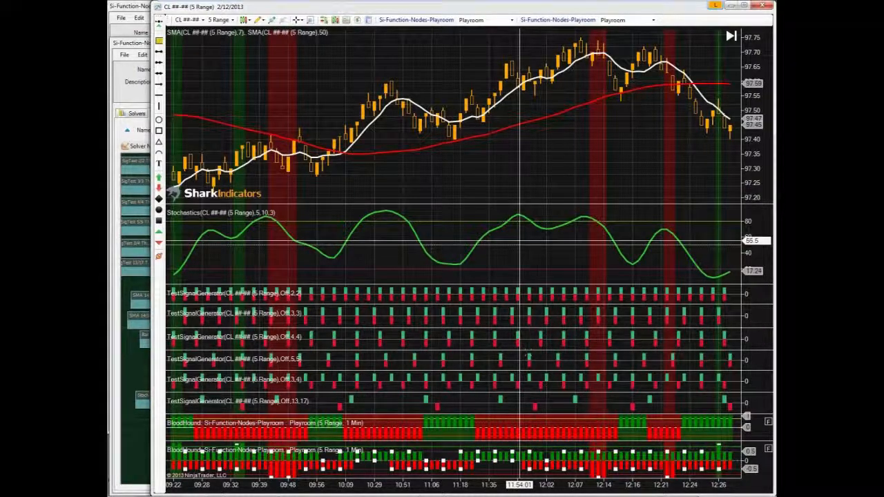
{"action": "left_click", "coordinate": [511, 433]}
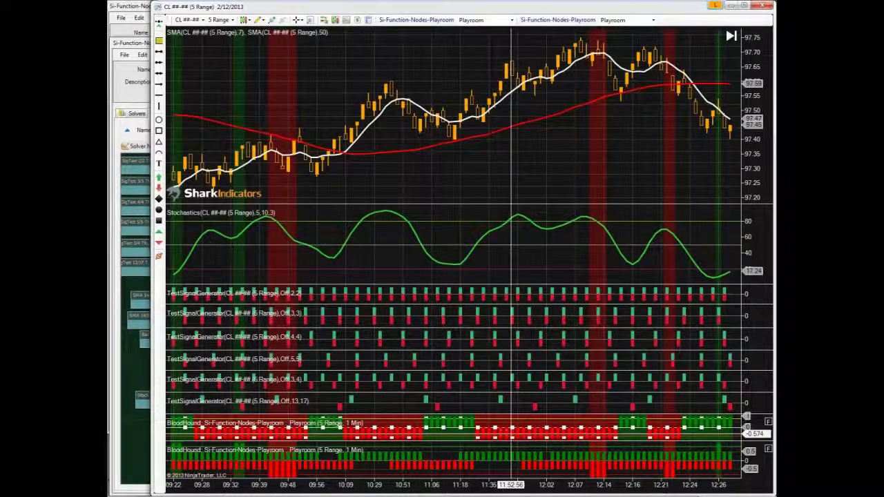
In the other Playroom logic window, connect Stoch Inflection to Result, and slightly enlarge the chart's upper BloodHound panel.
{"action": "left_click", "coordinate": [144, 6]}
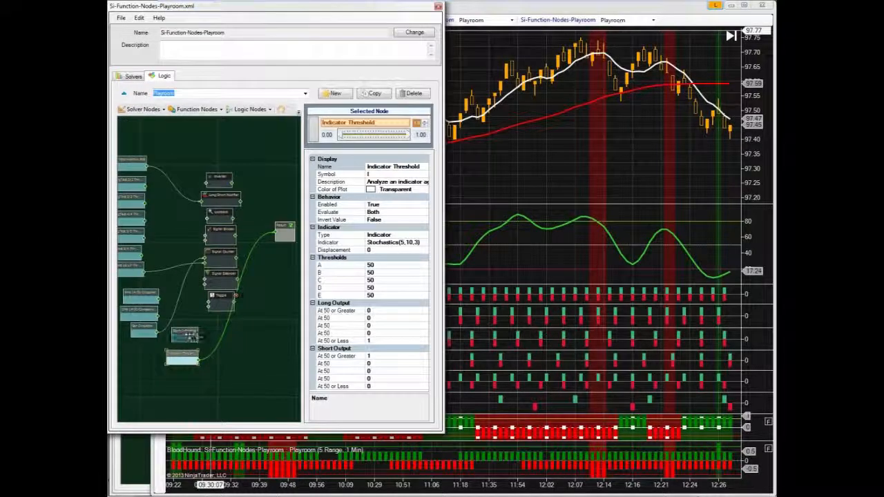
{"action": "left_click_drag", "start_coordinate": [198, 338], "coordinate": [274, 232]}
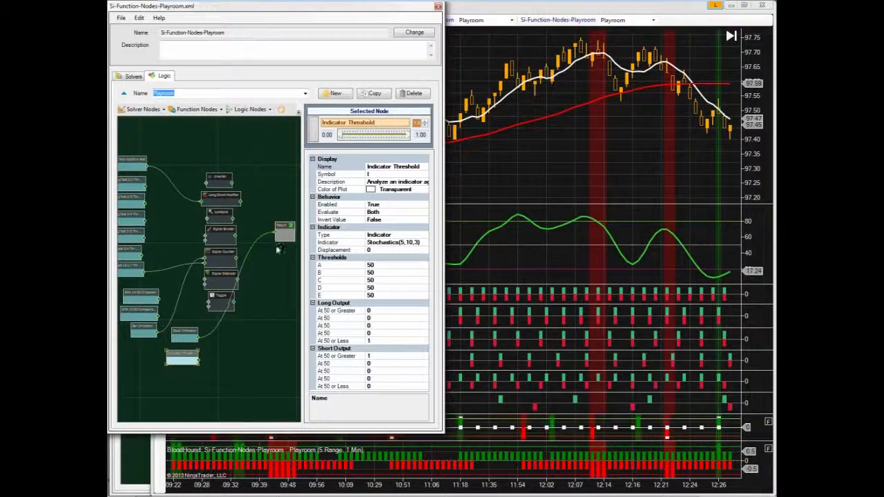
{"action": "left_click_drag", "start_coordinate": [181, 356], "coordinate": [183, 363]}
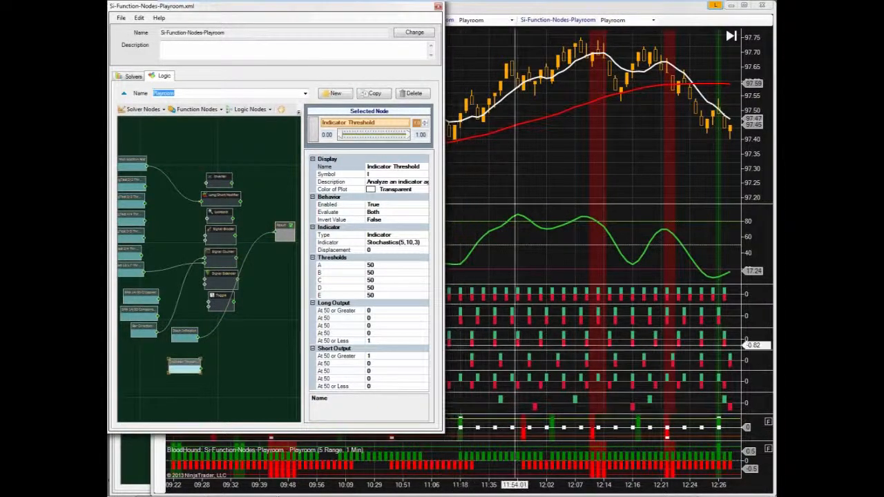
{"action": "left_click", "coordinate": [526, 258]}
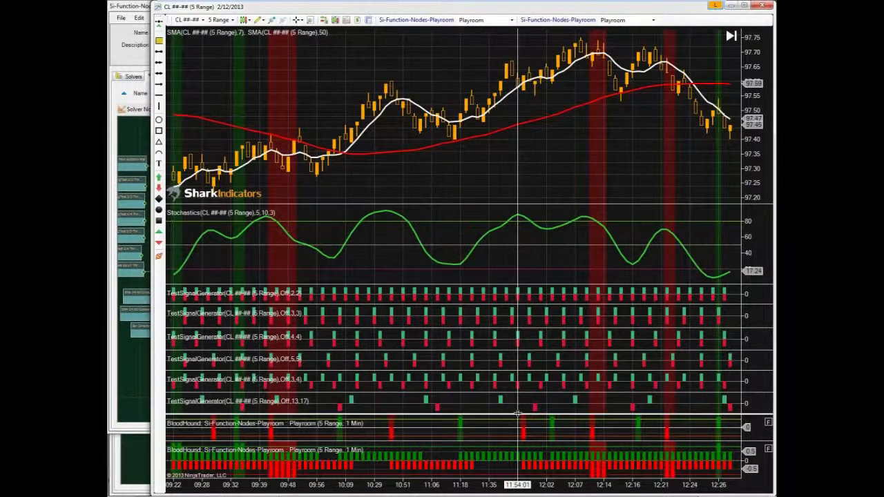
{"action": "left_click_drag", "start_coordinate": [517, 414], "coordinate": [518, 412]}
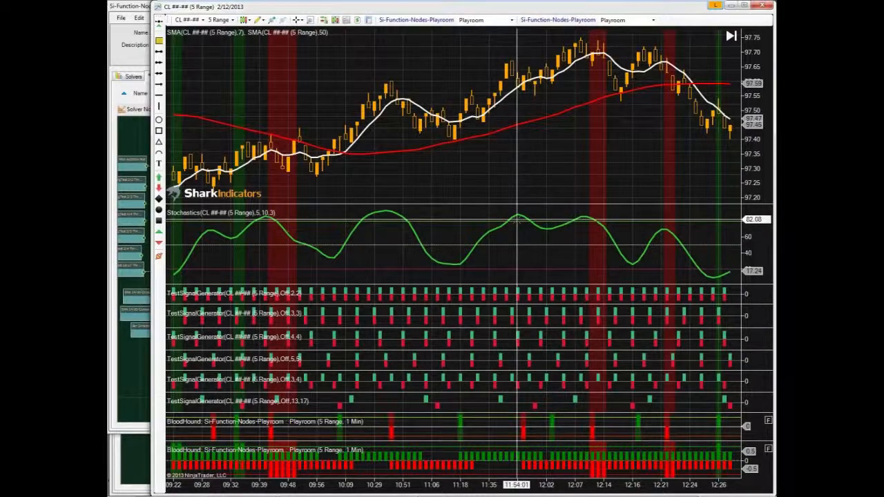
Check the Signal Counter's Counting Up To option and compare it with the counted signals on the chart.
{"action": "left_click", "coordinate": [136, 460]}
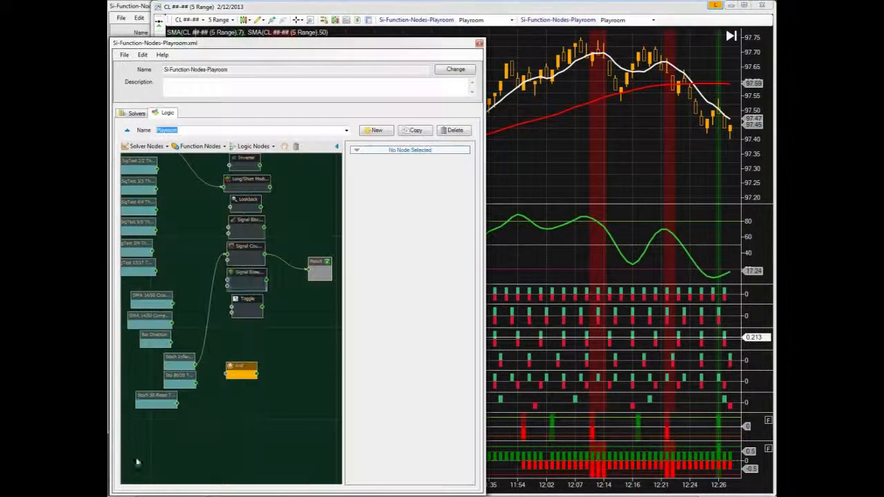
{"action": "left_click", "coordinate": [244, 247]}
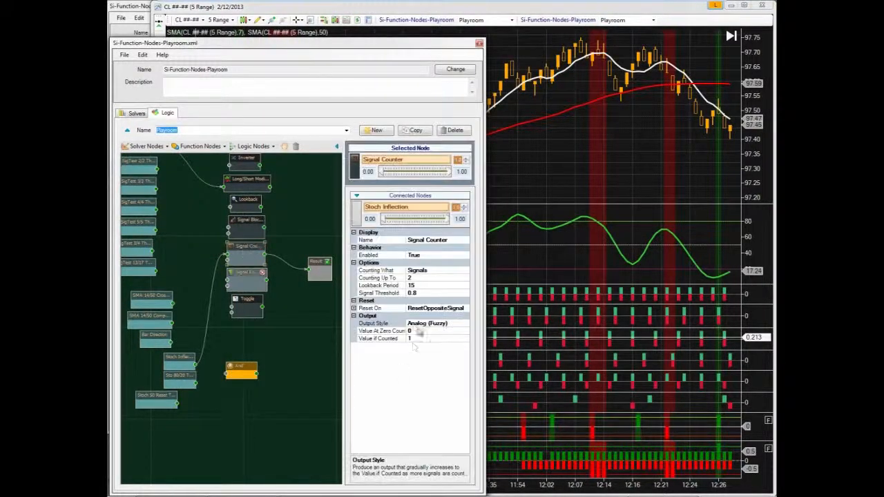
{"action": "left_click", "coordinate": [416, 278]}
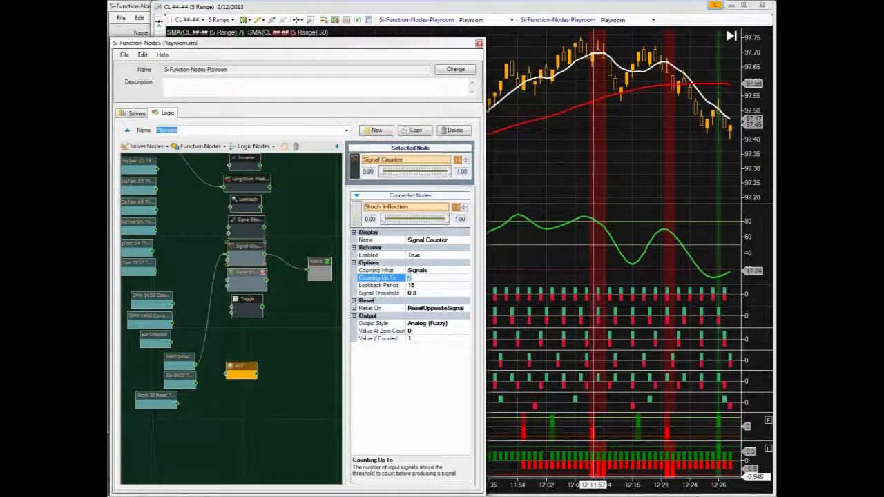
{"action": "left_click", "coordinate": [575, 159]}
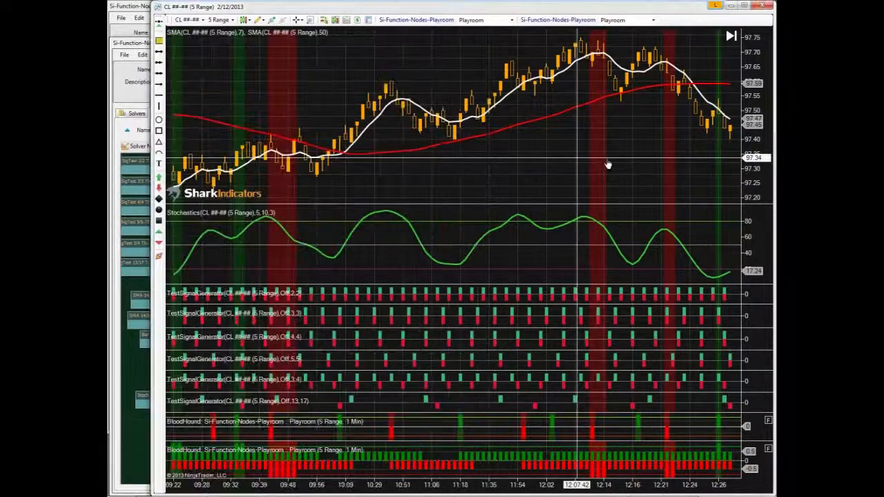
Examine the two BloodHound plots across earlier chart bars, back to about 07:54, comparing raw inflection signals with the counter output.
{"action": "left_click_drag", "start_coordinate": [607, 164], "coordinate": [730, 98]}
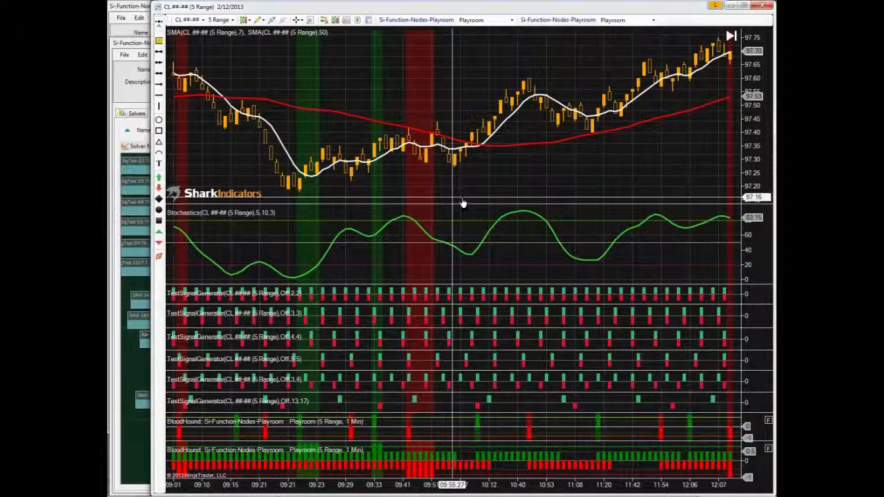
{"action": "left_click_drag", "start_coordinate": [462, 203], "coordinate": [628, 185]}
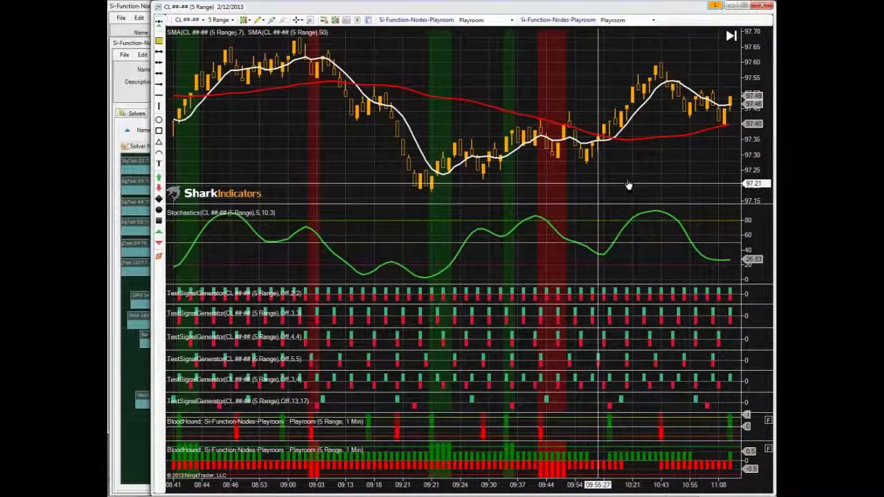
{"action": "left_click_drag", "start_coordinate": [486, 188], "coordinate": [659, 193]}
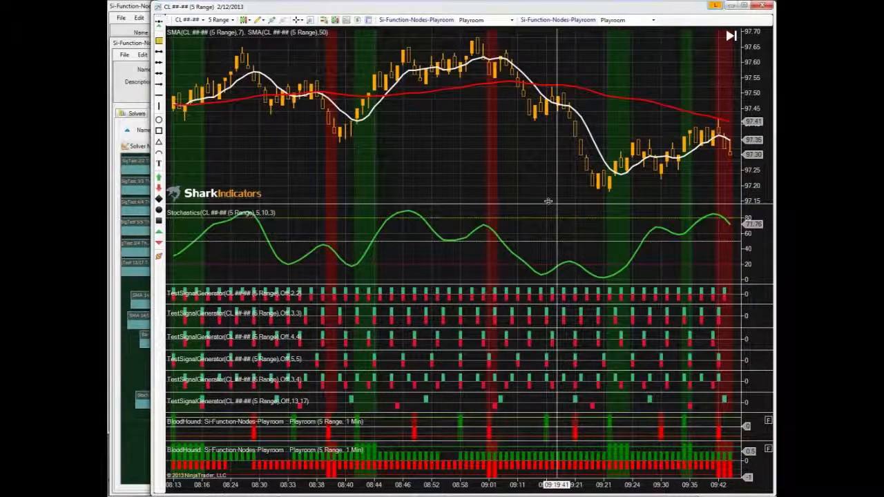
{"action": "left_click_drag", "start_coordinate": [543, 195], "coordinate": [642, 191]}
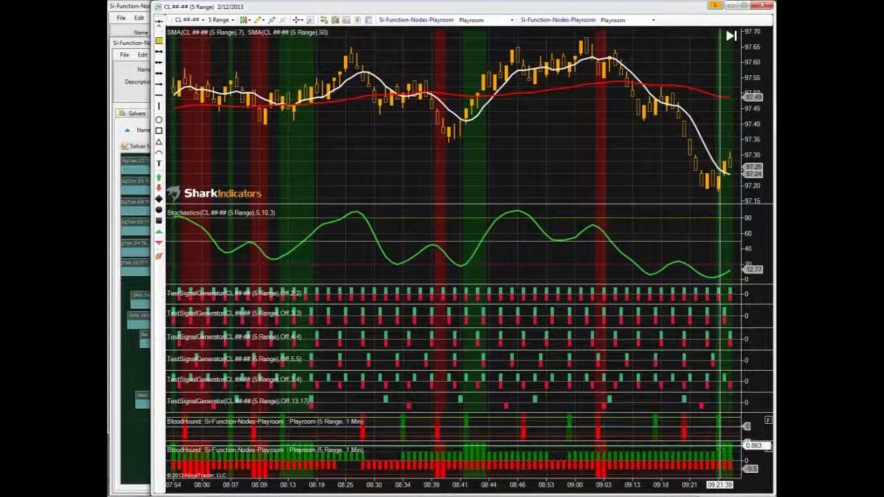
Review the Signal Counter's Lookback Period and the settings of the Stoch Inflection and Sto 80/20 Thres nodes.
{"action": "left_click", "coordinate": [130, 438]}
{"action": "left_click", "coordinate": [414, 284]}
{"action": "left_click", "coordinate": [419, 284]}
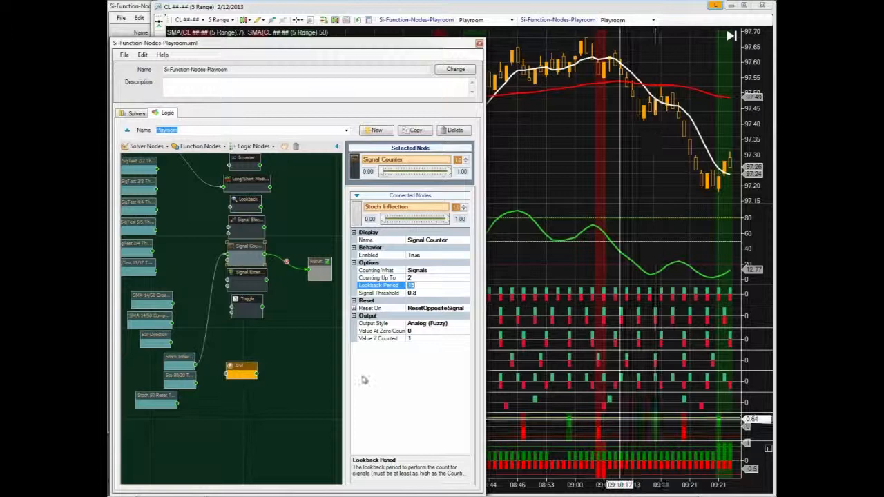
{"action": "left_click", "coordinate": [177, 359]}
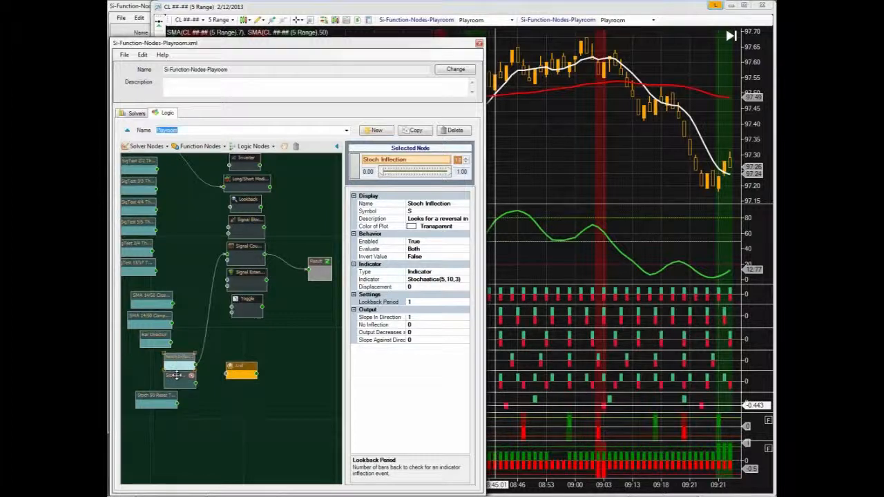
{"action": "left_click", "coordinate": [176, 375]}
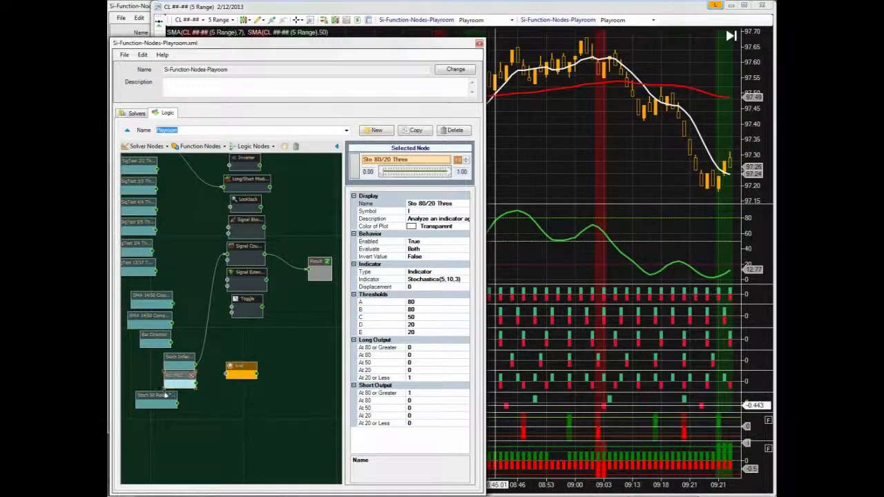
{"action": "left_click", "coordinate": [176, 357]}
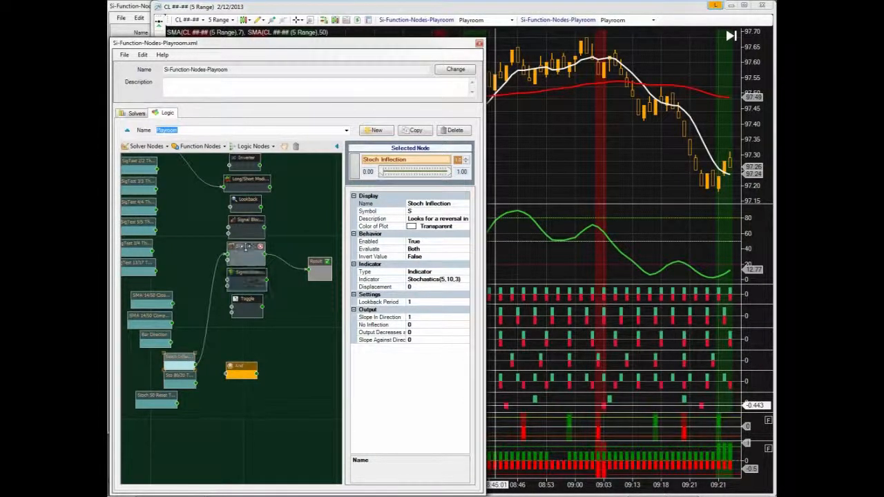
Check the Signal Counter's Lookback Period again and compare it with the counted signals on the chart back to about 07:45.
{"action": "left_click", "coordinate": [245, 247]}
{"action": "left_click", "coordinate": [414, 286]}
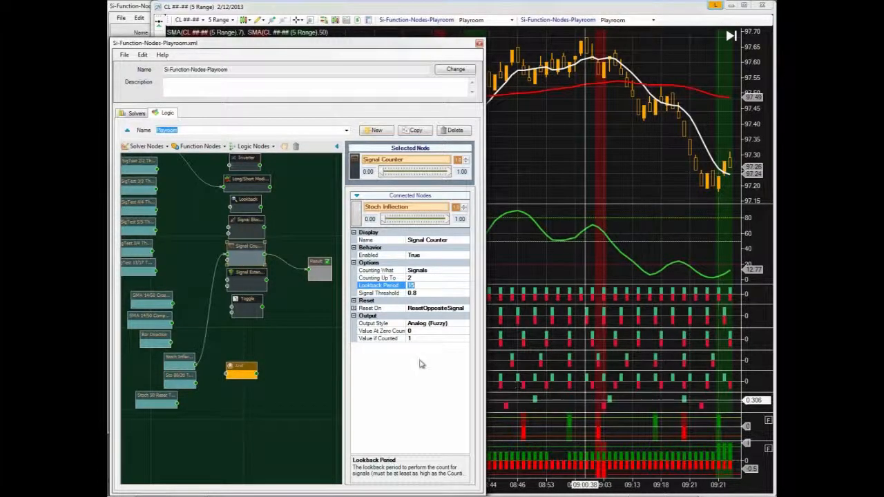
{"action": "left_click", "coordinate": [664, 409]}
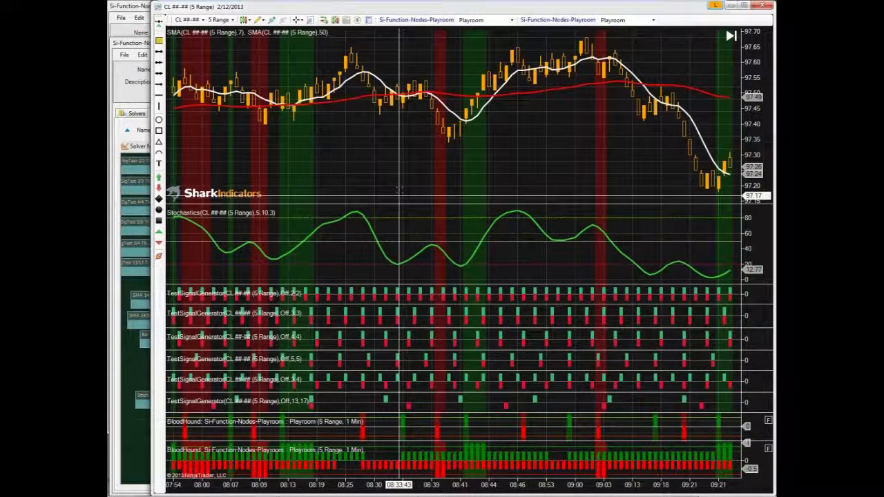
{"action": "left_click_drag", "start_coordinate": [424, 194], "coordinate": [571, 185]}
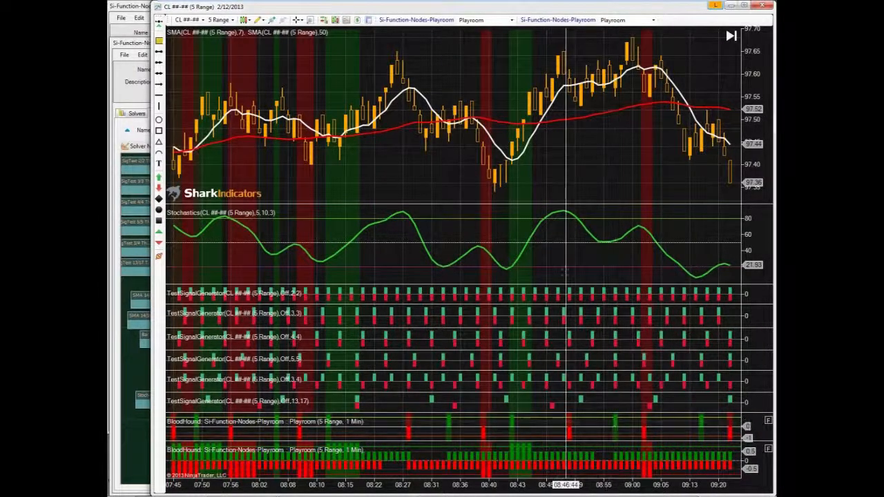
Reload the chart, reopen the second BloodHound's Playroom logic in a tall window, and inspect its Signal Counter and Sto 80/20 Thres nodes.
{"action": "key", "text": "F5"}
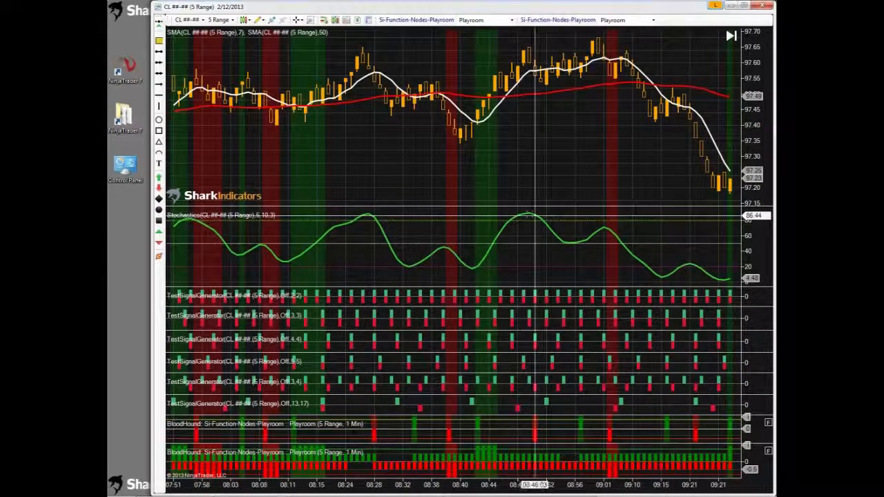
{"action": "left_click", "coordinate": [558, 20]}
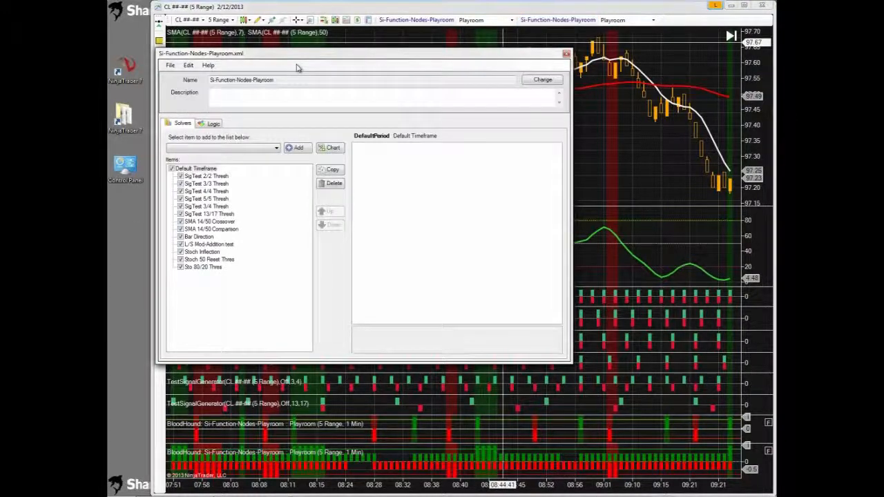
{"action": "left_click_drag", "start_coordinate": [294, 60], "coordinate": [218, 49]}
{"action": "left_click", "coordinate": [165, 257]}
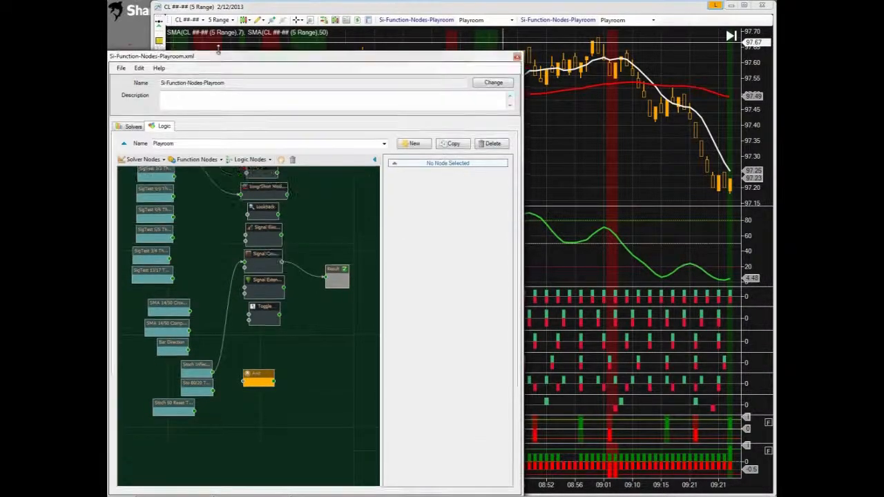
{"action": "left_click_drag", "start_coordinate": [312, 224], "coordinate": [306, 268]}
{"action": "left_click", "coordinate": [281, 156]}
{"action": "left_click", "coordinate": [258, 298]}
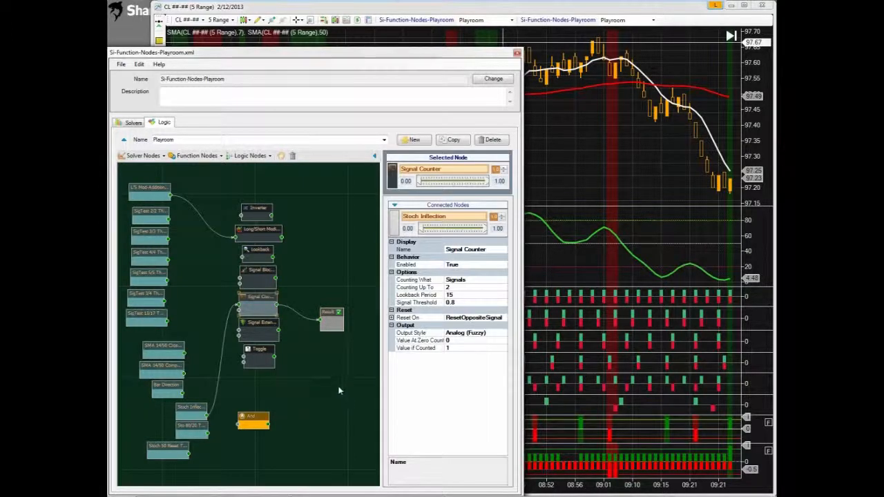
{"action": "left_click", "coordinate": [190, 426]}
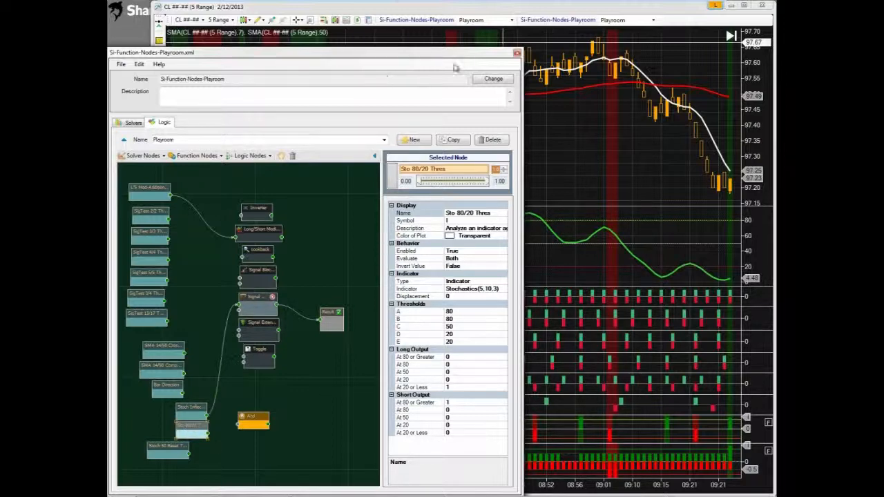
Open the first BloodHound's Playroom logic, place its window above the other one, and make it taller and narrower.
{"action": "left_click", "coordinate": [434, 20]}
{"action": "left_click", "coordinate": [412, 21]}
{"action": "left_click_drag", "start_coordinate": [302, 81], "coordinate": [243, 7]}
{"action": "left_click_drag", "start_coordinate": [288, 315], "coordinate": [290, 428]}
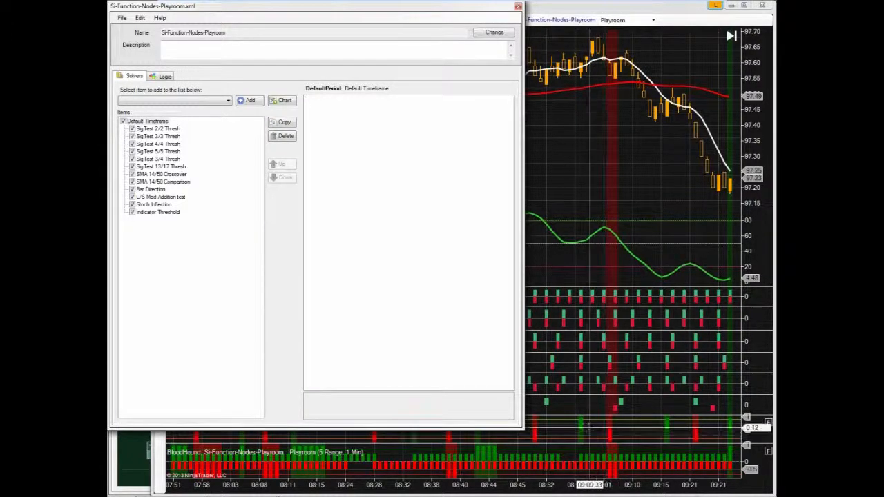
{"action": "left_click", "coordinate": [164, 76]}
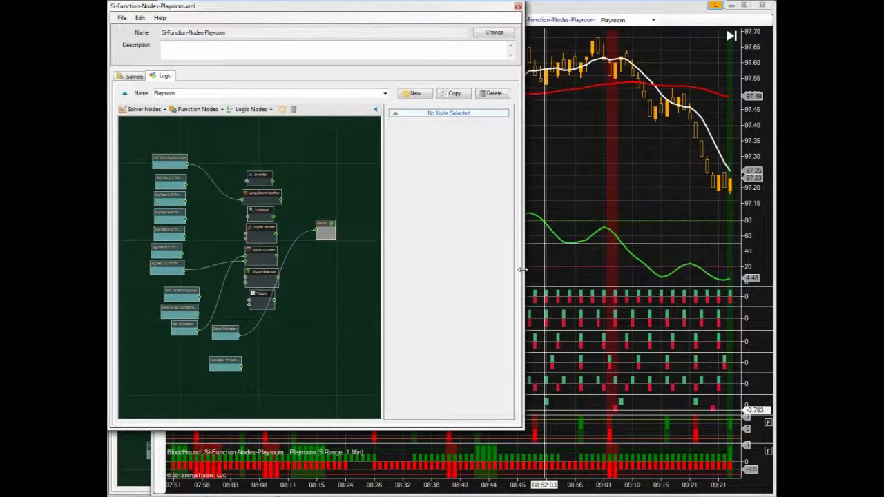
{"action": "left_click_drag", "start_coordinate": [522, 269], "coordinate": [464, 271]}
Inspect the settings of the Signal Counter and Stoch Inflection nodes in the first BloodHound's logic.
{"action": "left_click", "coordinate": [231, 251]}
{"action": "scroll", "coordinate": [236, 275], "scroll_direction": "up", "scroll_amount": 4}
{"action": "scroll", "coordinate": [244, 332], "scroll_direction": "up", "scroll_amount": 2}
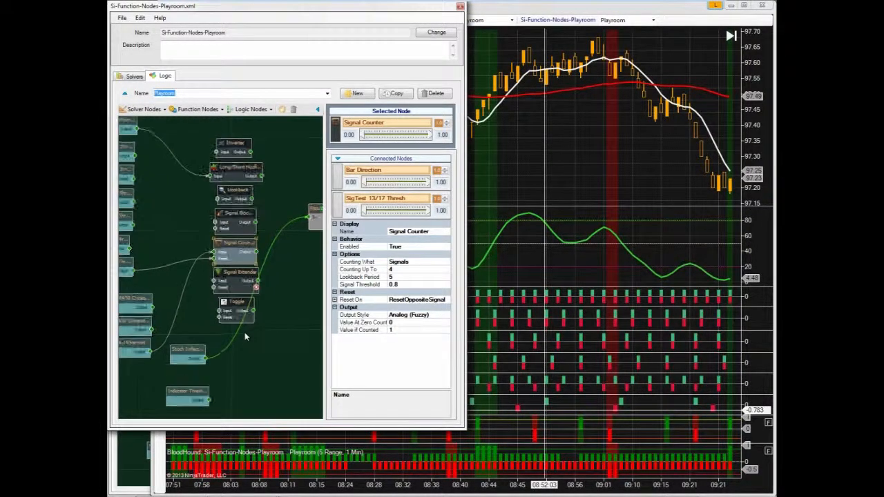
{"action": "left_click", "coordinate": [181, 354]}
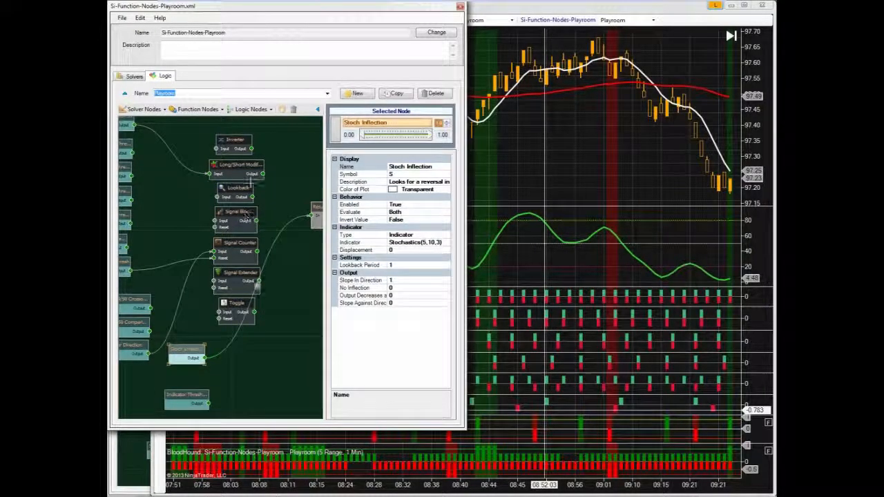
{"action": "mouse_move", "coordinate": [254, 351]}
{"action": "left_mouse_down"}
{"action": "mouse_move", "coordinate": [270, 353]}
{"action": "mouse_move", "coordinate": [290, 389]}
{"action": "mouse_move", "coordinate": [257, 355]}
{"action": "left_mouse_up"}
{"action": "mouse_move", "coordinate": [244, 349]}
{"action": "left_mouse_down"}
{"action": "mouse_move", "coordinate": [263, 353]}
{"action": "mouse_move", "coordinate": [252, 346]}
{"action": "left_mouse_up"}
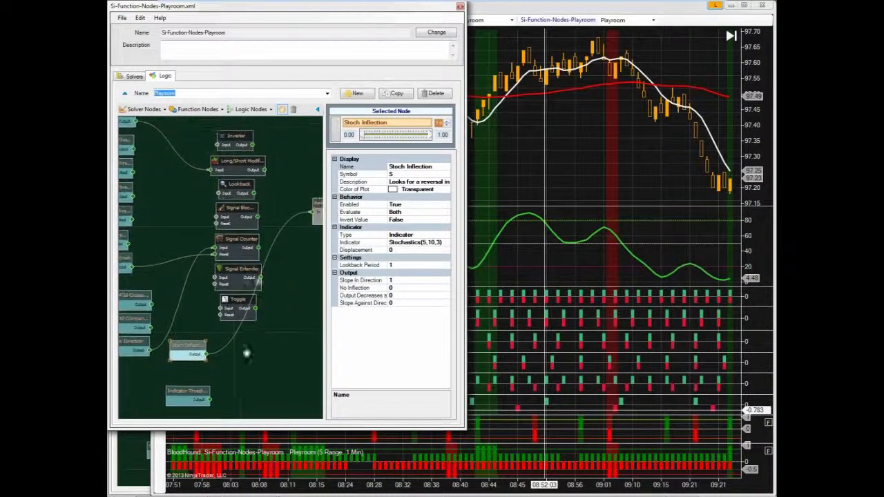
Rename the Indicator Threshold solver by replacing "Indicator" with "Stoch 50", and return to the logic diagram.
{"action": "left_click", "coordinate": [132, 77]}
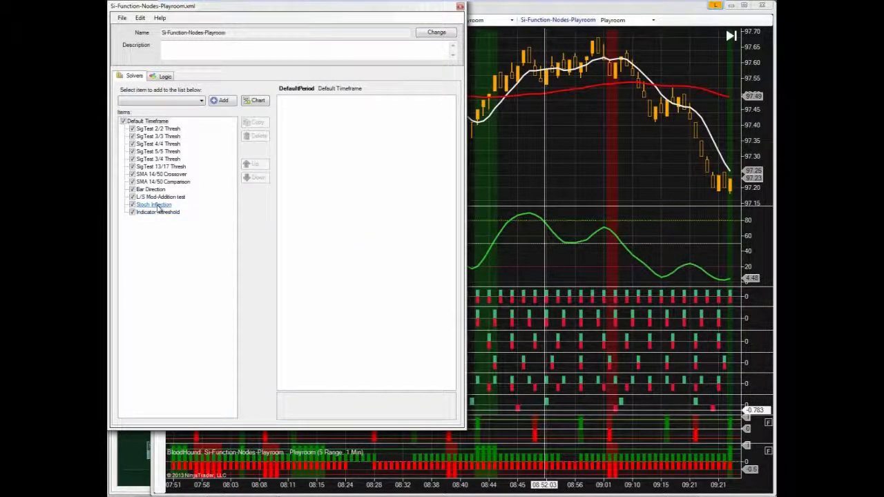
{"action": "left_click", "coordinate": [156, 214]}
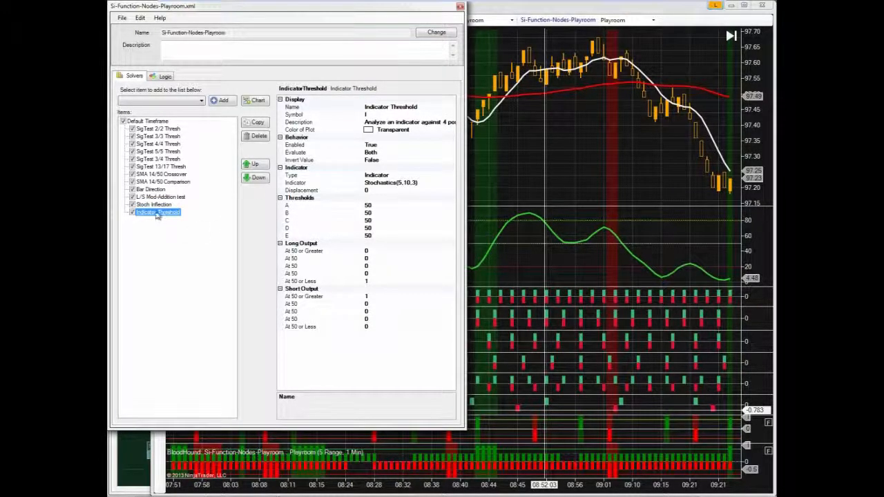
{"action": "left_click", "coordinate": [373, 107]}
{"action": "double_click", "coordinate": [374, 107]}
{"action": "type", "text": "Stoch"}
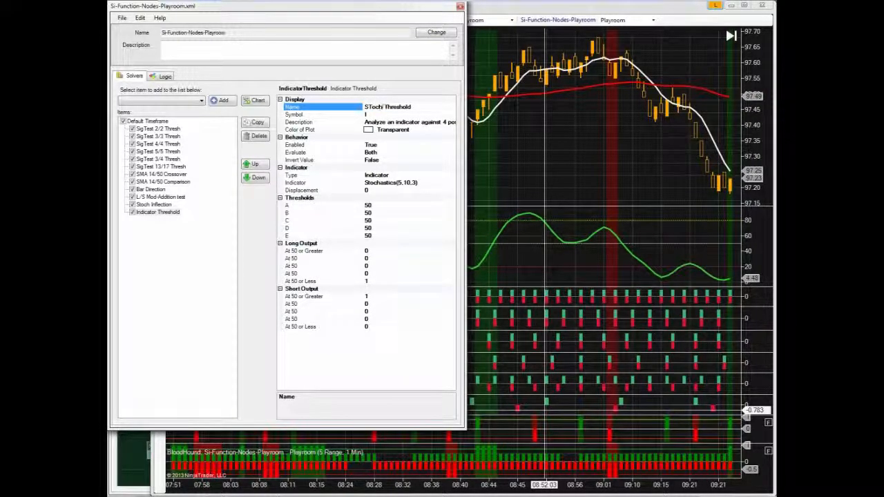
{"action": "key", "text": "BackSpace"}
{"action": "key", "text": "BackSpace"}
{"action": "key", "text": "BackSpace"}
{"action": "type", "text": "Sioch 50"}
{"action": "left_click", "coordinate": [164, 77]}
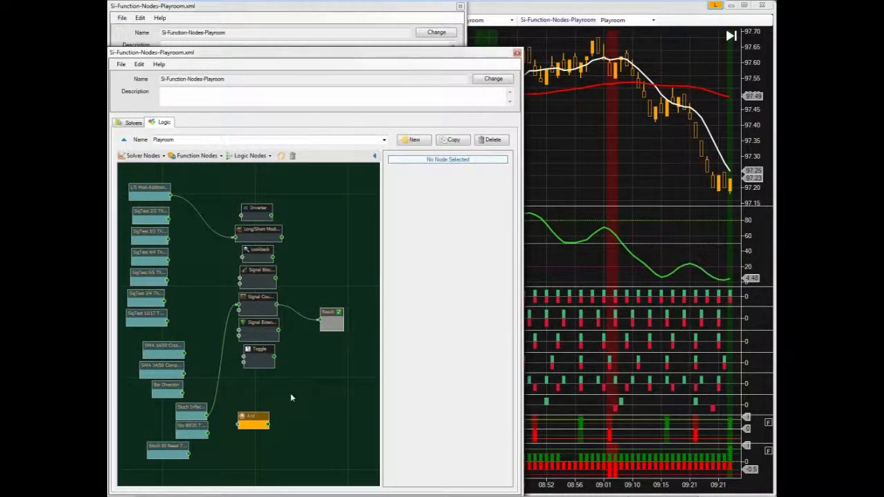
Narrow the second logic window and compare its And and Sto 80/20 Thres nodes with the first window's diagram.
{"action": "left_click_drag", "start_coordinate": [522, 345], "coordinate": [495, 345]}
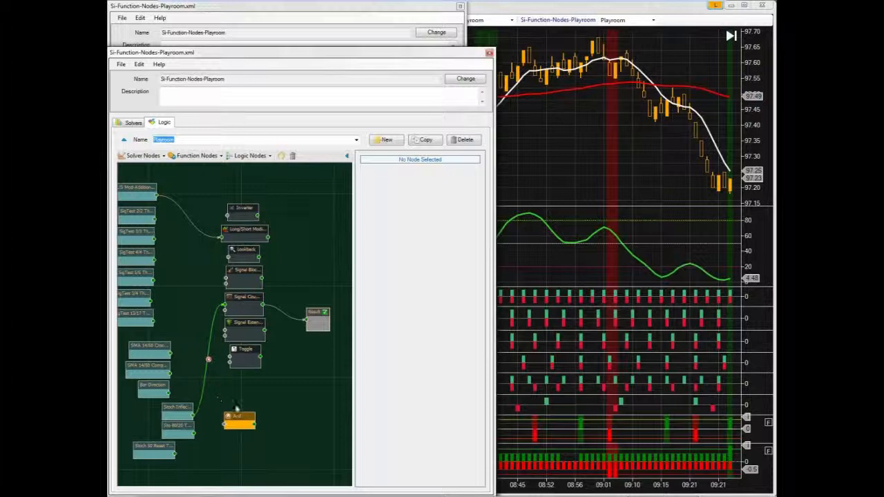
{"action": "left_click", "coordinate": [237, 416]}
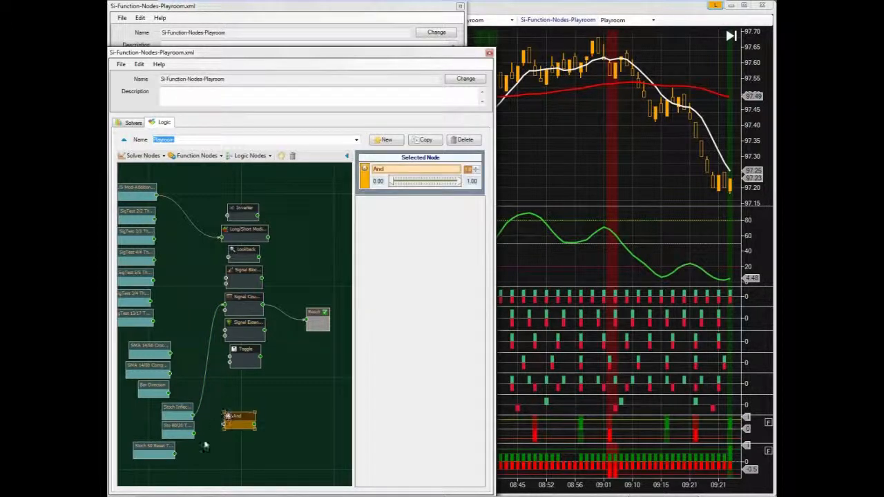
{"action": "left_click", "coordinate": [177, 424]}
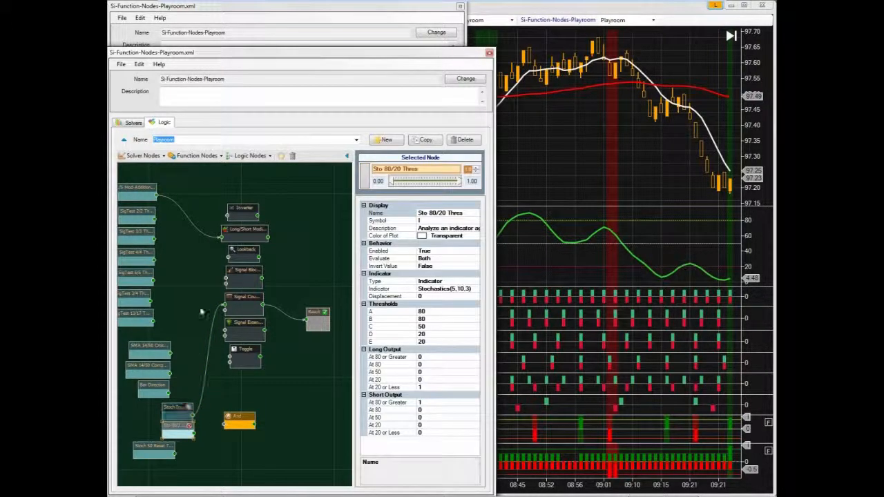
{"action": "left_click", "coordinate": [225, 11]}
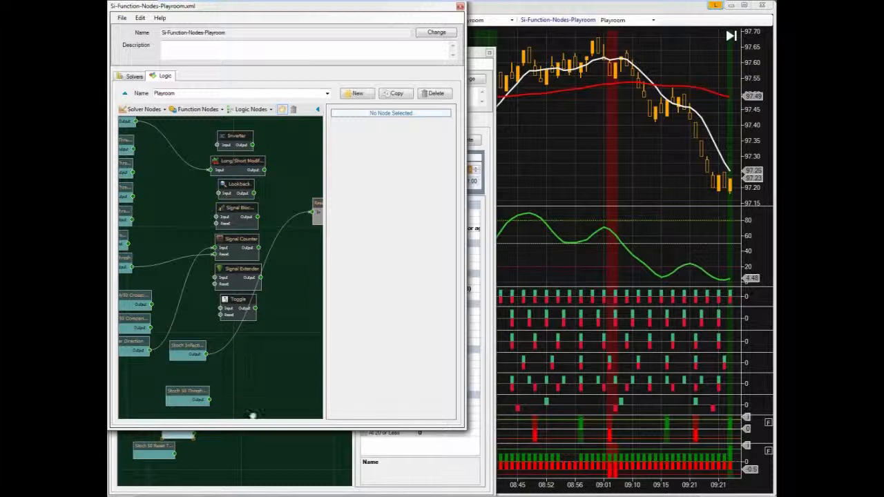
{"action": "left_click", "coordinate": [278, 453]}
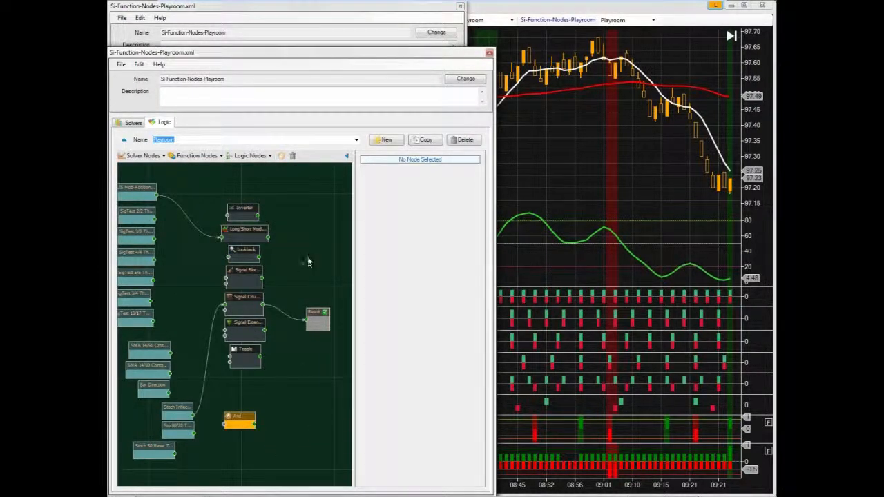
Save the second window's system and load Si-Function-Nodes-Playroom.xml into the first BloodHound window.
{"action": "left_click", "coordinate": [122, 66]}
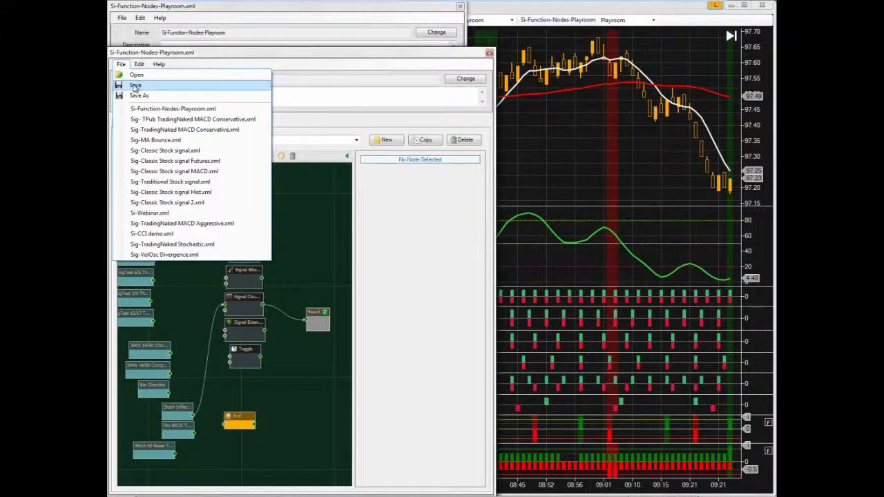
{"action": "left_click", "coordinate": [135, 86]}
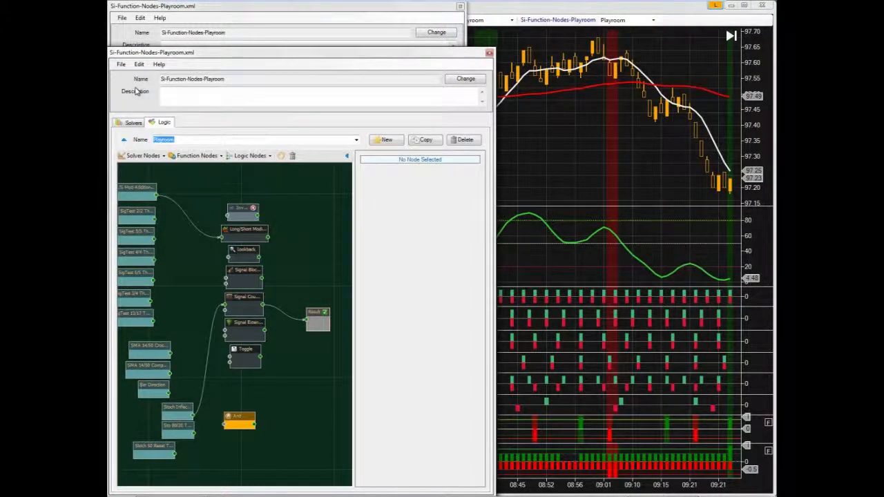
{"action": "left_click", "coordinate": [232, 8]}
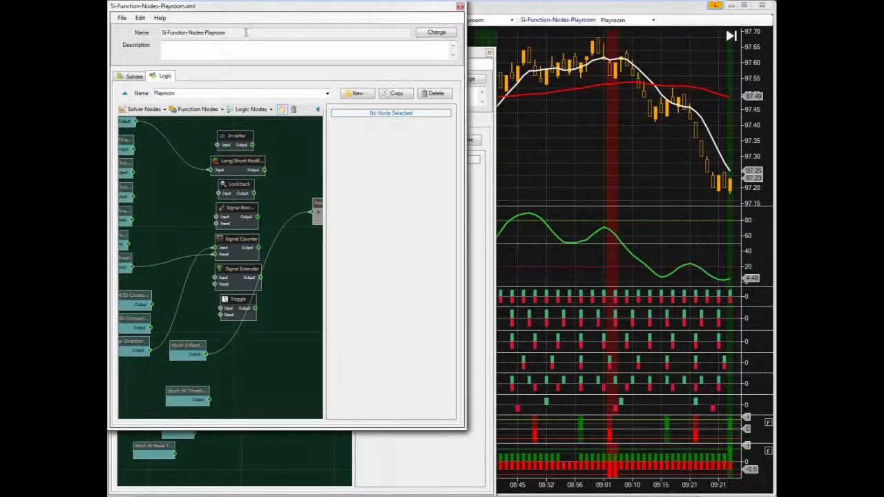
{"action": "left_click", "coordinate": [122, 18]}
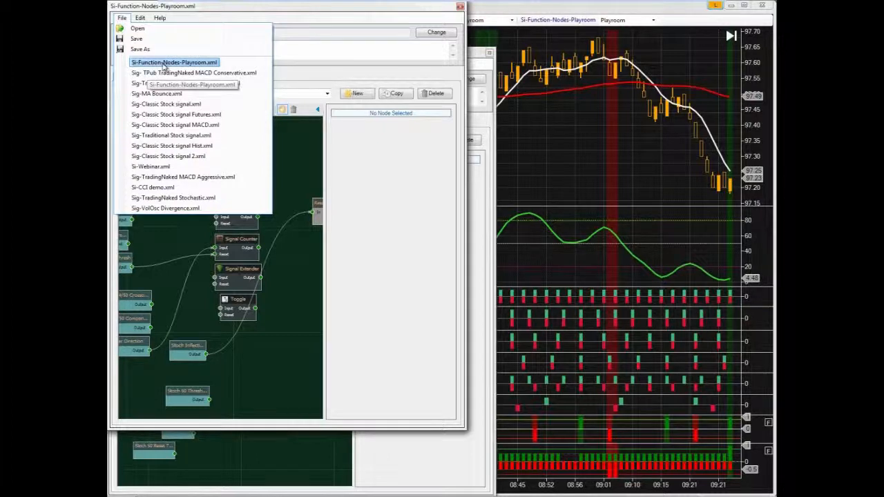
{"action": "left_click", "coordinate": [164, 63]}
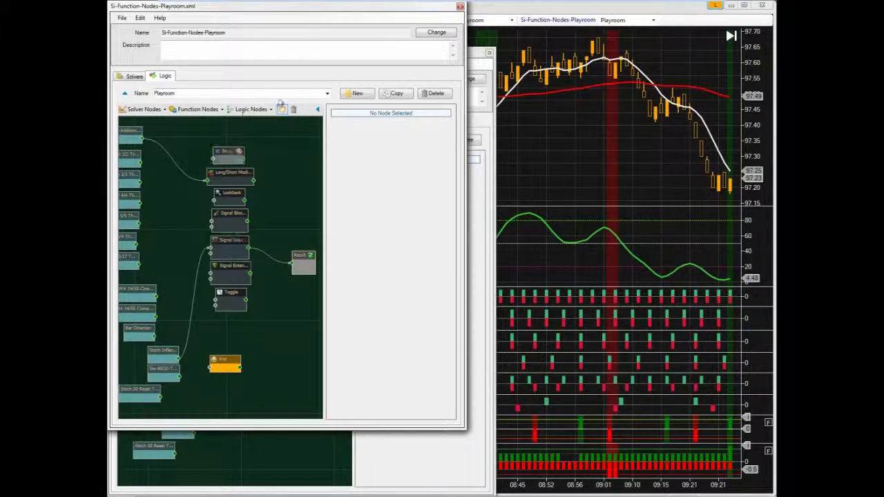
Connect the Sto 80/20 Thres node directly to Result in the first BloodHound's logic and update BloodHound on the chart.
{"action": "left_click", "coordinate": [281, 109]}
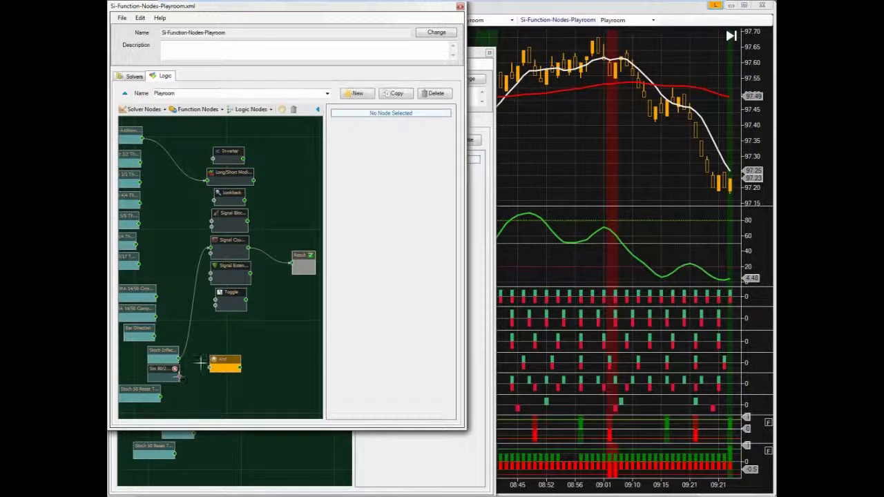
{"action": "left_click_drag", "start_coordinate": [180, 377], "coordinate": [292, 263]}
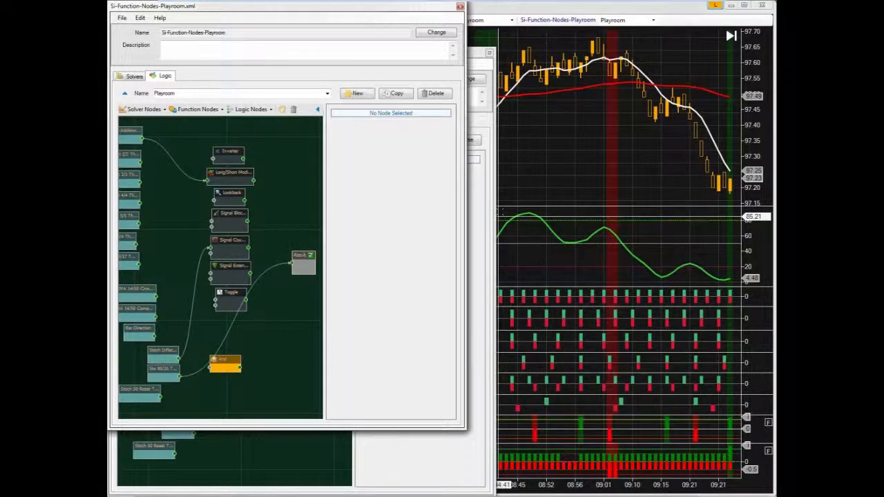
{"action": "left_click", "coordinate": [500, 211]}
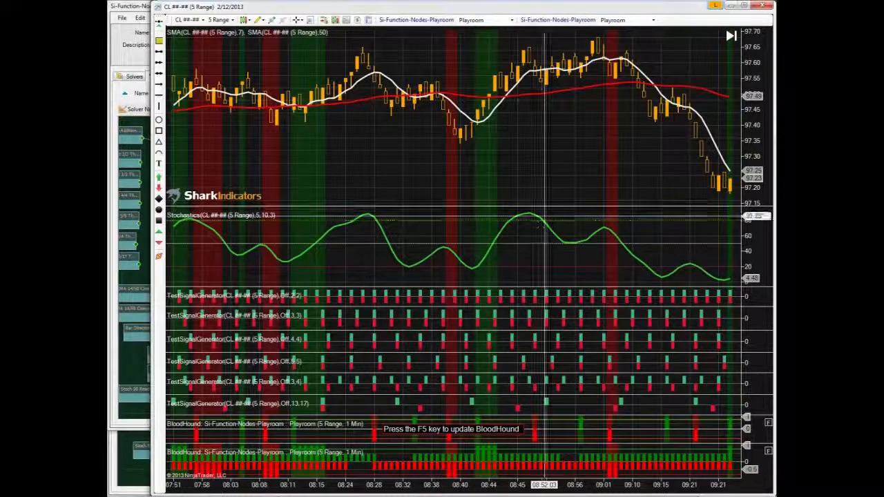
{"action": "key", "text": "F5"}
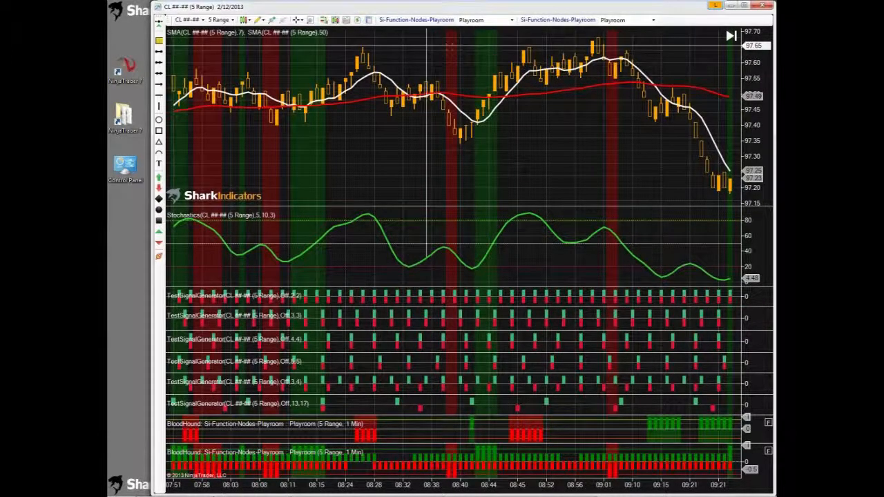
Reopen the second BloodHound's window on its logic diagram, resize it beside the chart, and select the Signal Counter node.
{"action": "left_click", "coordinate": [557, 19]}
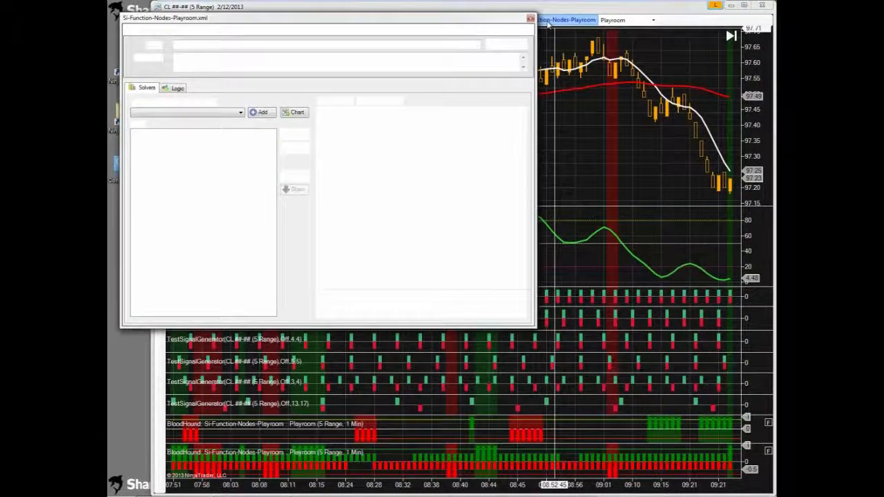
{"action": "left_click_drag", "start_coordinate": [306, 21], "coordinate": [294, 189]}
{"action": "left_click", "coordinate": [165, 258]}
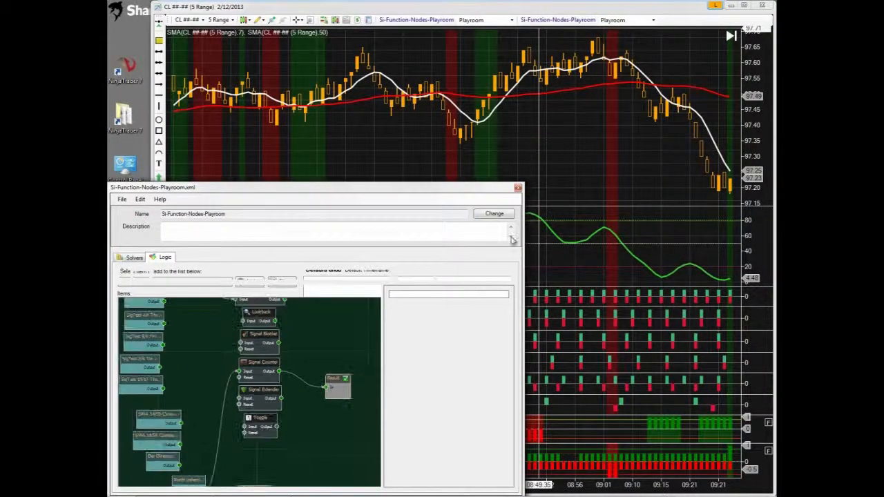
{"action": "left_click_drag", "start_coordinate": [524, 183], "coordinate": [474, 74]}
{"action": "left_click", "coordinate": [228, 311]}
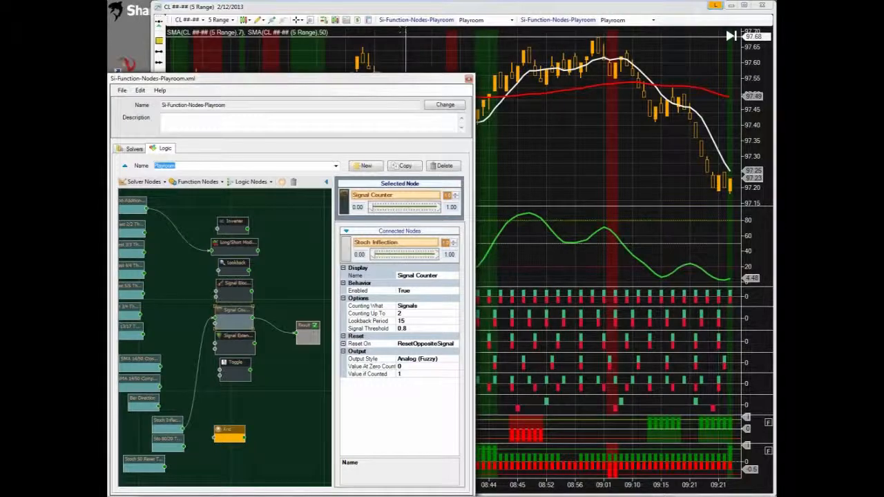
Open the first BloodHound's window, move and resize it above the second one, and show its logic diagram.
{"action": "left_click", "coordinate": [401, 21]}
{"action": "left_click", "coordinate": [401, 22]}
{"action": "left_click_drag", "start_coordinate": [301, 33], "coordinate": [277, 10]}
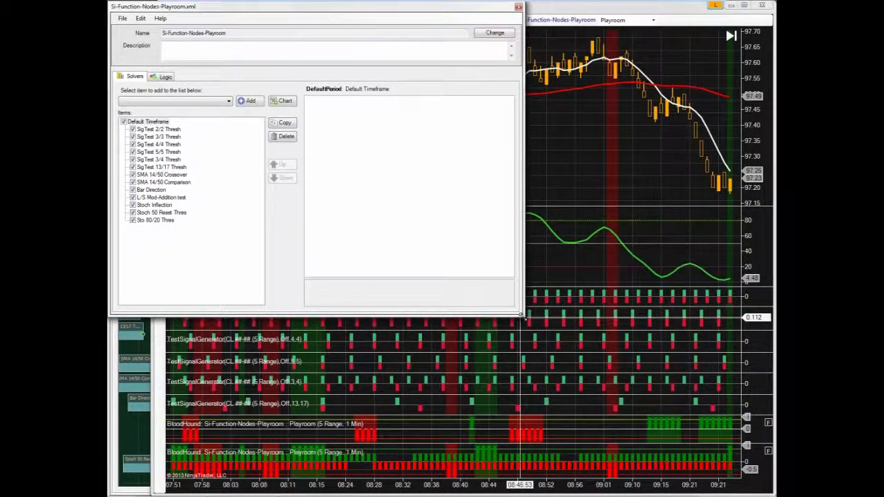
{"action": "left_click_drag", "start_coordinate": [523, 316], "coordinate": [455, 415]}
{"action": "left_click", "coordinate": [165, 76]}
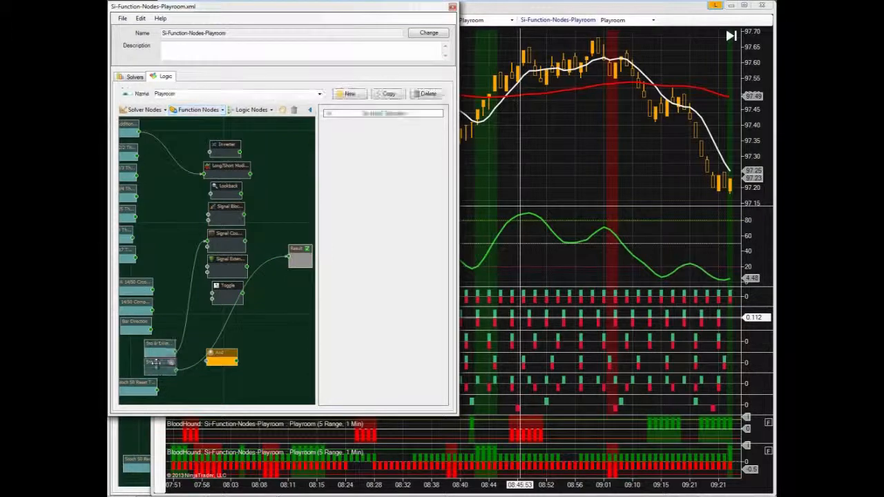
Inspect the Sto 80/20 Thres node's name and thresholds in the first window, and compare its signals with the Stochastics on the chart.
{"action": "left_click", "coordinate": [159, 364]}
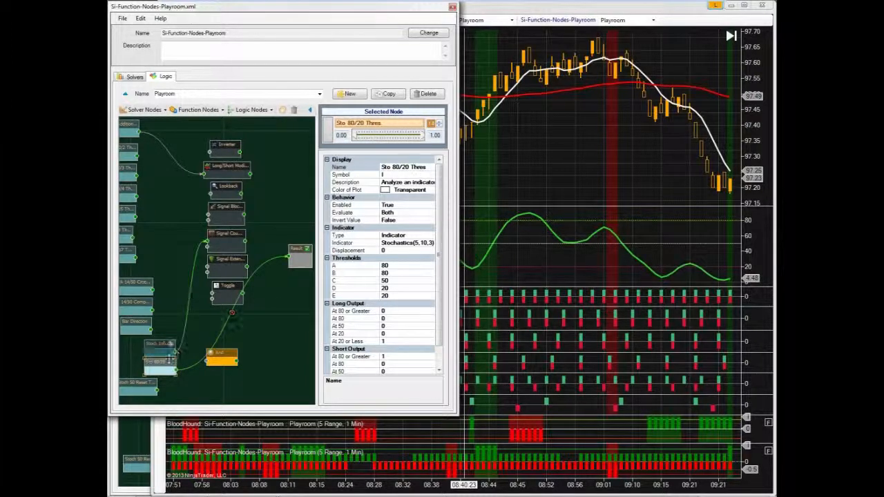
{"action": "left_click", "coordinate": [418, 168]}
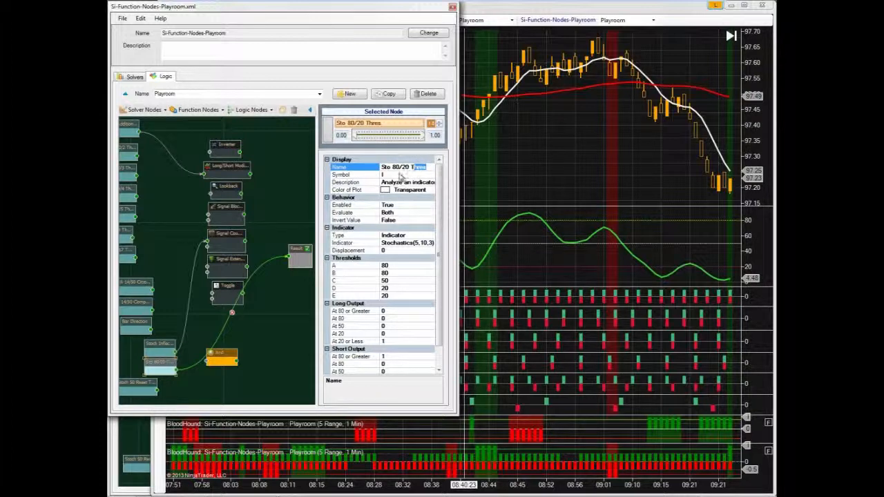
{"action": "left_click", "coordinate": [393, 167]}
{"action": "double_click", "coordinate": [405, 167]}
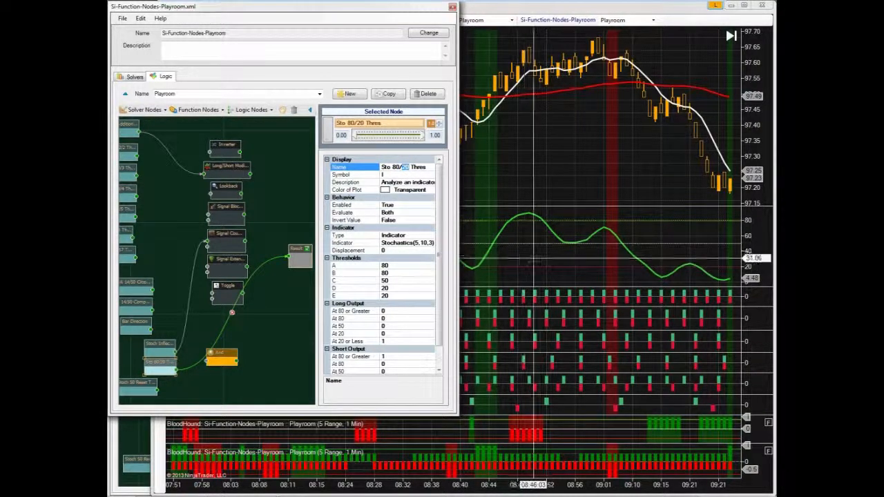
{"action": "left_click", "coordinate": [533, 259]}
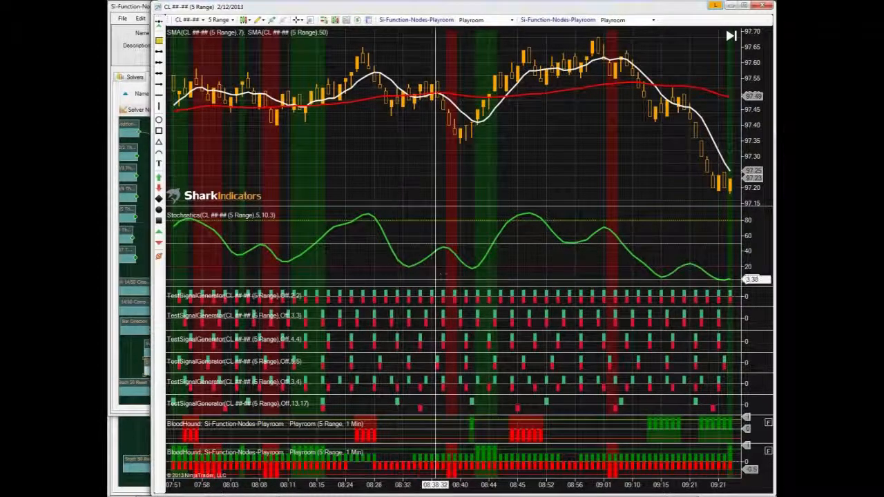
{"action": "left_click", "coordinate": [130, 357]}
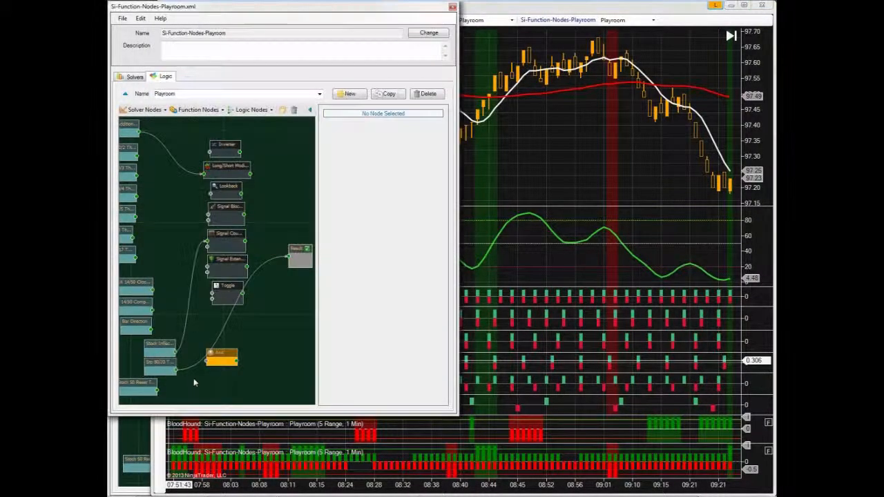
In the second window, reposition the And node, feed Stoch Inflection and Sto 80/20 Thres into it, and connect it to Result.
{"action": "left_click", "coordinate": [135, 437]}
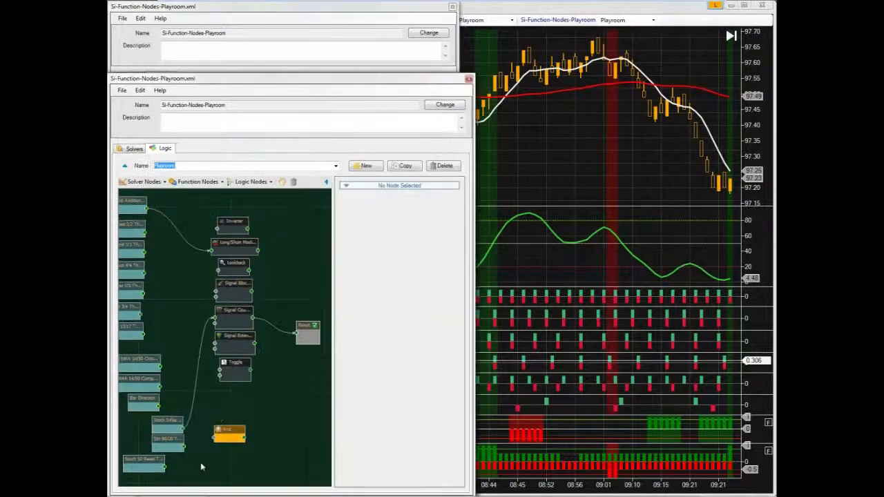
{"action": "left_click", "coordinate": [215, 430]}
{"action": "left_click_drag", "start_coordinate": [215, 430], "coordinate": [213, 427]}
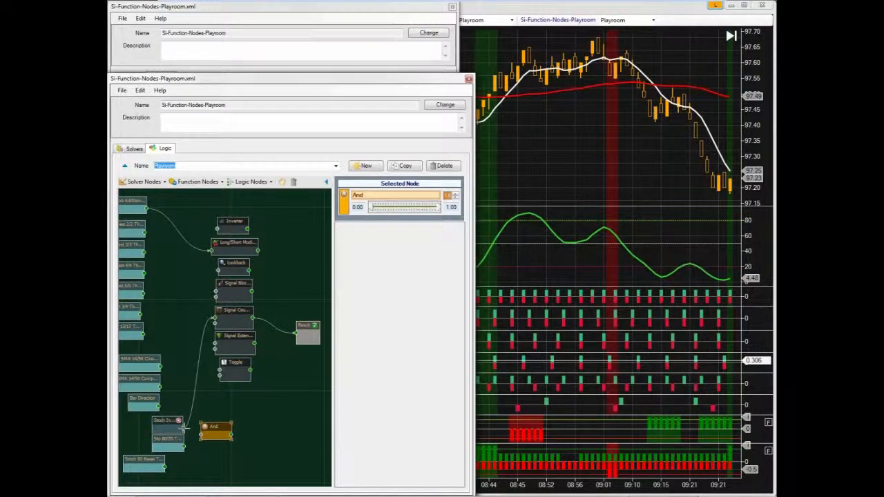
{"action": "left_click_drag", "start_coordinate": [190, 430], "coordinate": [201, 441]}
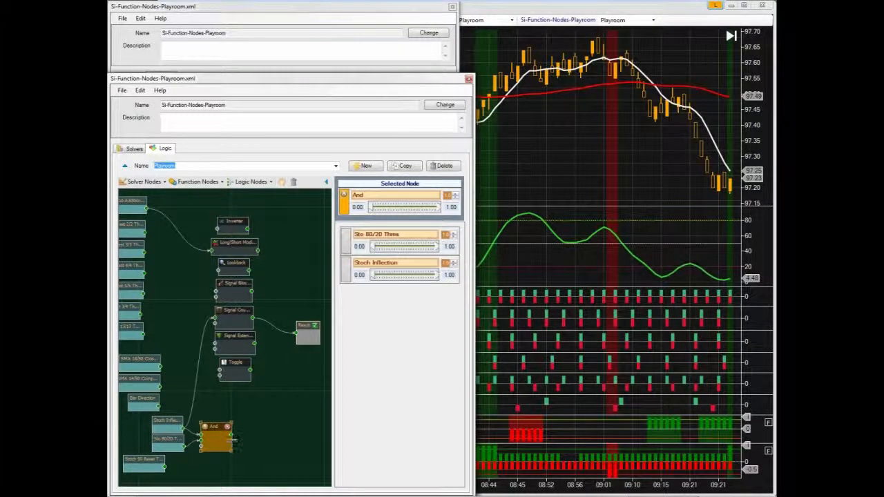
{"action": "left_click_drag", "start_coordinate": [232, 434], "coordinate": [298, 334]}
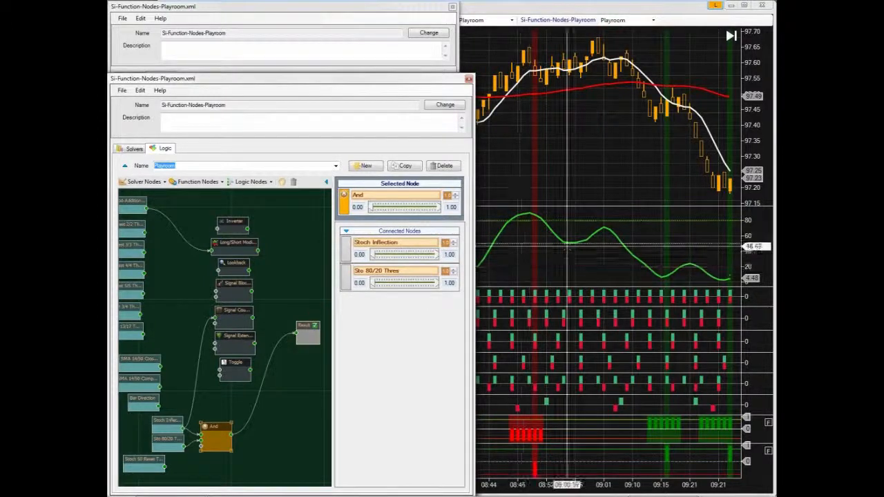
Examine the And node's combined signals against the Stochastics on the chart, and return to the second logic window.
{"action": "left_click", "coordinate": [599, 180]}
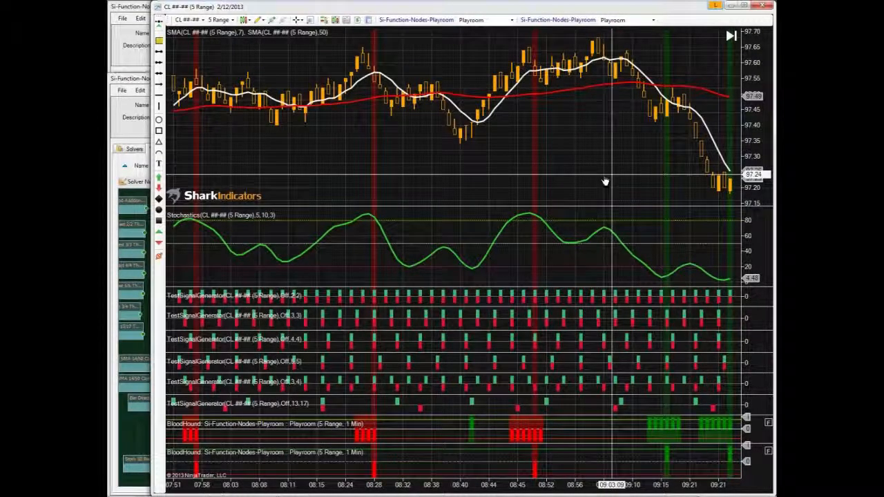
{"action": "left_click_drag", "start_coordinate": [605, 181], "coordinate": [530, 183]}
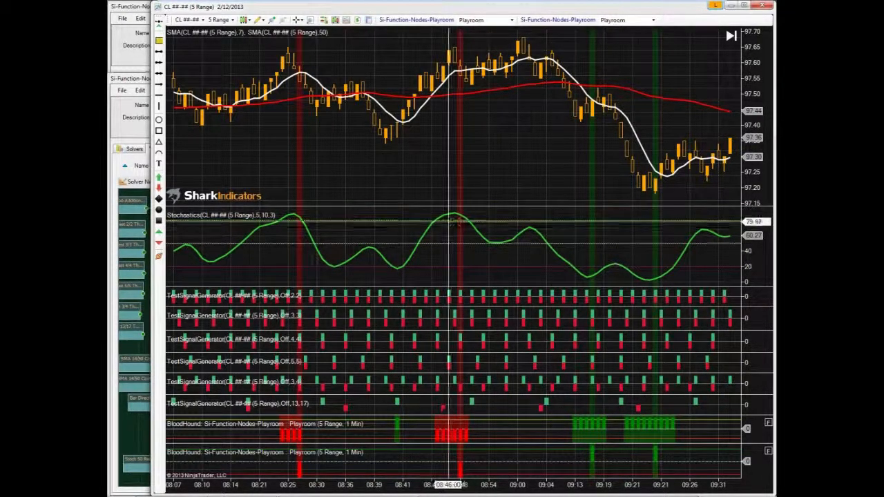
{"action": "left_click", "coordinate": [129, 430]}
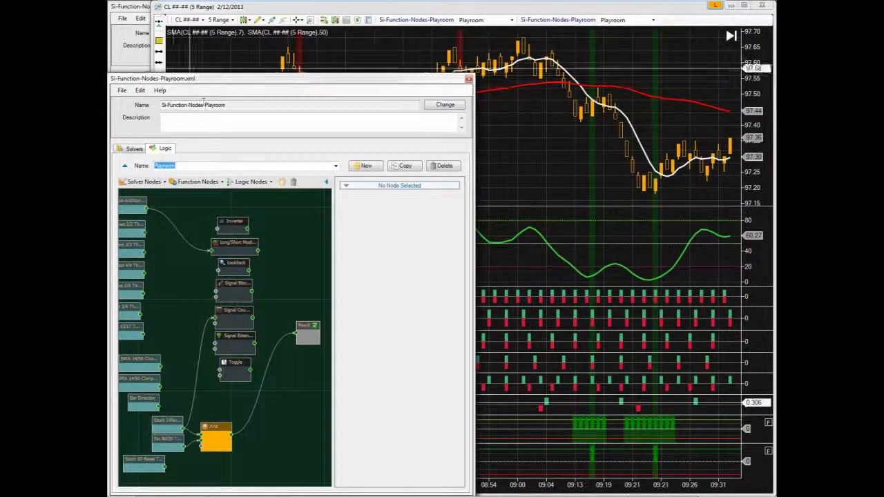
In the first window, feed Stoch Inflection and Sto 80/20 Thres into the And node and connect it to Result.
{"action": "left_click", "coordinate": [140, 9]}
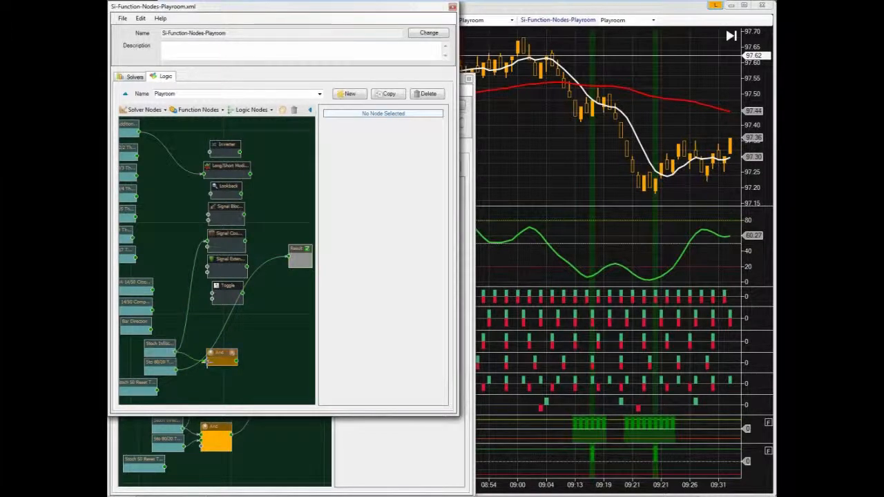
{"action": "left_click_drag", "start_coordinate": [190, 369], "coordinate": [211, 367]}
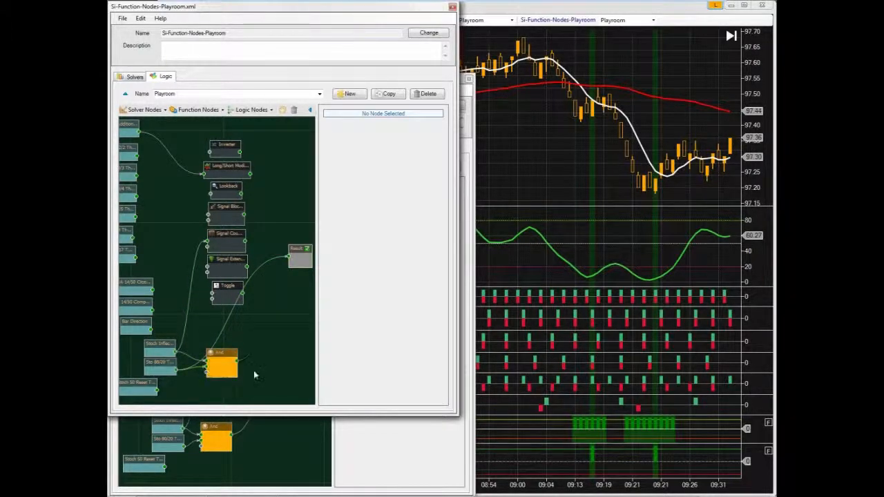
{"action": "left_click_drag", "start_coordinate": [288, 256], "coordinate": [290, 256]}
{"action": "left_click_drag", "start_coordinate": [222, 352], "coordinate": [213, 349]}
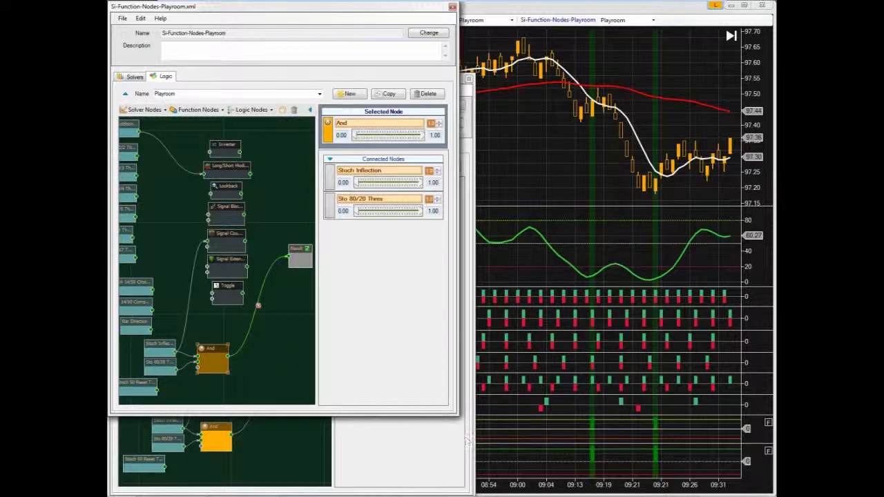
{"action": "left_click", "coordinate": [504, 411]}
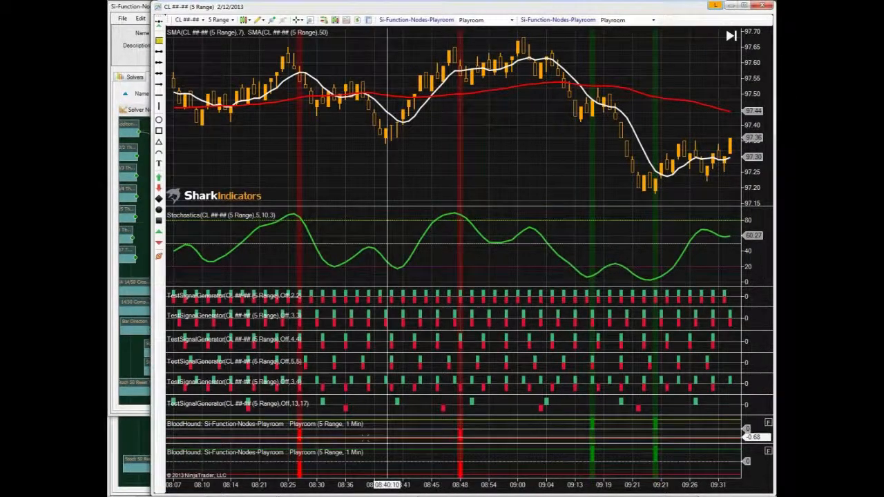
In the second window, replace the Signal Counter's Stoch Inflection input with the And node and connect the Signal Counter to Result.
{"action": "left_click", "coordinate": [135, 435]}
{"action": "left_click_drag", "start_coordinate": [215, 426], "coordinate": [209, 424]}
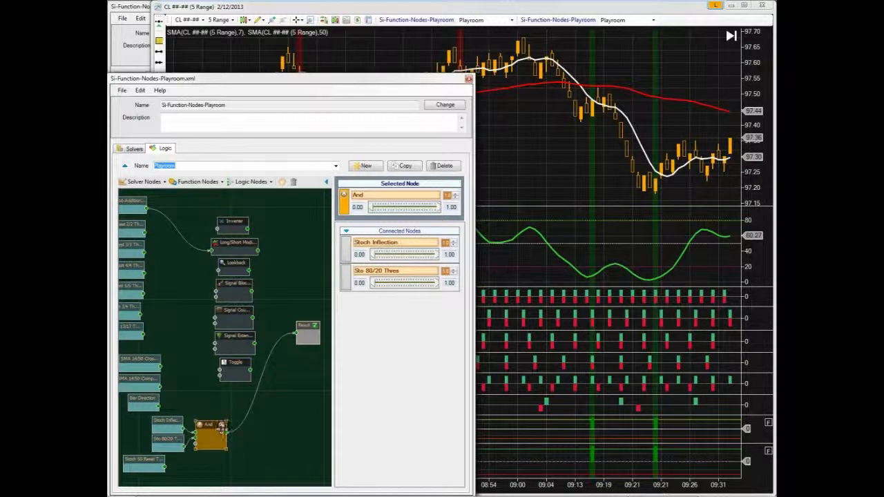
{"action": "left_click_drag", "start_coordinate": [208, 387], "coordinate": [211, 316]}
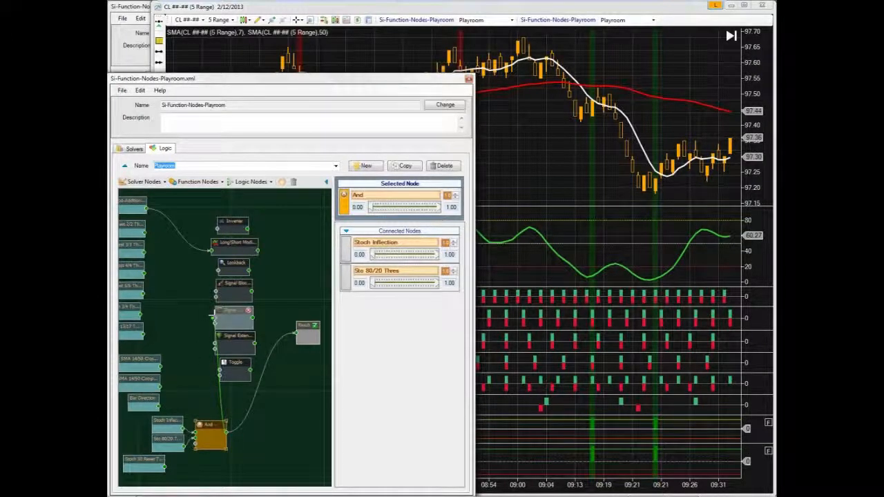
{"action": "left_click", "coordinate": [234, 310]}
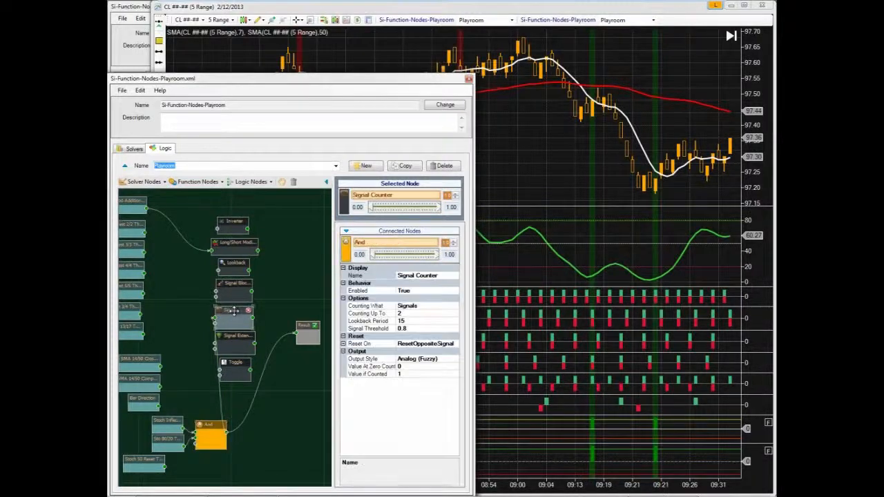
{"action": "left_click_drag", "start_coordinate": [254, 335], "coordinate": [292, 325]}
{"action": "left_click", "coordinate": [233, 310]}
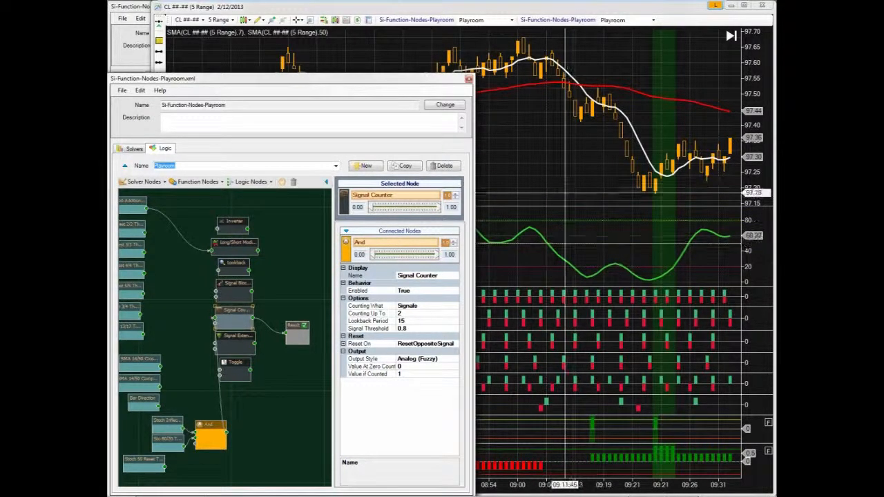
Compare the And signals with the Signal Counter output across earlier parts of the chart.
{"action": "left_click", "coordinate": [564, 185]}
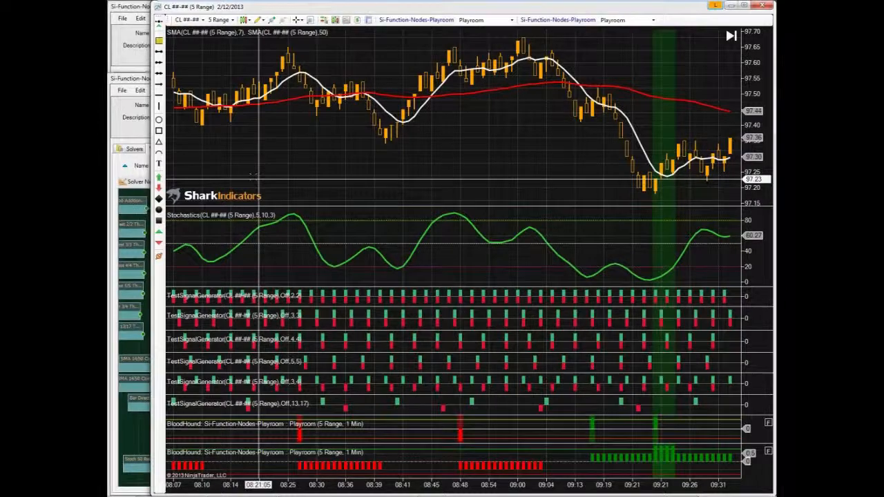
{"action": "left_click_drag", "start_coordinate": [325, 181], "coordinate": [515, 192]}
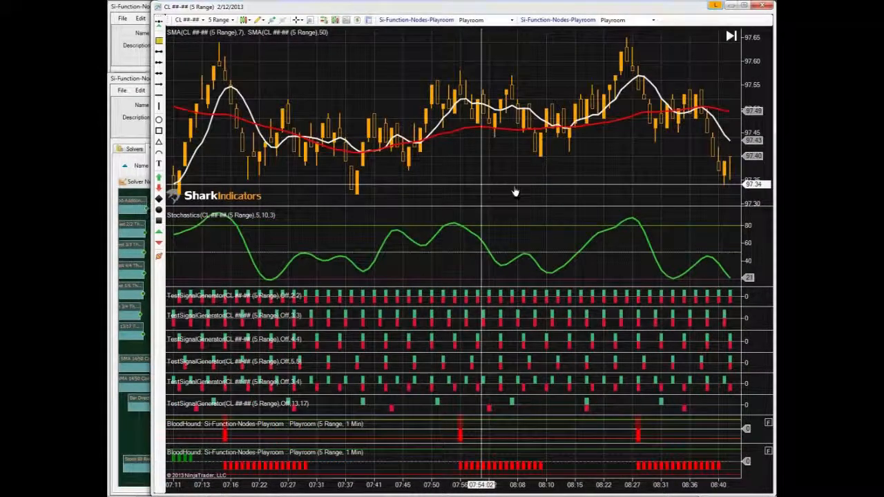
{"action": "left_click_drag", "start_coordinate": [303, 183], "coordinate": [628, 187]}
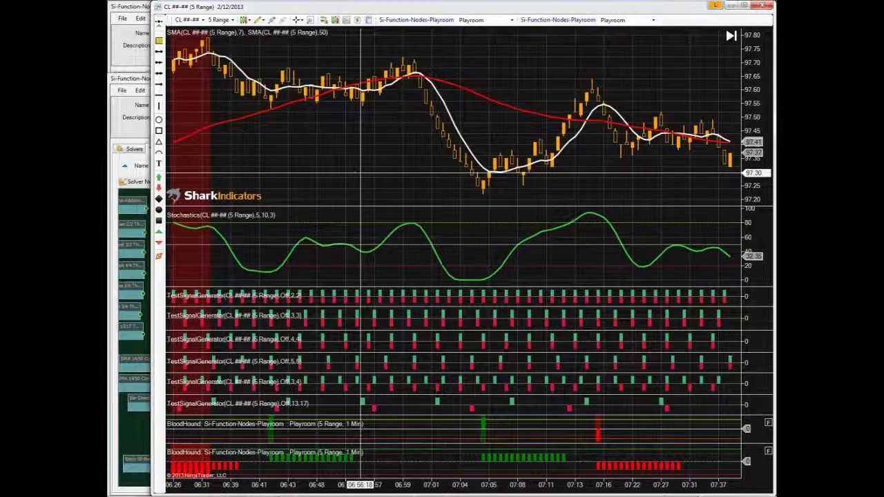
{"action": "left_click_drag", "start_coordinate": [352, 175], "coordinate": [670, 166]}
{"action": "left_click_drag", "start_coordinate": [565, 162], "coordinate": [581, 162]}
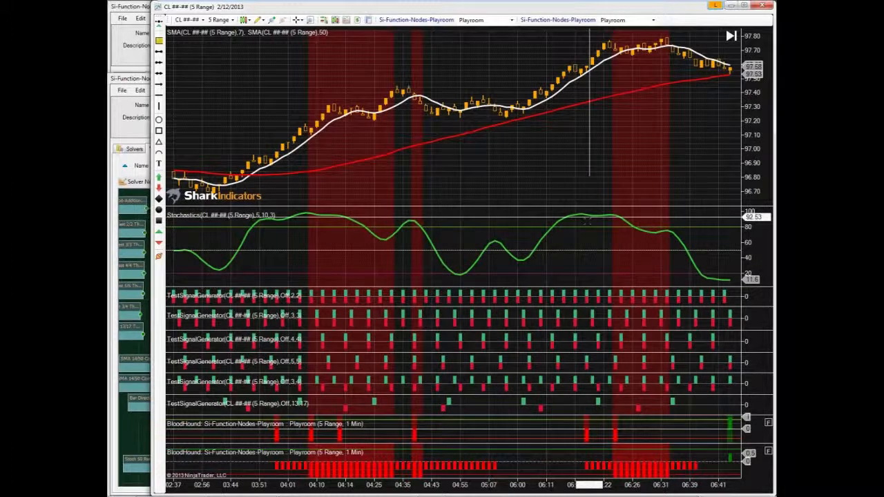
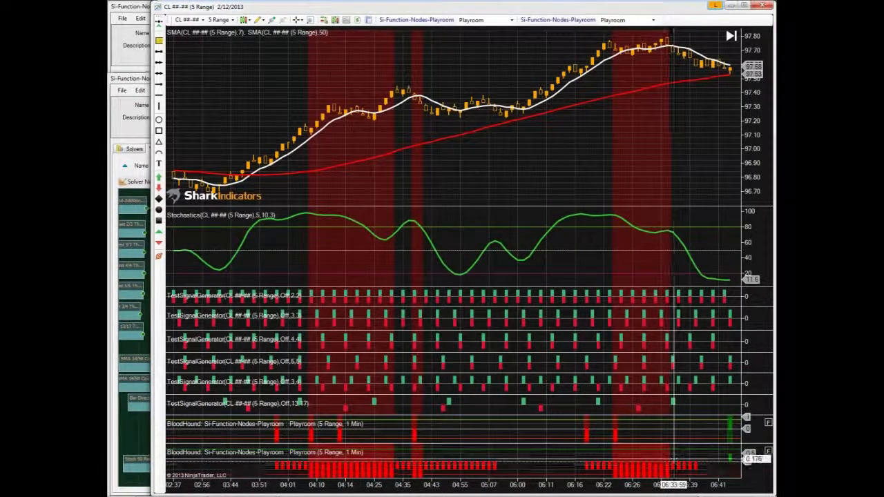
{"action": "left_click_drag", "start_coordinate": [686, 460], "coordinate": [722, 459]}
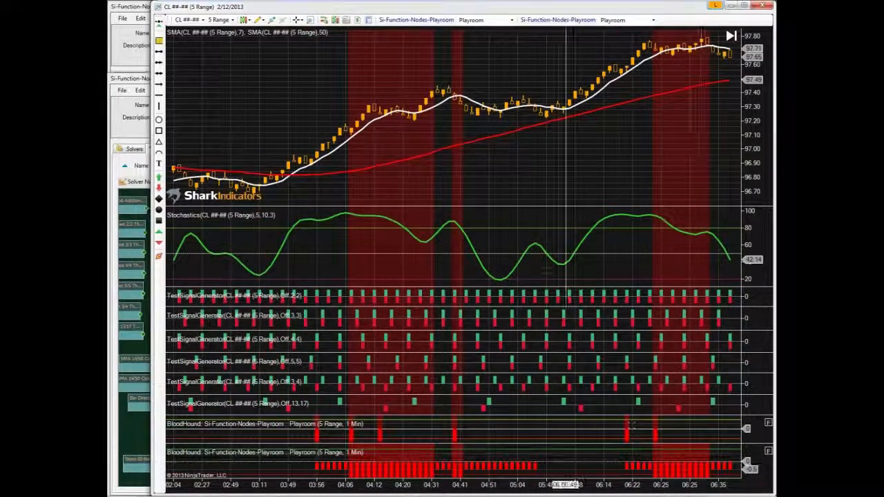
Set the Signal Counter's Counting Up To to 3 and examine its output against the And signals on the chart.
{"action": "left_click_drag", "start_coordinate": [505, 191], "coordinate": [677, 187]}
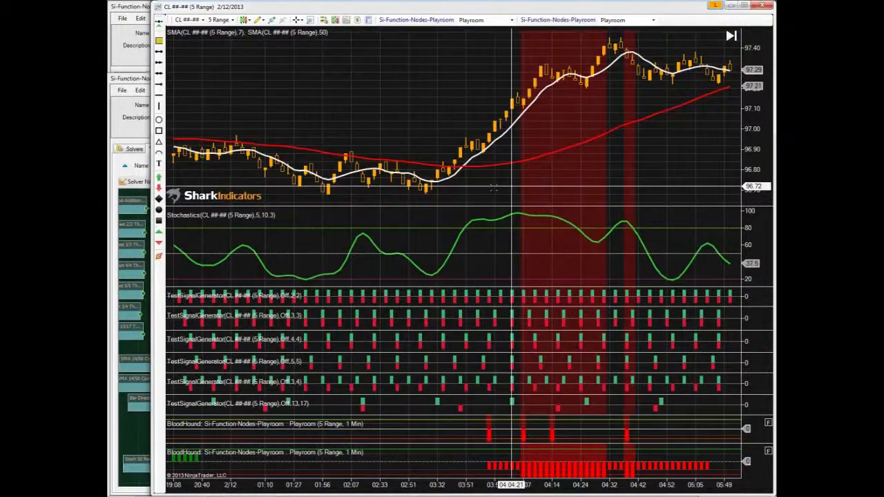
{"action": "left_click_drag", "start_coordinate": [493, 188], "coordinate": [570, 190]}
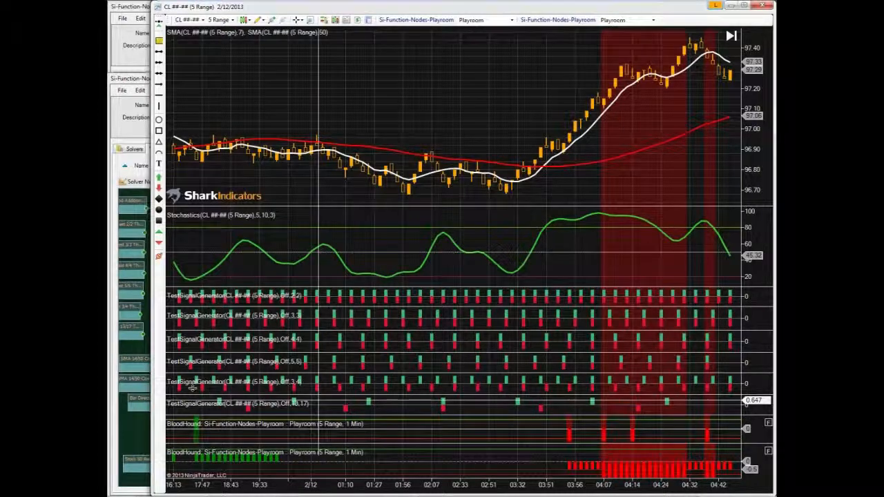
{"action": "left_click", "coordinate": [129, 430]}
{"action": "left_click", "coordinate": [233, 312]}
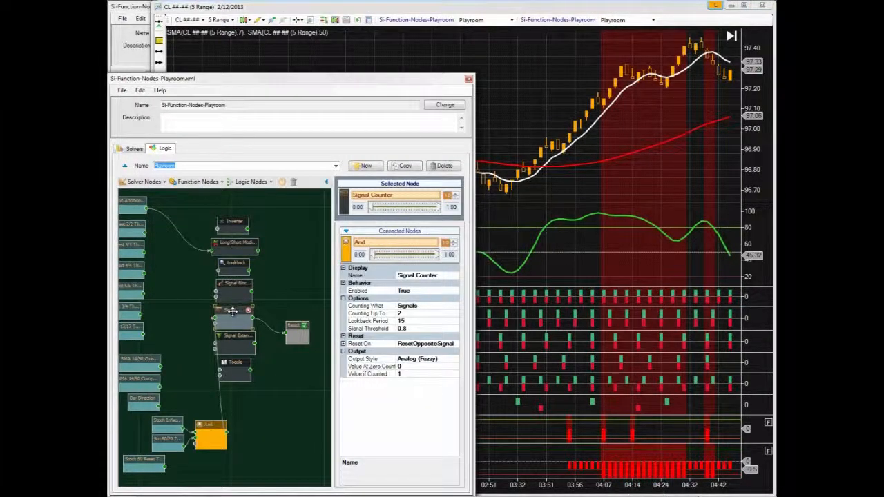
{"action": "left_click", "coordinate": [402, 315]}
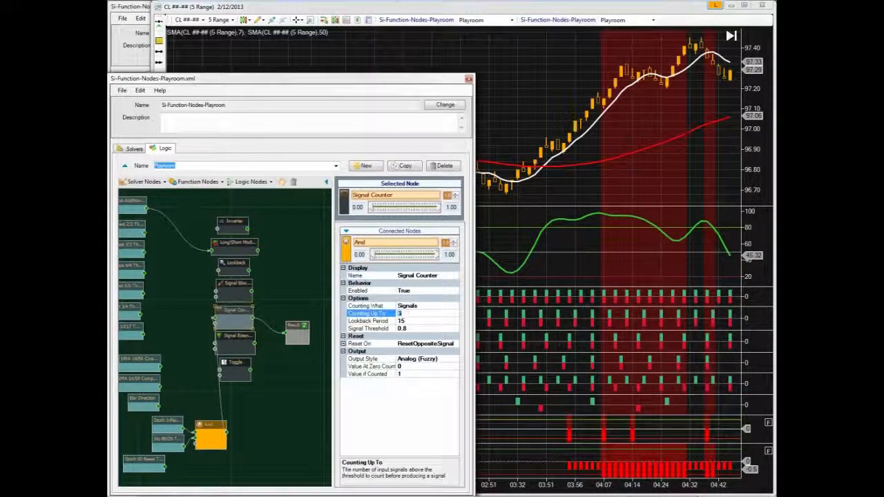
{"action": "left_click", "coordinate": [411, 321]}
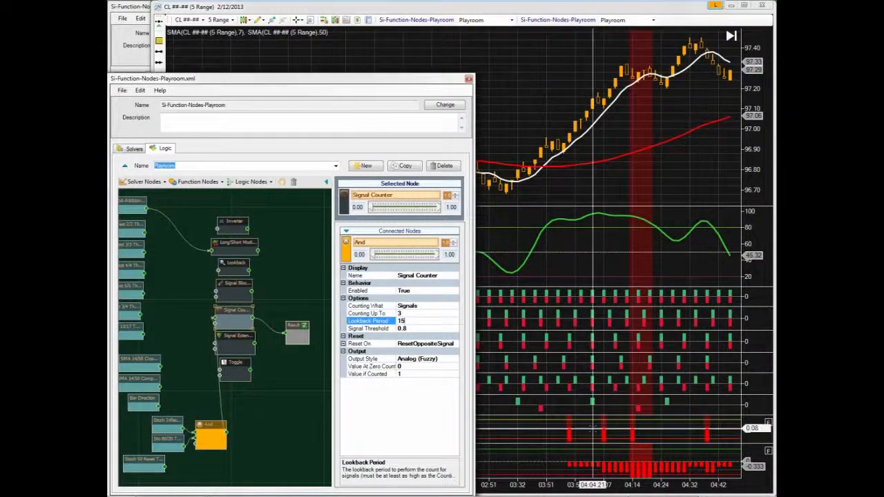
{"action": "left_click", "coordinate": [568, 457]}
{"action": "left_click_drag", "start_coordinate": [594, 459], "coordinate": [726, 459]}
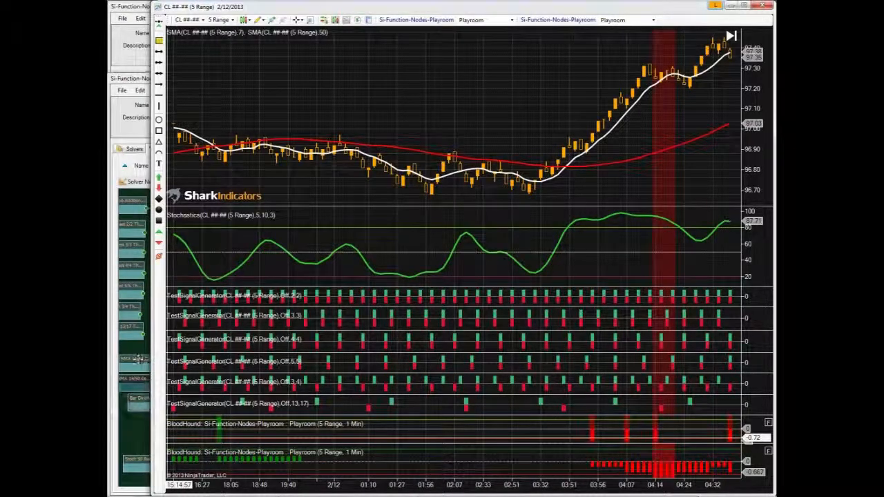
Set the Signal Counter's Counting Up To to 4 and its Lookback Period to 25.
{"action": "left_click", "coordinate": [130, 423]}
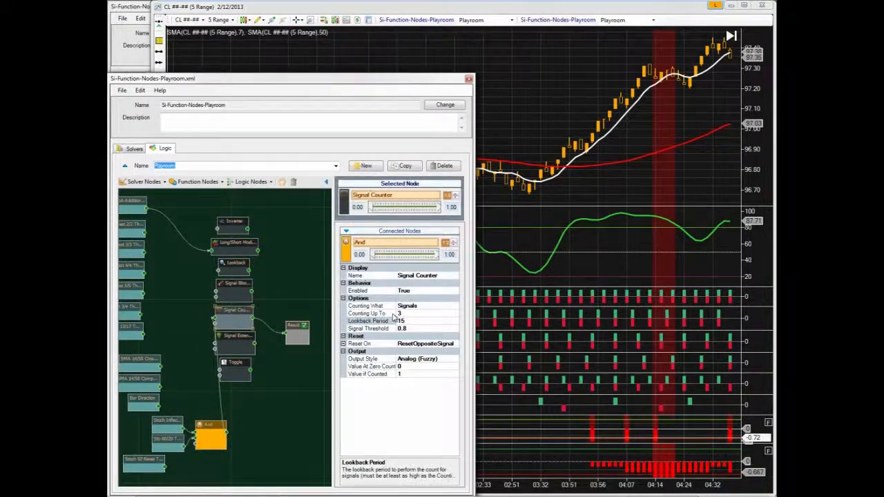
{"action": "left_click", "coordinate": [406, 314]}
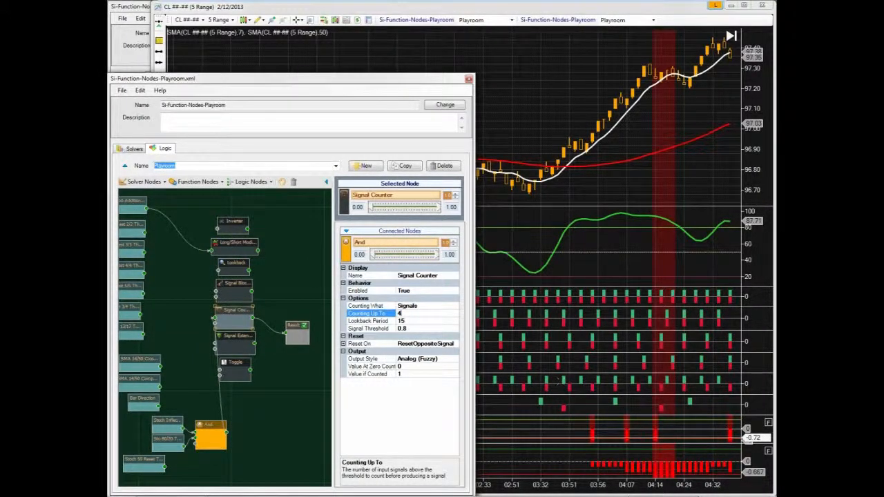
{"action": "key", "text": "Down"}
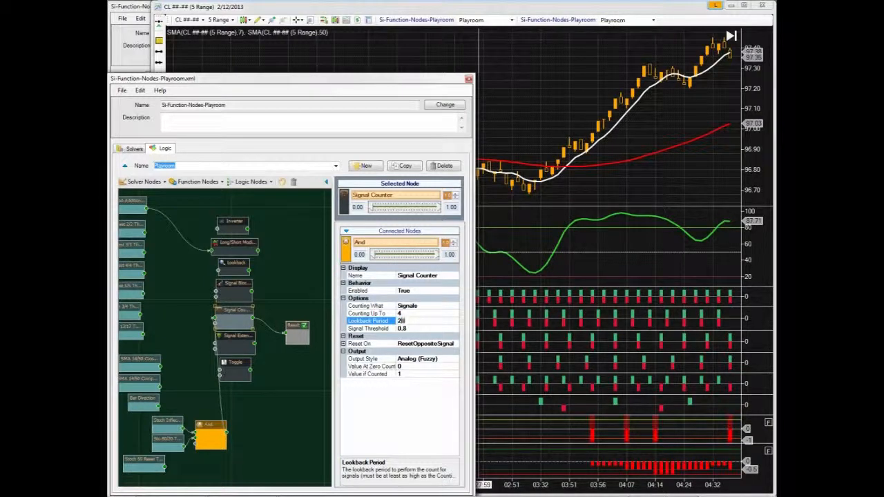
{"action": "left_click", "coordinate": [409, 314]}
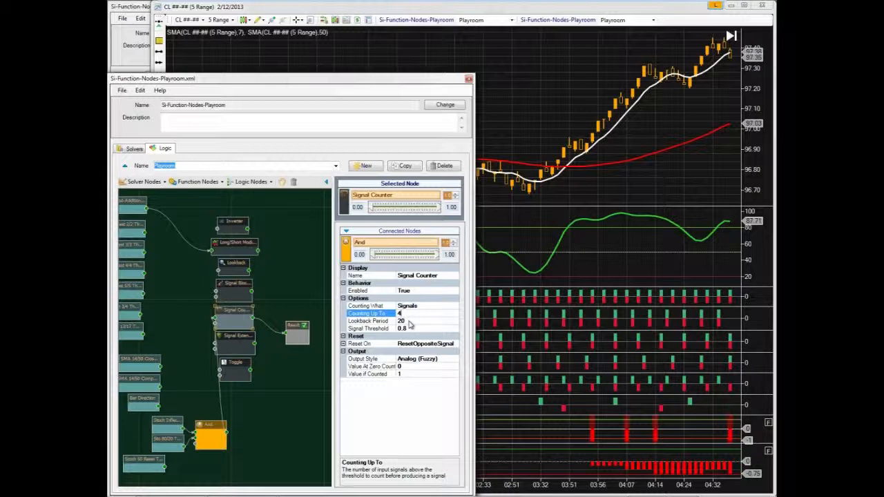
{"action": "left_click", "coordinate": [409, 320]}
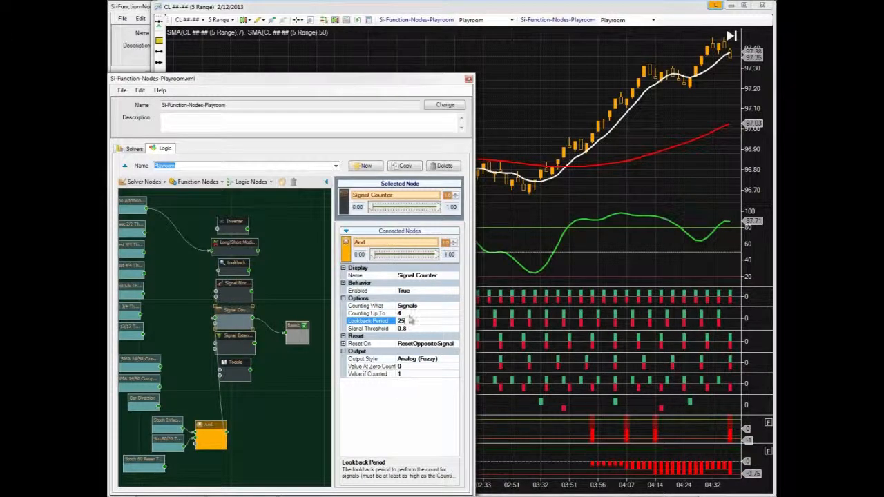
{"action": "left_click", "coordinate": [409, 315]}
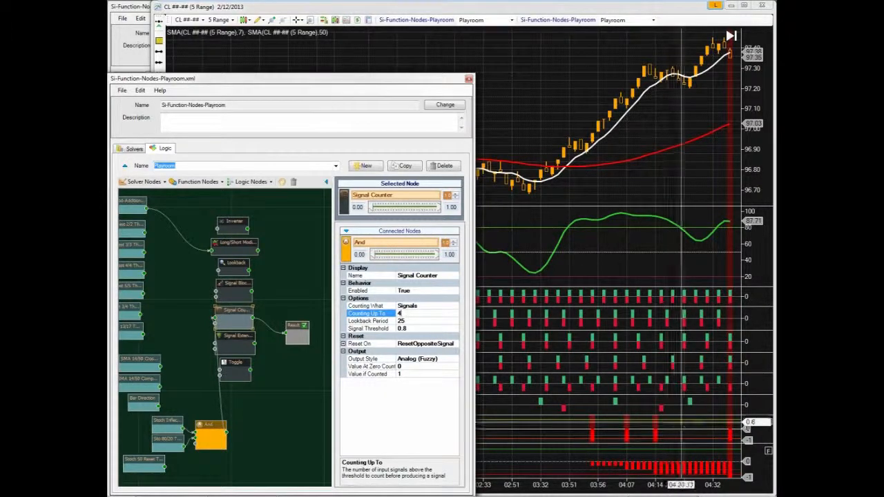
Bring the chart forward and move it back to the first short And signal of the 03:56 to 04:32 run.
{"action": "left_click", "coordinate": [703, 435]}
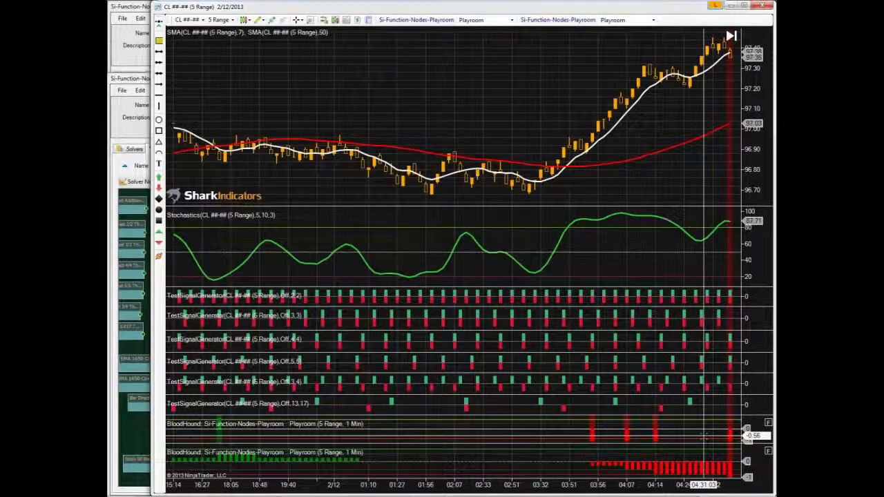
{"action": "scroll", "coordinate": [703, 436], "scroll_direction": "up", "scroll_amount": 1}
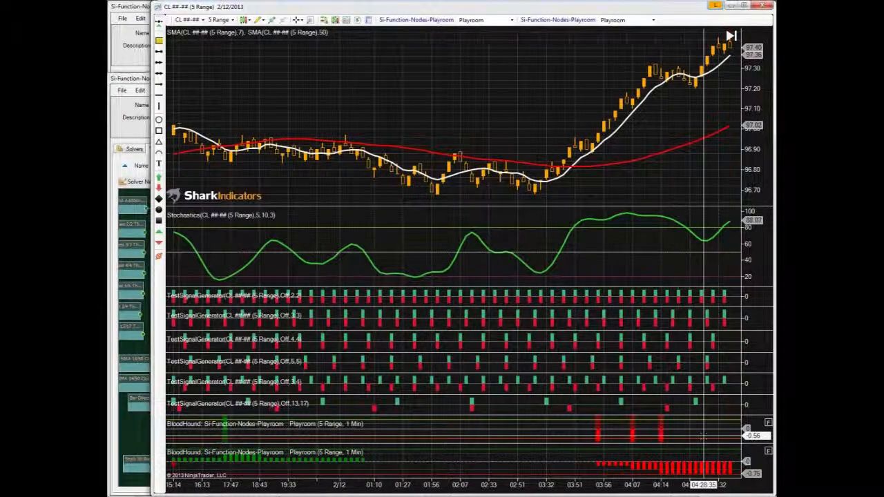
{"action": "scroll", "coordinate": [703, 436], "scroll_direction": "up", "scroll_amount": 5}
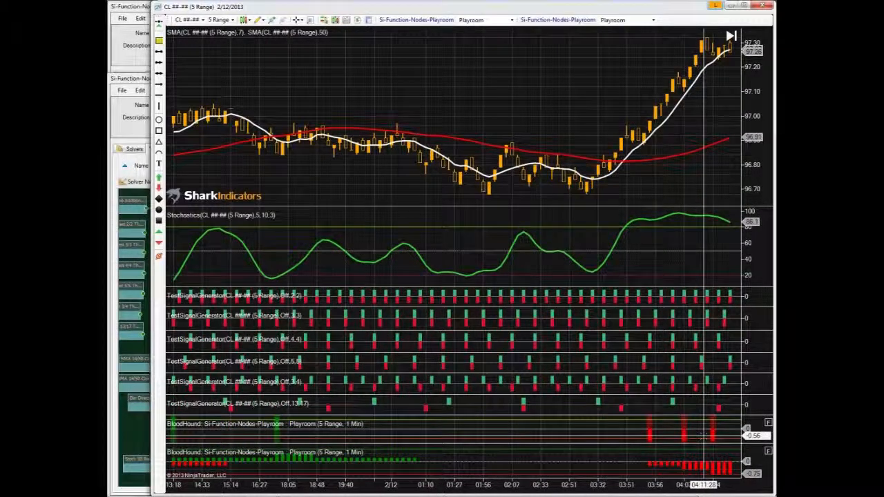
{"action": "scroll", "coordinate": [703, 435], "scroll_direction": "up", "scroll_amount": 5}
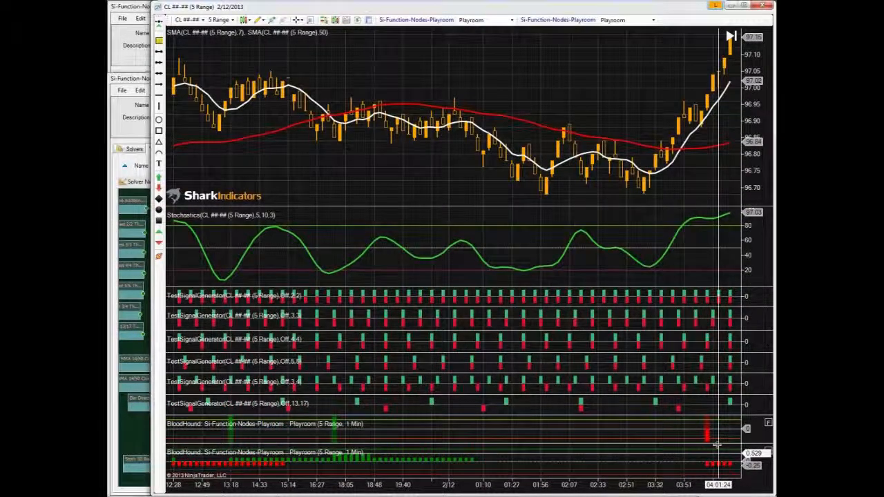
{"action": "scroll", "coordinate": [717, 446], "scroll_direction": "up", "scroll_amount": 1}
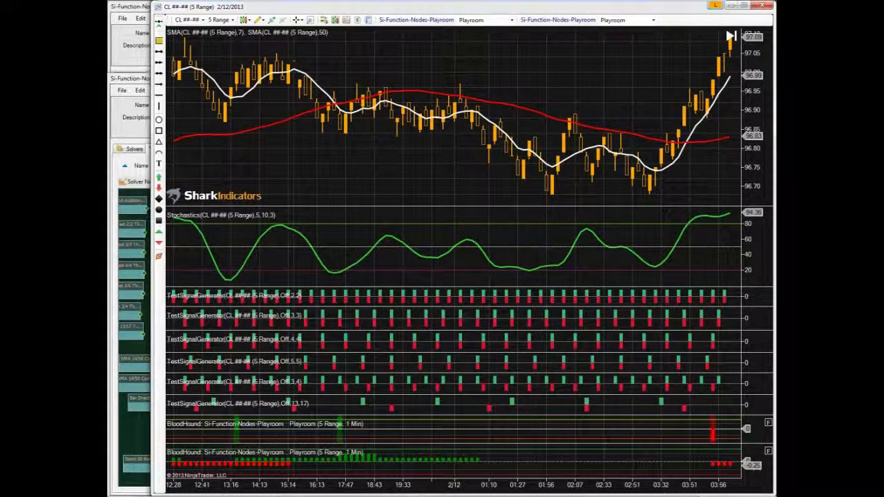
Advance the chart bar by bar to examine how the Signal Counter output changes with each short And signal.
{"action": "scroll", "coordinate": [753, 464], "scroll_direction": "down", "scroll_amount": 1}
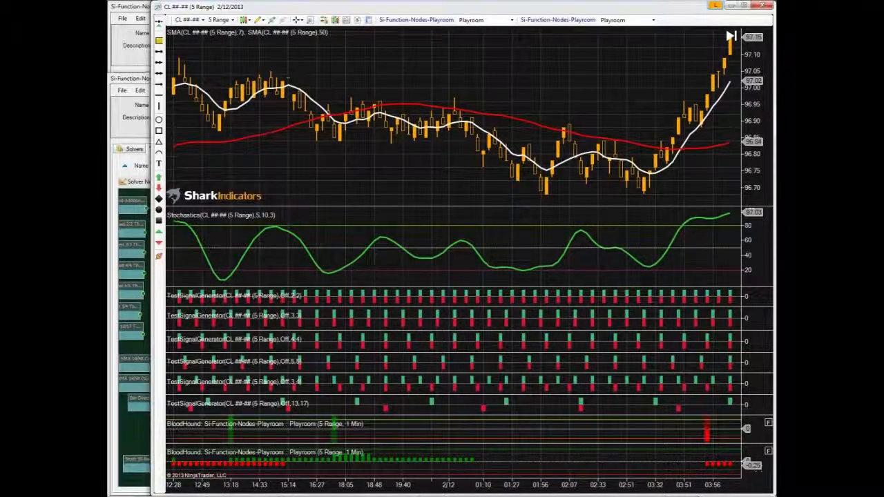
{"action": "scroll", "coordinate": [753, 465], "scroll_direction": "down", "scroll_amount": 1}
{"action": "scroll", "coordinate": [752, 464], "scroll_direction": "down", "scroll_amount": 1}
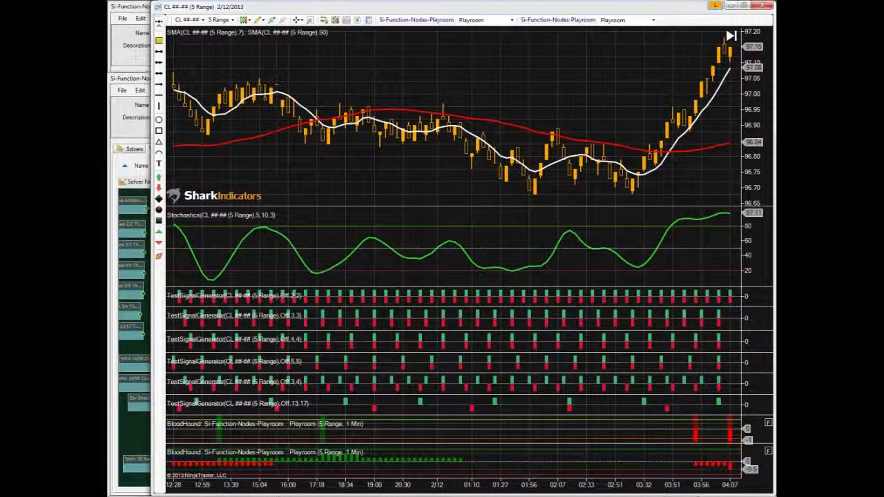
{"action": "key", "text": "Right"}
{"action": "key", "text": "Right"}
{"action": "key", "text": "Right"}
{"action": "key", "text": "Right"}
{"action": "key", "text": "Right"}
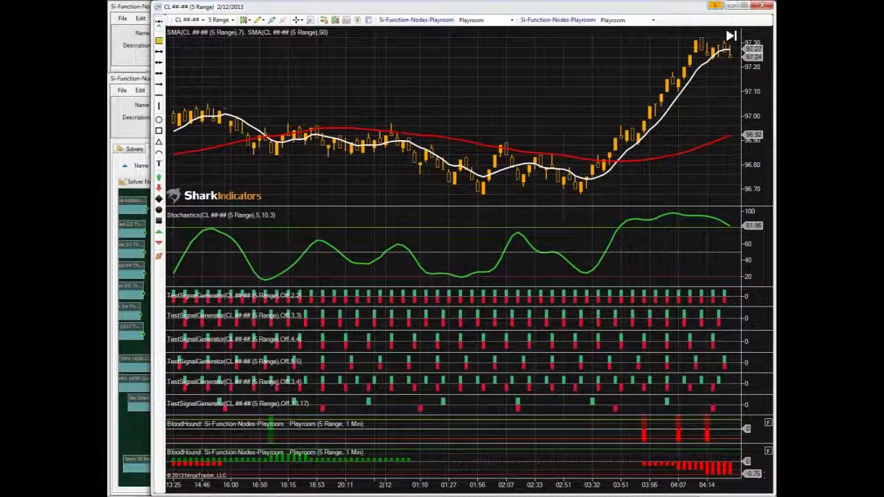
{"action": "key", "text": "Right"}
{"action": "key", "text": "Right"}
{"action": "key", "text": "Right"}
{"action": "key", "text": "Right"}
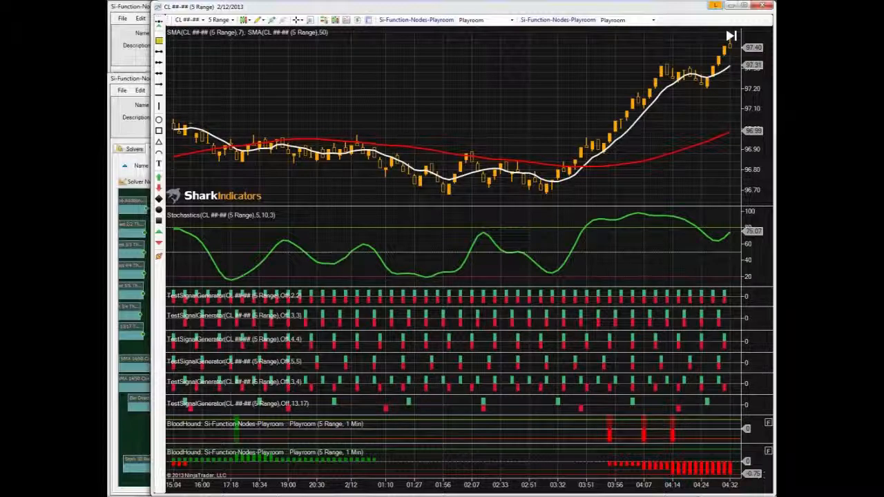
{"action": "key", "text": "Right"}
{"action": "key", "text": "Right"}
{"action": "key", "text": "Right"}
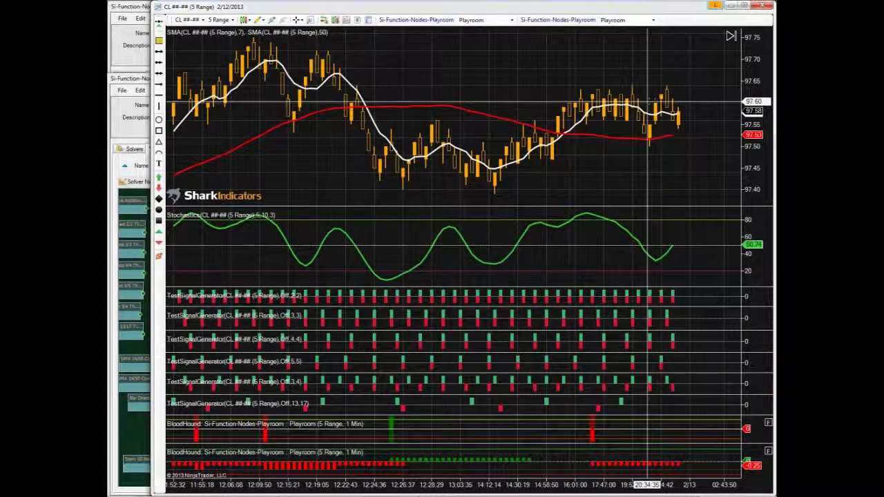
Compare the And signals with the Signal Counter output from the newest bars back to the 08:38 to 10:53 stretch.
{"action": "left_click_drag", "start_coordinate": [259, 184], "coordinate": [539, 186]}
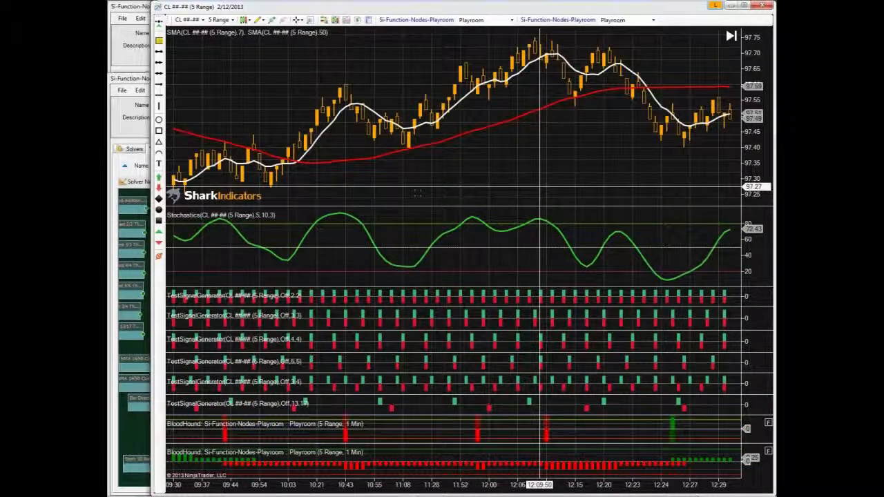
{"action": "left_click_drag", "start_coordinate": [261, 184], "coordinate": [537, 185]}
{"action": "left_click_drag", "start_coordinate": [294, 181], "coordinate": [402, 198]}
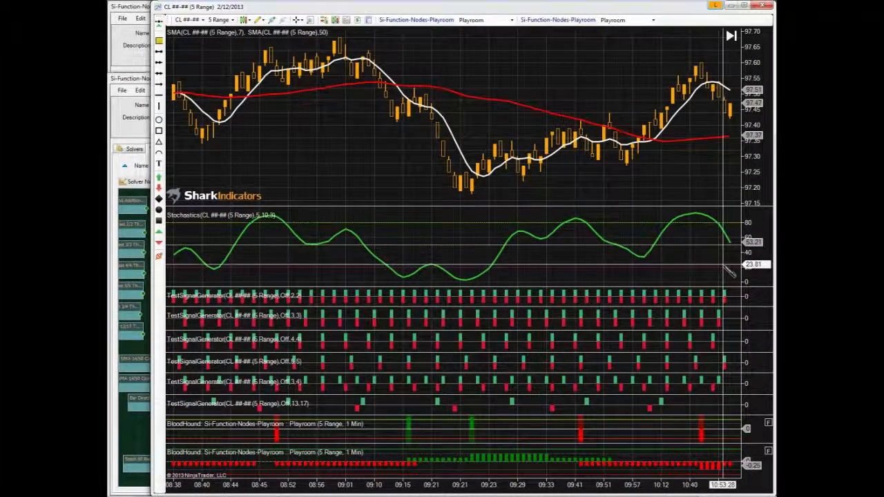
Draw an ellipse around the last portion of the Stochastics curve from about 09:27 to 10:53, with a Chartreuse outline and area.
{"action": "left_click_drag", "start_coordinate": [718, 257], "coordinate": [505, 219]}
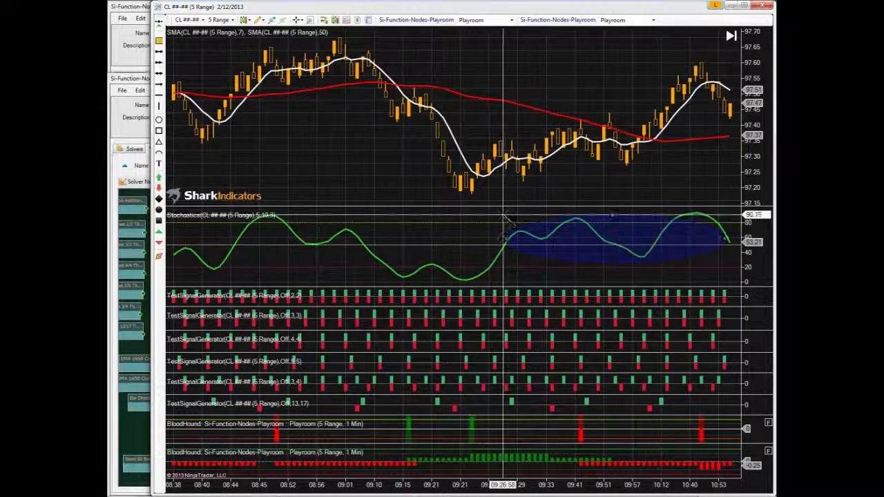
{"action": "double_click", "coordinate": [543, 219]}
{"action": "left_click", "coordinate": [469, 185]}
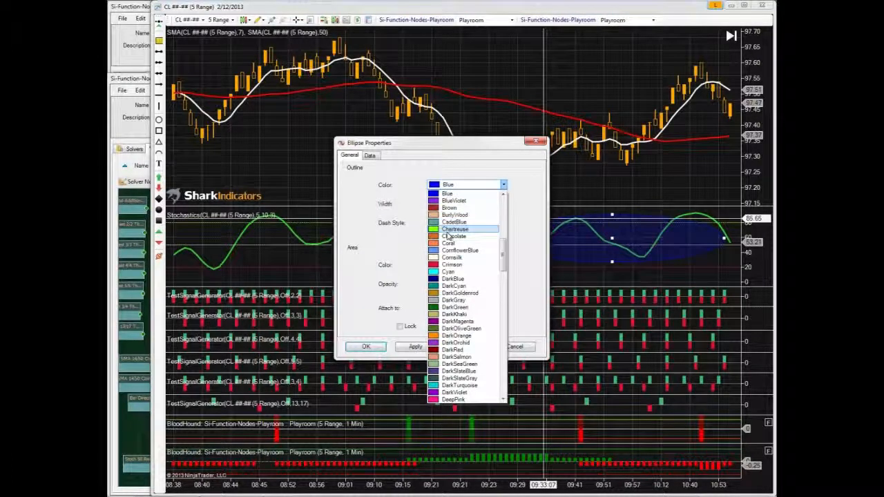
{"action": "left_click", "coordinate": [447, 230]}
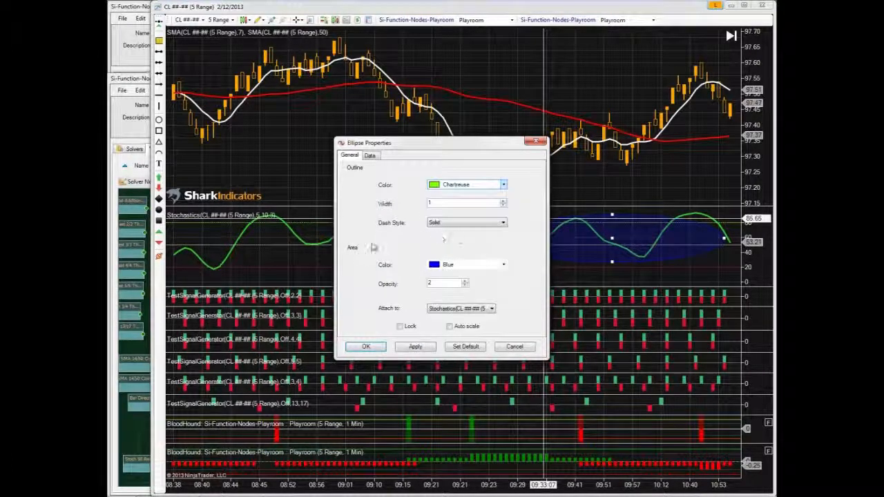
{"action": "left_click", "coordinate": [504, 266]}
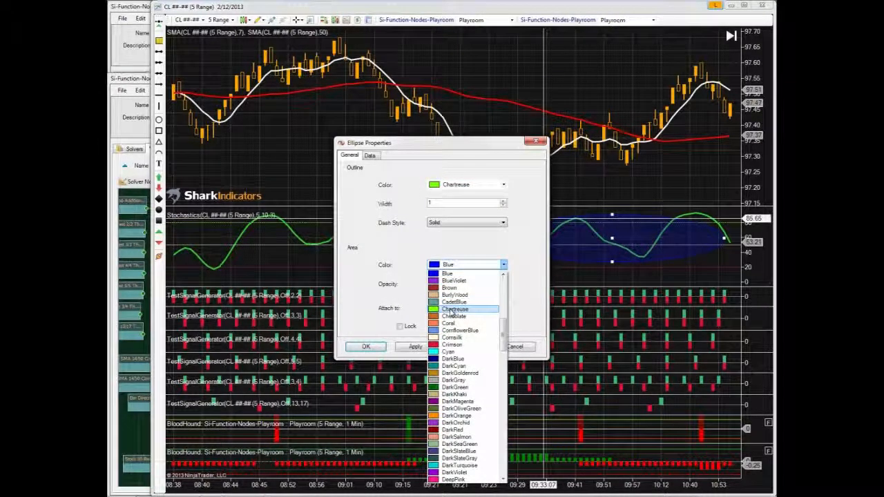
{"action": "left_click", "coordinate": [450, 312]}
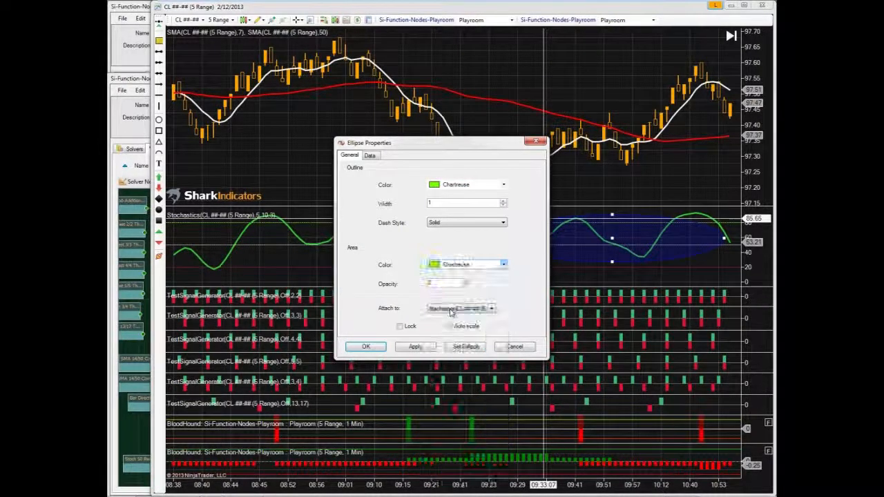
{"action": "left_click", "coordinate": [418, 348]}
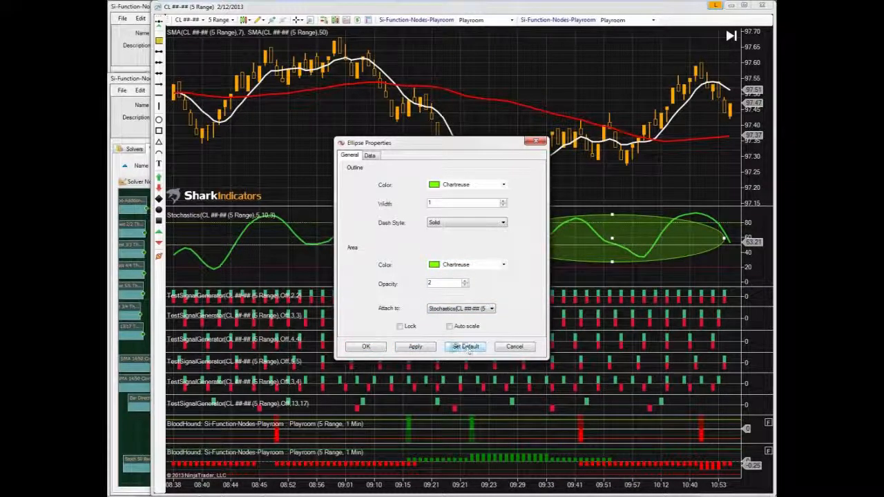
Reduce the ellipse's area opacity to 0 and apply the change.
{"action": "left_click", "coordinate": [466, 286]}
{"action": "left_click", "coordinate": [413, 347]}
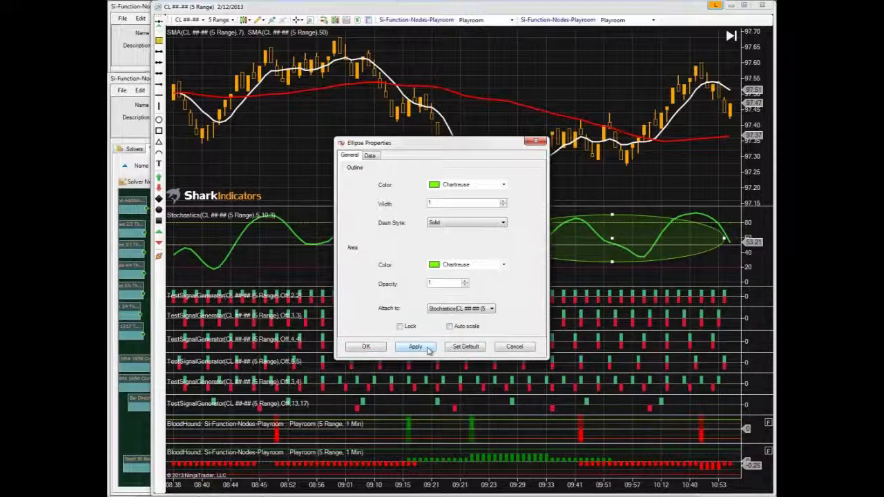
{"action": "left_click", "coordinate": [458, 346]}
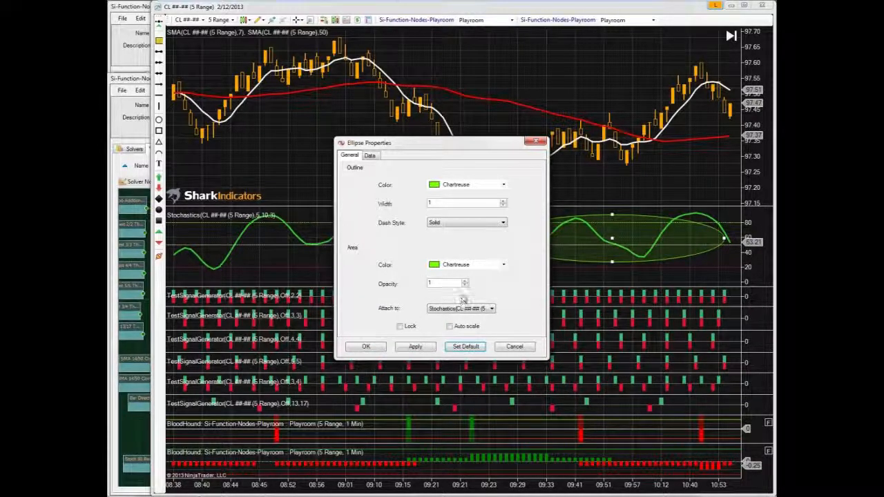
{"action": "left_click", "coordinate": [464, 285]}
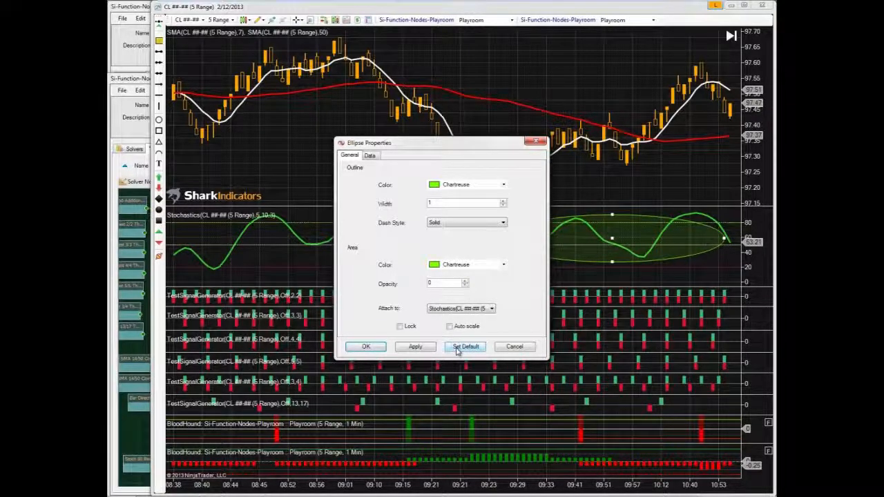
{"action": "left_click", "coordinate": [418, 347]}
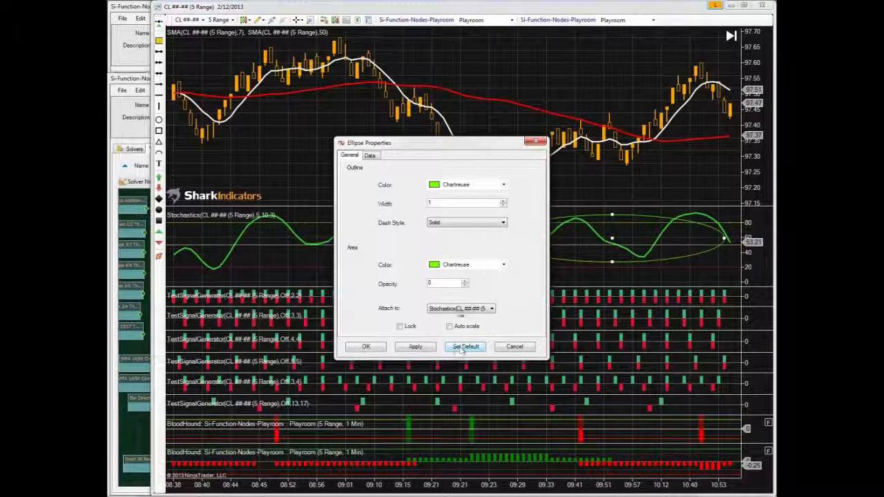
Set the ellipse's outline width to 3 and its outline color to Cornsilk, and accept the properties.
{"action": "left_click", "coordinate": [504, 202]}
{"action": "left_click", "coordinate": [417, 347]}
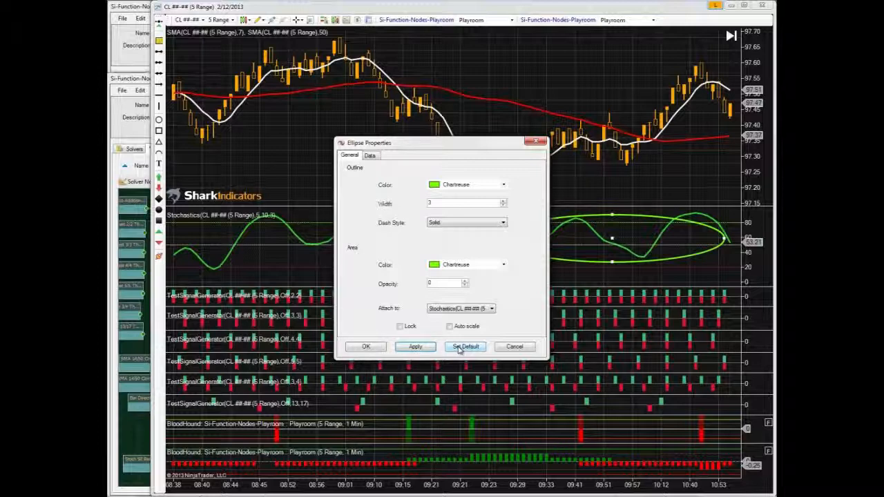
{"action": "left_click", "coordinate": [504, 185]}
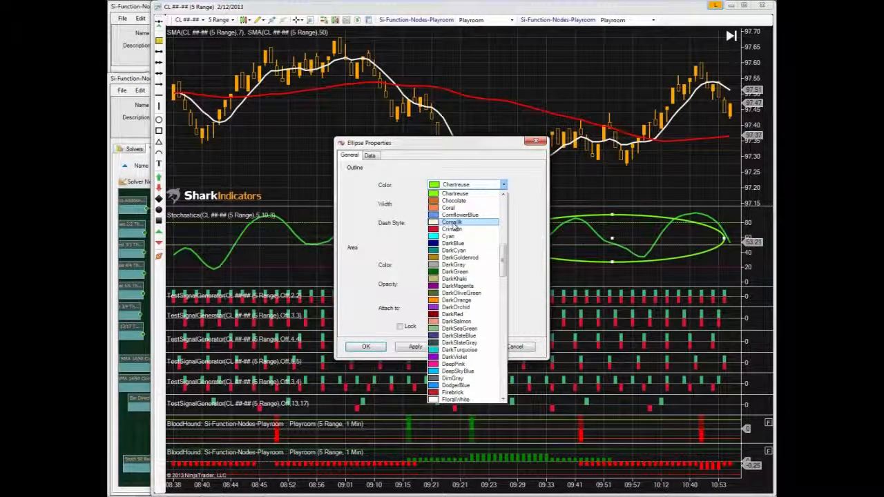
{"action": "left_click", "coordinate": [452, 223]}
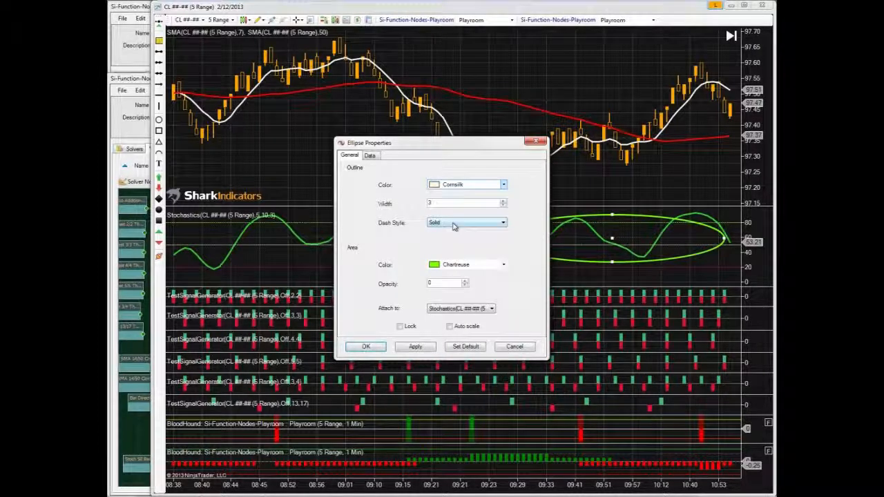
{"action": "left_click", "coordinate": [427, 350]}
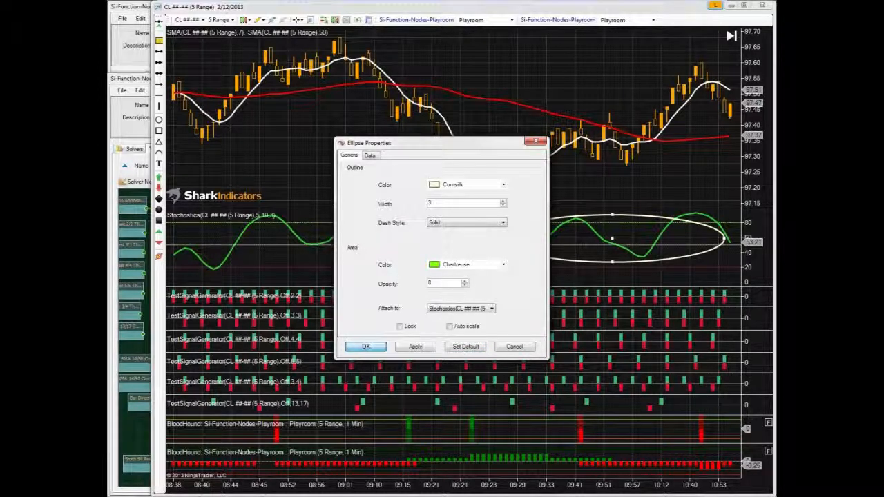
{"action": "left_click", "coordinate": [365, 347]}
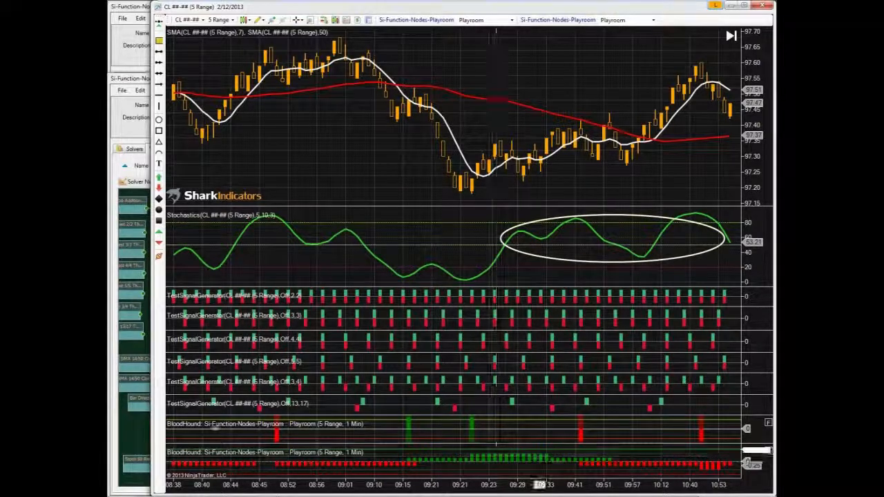
Set the Signal Counter node's Counting Up To value to 2 in the Playroom logic.
{"action": "left_click", "coordinate": [140, 433]}
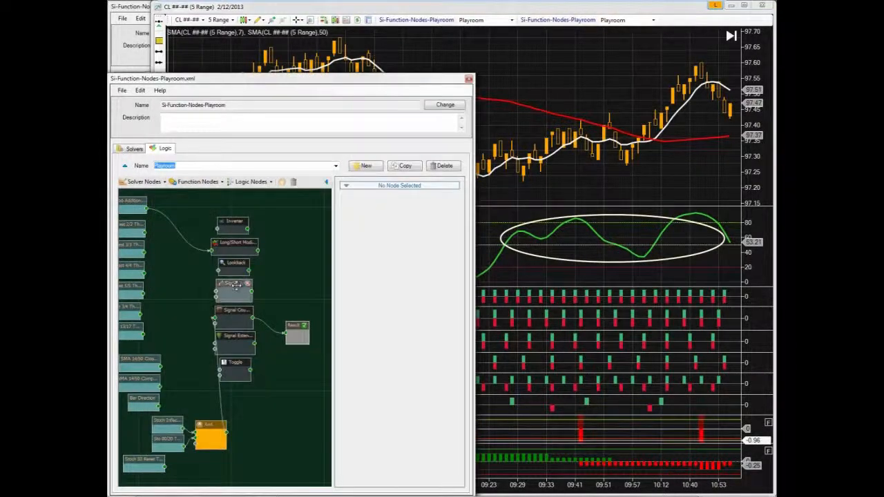
{"action": "left_click", "coordinate": [235, 313]}
{"action": "left_click", "coordinate": [406, 313]}
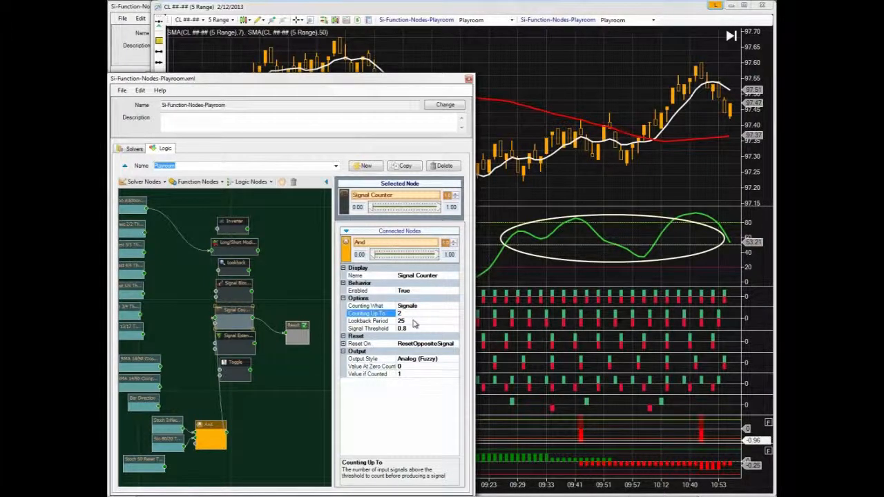
Try a Lookback Period of 20 on the Signal Counter node, and set it back to 25.
{"action": "left_click", "coordinate": [413, 320]}
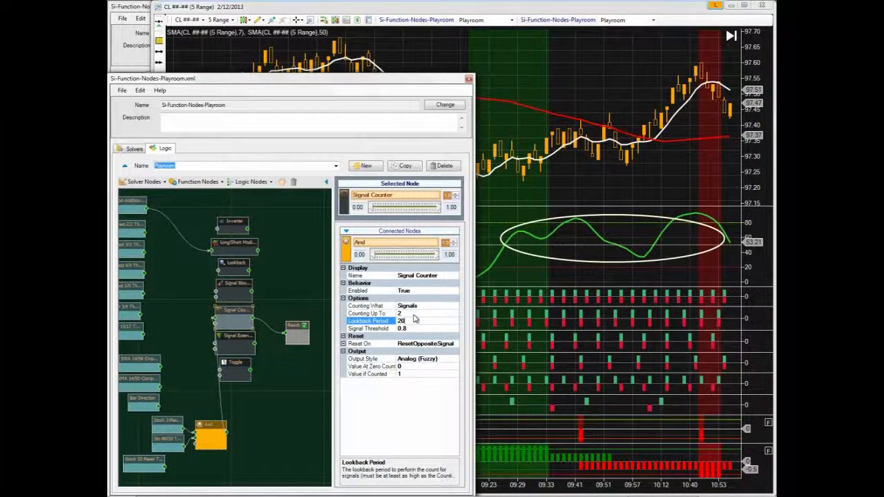
{"action": "left_click", "coordinate": [415, 314]}
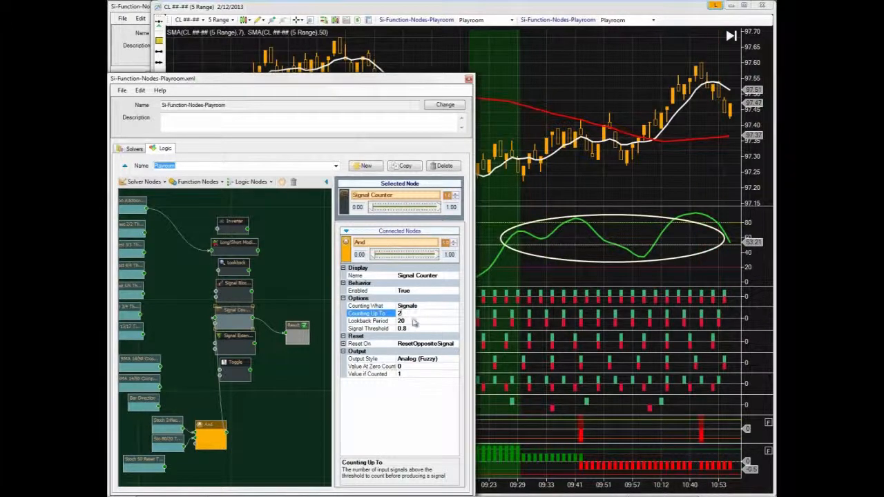
{"action": "left_click", "coordinate": [413, 321]}
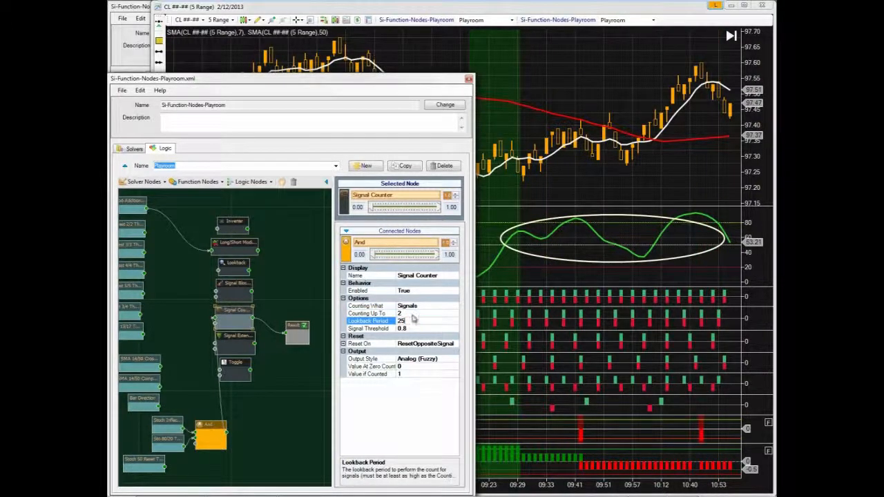
{"action": "left_click", "coordinate": [412, 314]}
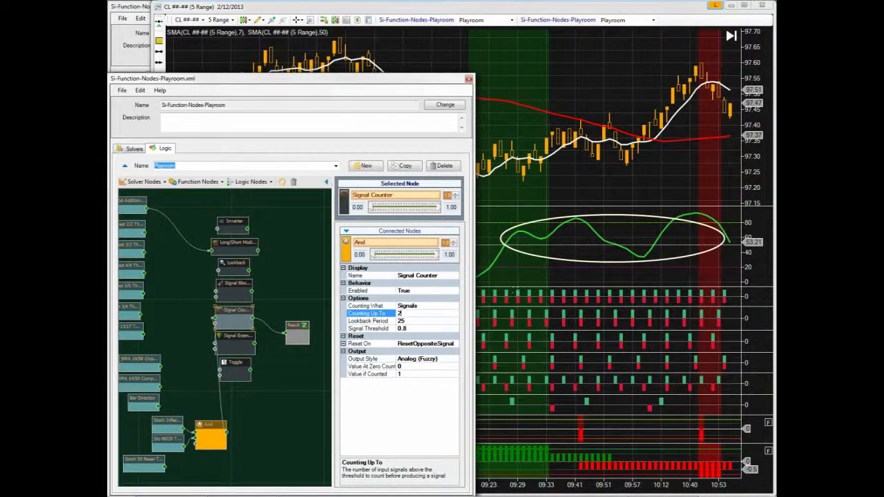
Mark the last two high Stochastics peaks on the chart with downward arrow lines in Cornsilk, width 3.
{"action": "left_click", "coordinate": [656, 186]}
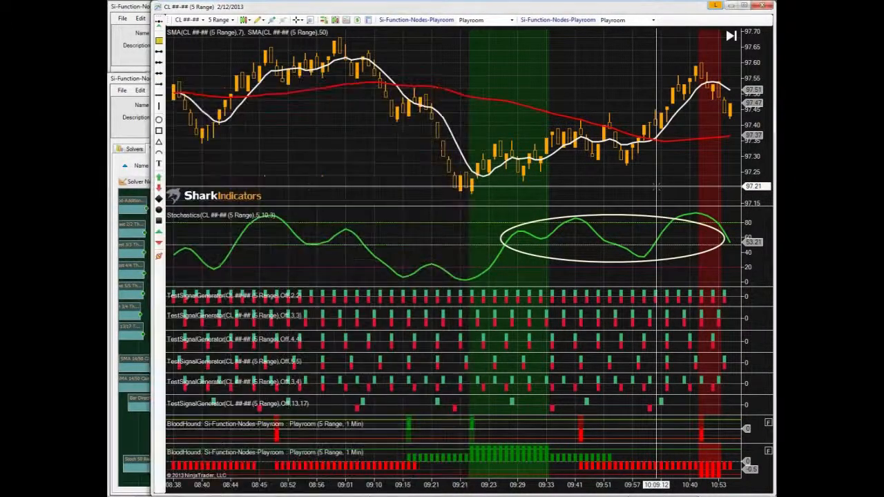
{"action": "mouse_move", "coordinate": [637, 193]}
{"action": "left_mouse_down"}
{"action": "mouse_move", "coordinate": [609, 192]}
{"action": "mouse_move", "coordinate": [669, 186]}
{"action": "left_mouse_up"}
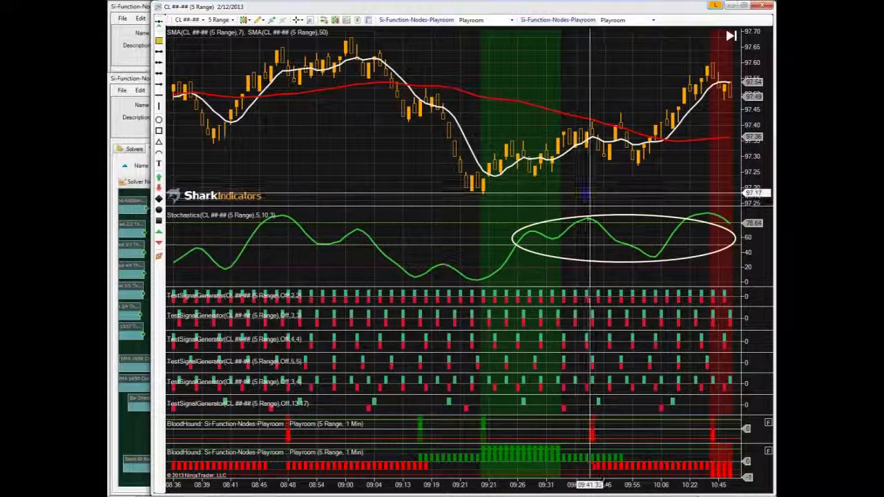
{"action": "double_click", "coordinate": [586, 196]}
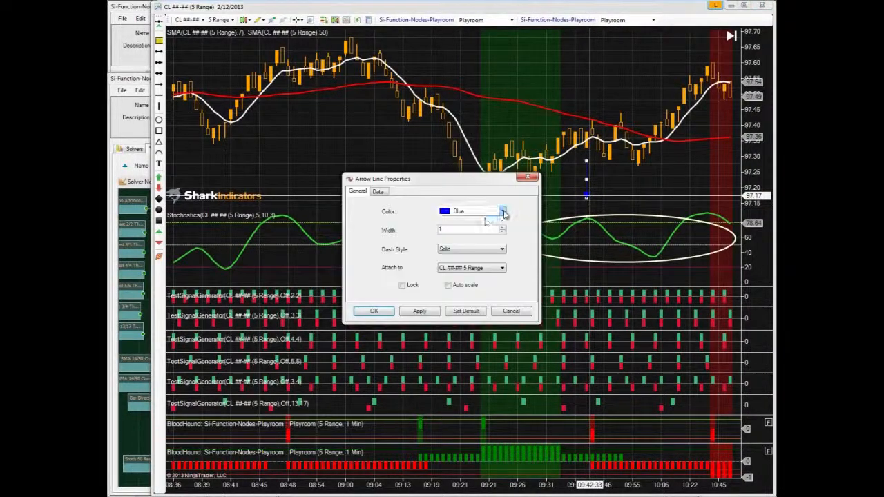
{"action": "left_click", "coordinate": [502, 210]}
{"action": "left_click", "coordinate": [468, 284]}
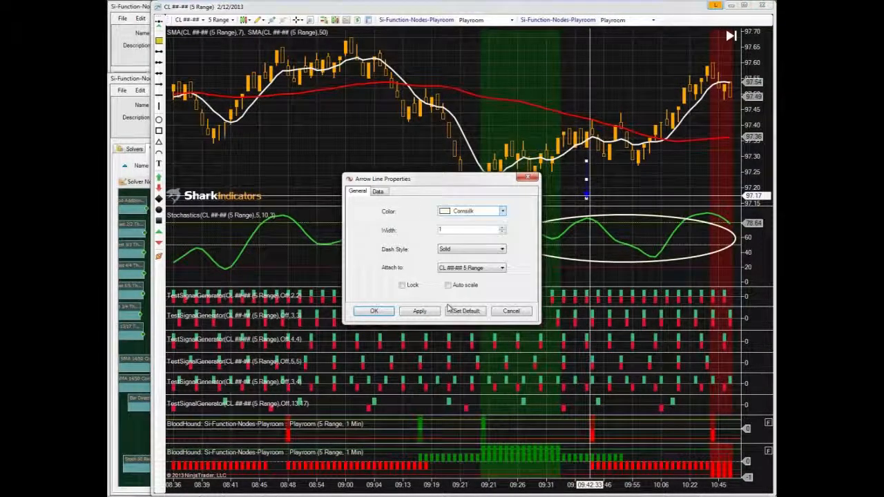
{"action": "left_click", "coordinate": [501, 226]}
{"action": "left_click", "coordinate": [502, 227]}
{"action": "left_click", "coordinate": [432, 312]}
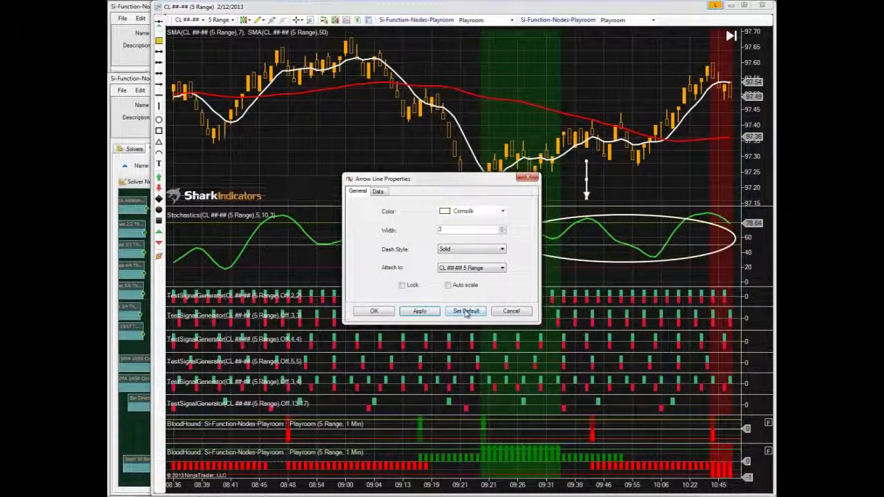
{"action": "left_click", "coordinate": [373, 312]}
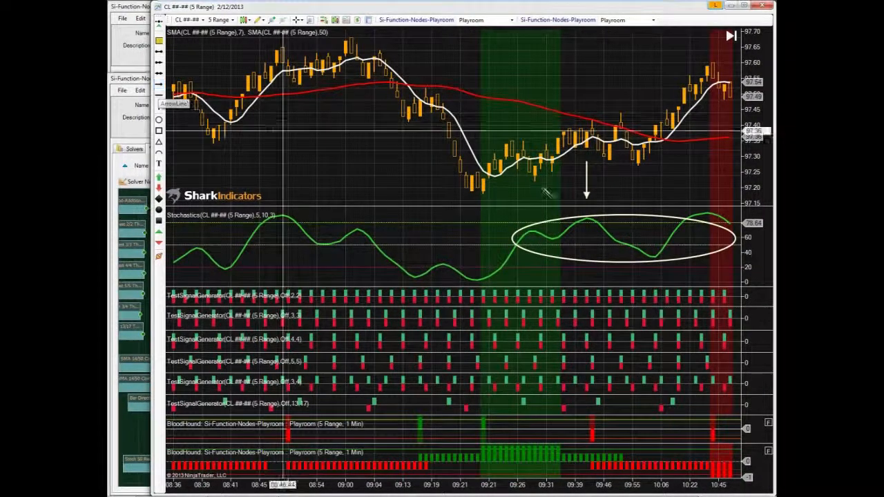
{"action": "left_click_drag", "start_coordinate": [706, 169], "coordinate": [706, 200]}
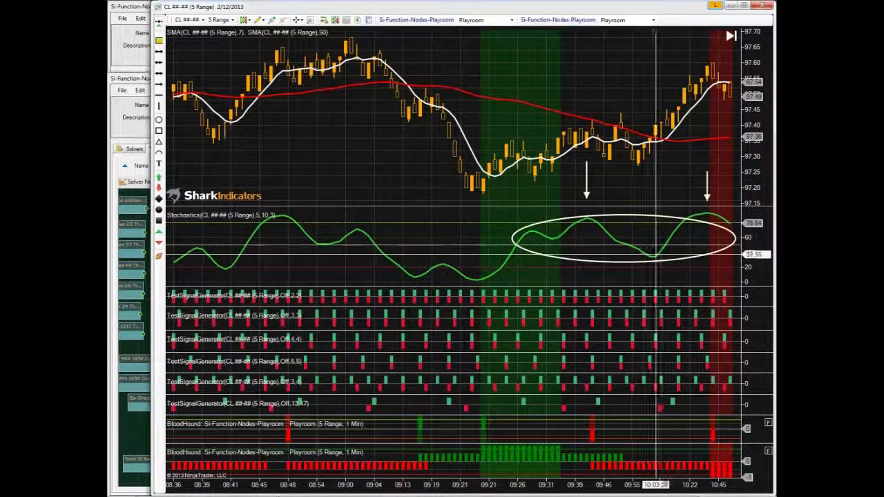
Switch to the other Playroom logic editor and place the Stoch 50 Reset Thres node directly beneath the And node.
{"action": "left_click", "coordinate": [141, 433]}
{"action": "left_click_drag", "start_coordinate": [133, 56], "coordinate": [132, 10]}
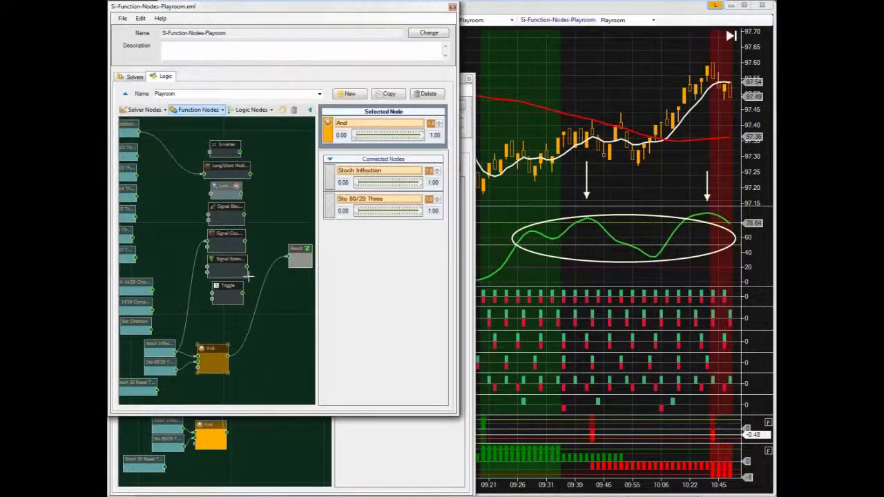
{"action": "left_click", "coordinate": [133, 383]}
{"action": "left_click_drag", "start_coordinate": [133, 384], "coordinate": [217, 388]}
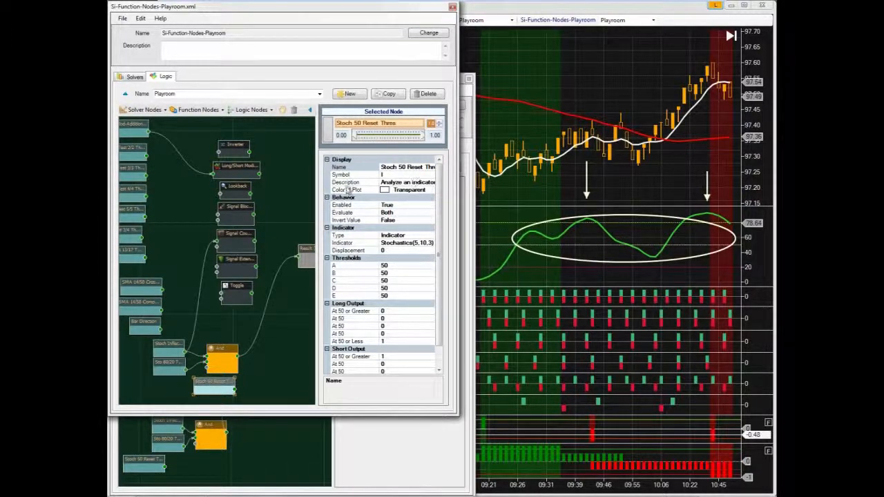
Widen the node properties area and move the Result node down closer to the And node.
{"action": "left_click_drag", "start_coordinate": [317, 190], "coordinate": [308, 191]}
{"action": "left_click_drag", "start_coordinate": [298, 263], "coordinate": [256, 301]}
{"action": "left_click", "coordinate": [281, 114]}
{"action": "left_click_drag", "start_coordinate": [254, 223], "coordinate": [282, 225]}
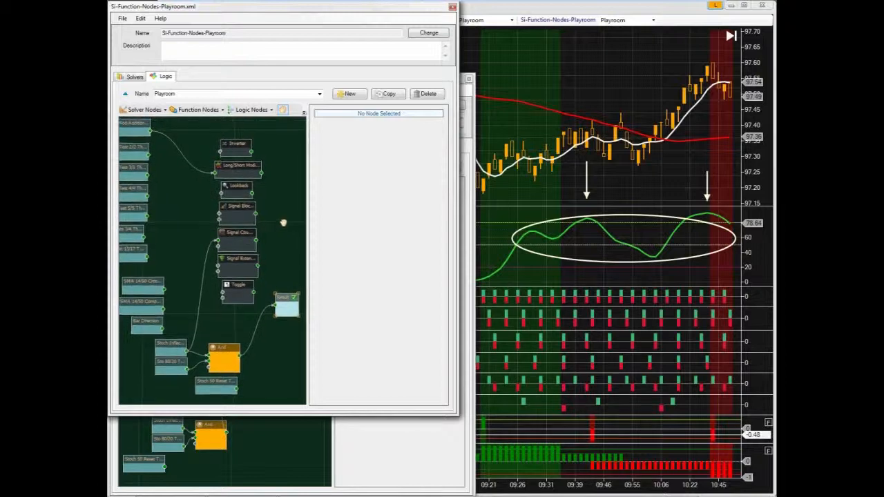
{"action": "left_click", "coordinate": [283, 111]}
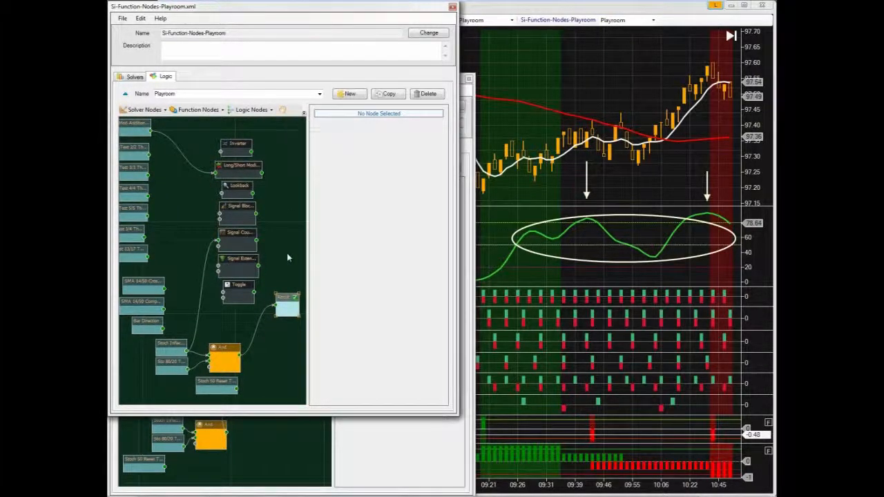
Examine the Stoch 50 Reset Thres node's name, thresholds A through E and Stochastics indicator setting.
{"action": "left_click", "coordinate": [219, 385]}
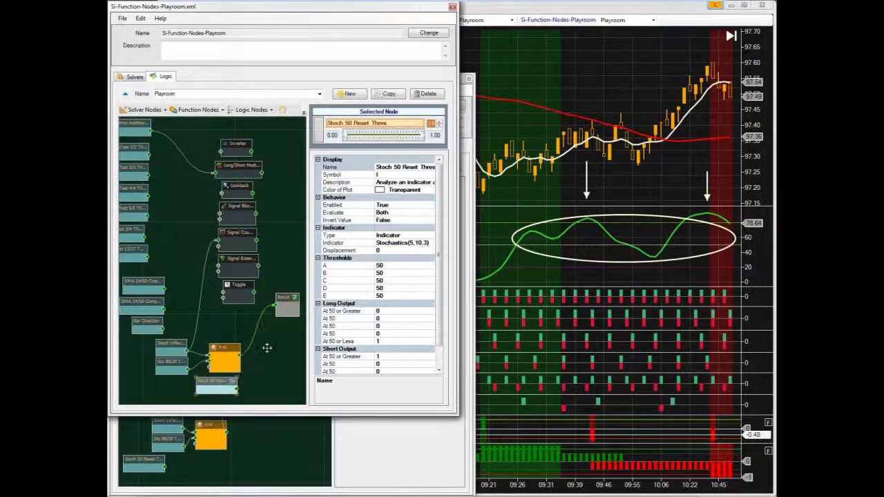
{"action": "left_click", "coordinate": [428, 167]}
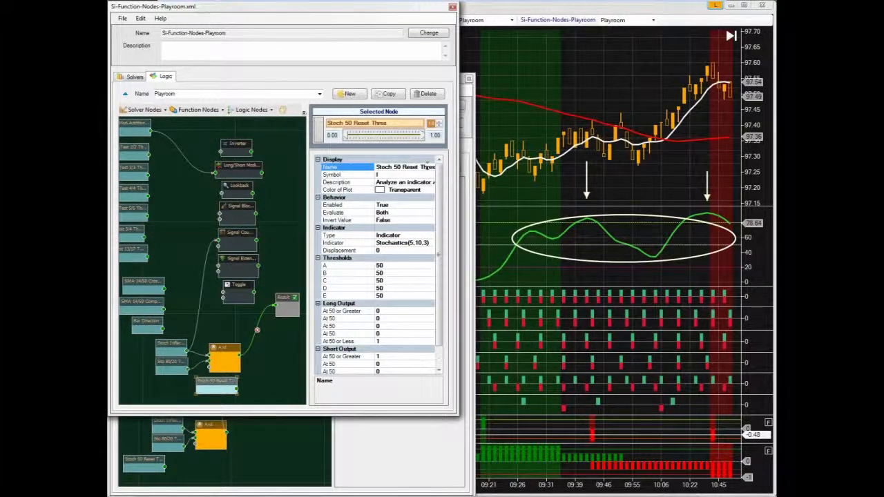
{"action": "left_click", "coordinate": [428, 166]}
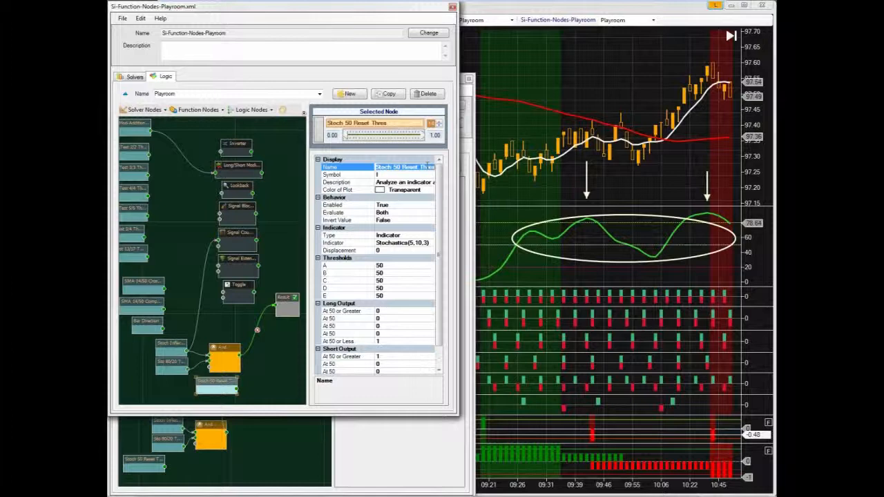
{"action": "left_click", "coordinate": [386, 265]}
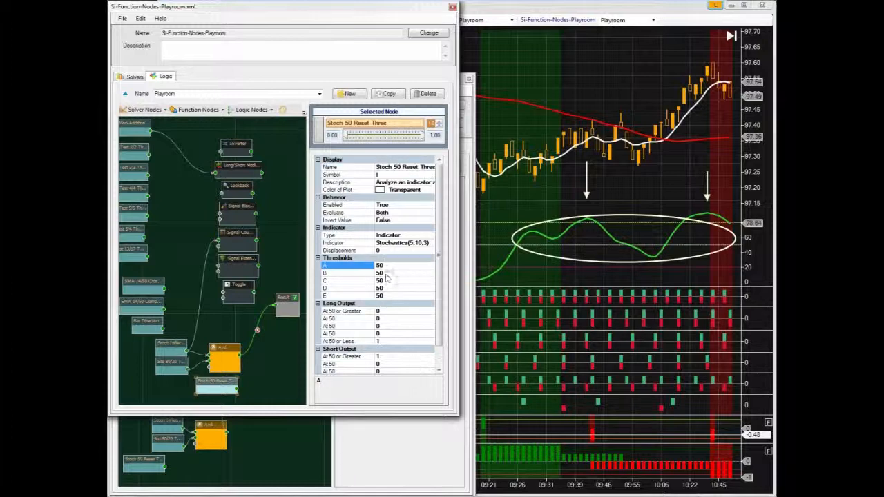
{"action": "left_click", "coordinate": [386, 274]}
{"action": "left_click", "coordinate": [387, 281]}
{"action": "left_click", "coordinate": [389, 288]}
{"action": "left_click", "coordinate": [386, 295]}
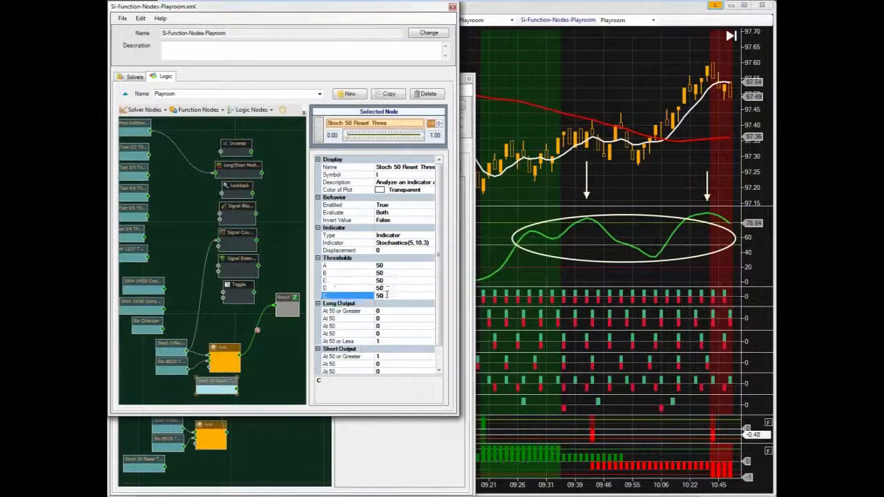
{"action": "left_click", "coordinate": [391, 243]}
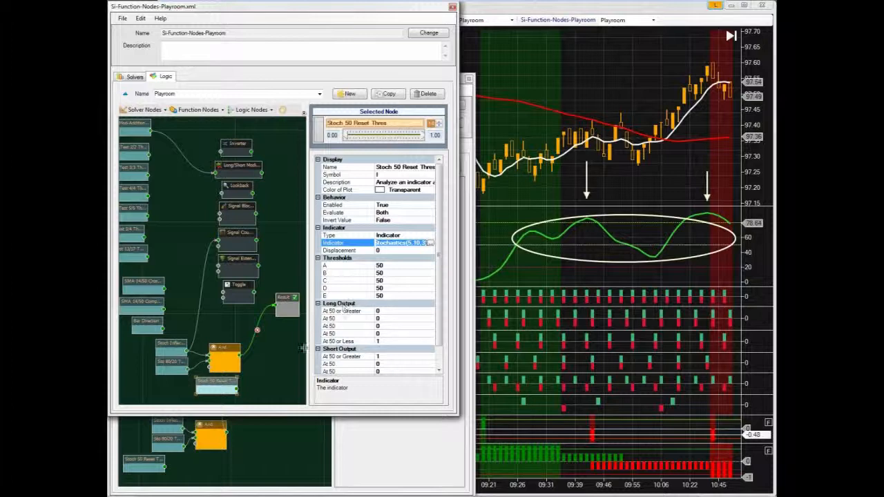
Try feeding the Stoch 50 Reset Thres node into the And node, placing it below the Sto 80/20 Thres node.
{"action": "left_click", "coordinate": [237, 390]}
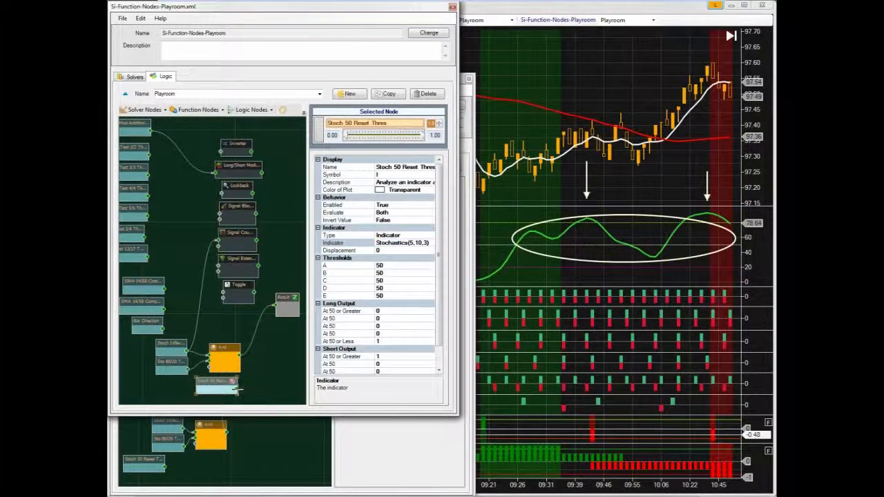
{"action": "left_click_drag", "start_coordinate": [208, 366], "coordinate": [237, 389]}
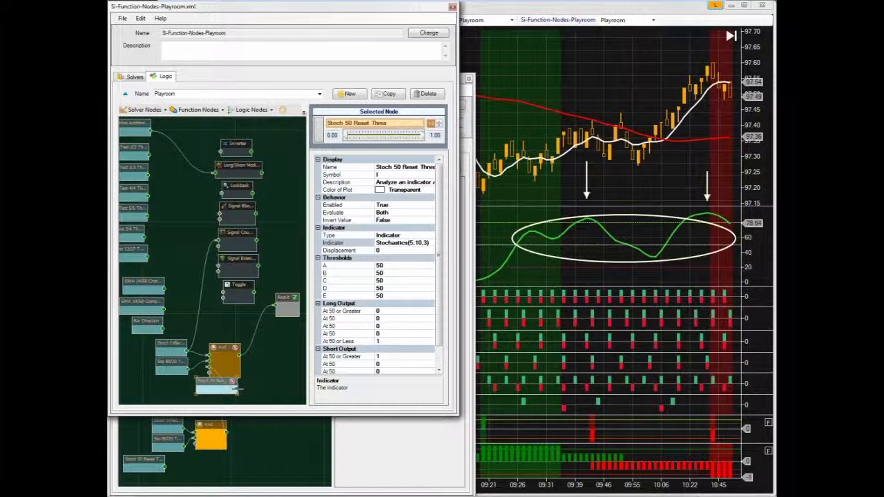
{"action": "left_click_drag", "start_coordinate": [210, 385], "coordinate": [161, 388]}
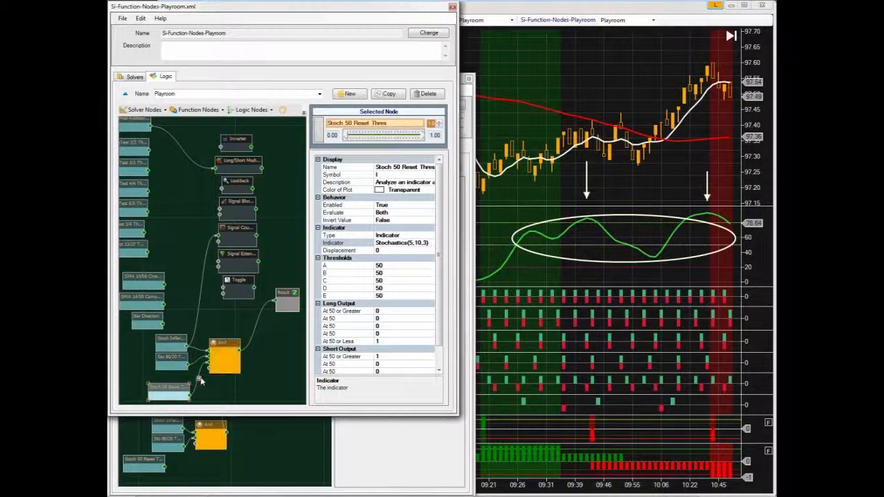
Connect the Stoch 50 Reset Thres node directly to the Result node and place it just beneath the And node.
{"action": "left_click_drag", "start_coordinate": [218, 351], "coordinate": [212, 348]}
{"action": "left_click_drag", "start_coordinate": [174, 387], "coordinate": [280, 312]}
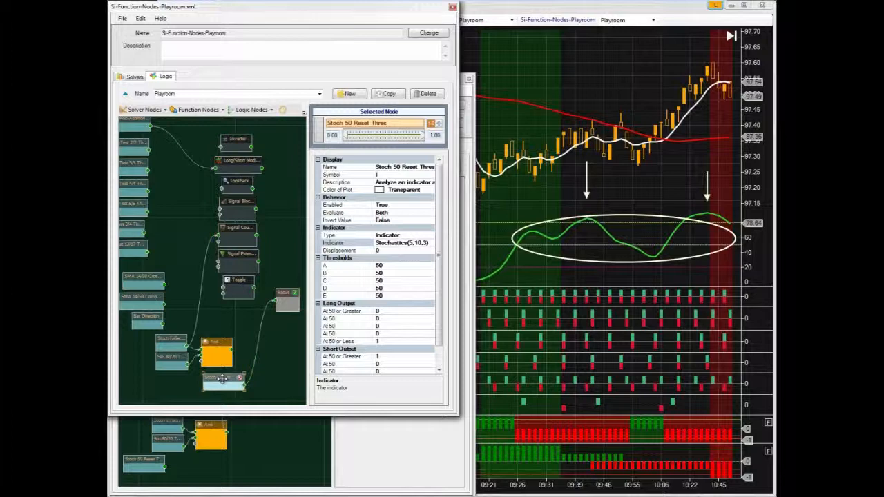
{"action": "left_click_drag", "start_coordinate": [223, 379], "coordinate": [223, 377]}
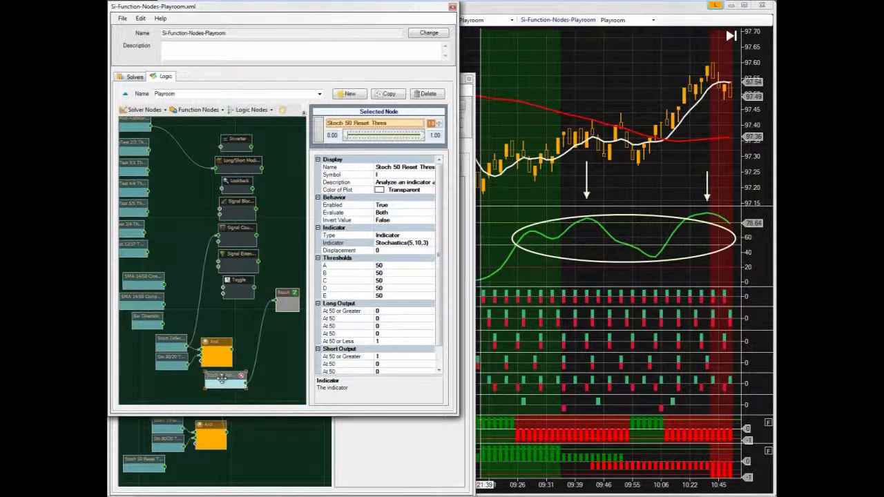
In the other Playroom logic editor, feed the Stoch 50 Reset Thres node into the Result node and move it beside the Signal Counter node.
{"action": "left_click", "coordinate": [254, 445]}
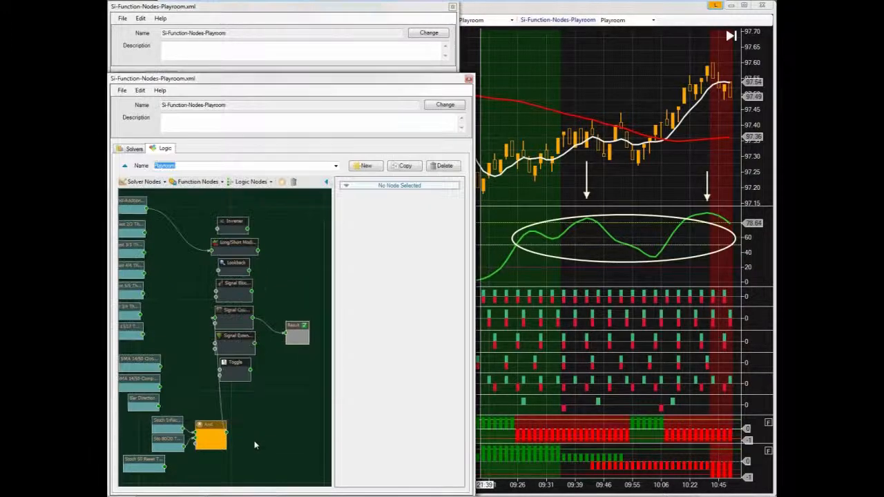
{"action": "mouse_move", "coordinate": [144, 461]}
{"action": "left_mouse_down"}
{"action": "mouse_move", "coordinate": [234, 469]}
{"action": "mouse_move", "coordinate": [280, 375]}
{"action": "mouse_move", "coordinate": [290, 336]}
{"action": "mouse_move", "coordinate": [293, 390]}
{"action": "left_mouse_up"}
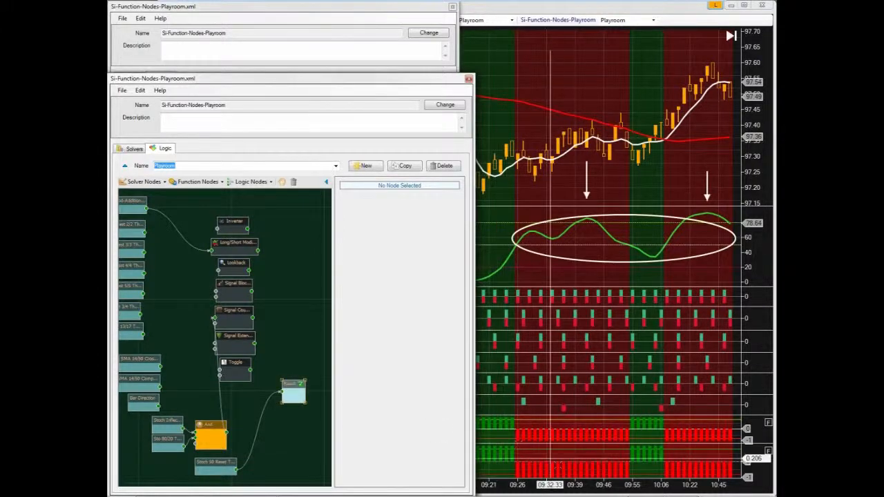
{"action": "left_click", "coordinate": [210, 464]}
{"action": "left_click_drag", "start_coordinate": [200, 461], "coordinate": [155, 333]}
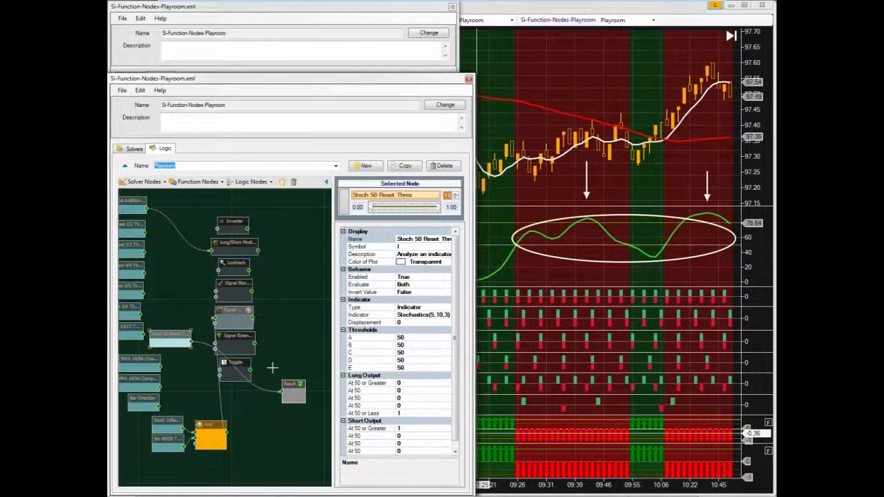
Reconnect the Signal Counter node to the Result node and feed Stoch 50 Reset Thres into the Signal Counter's reset input.
{"action": "left_click_drag", "start_coordinate": [292, 390], "coordinate": [295, 343]}
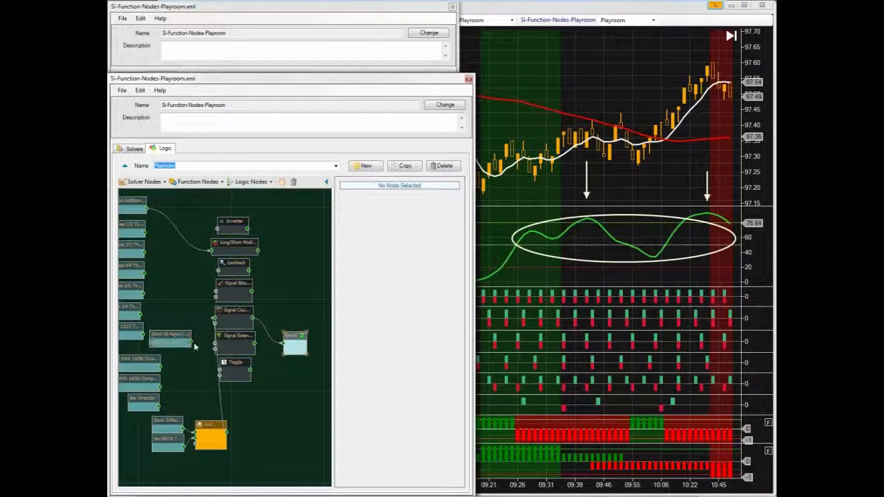
{"action": "left_click_drag", "start_coordinate": [194, 339], "coordinate": [213, 319]}
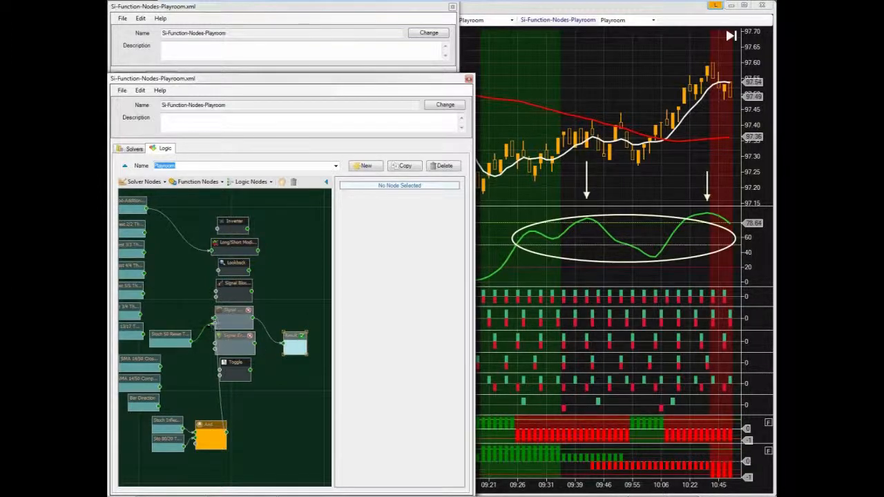
Expand the Signal Counter node's Reset On conditions and examine the Reset Opposite Signal option in a widened properties area.
{"action": "left_click", "coordinate": [233, 312]}
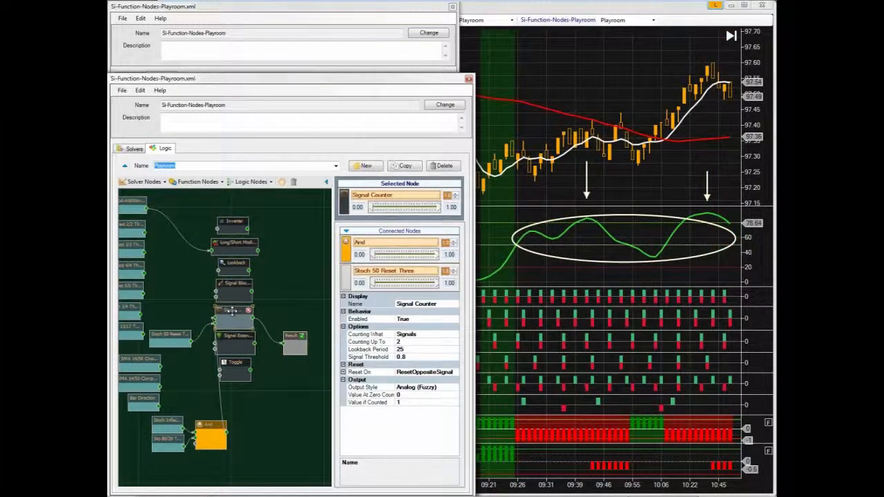
{"action": "left_click", "coordinate": [343, 372]}
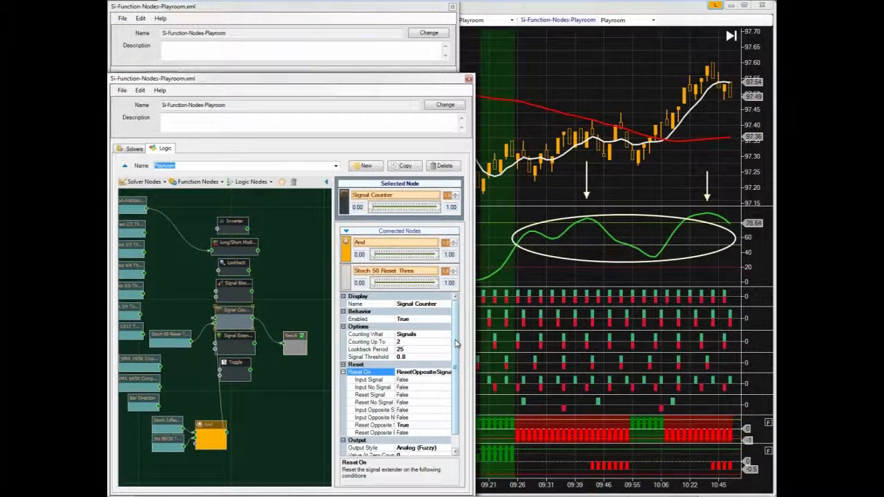
{"action": "left_click_drag", "start_coordinate": [456, 343], "coordinate": [456, 375]}
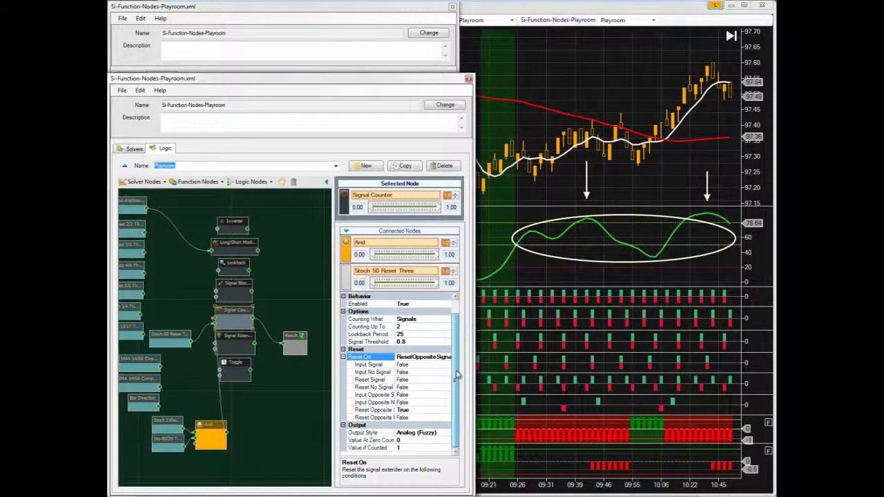
{"action": "left_click_drag", "start_coordinate": [334, 350], "coordinate": [319, 351]}
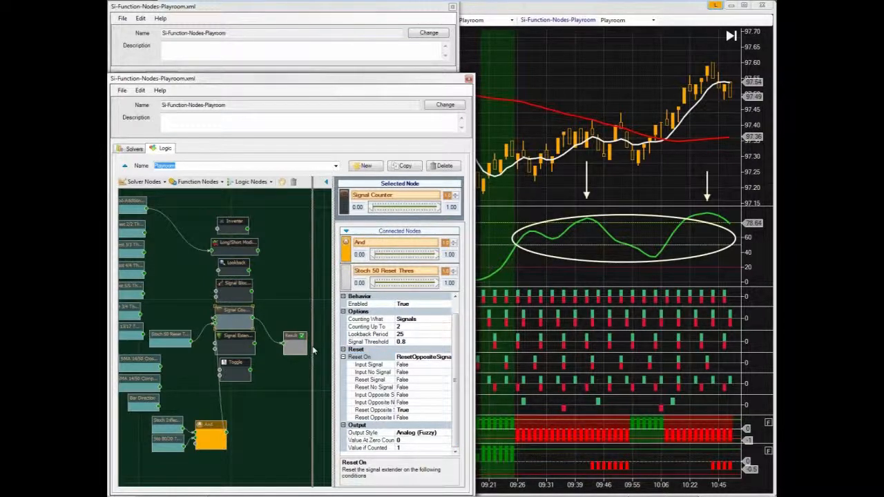
{"action": "left_click_drag", "start_coordinate": [312, 350], "coordinate": [292, 351]}
{"action": "left_click_drag", "start_coordinate": [386, 350], "coordinate": [397, 350]}
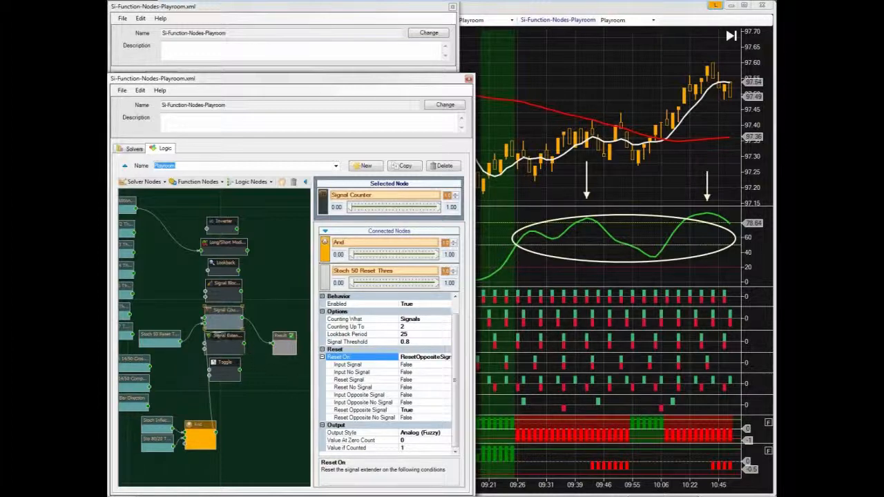
{"action": "left_click", "coordinate": [362, 411]}
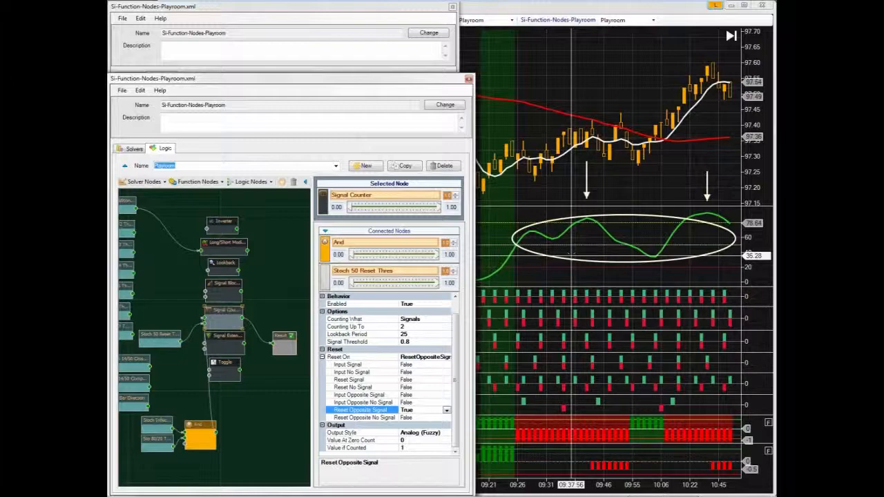
Examine the Stochastics peaks and BloodHound signals across earlier and later chart bars against the Signal Counter's reset settings.
{"action": "left_click", "coordinate": [571, 257]}
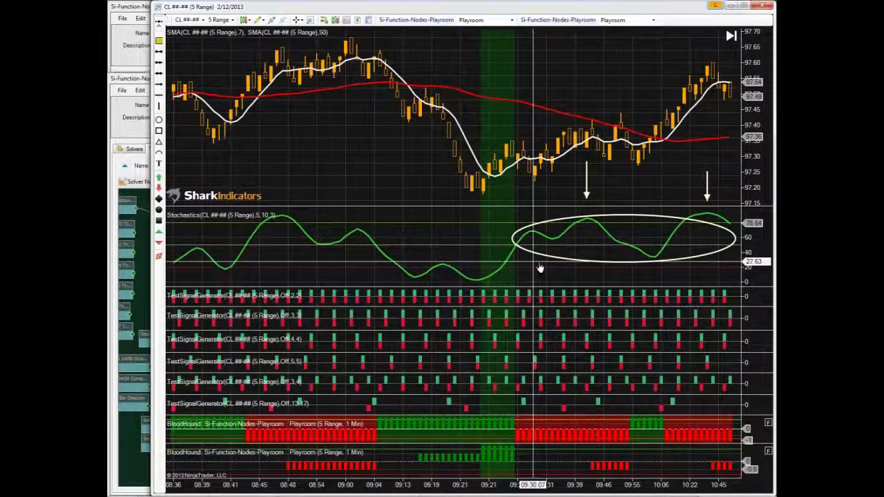
{"action": "left_click_drag", "start_coordinate": [540, 268], "coordinate": [618, 265]}
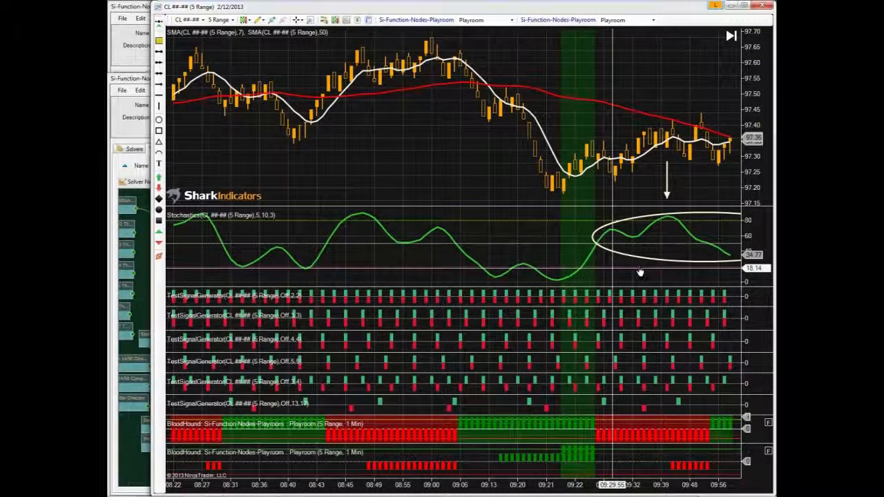
{"action": "left_click_drag", "start_coordinate": [640, 273], "coordinate": [706, 268]}
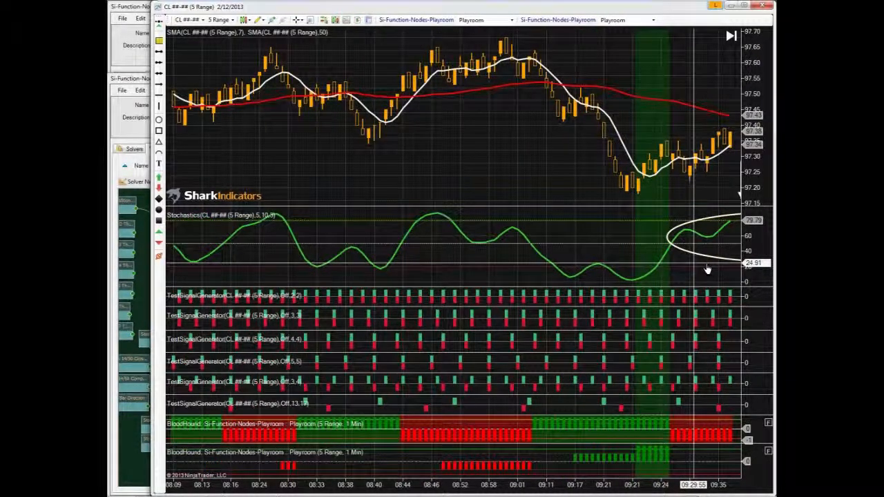
{"action": "left_click_drag", "start_coordinate": [625, 201], "coordinate": [649, 218]}
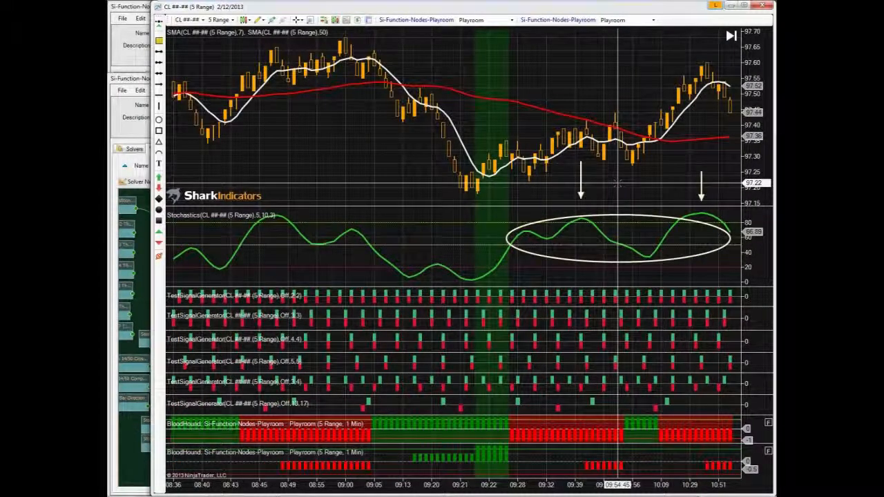
{"action": "left_click_drag", "start_coordinate": [617, 182], "coordinate": [624, 190]}
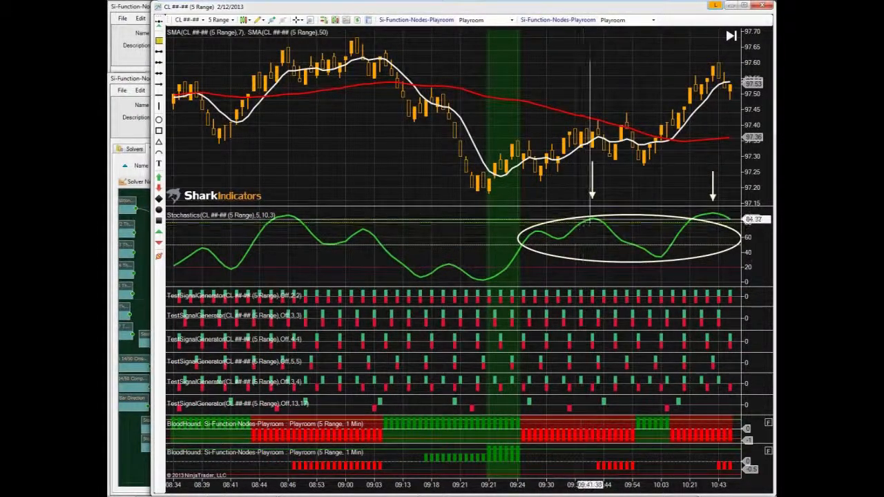
{"action": "left_click", "coordinate": [602, 216]}
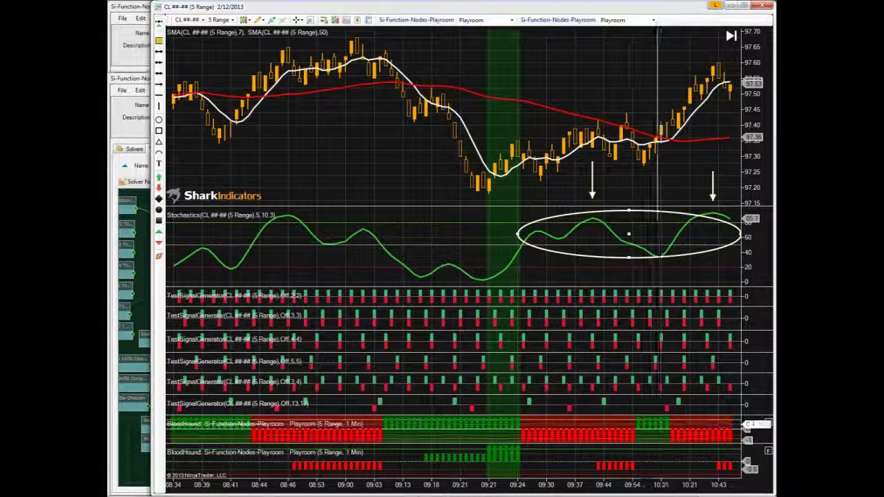
{"action": "left_click", "coordinate": [129, 463]}
{"action": "left_click", "coordinate": [216, 312]}
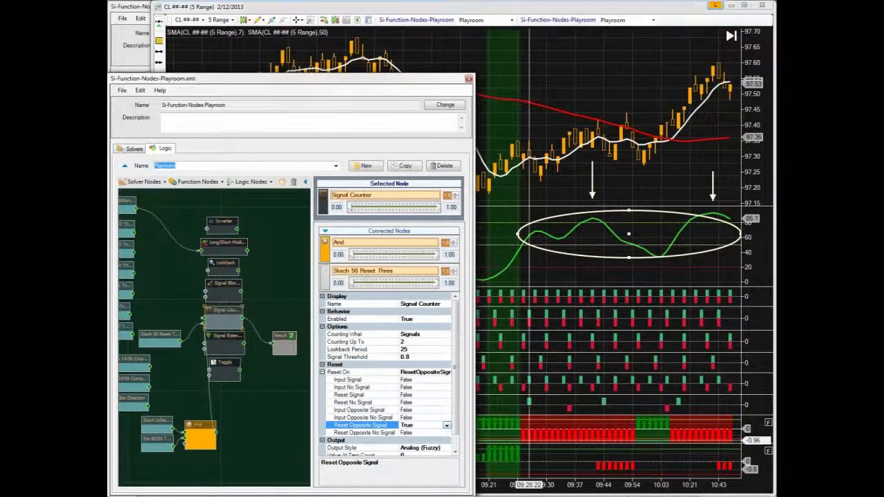
{"action": "left_click", "coordinate": [592, 269]}
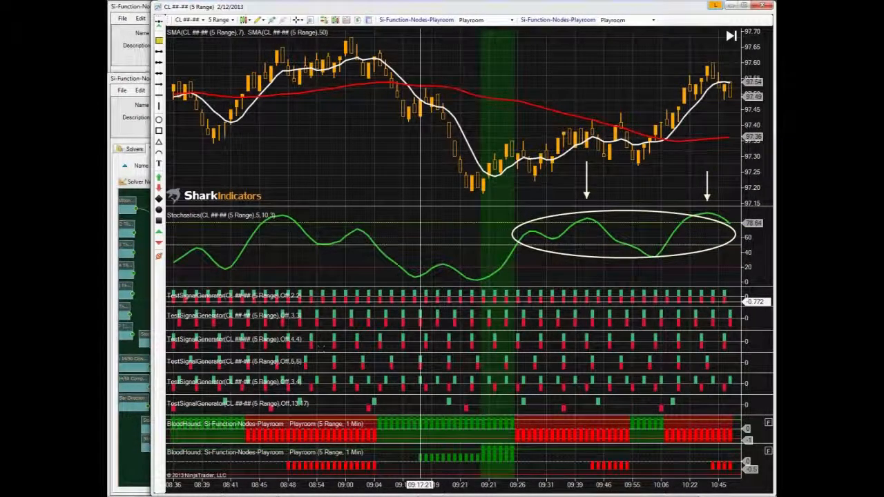
Move the Stoch Inflection, Sto 80/20 Thres and And nodes together slightly down and left in the logic editor.
{"action": "left_click", "coordinate": [135, 465]}
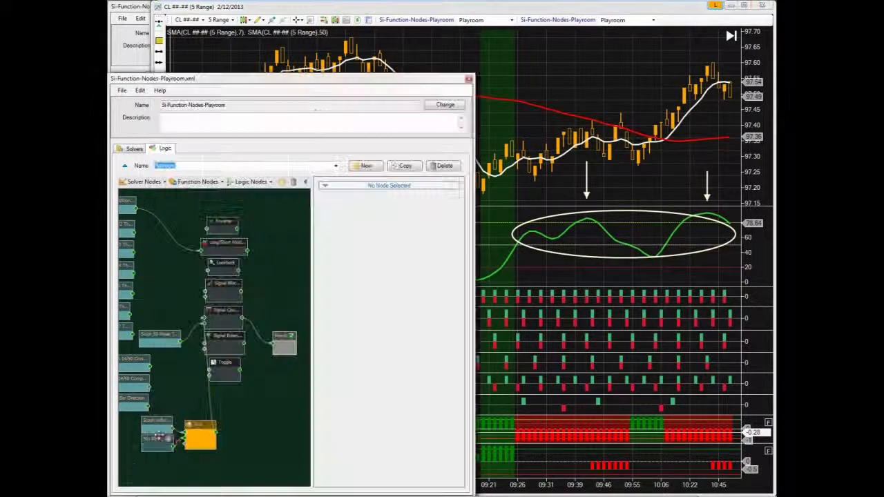
{"action": "left_click_drag", "start_coordinate": [155, 426], "coordinate": [147, 420]}
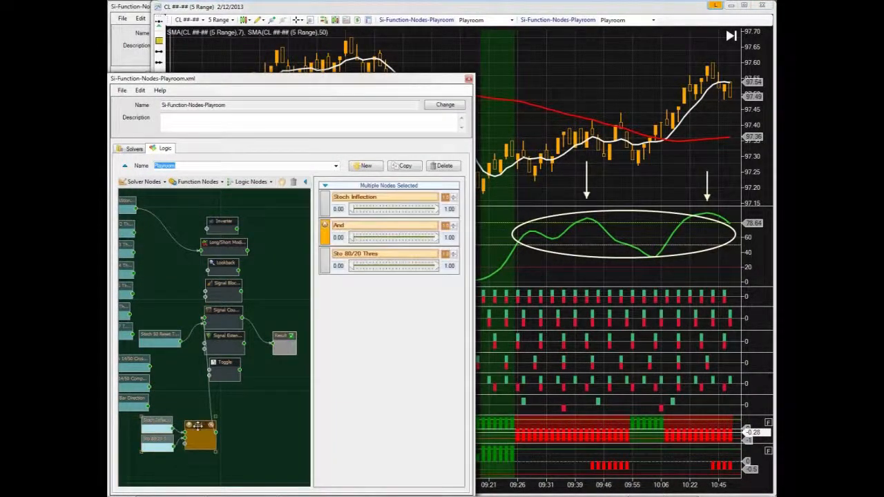
{"action": "left_click_drag", "start_coordinate": [199, 430], "coordinate": [180, 430]}
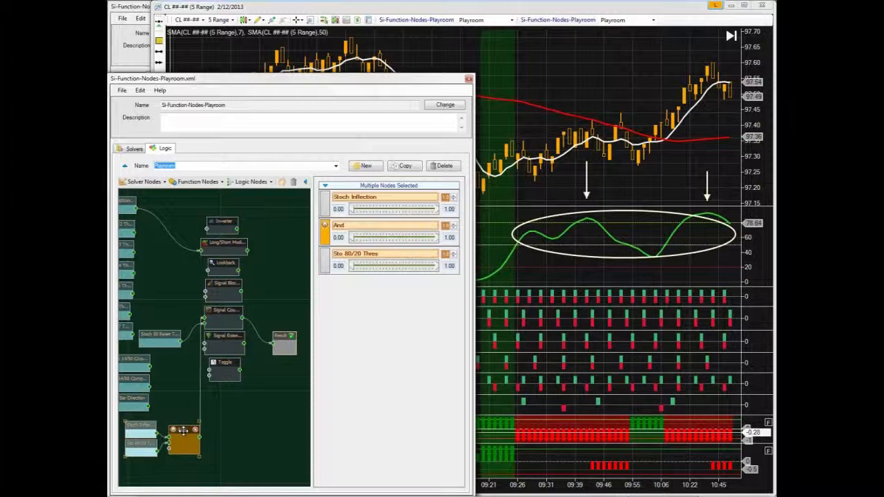
Set the Signal Counter node's Output Style to Digital.
{"action": "left_click", "coordinate": [226, 313]}
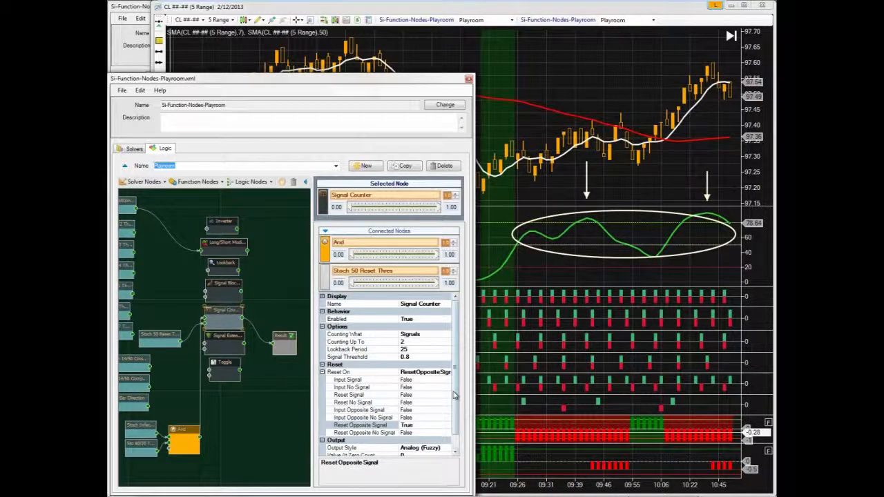
{"action": "scroll", "coordinate": [450, 439], "scroll_direction": "down", "scroll_amount": 1}
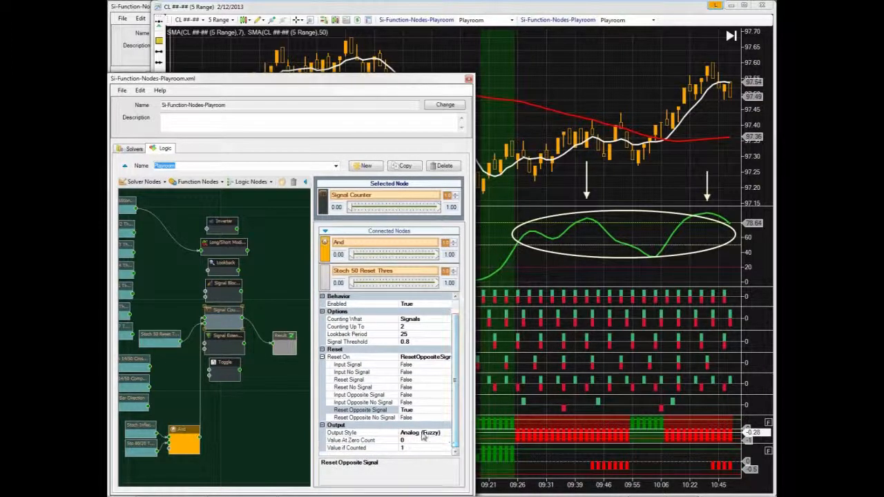
{"action": "left_click", "coordinate": [426, 432]}
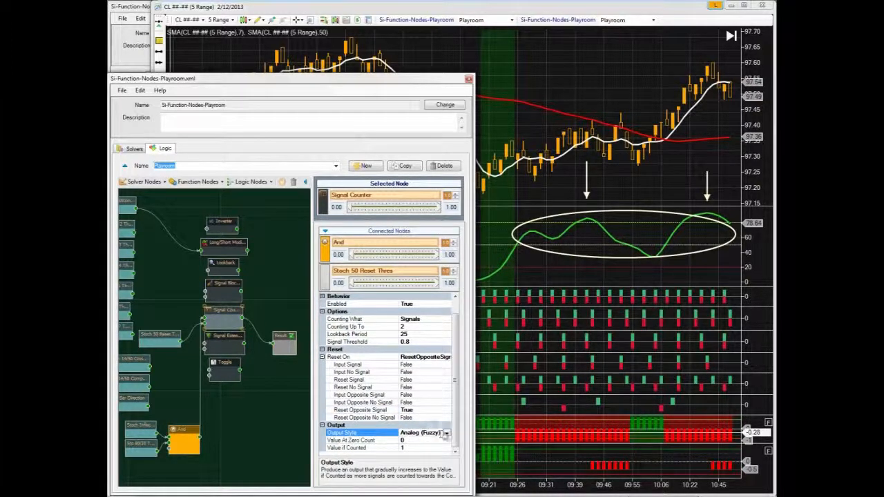
{"action": "double_click", "coordinate": [442, 433]}
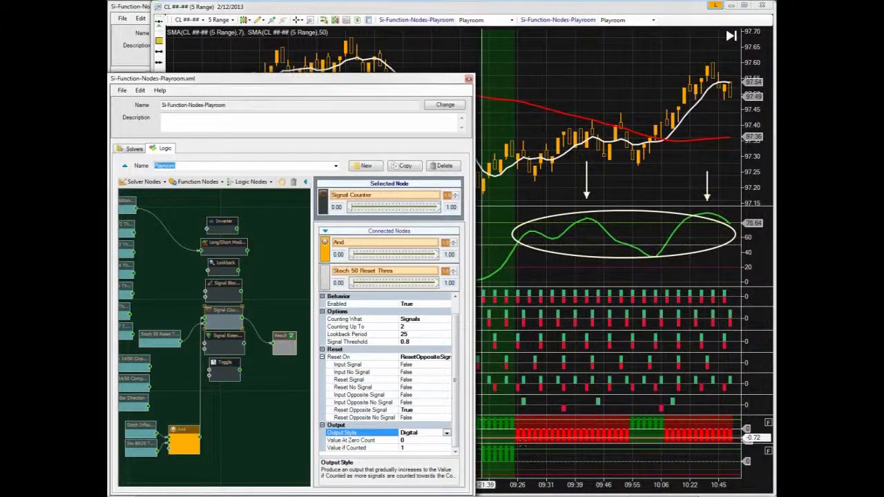
Examine the Signal Counter's digital signals against the Stochastics curve, from the latest chart bars back to the early morning of 2/12.
{"action": "left_click", "coordinate": [565, 458]}
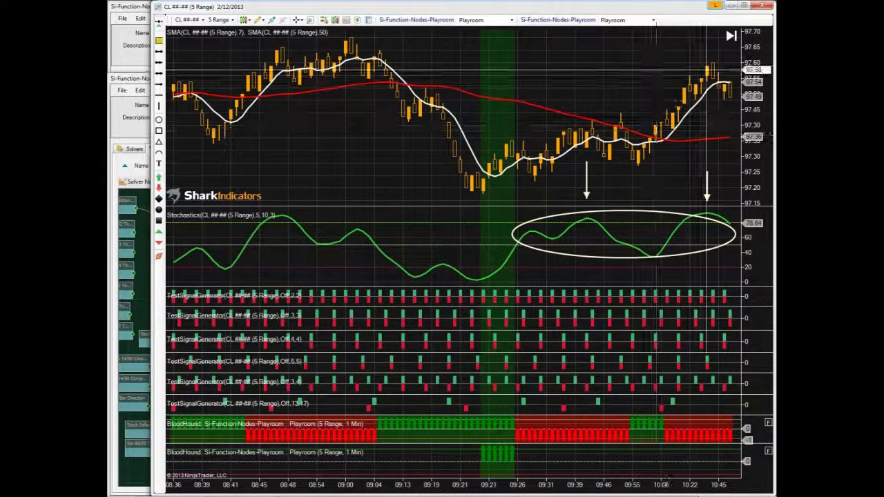
{"action": "left_click", "coordinate": [730, 34]}
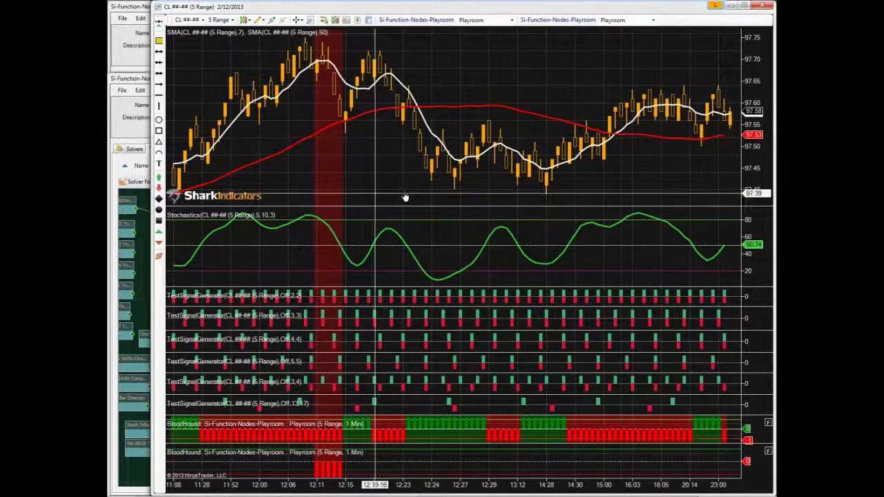
{"action": "left_click_drag", "start_coordinate": [406, 197], "coordinate": [579, 185]}
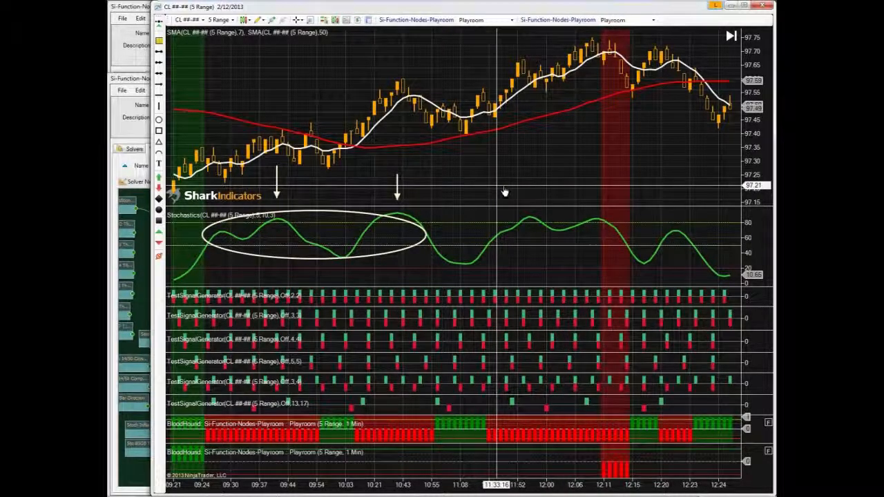
{"action": "left_click_drag", "start_coordinate": [505, 192], "coordinate": [706, 185]}
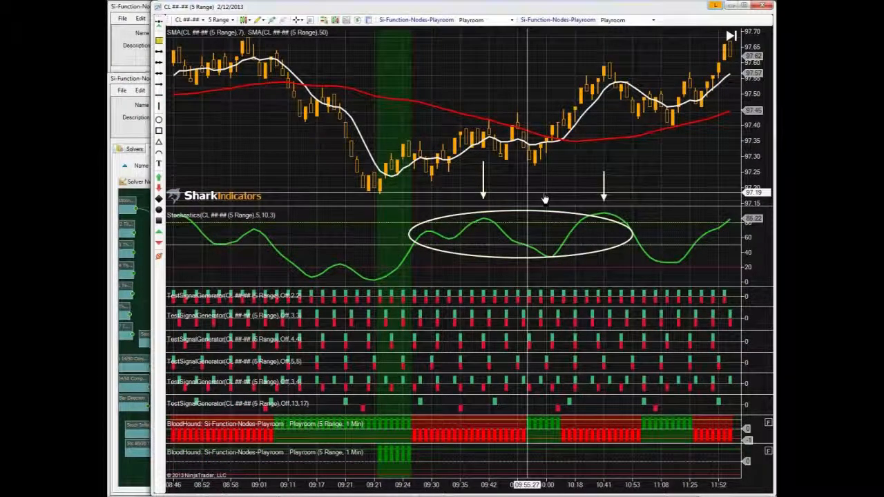
{"action": "left_click_drag", "start_coordinate": [611, 192], "coordinate": [783, 194]}
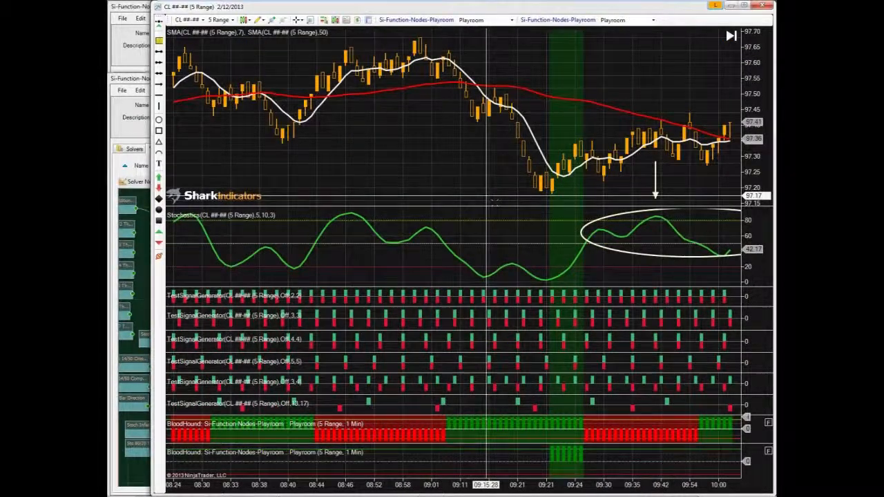
{"action": "left_click_drag", "start_coordinate": [493, 203], "coordinate": [498, 202]}
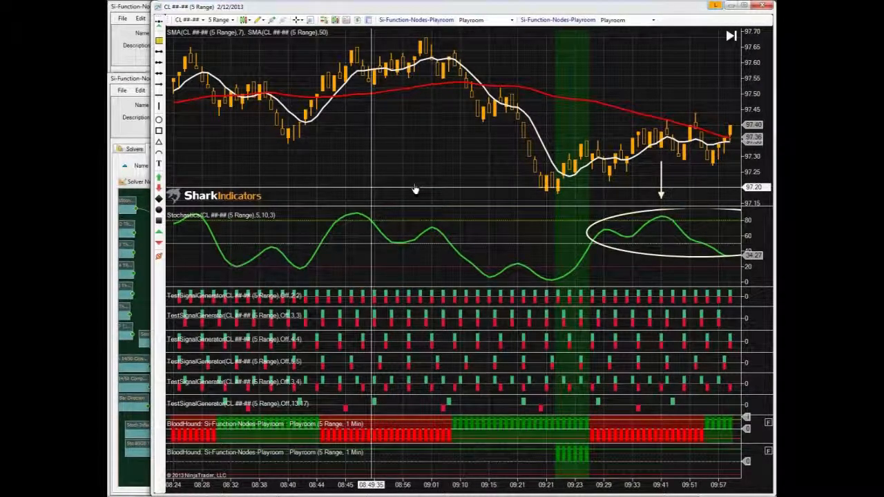
{"action": "left_click_drag", "start_coordinate": [414, 189], "coordinate": [555, 183]}
{"action": "left_click_drag", "start_coordinate": [247, 171], "coordinate": [651, 179]}
{"action": "left_click_drag", "start_coordinate": [224, 178], "coordinate": [546, 185]}
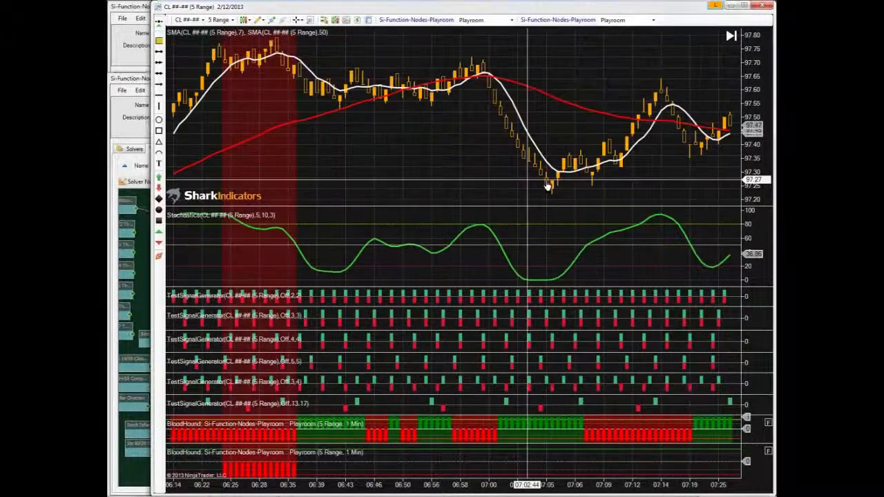
{"action": "mouse_move", "coordinate": [215, 185]}
{"action": "left_mouse_down"}
{"action": "mouse_move", "coordinate": [584, 181]}
{"action": "mouse_move", "coordinate": [639, 195]}
{"action": "left_mouse_up"}
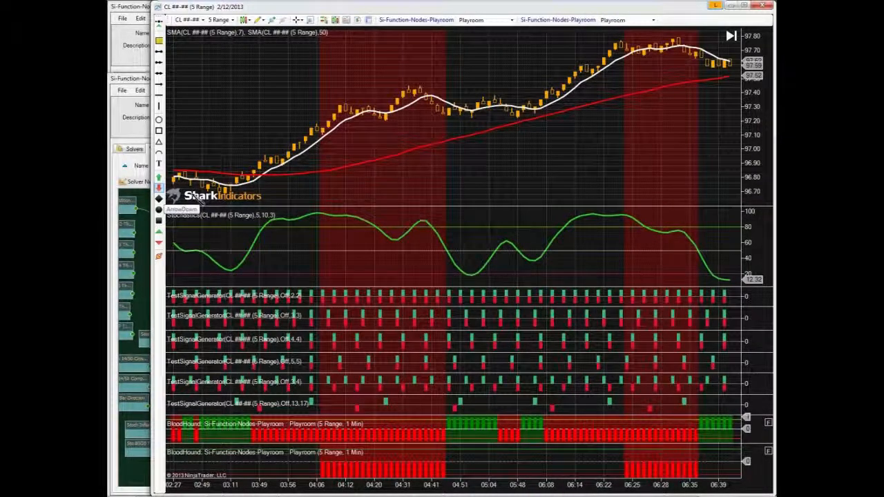
Place red down arrows above the Stochastics peaks: two just before the 06:25 short signal and one near 04:39.
{"action": "left_click", "coordinate": [592, 199]}
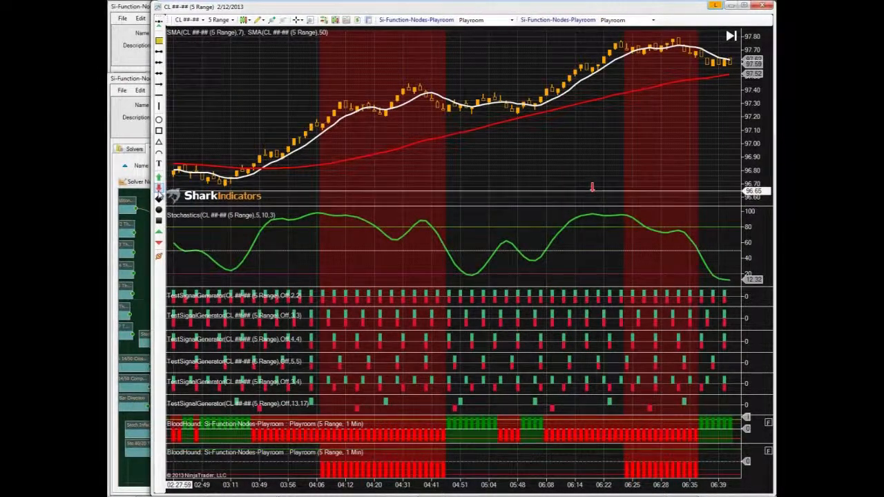
{"action": "left_click", "coordinate": [622, 196]}
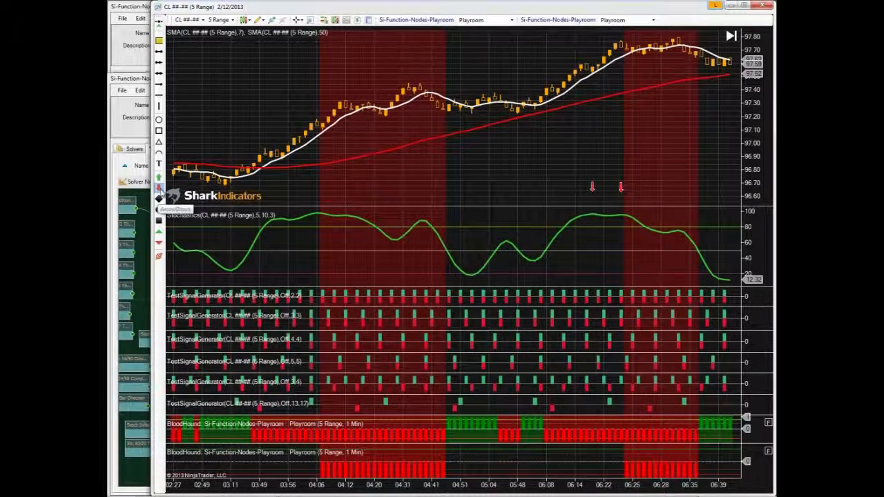
{"action": "left_click", "coordinate": [159, 189]}
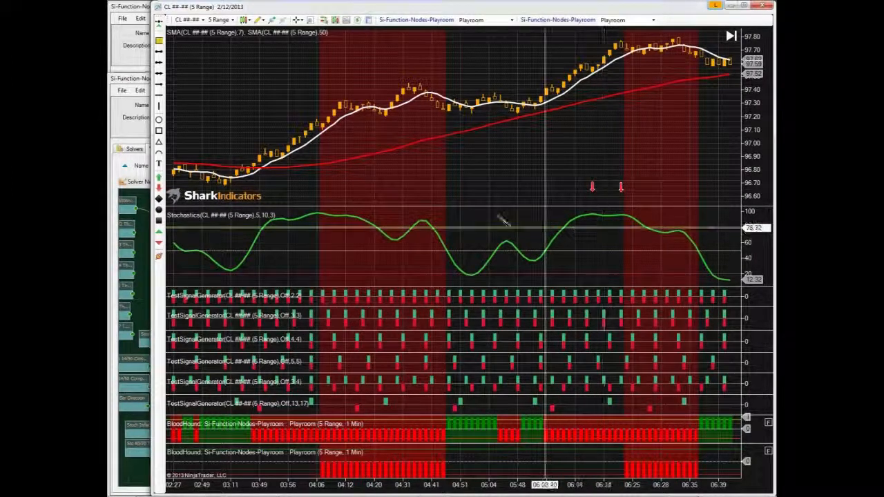
{"action": "left_click", "coordinate": [422, 196]}
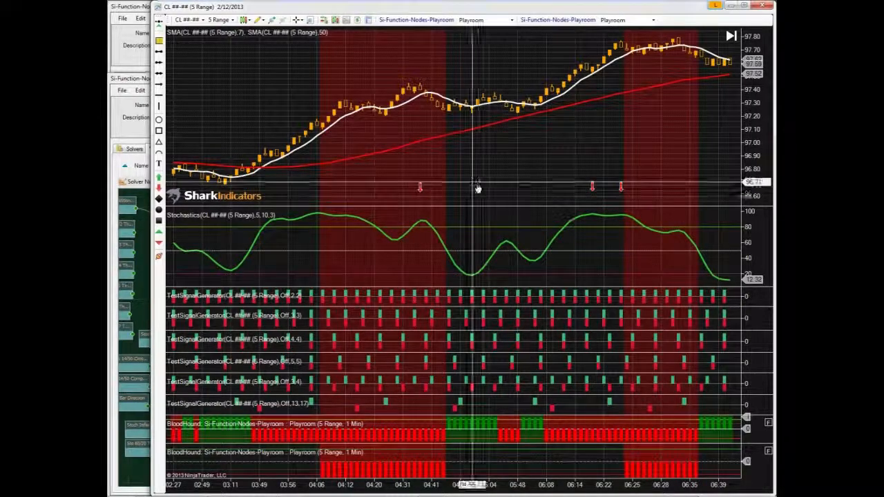
Mark the Stochastics turns near 03:50, 04:07 and 04:14 with red down arrows around the start of the short signal.
{"action": "mouse_move", "coordinate": [477, 188]}
{"action": "left_mouse_down"}
{"action": "mouse_move", "coordinate": [666, 183]}
{"action": "mouse_move", "coordinate": [661, 167]}
{"action": "mouse_move", "coordinate": [691, 167]}
{"action": "left_mouse_up"}
{"action": "left_click", "coordinate": [159, 188]}
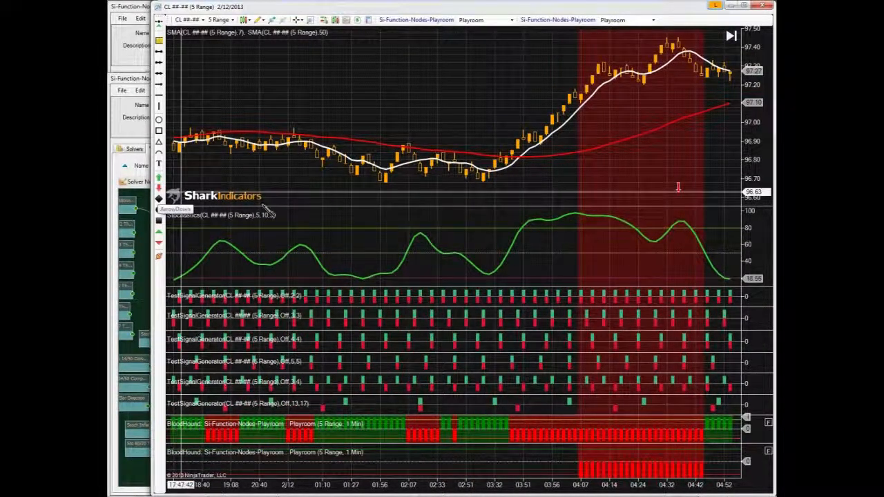
{"action": "left_click", "coordinate": [539, 193]}
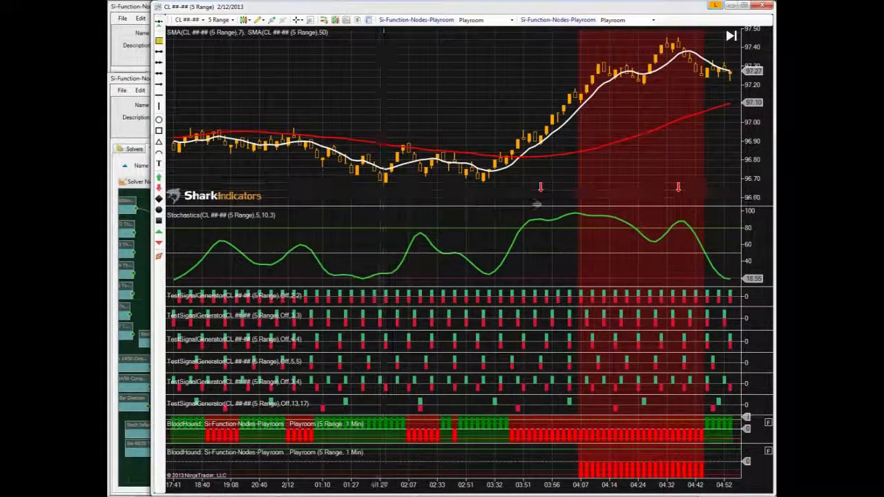
{"action": "left_click", "coordinate": [575, 193]}
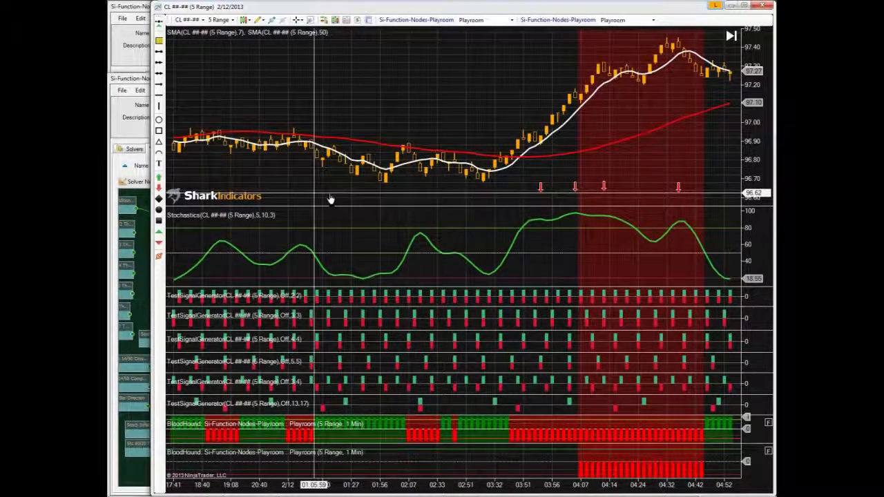
Place a green up arrow just above the Stochastics trough near 10:02 on the 2/11 bars.
{"action": "left_click_drag", "start_coordinate": [331, 200], "coordinate": [607, 182]}
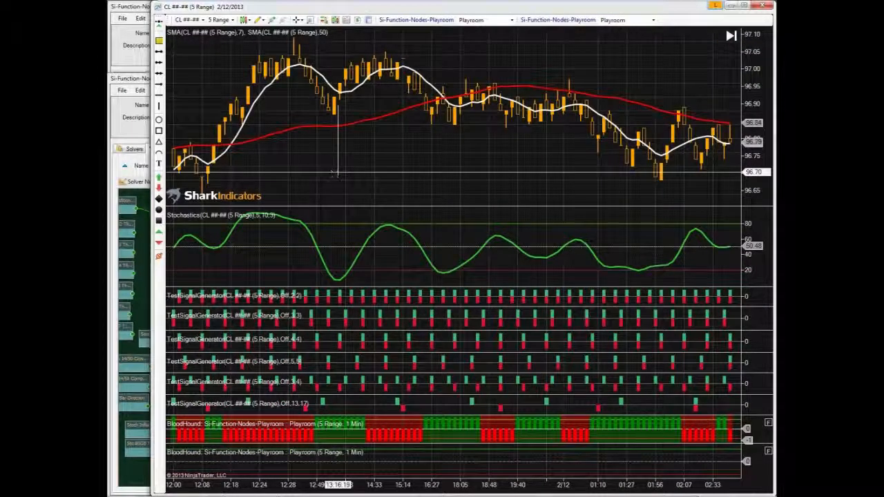
{"action": "left_click_drag", "start_coordinate": [337, 173], "coordinate": [624, 176]}
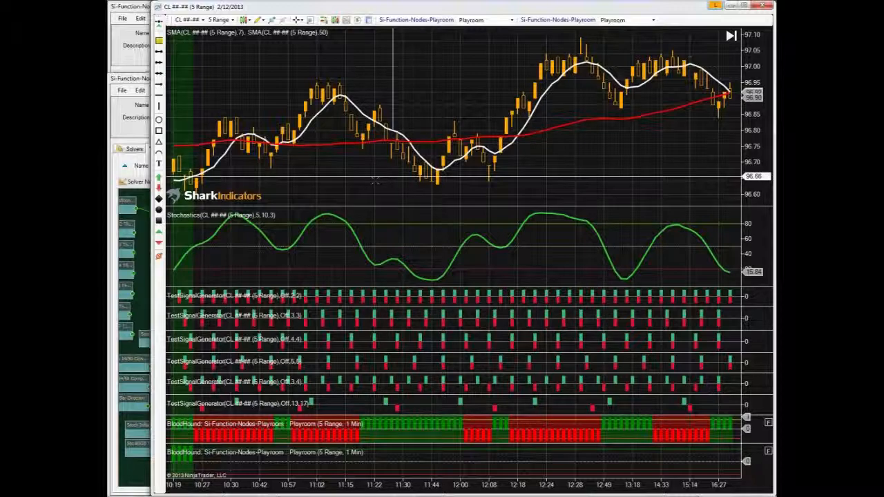
{"action": "left_click_drag", "start_coordinate": [187, 188], "coordinate": [632, 185]}
{"action": "left_click_drag", "start_coordinate": [498, 186], "coordinate": [658, 186]}
{"action": "left_click", "coordinate": [159, 178]}
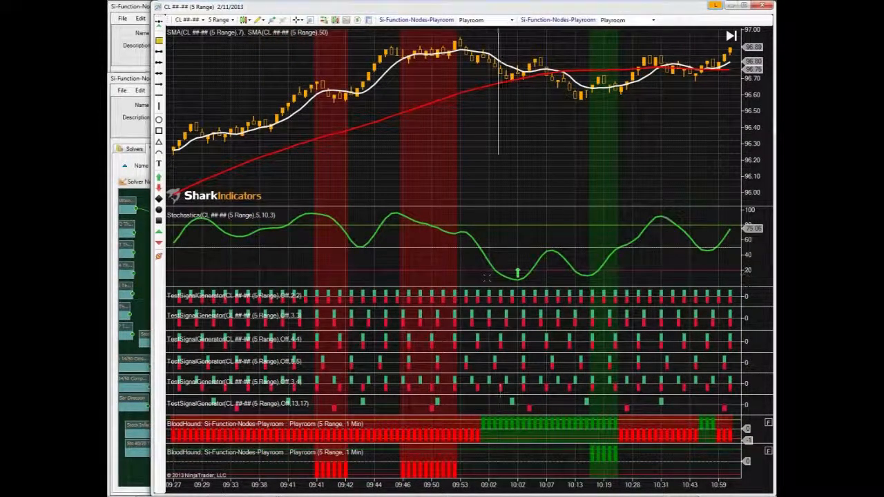
{"action": "left_click", "coordinate": [519, 274]}
{"action": "left_click_drag", "start_coordinate": [518, 272], "coordinate": [518, 264]}
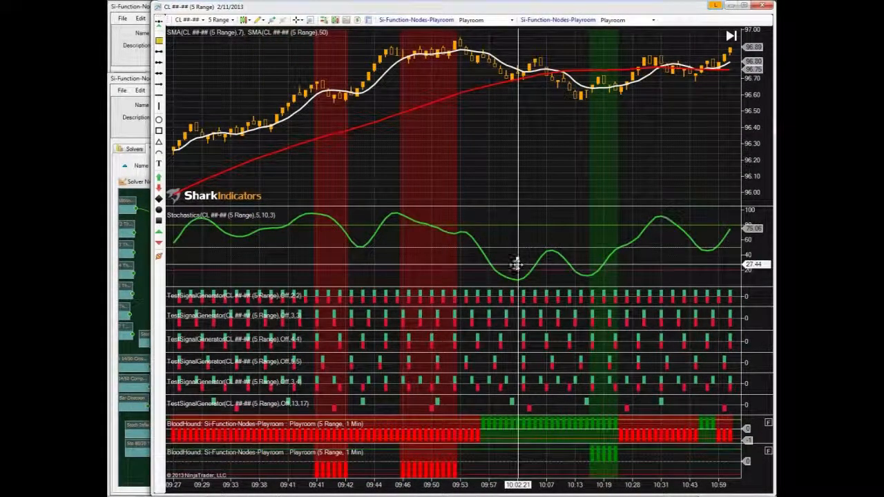
Add a green up arrow above the Stochastics trough near 10:18 and a red down arrow just after the green long signal.
{"action": "left_click", "coordinate": [158, 178]}
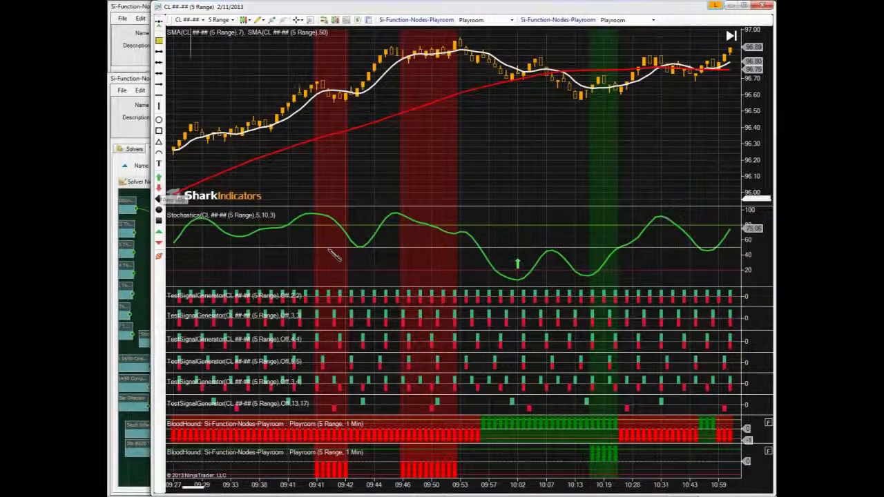
{"action": "left_click", "coordinate": [587, 273]}
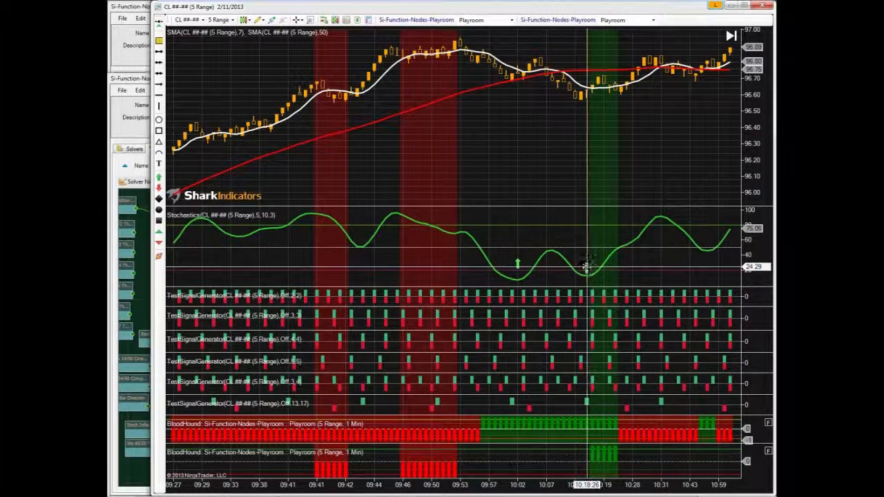
{"action": "left_click_drag", "start_coordinate": [586, 265], "coordinate": [586, 262]}
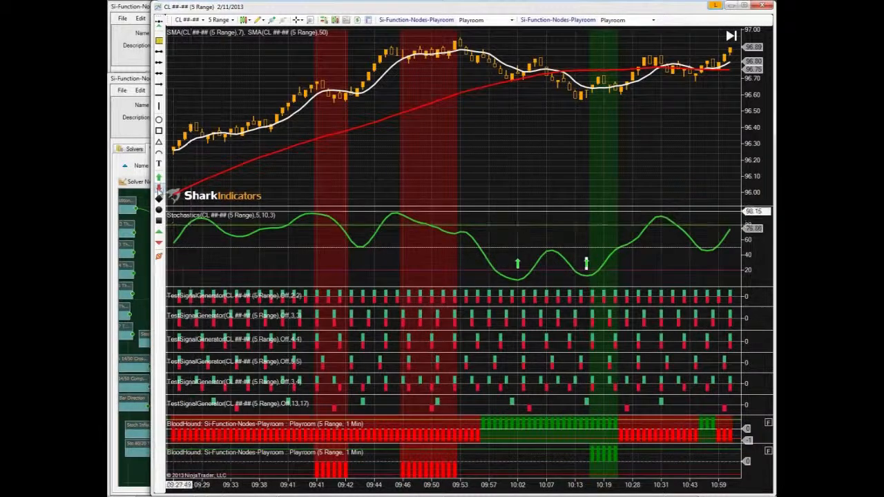
{"action": "left_click", "coordinate": [621, 238]}
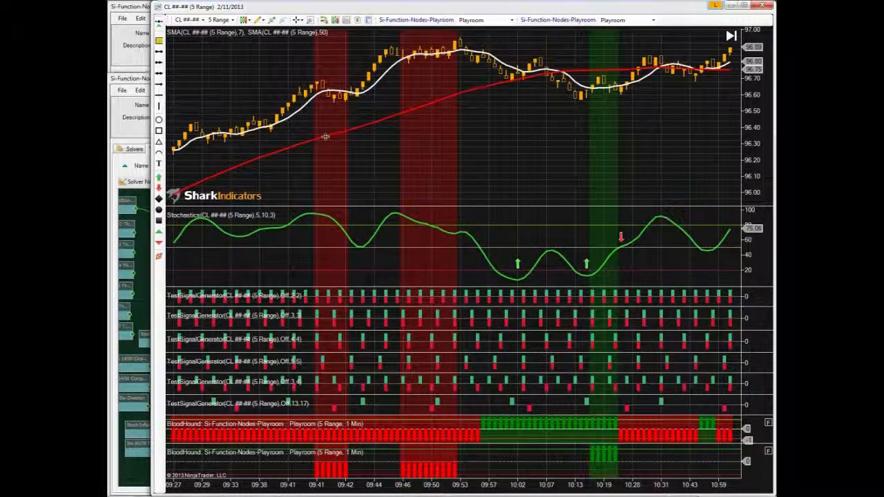
Open the 50-period SMA's indicator settings, examine its Displacement option and close the dialog without applying changes.
{"action": "left_click", "coordinate": [388, 120]}
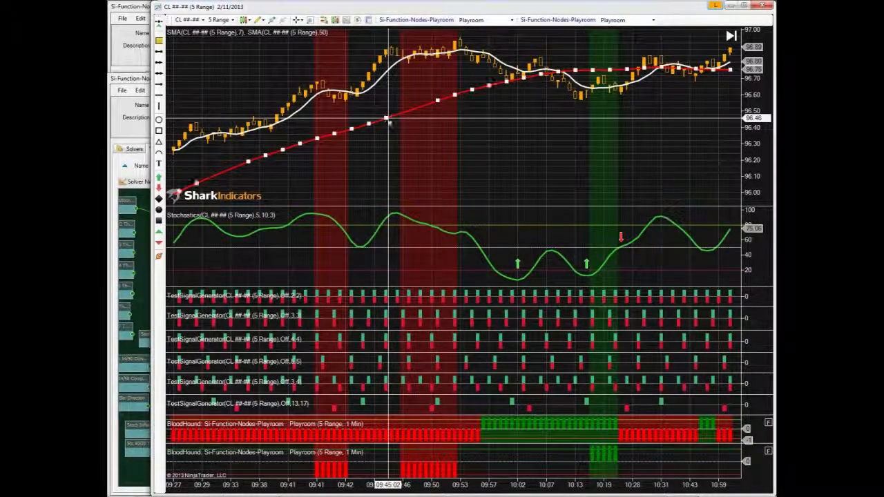
{"action": "double_click", "coordinate": [387, 119]}
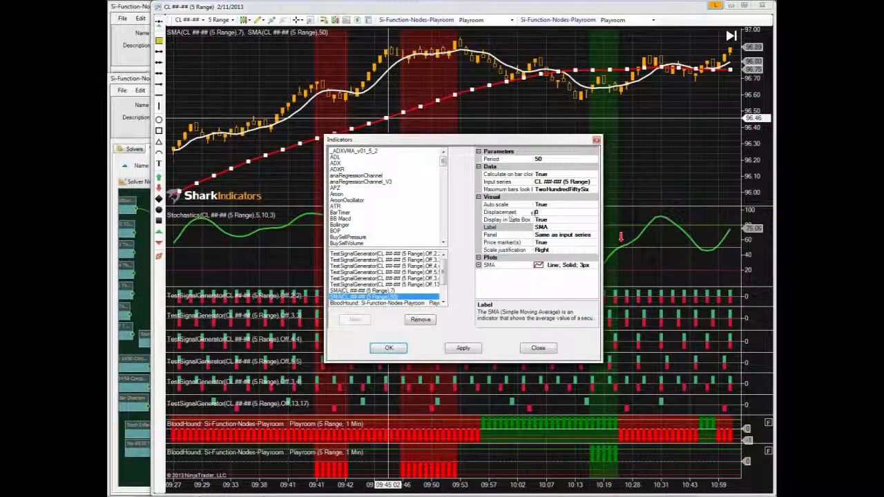
{"action": "left_click", "coordinate": [542, 212]}
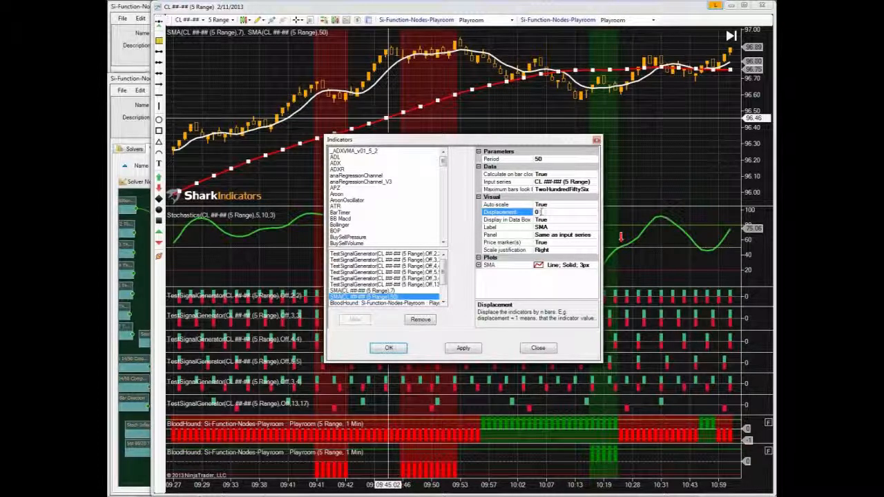
{"action": "double_click", "coordinate": [540, 212]}
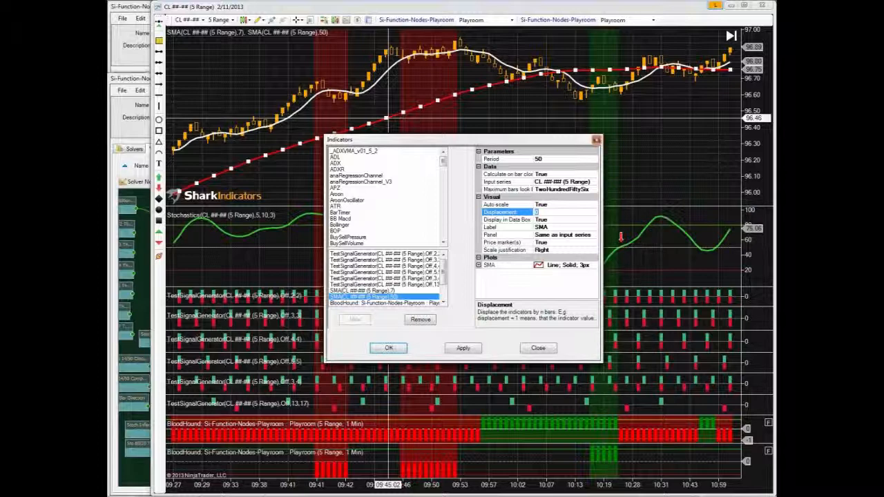
{"action": "left_click", "coordinate": [596, 140]}
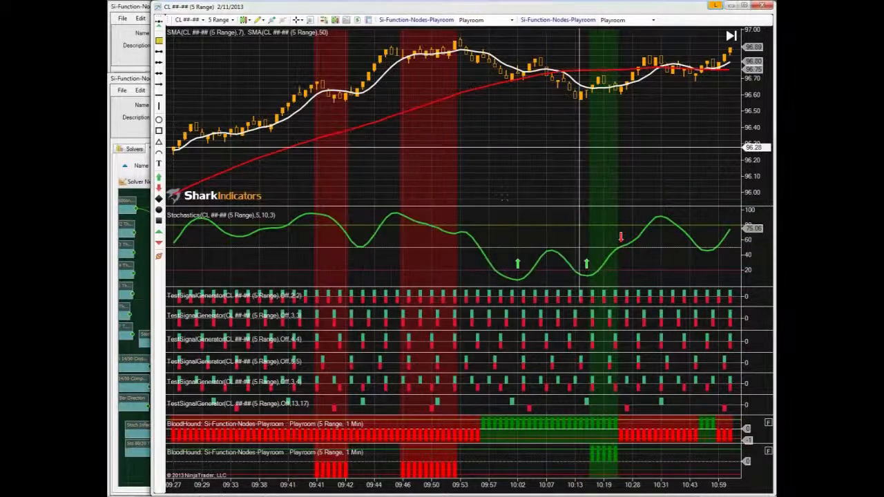
Return to the logic editor and show the properties of the Sto 80/20 Thres node.
{"action": "left_click", "coordinate": [143, 273]}
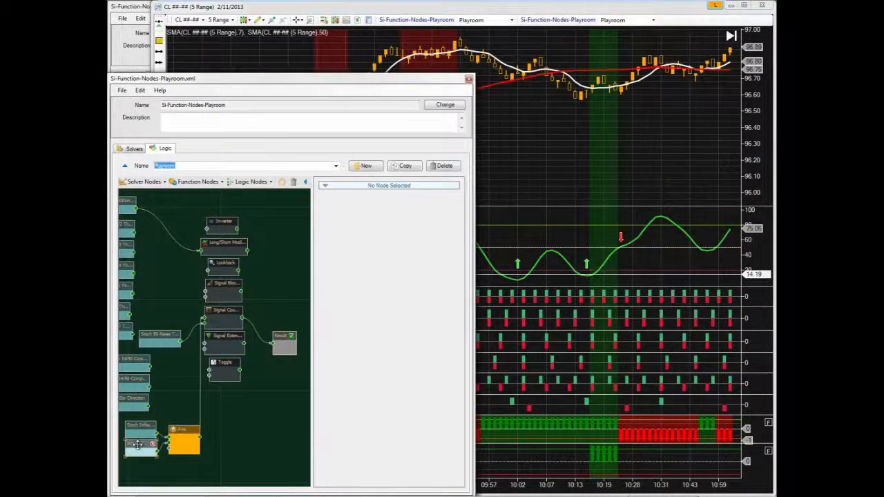
{"action": "left_click", "coordinate": [138, 445]}
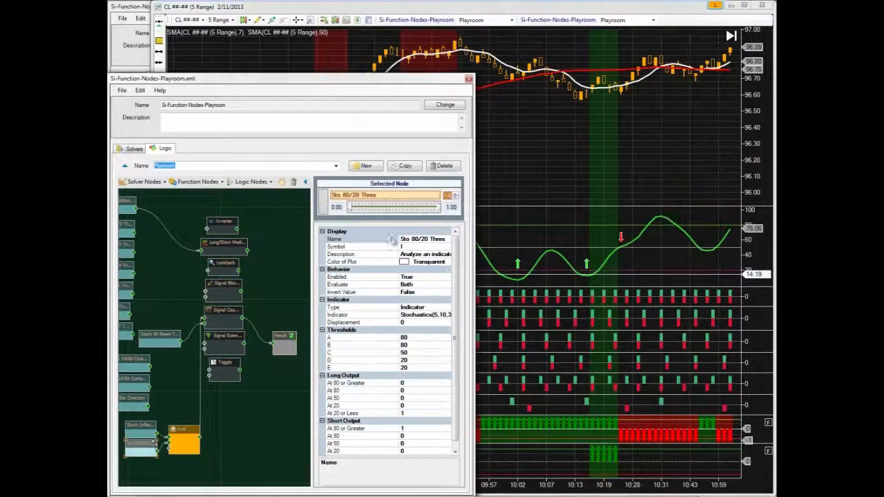
{"action": "left_click", "coordinate": [436, 238]}
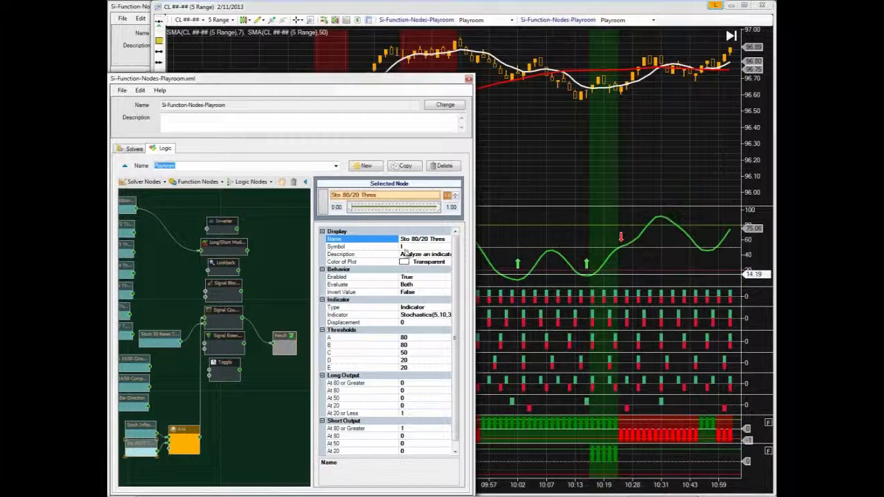
Widen the value column's display and examine the Displacement setting of the Sto 80/20 Thres node.
{"action": "left_click_drag", "start_coordinate": [400, 233], "coordinate": [393, 233]}
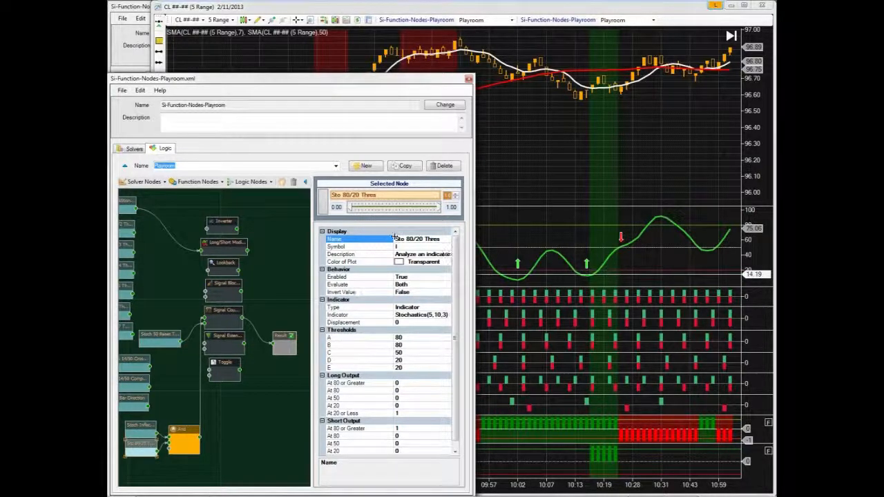
{"action": "left_click", "coordinate": [352, 323]}
{"action": "left_click", "coordinate": [404, 322]}
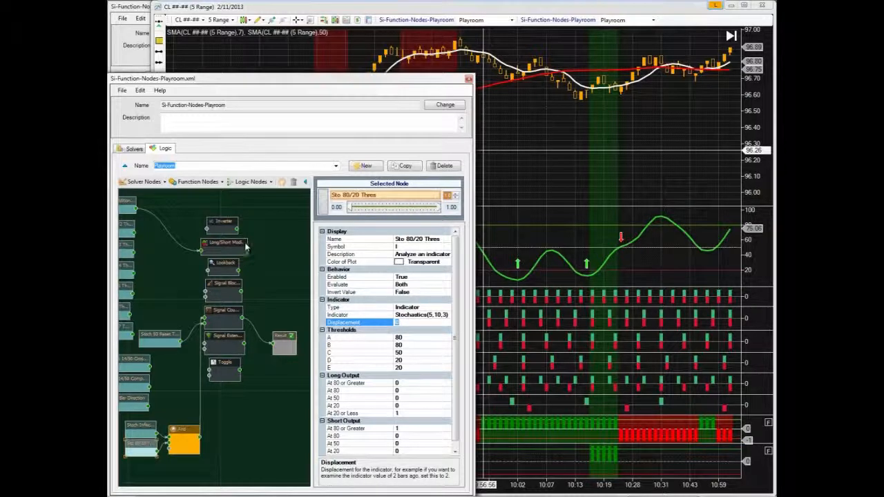
{"action": "left_click", "coordinate": [164, 182]}
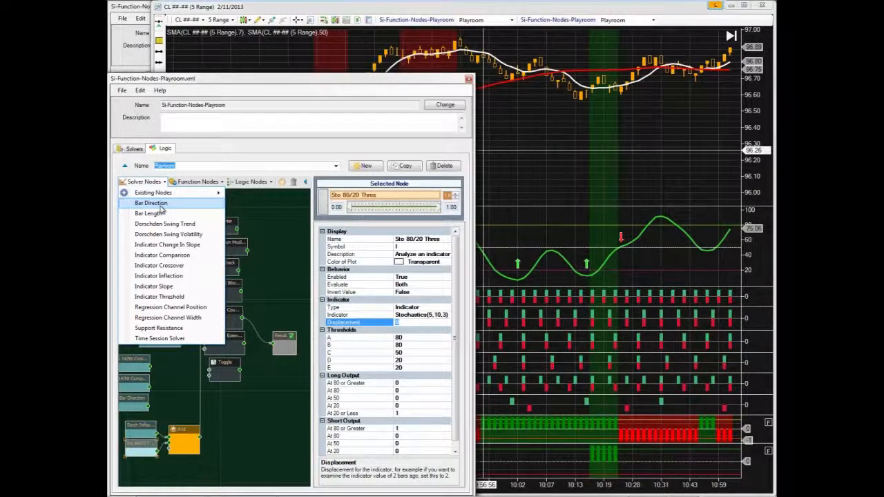
{"action": "left_click", "coordinate": [157, 204]}
{"action": "left_click_drag", "start_coordinate": [230, 345], "coordinate": [274, 353]}
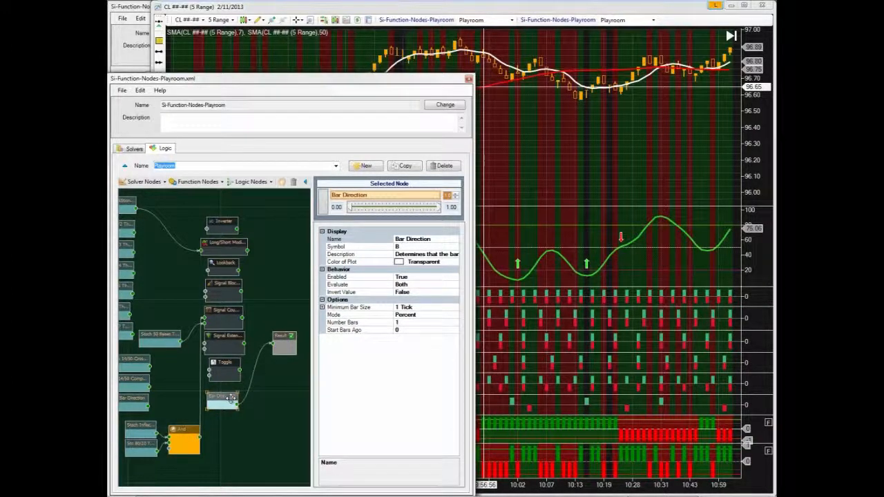
{"action": "key", "text": "Delete"}
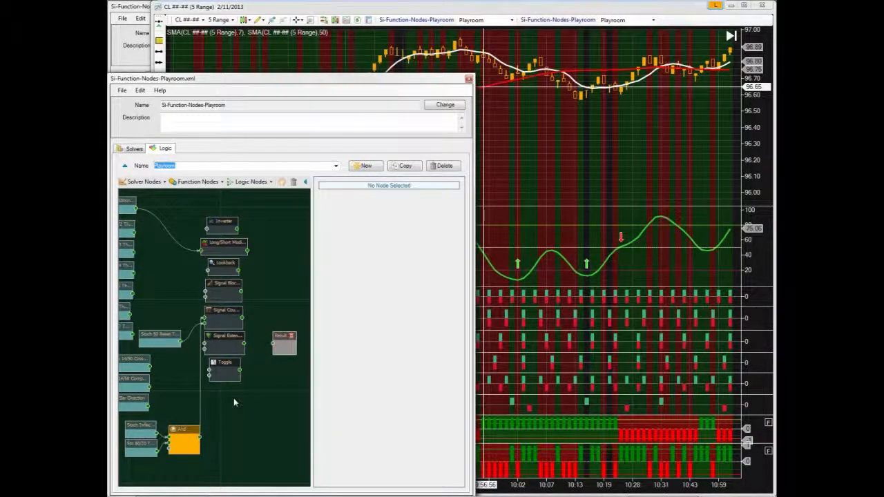
Add an Indicator Comparison node, connect it to the Result node and place it below the Toggle node.
{"action": "right_click", "coordinate": [175, 210]}
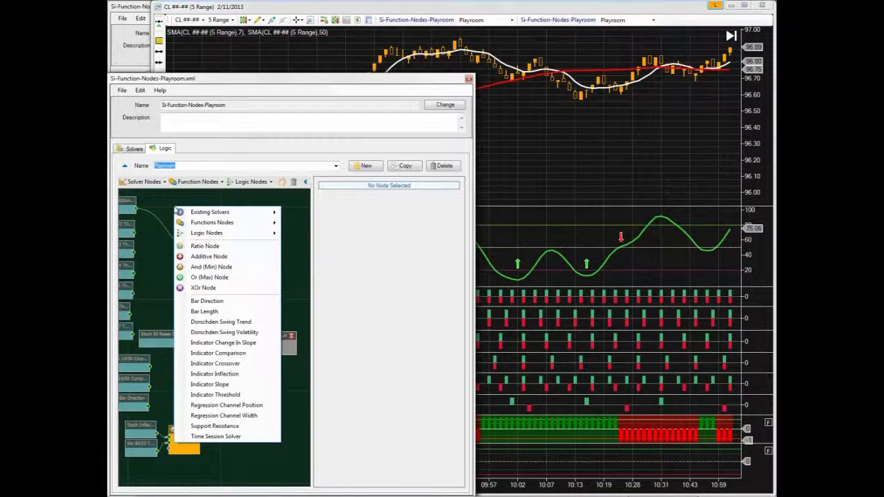
{"action": "left_click", "coordinate": [224, 353]}
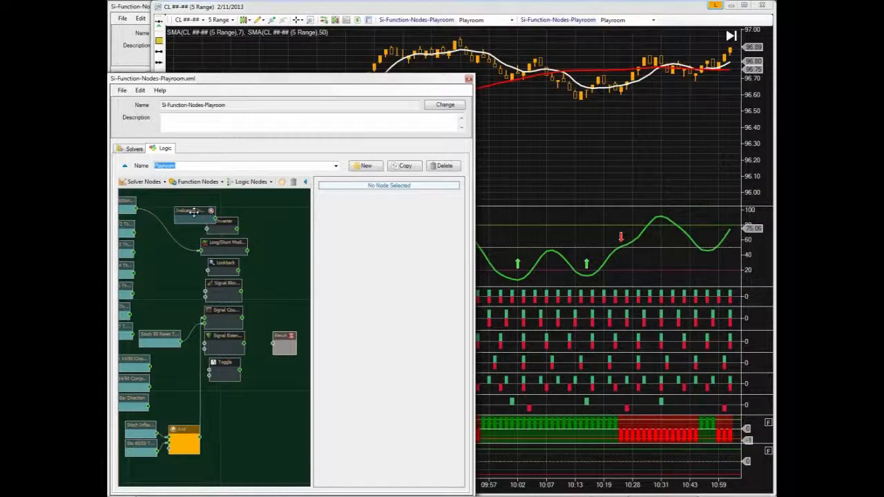
{"action": "left_click_drag", "start_coordinate": [194, 212], "coordinate": [280, 338]}
{"action": "left_click_drag", "start_coordinate": [233, 401], "coordinate": [236, 401]}
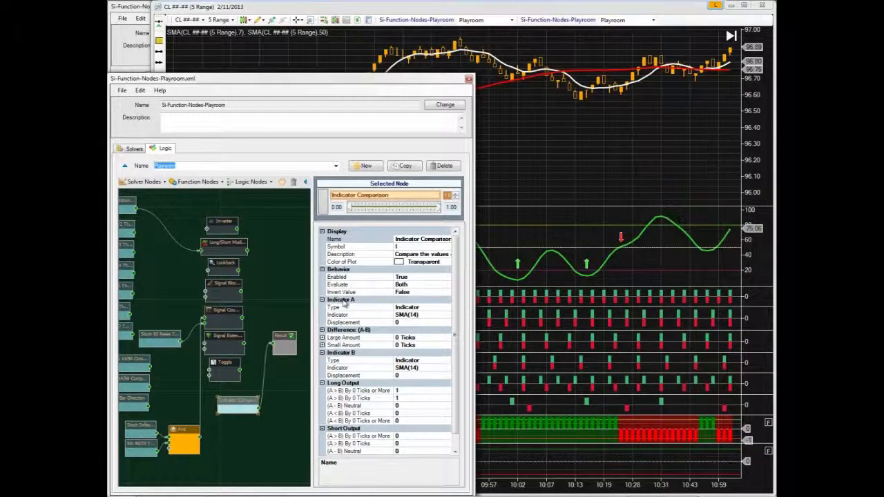
{"action": "left_click", "coordinate": [348, 301]}
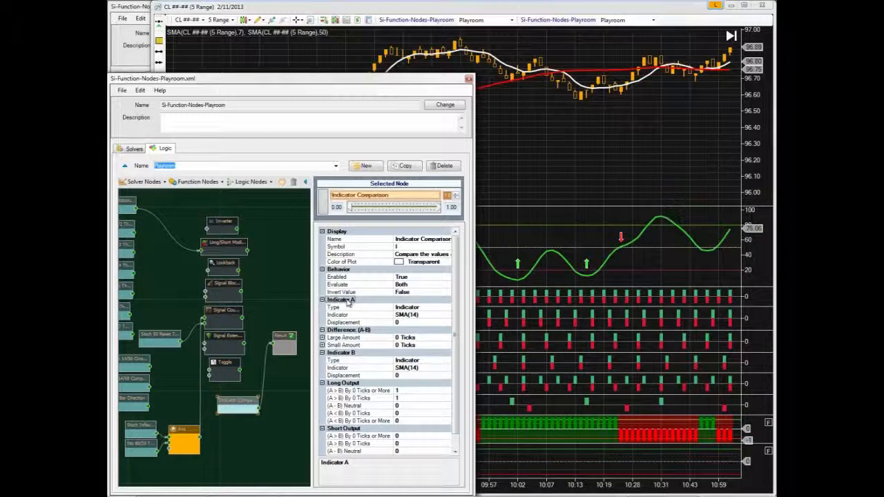
{"action": "left_click_drag", "start_coordinate": [237, 402], "coordinate": [233, 402]}
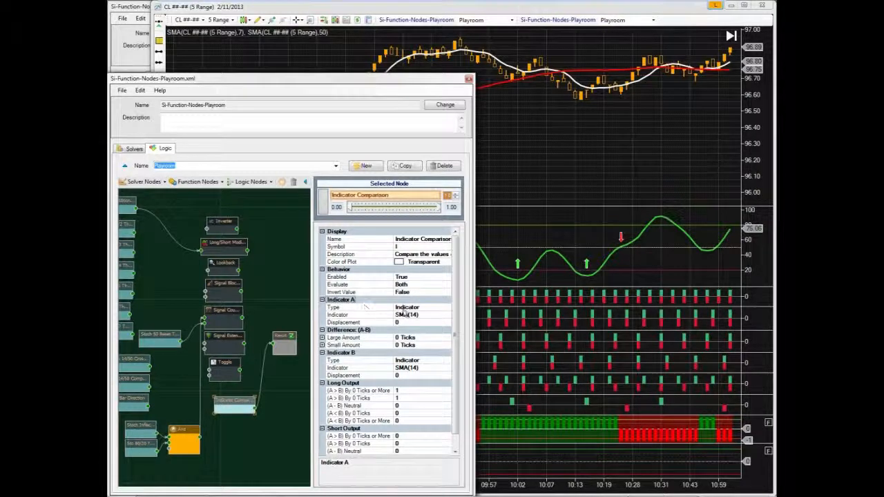
Set the Indicator A type of the Indicator Comparison node to Closing Price.
{"action": "left_click", "coordinate": [438, 308]}
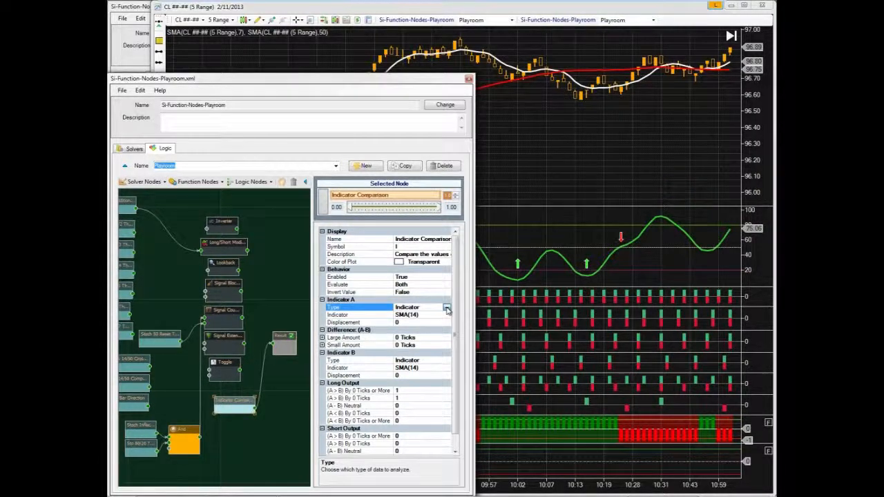
{"action": "left_click", "coordinate": [447, 308]}
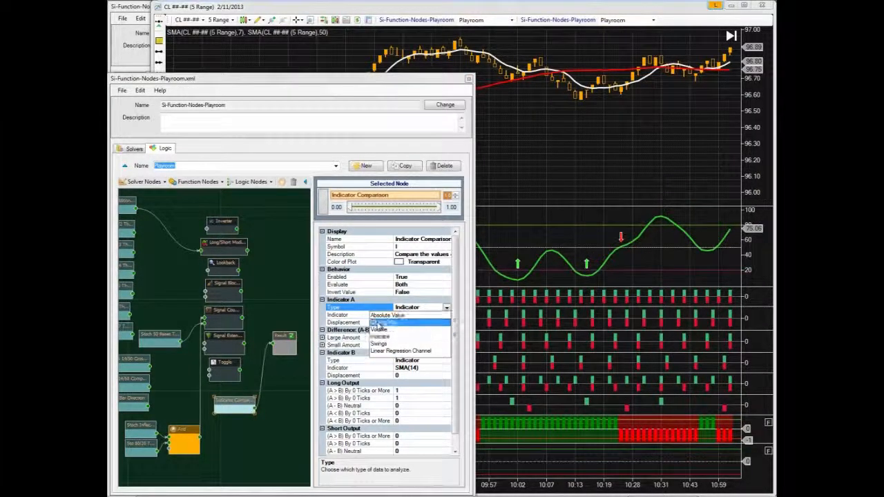
{"action": "left_click", "coordinate": [394, 323]}
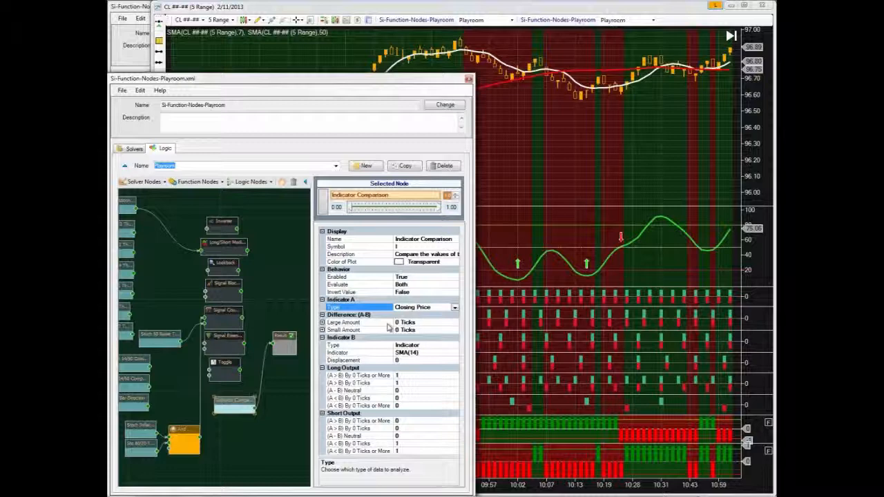
{"action": "double_click", "coordinate": [407, 307]}
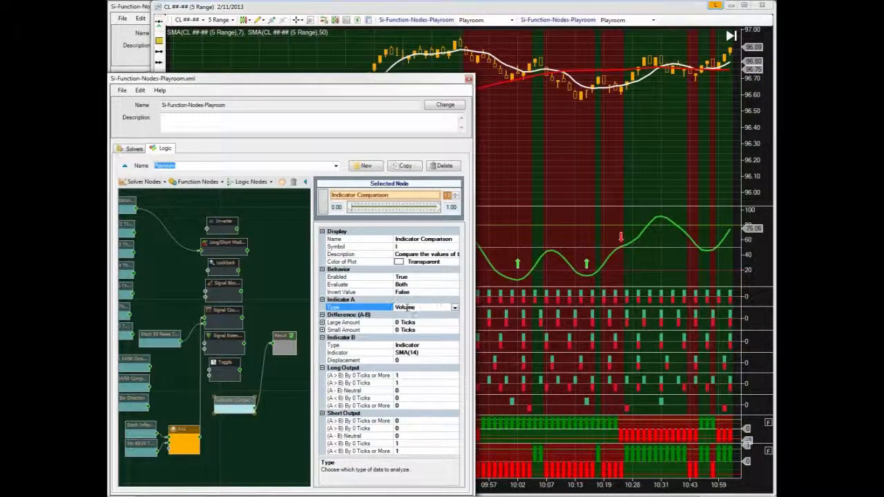
{"action": "left_click", "coordinate": [406, 359]}
{"action": "left_click", "coordinate": [404, 360]}
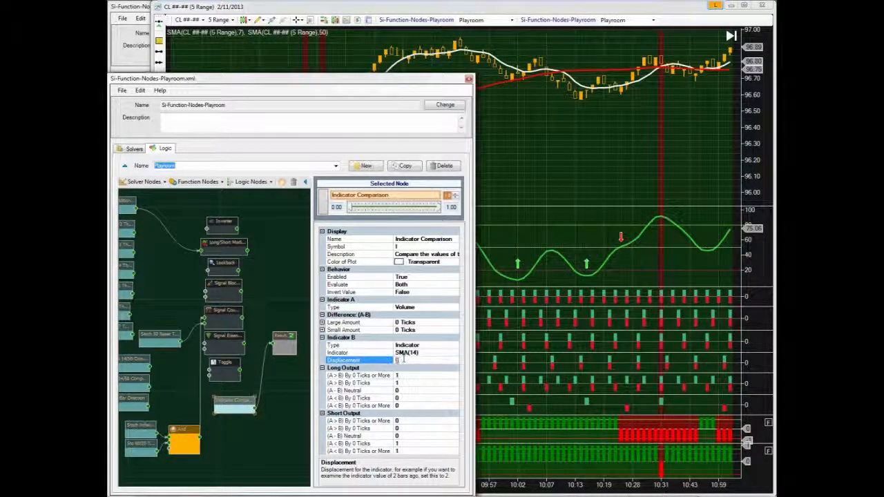
{"action": "left_click", "coordinate": [414, 308]}
{"action": "left_click", "coordinate": [454, 309]}
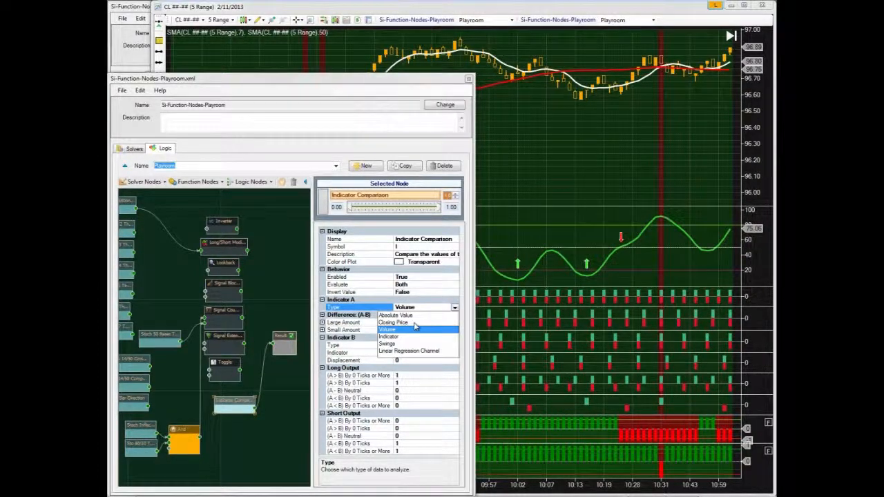
{"action": "left_click", "coordinate": [401, 330]}
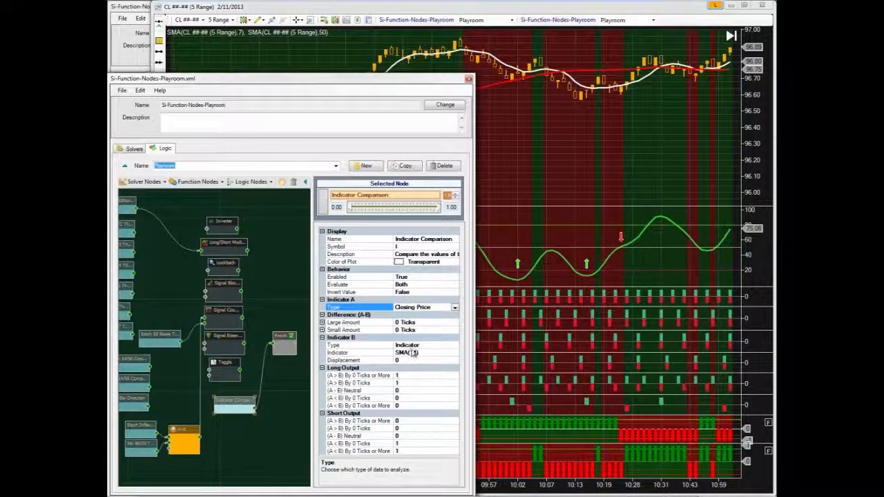
Keep Indicator B's type as Indicator and choose SiChameleon as its indicator.
{"action": "left_click", "coordinate": [404, 345]}
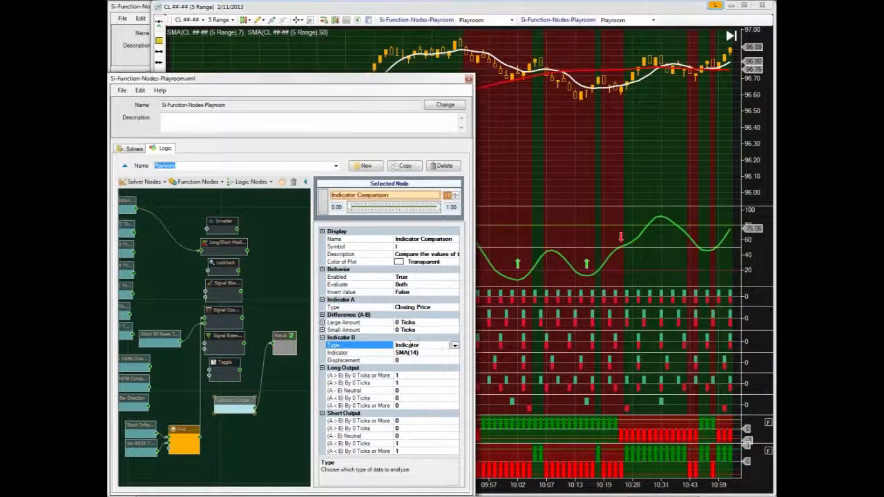
{"action": "left_click", "coordinate": [454, 345]}
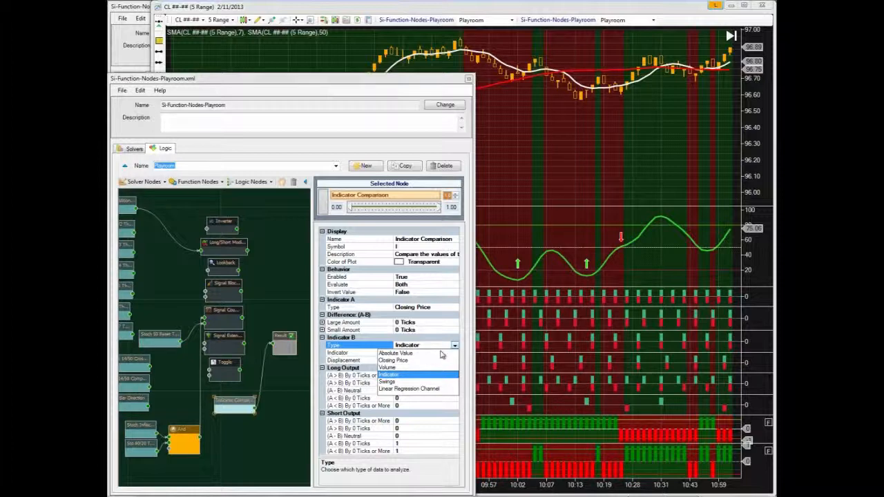
{"action": "left_click", "coordinate": [418, 352]}
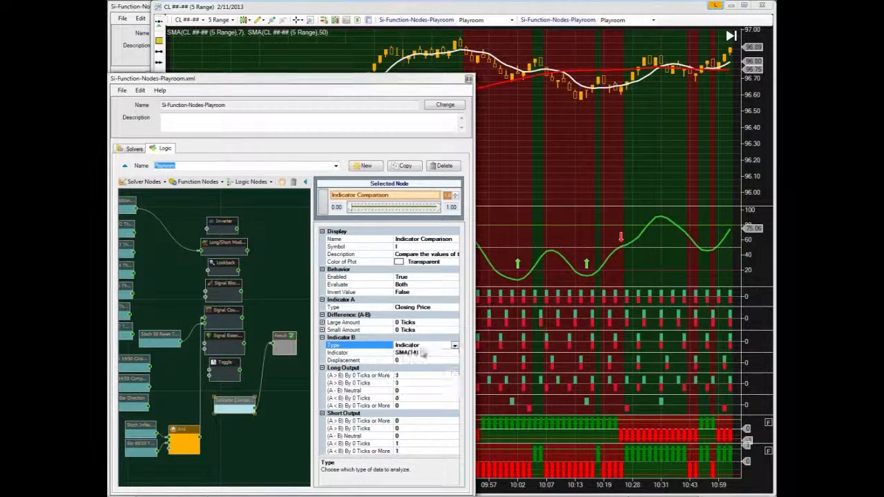
{"action": "left_click", "coordinate": [422, 352]}
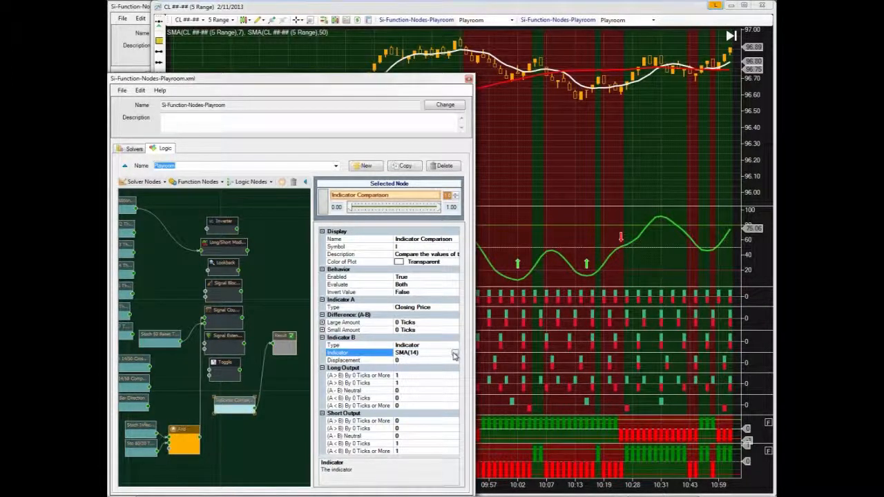
{"action": "left_click", "coordinate": [455, 354]}
{"action": "left_click", "coordinate": [246, 230]}
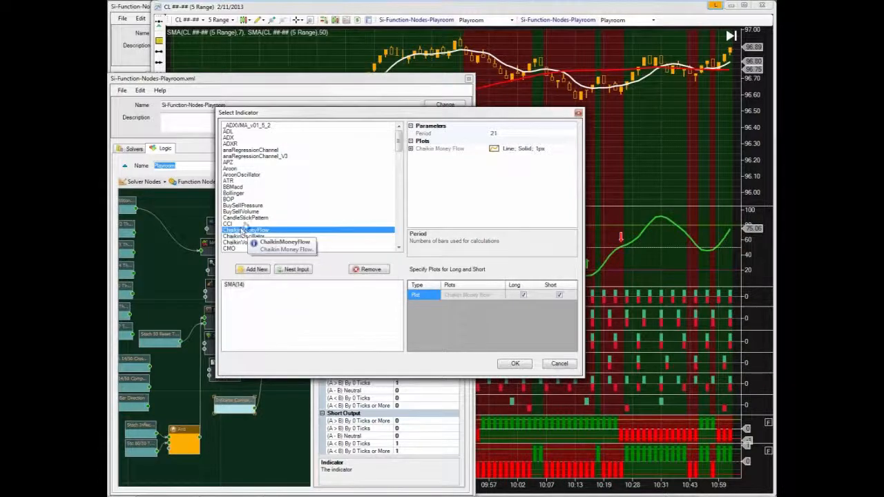
{"action": "key", "text": "s"}
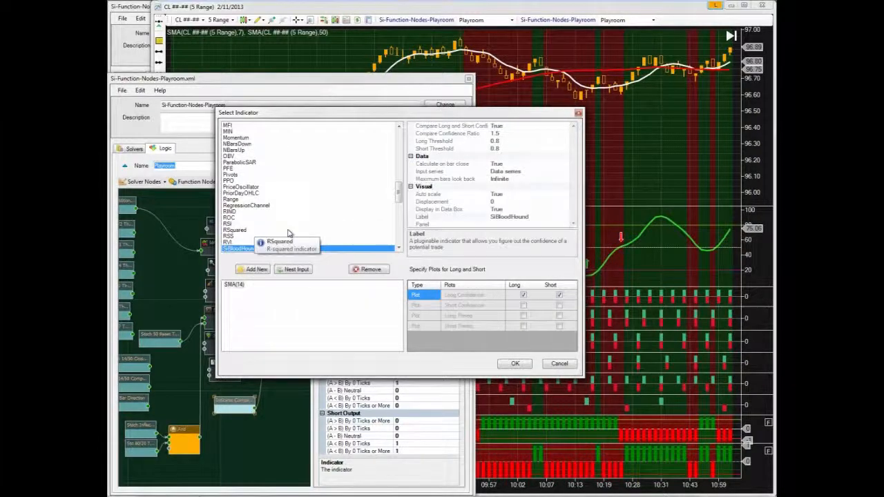
{"action": "left_click", "coordinate": [398, 248]}
{"action": "left_click", "coordinate": [398, 248]}
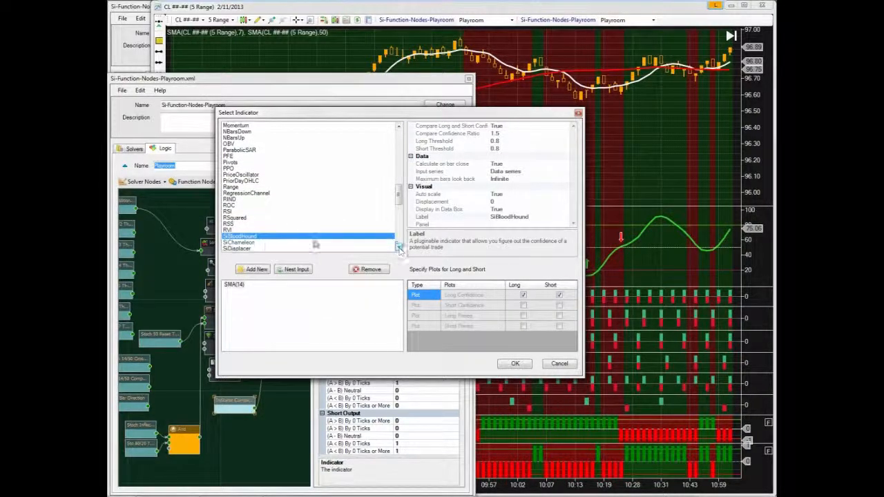
{"action": "left_click", "coordinate": [245, 243]}
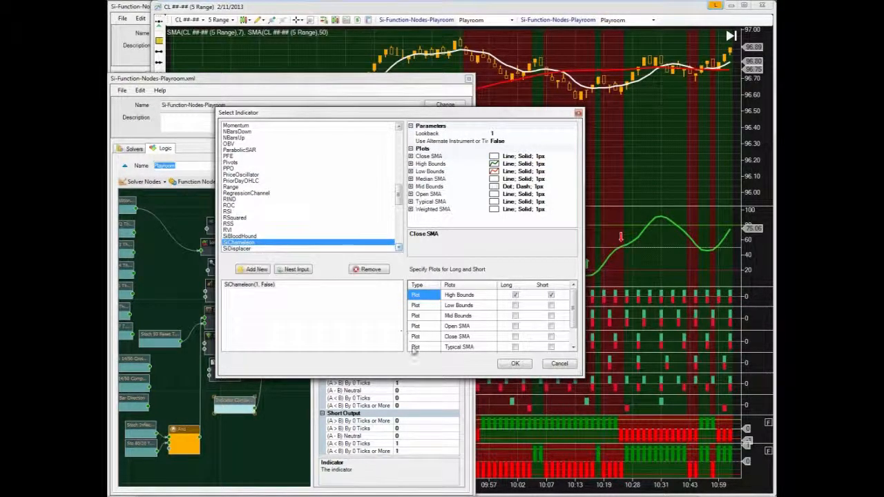
Enlarge the indicator dialog, select SiChameleon's Open SMA plot for both Long and Short, and apply the selection.
{"action": "left_click_drag", "start_coordinate": [416, 377], "coordinate": [407, 428]}
{"action": "left_click_drag", "start_coordinate": [573, 367], "coordinate": [572, 382]}
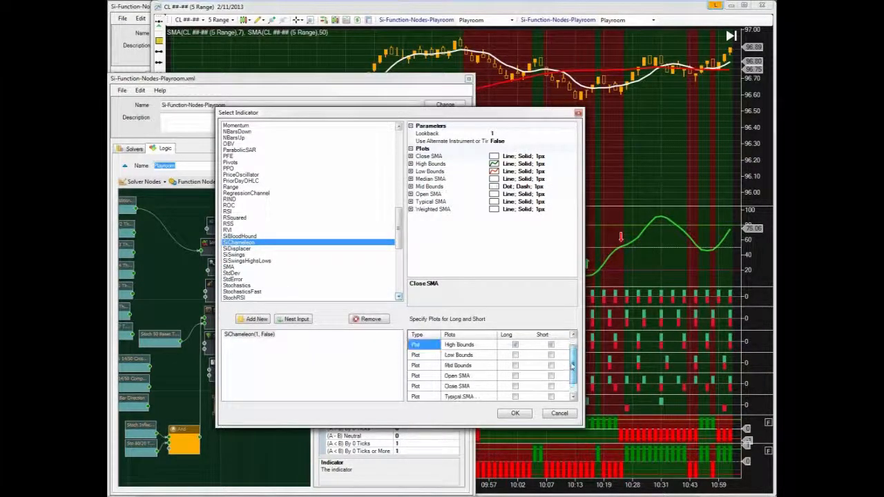
{"action": "left_click", "coordinate": [461, 356]}
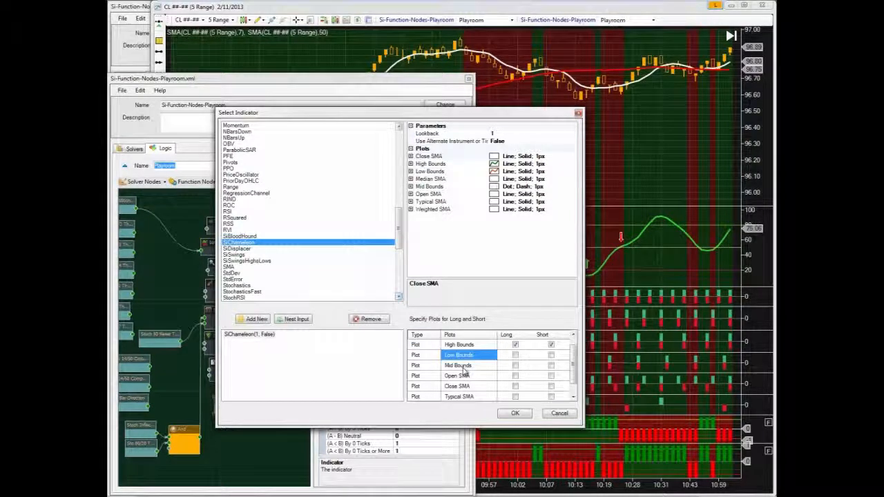
{"action": "left_click", "coordinate": [461, 376]}
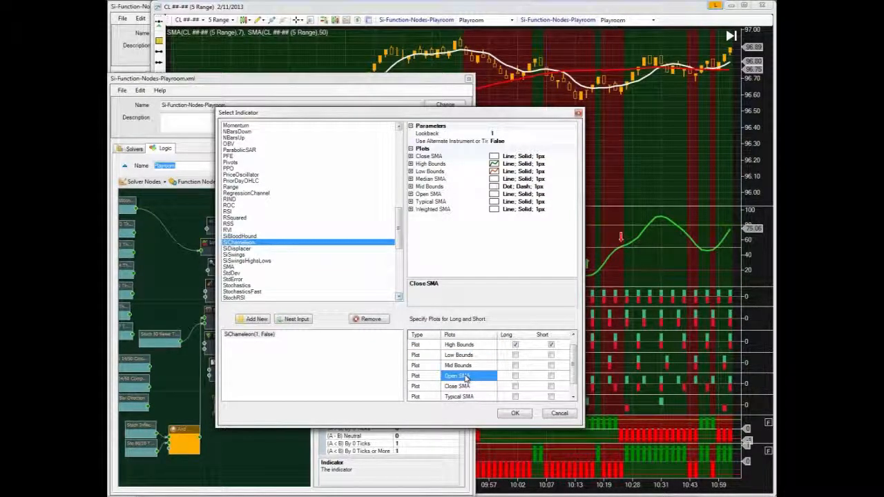
{"action": "left_click", "coordinate": [515, 378]}
{"action": "left_click", "coordinate": [515, 378]}
{"action": "left_click", "coordinate": [551, 378]}
{"action": "left_click", "coordinate": [550, 377]}
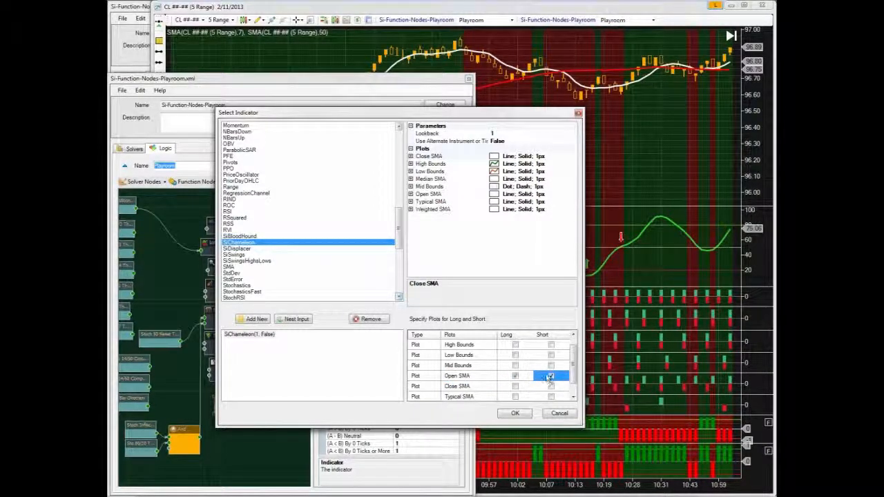
{"action": "left_click", "coordinate": [515, 413]}
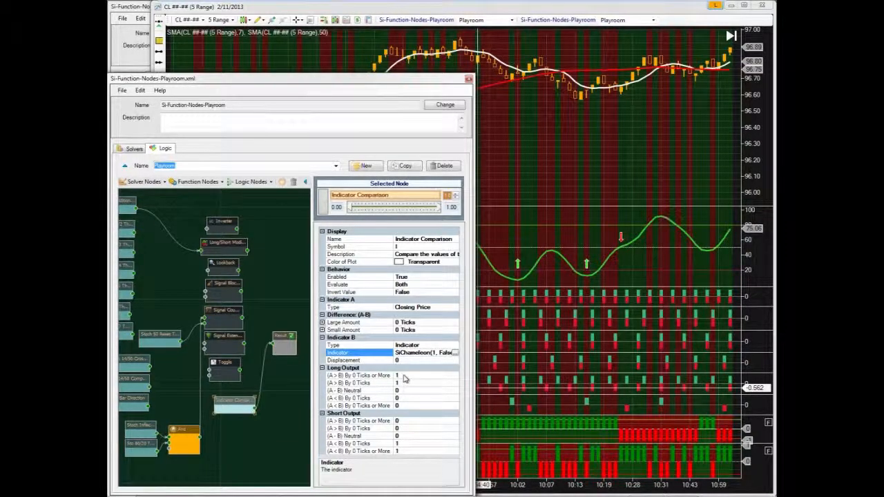
Examine the comparison node's Long and Short Output settings and bring the chart forward to inspect the resulting signals.
{"action": "left_click", "coordinate": [366, 376]}
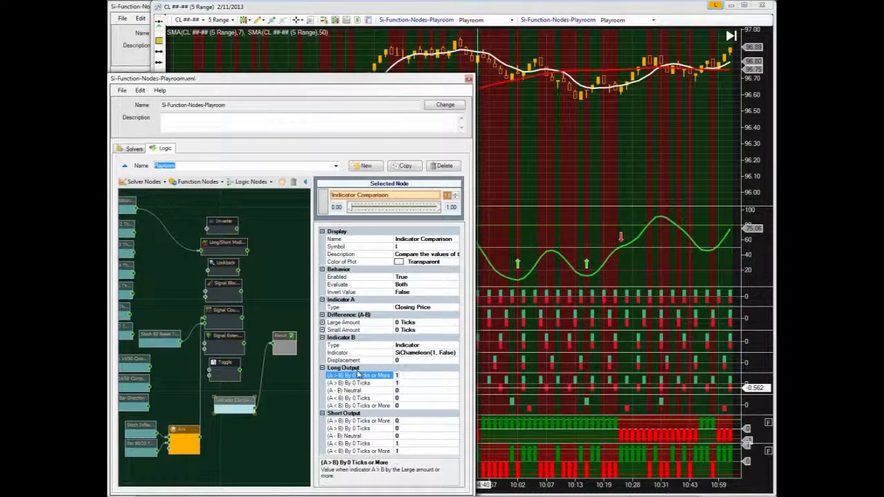
{"action": "left_click", "coordinate": [399, 383]}
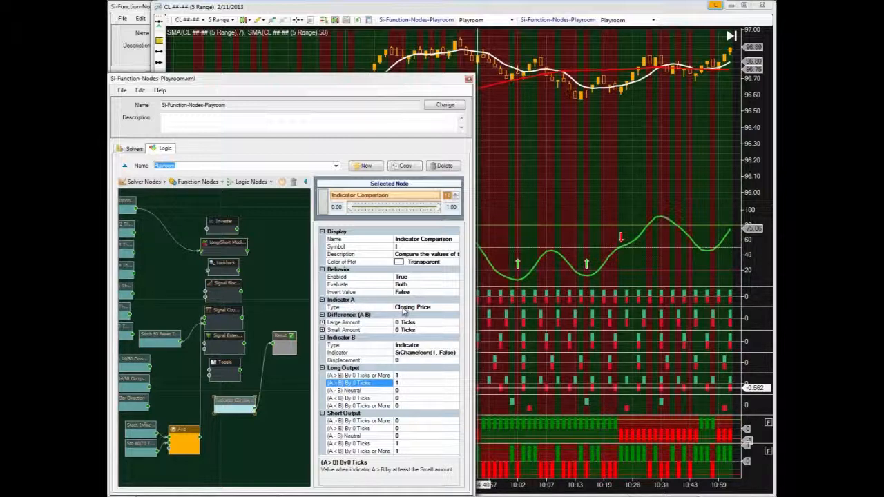
{"action": "left_click", "coordinate": [408, 353]}
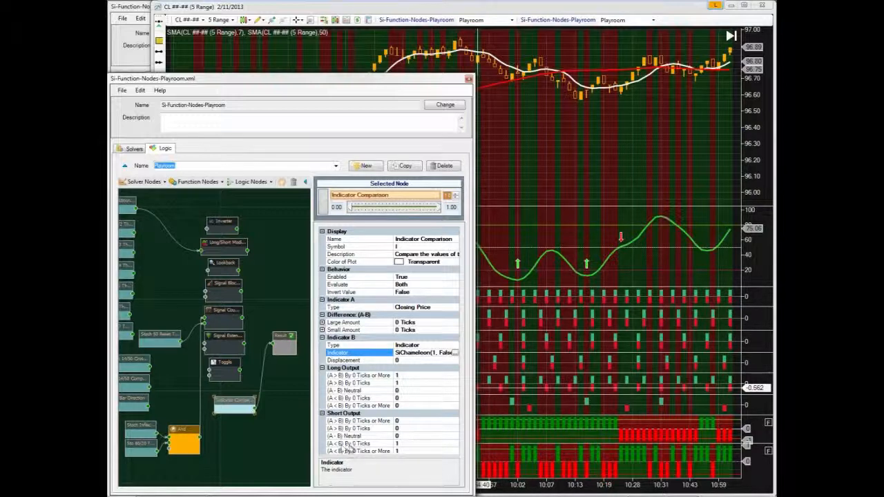
{"action": "left_click", "coordinate": [399, 450]}
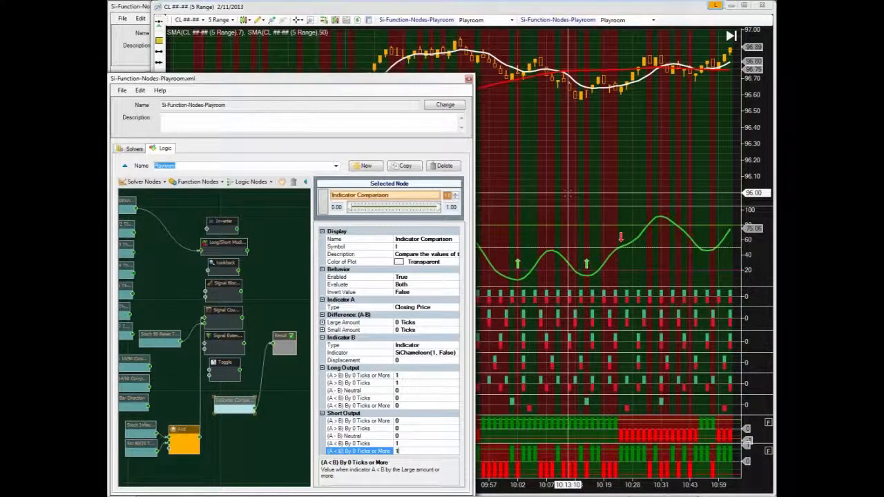
{"action": "left_click", "coordinate": [479, 373]}
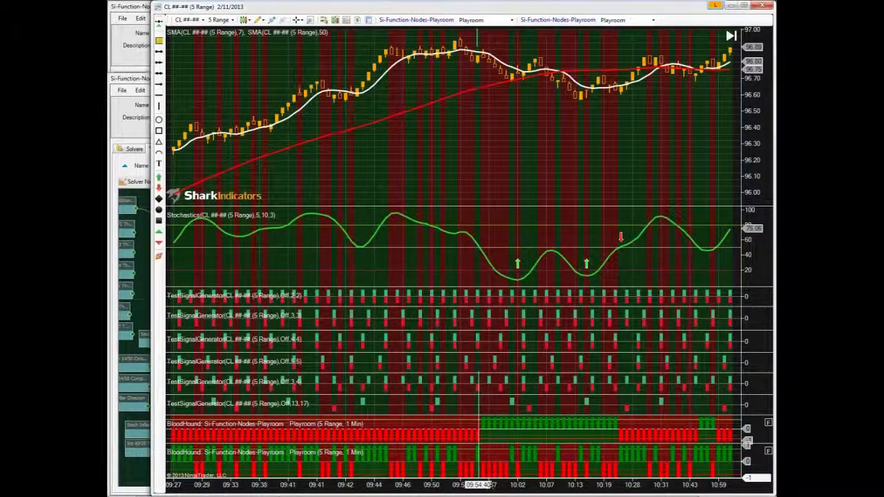
Set the displacement of Indicator B in the Indicator Comparison node to 1.
{"action": "left_click_drag", "start_coordinate": [479, 372], "coordinate": [439, 373]}
{"action": "left_click_drag", "start_coordinate": [439, 485], "coordinate": [295, 485]}
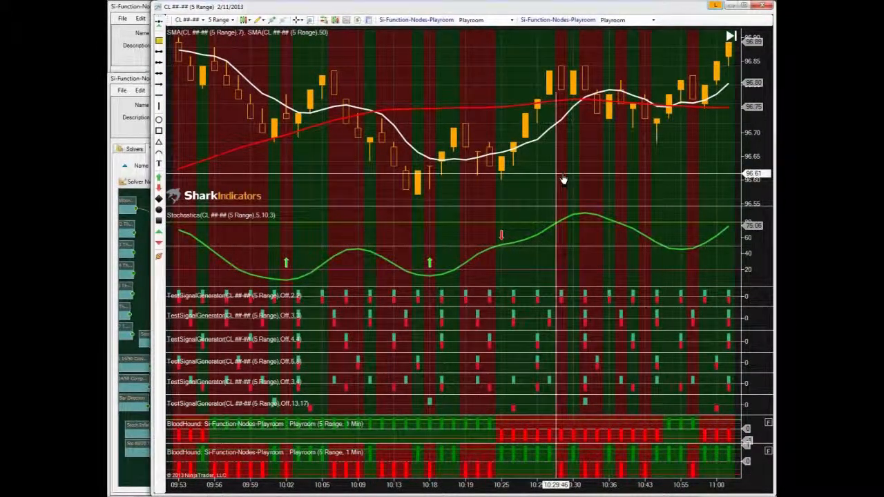
{"action": "left_click_drag", "start_coordinate": [562, 181], "coordinate": [634, 176]}
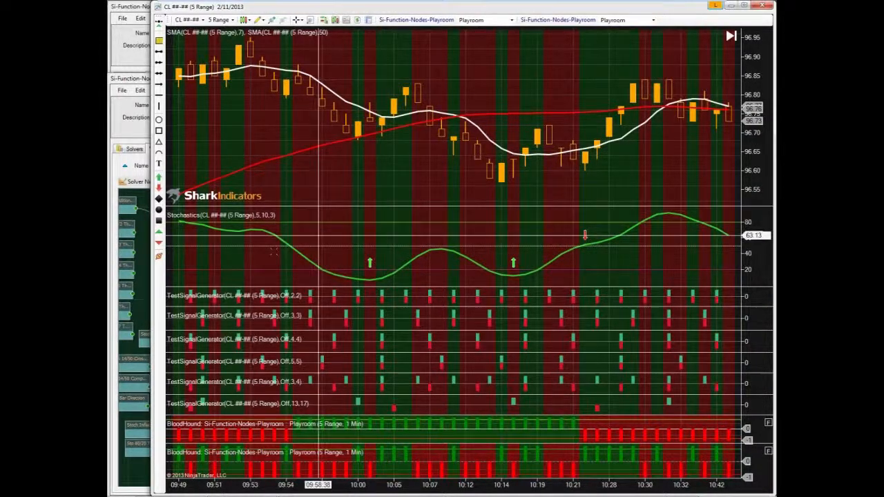
{"action": "left_click", "coordinate": [145, 276]}
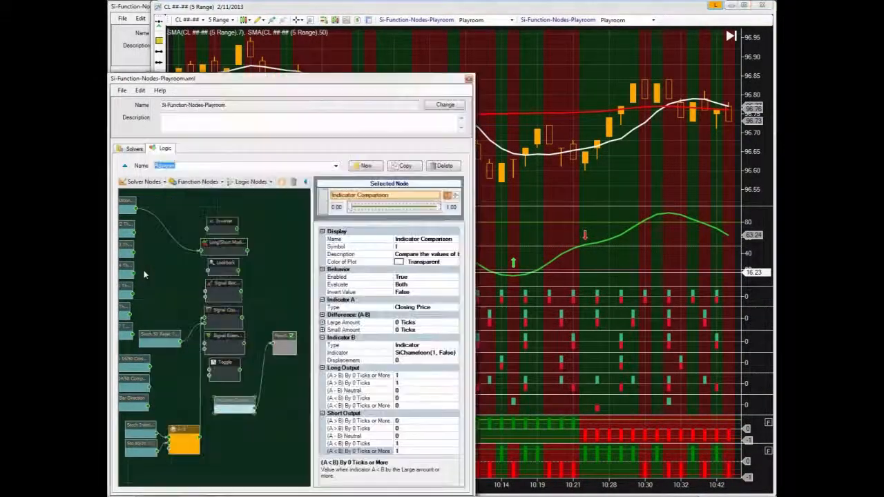
{"action": "left_click", "coordinate": [230, 400]}
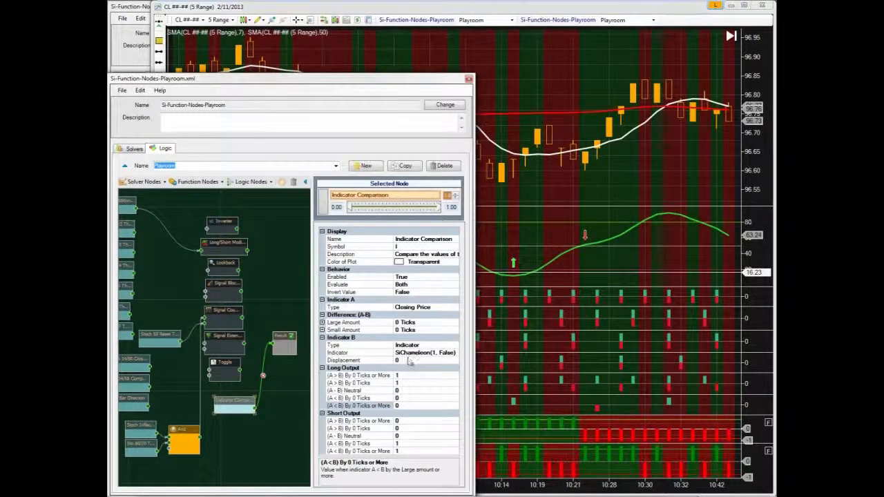
{"action": "left_click", "coordinate": [407, 361]}
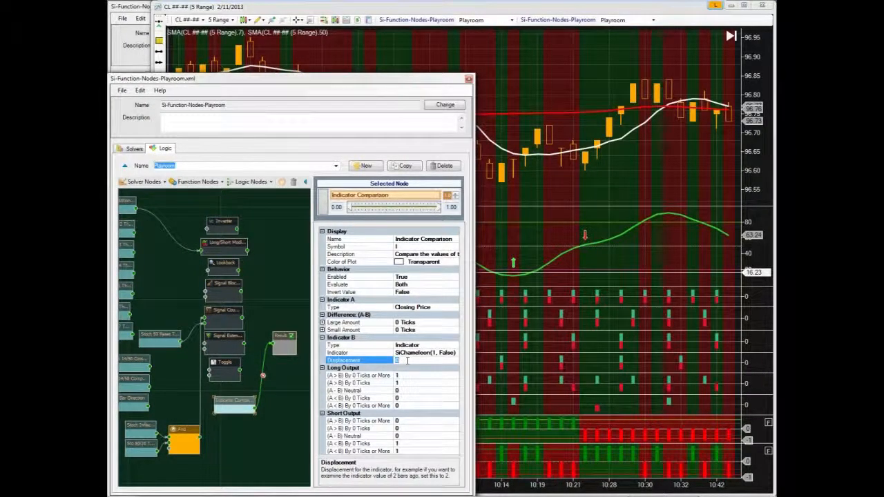
{"action": "type", "text": "1"}
{"action": "left_click", "coordinate": [406, 375]}
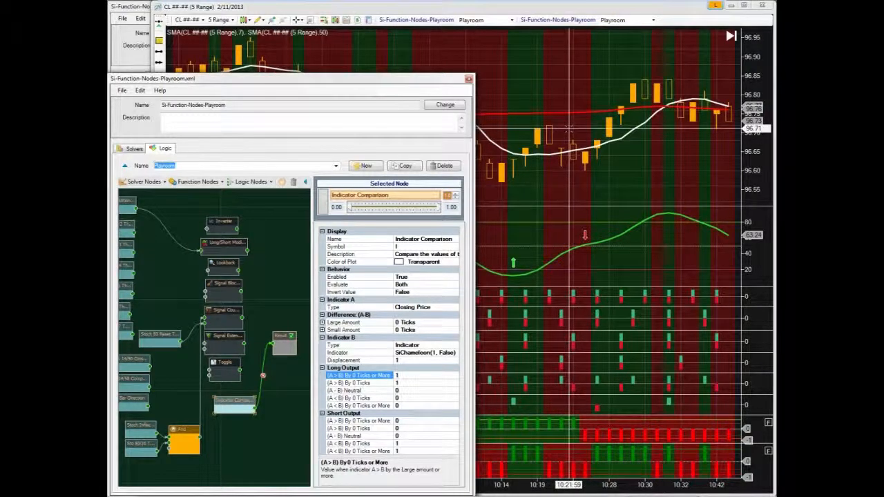
On the chart, mark the last visible bar's close with a blue dot and the previous bar's open with a red diamond.
{"action": "left_click", "coordinate": [567, 129]}
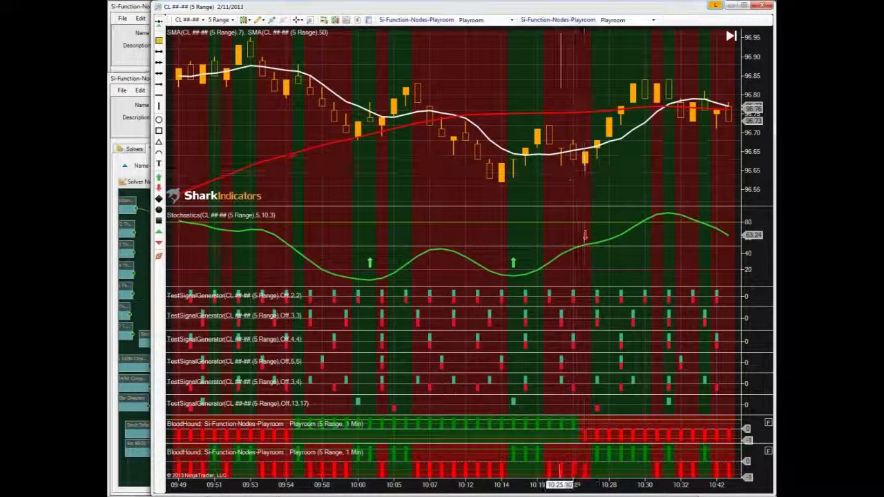
{"action": "mouse_move", "coordinate": [569, 191]}
{"action": "left_mouse_down"}
{"action": "mouse_move", "coordinate": [645, 190]}
{"action": "mouse_move", "coordinate": [645, 177]}
{"action": "mouse_move", "coordinate": [695, 181]}
{"action": "left_mouse_up"}
{"action": "left_click", "coordinate": [159, 211]}
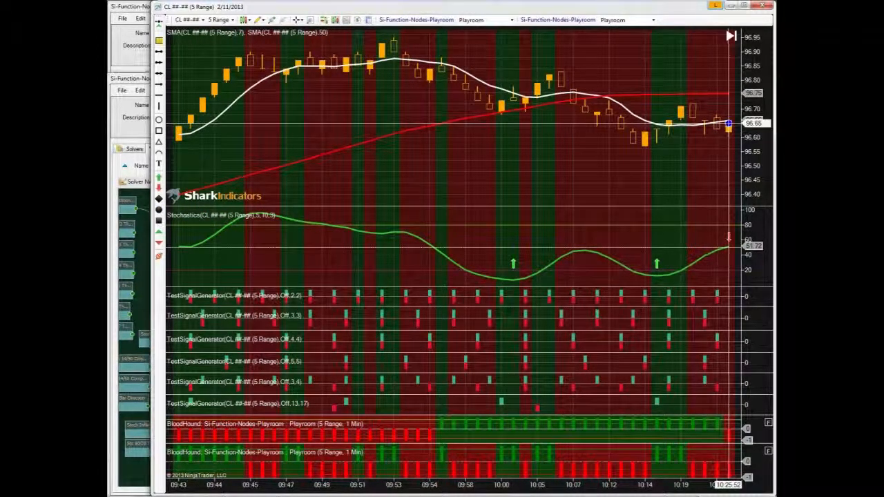
{"action": "left_click", "coordinate": [728, 123]}
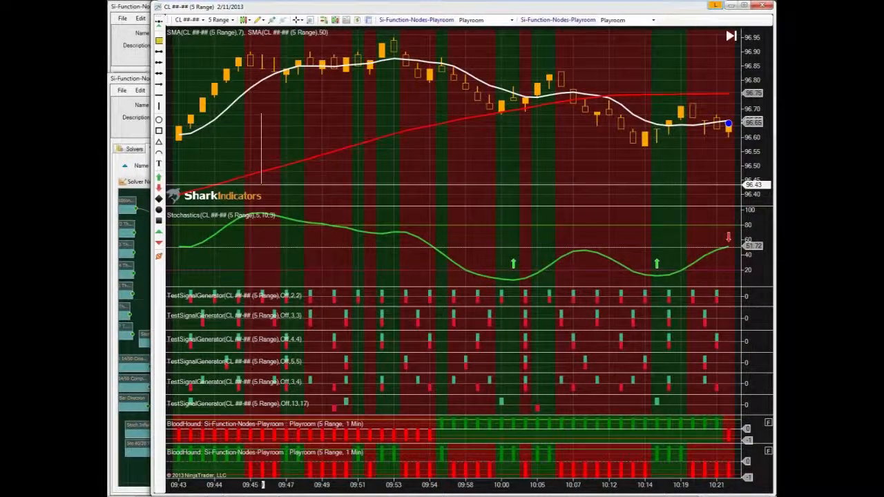
{"action": "left_click", "coordinate": [159, 200]}
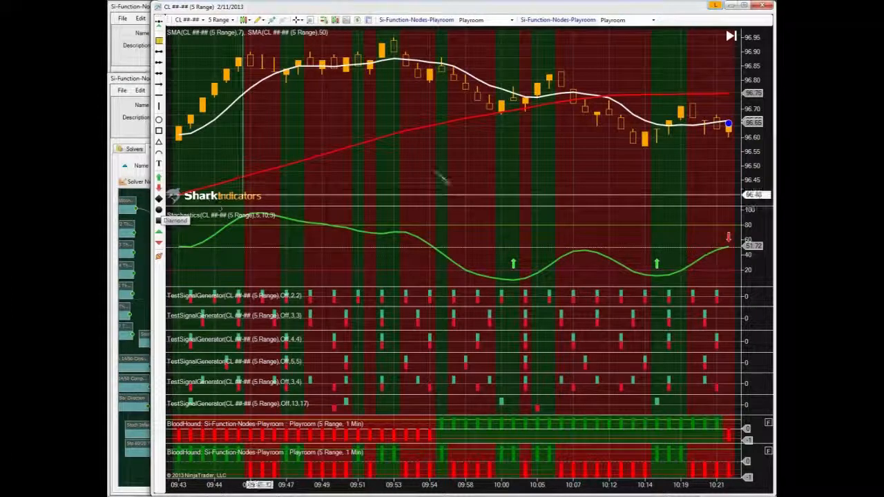
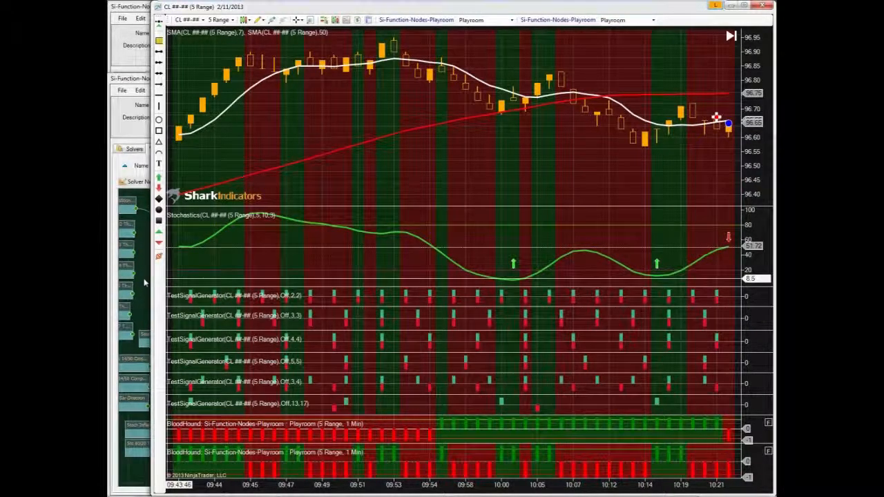
Change the Indicator A type of the Indicator Comparison node to Indicator.
{"action": "left_click", "coordinate": [145, 281]}
{"action": "left_click", "coordinate": [233, 401]}
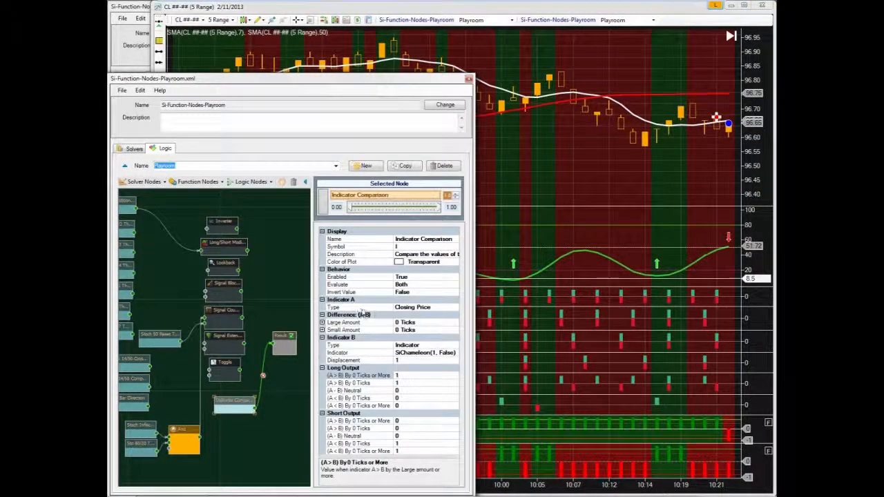
{"action": "left_click", "coordinate": [435, 307]}
{"action": "left_click", "coordinate": [454, 308]}
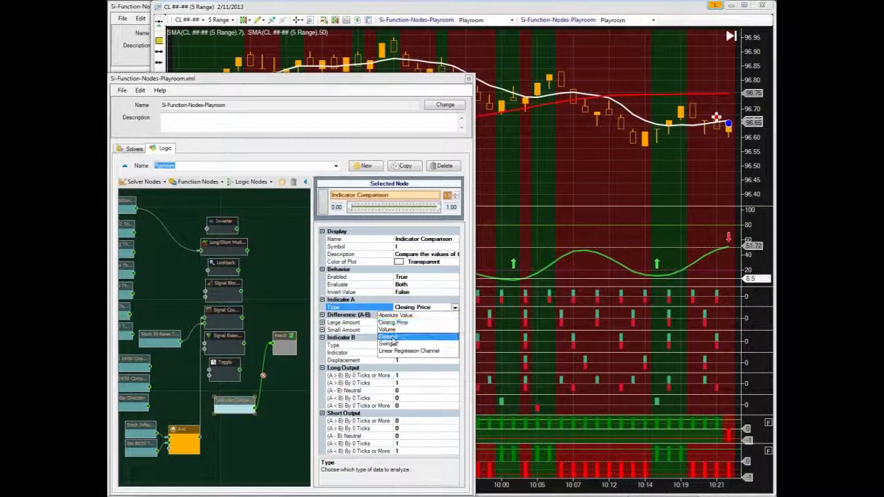
{"action": "left_click", "coordinate": [389, 336]}
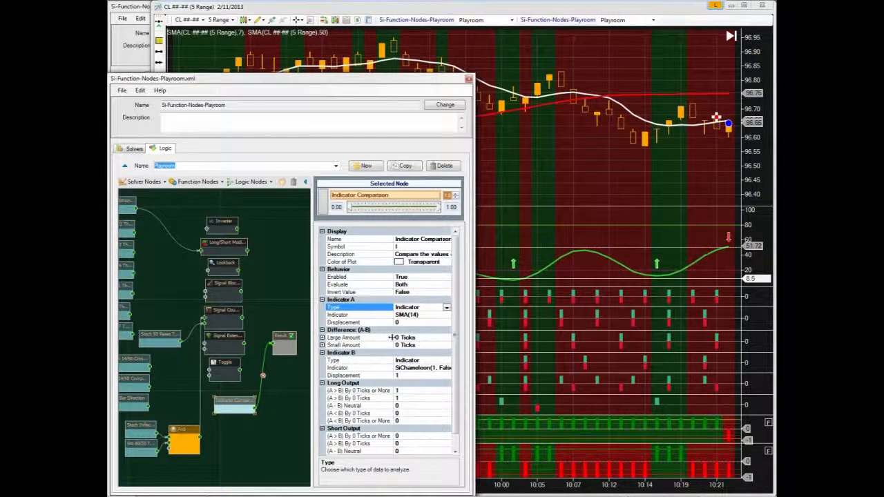
Choose SiChameleon as the indicator for Indicator A in place of the SMA.
{"action": "left_click", "coordinate": [404, 316]}
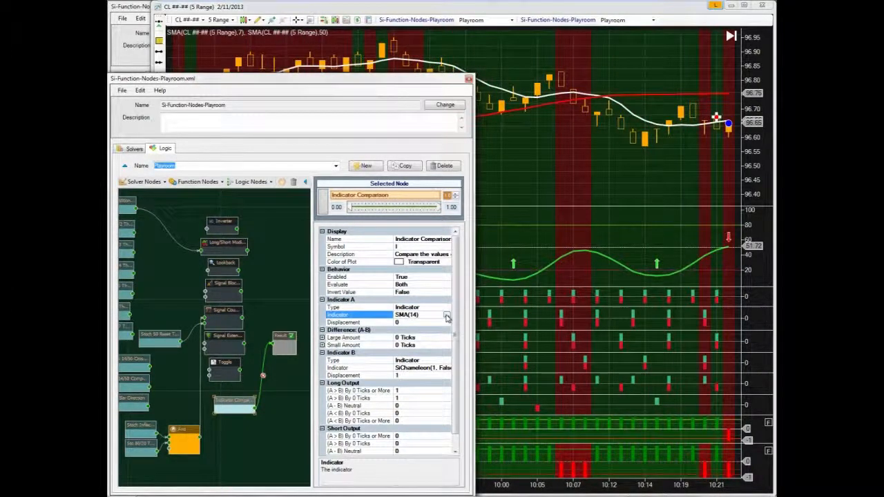
{"action": "left_click", "coordinate": [446, 315]}
{"action": "left_click", "coordinate": [255, 248]}
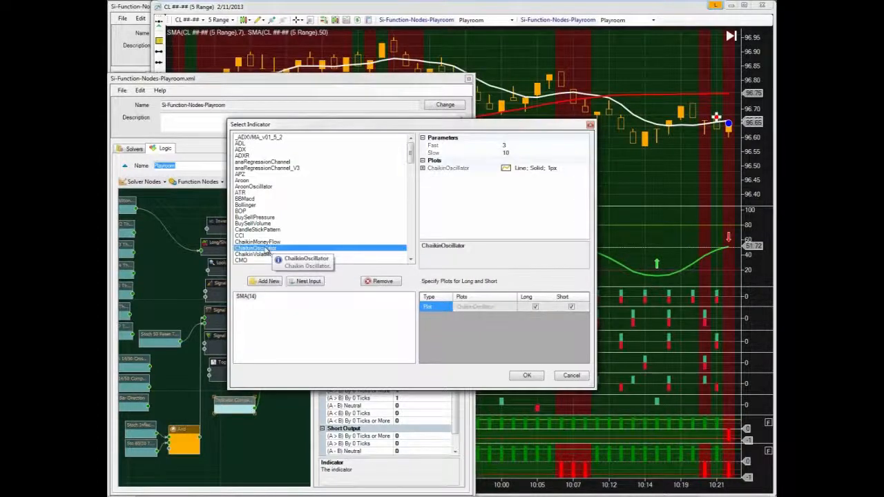
{"action": "key", "text": "s"}
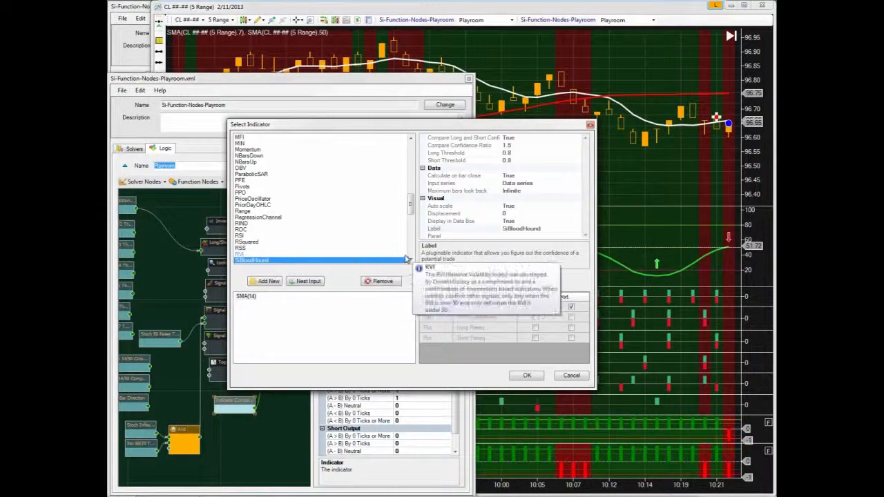
{"action": "left_click", "coordinate": [410, 260]}
{"action": "left_click", "coordinate": [252, 260]}
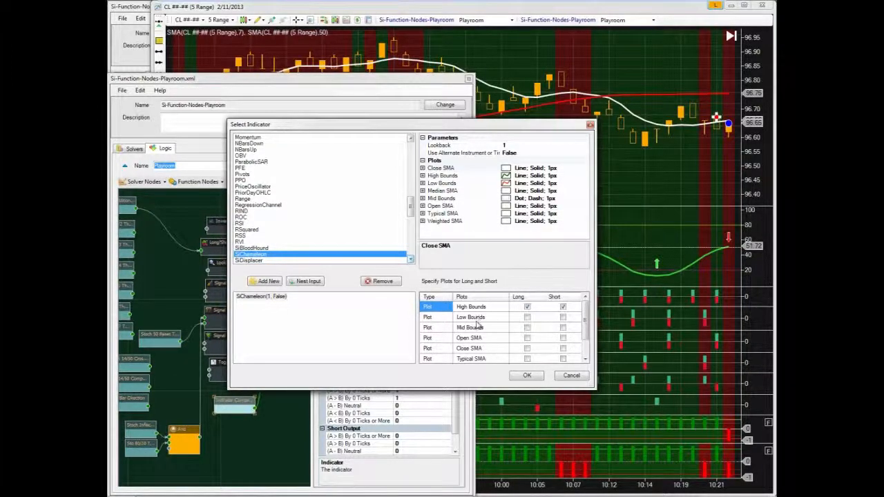
Assign SiChameleon's High Bounds plot to both Long and Short and apply the indicator selection.
{"action": "left_click", "coordinate": [562, 319]}
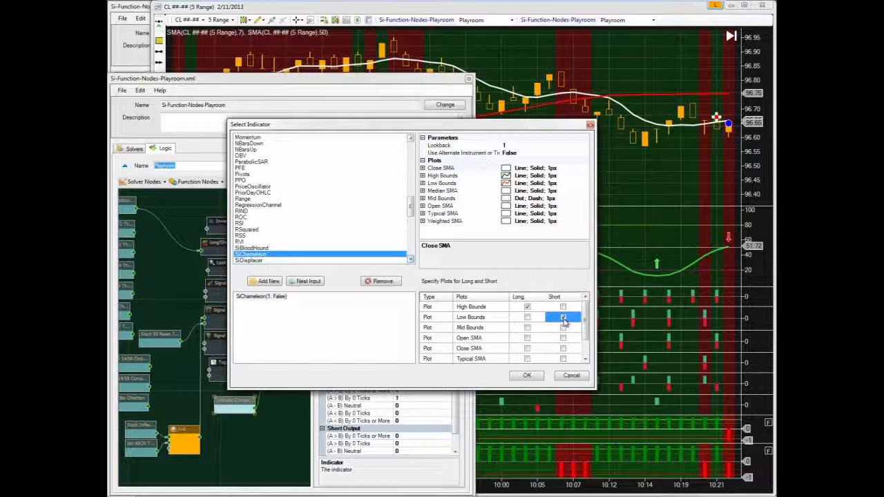
{"action": "left_click", "coordinate": [526, 377]}
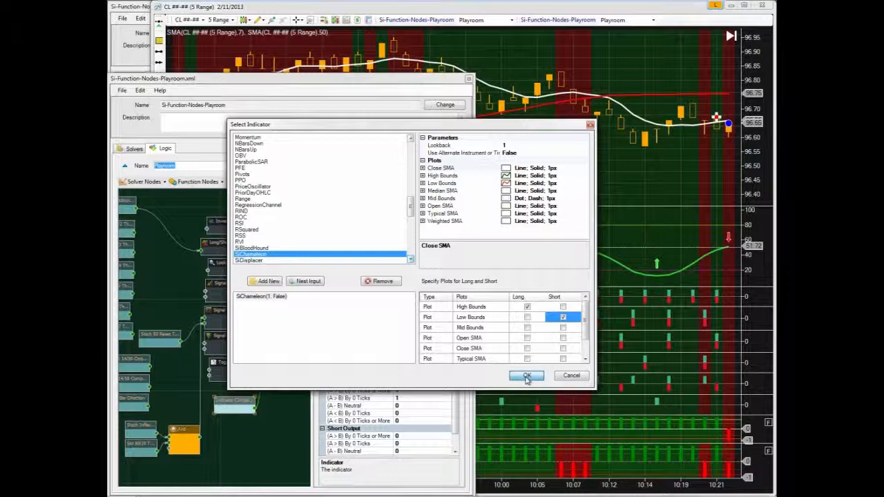
{"action": "left_click", "coordinate": [563, 307]}
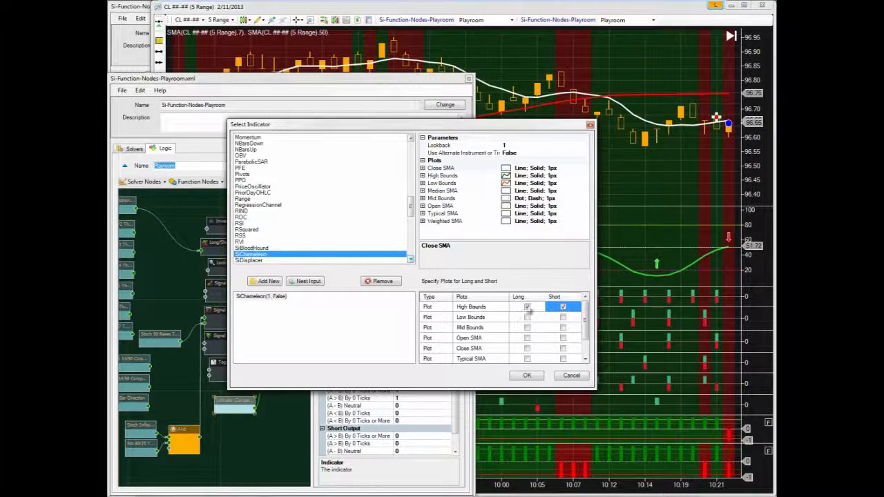
{"action": "left_click", "coordinate": [527, 377]}
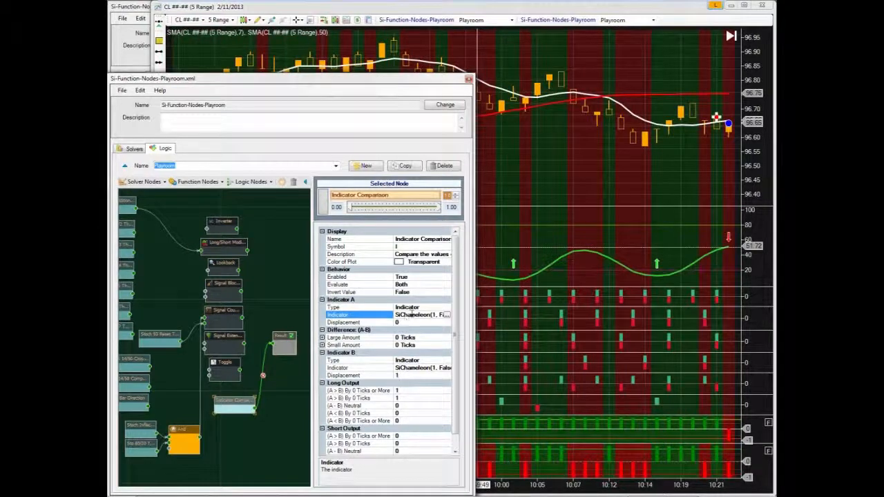
Enlarge the chart around 10:02 and align the blue dot with a bar's high and the red diamond with the previous bar's open.
{"action": "left_click", "coordinate": [680, 167]}
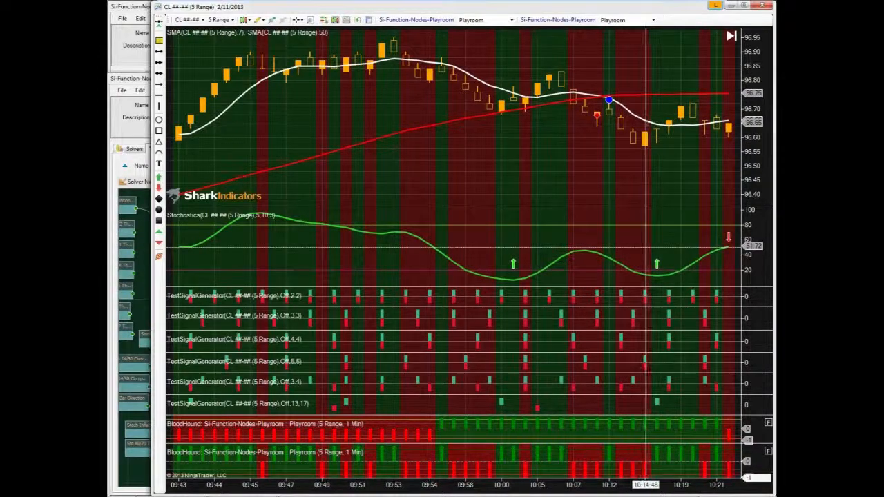
{"action": "left_click_drag", "start_coordinate": [601, 481], "coordinate": [565, 481]}
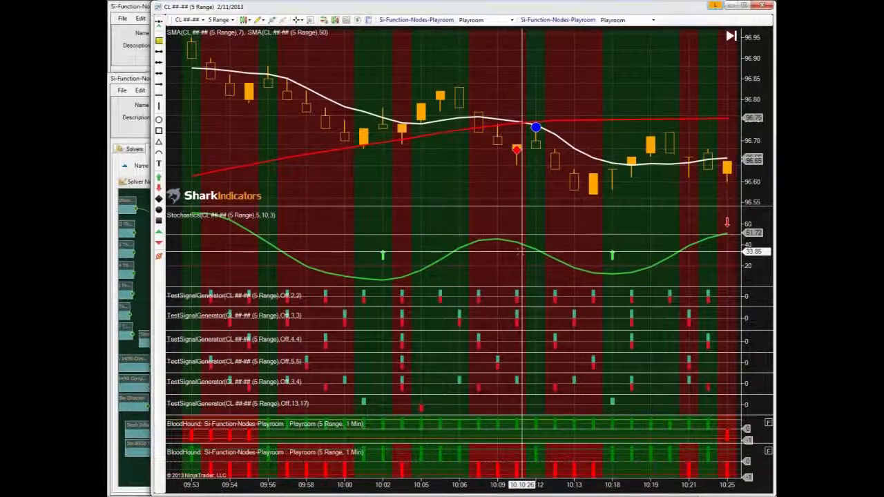
{"action": "left_click_drag", "start_coordinate": [520, 253], "coordinate": [662, 192]}
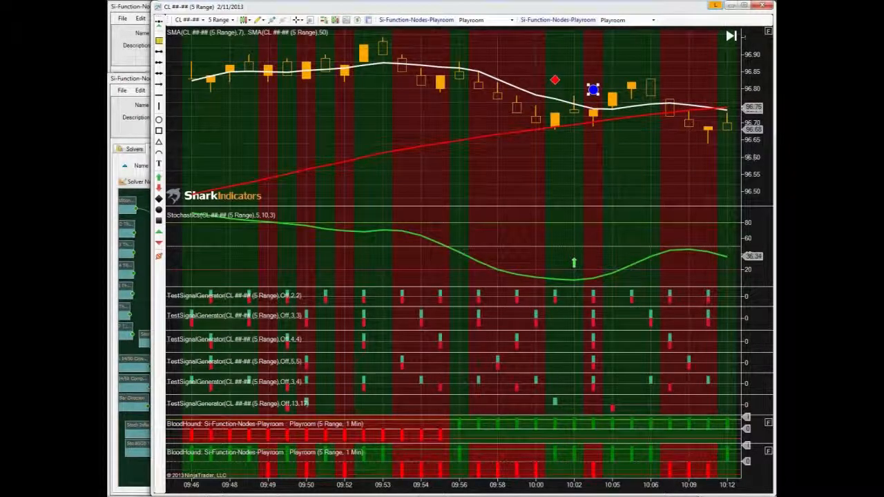
{"action": "left_click_drag", "start_coordinate": [750, 153], "coordinate": [750, 74]}
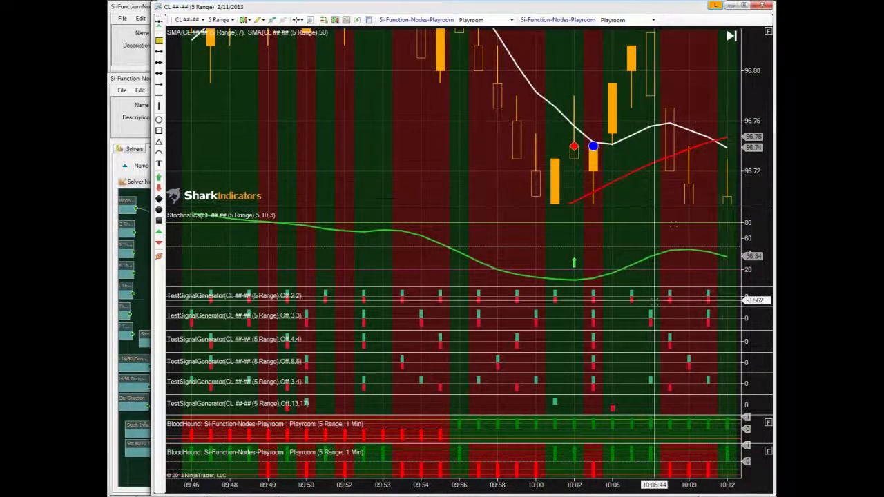
Set the comparison node's Large Amount difference to 1 tick.
{"action": "left_click", "coordinate": [140, 283]}
{"action": "left_click", "coordinate": [233, 404]}
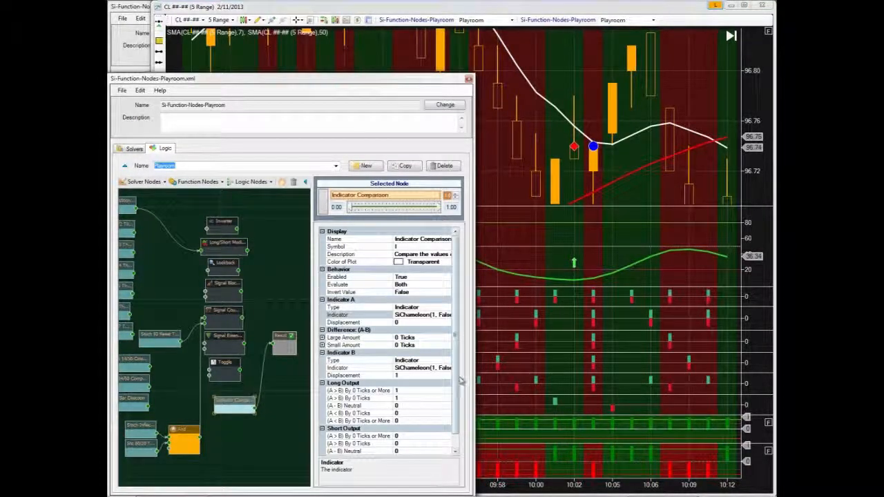
{"action": "scroll", "coordinate": [455, 369], "scroll_direction": "down", "scroll_amount": 2}
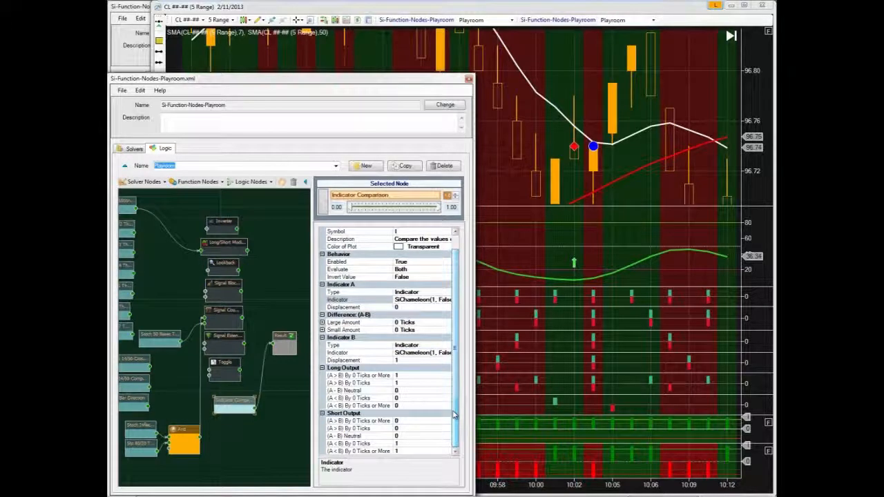
{"action": "left_click", "coordinate": [404, 444]}
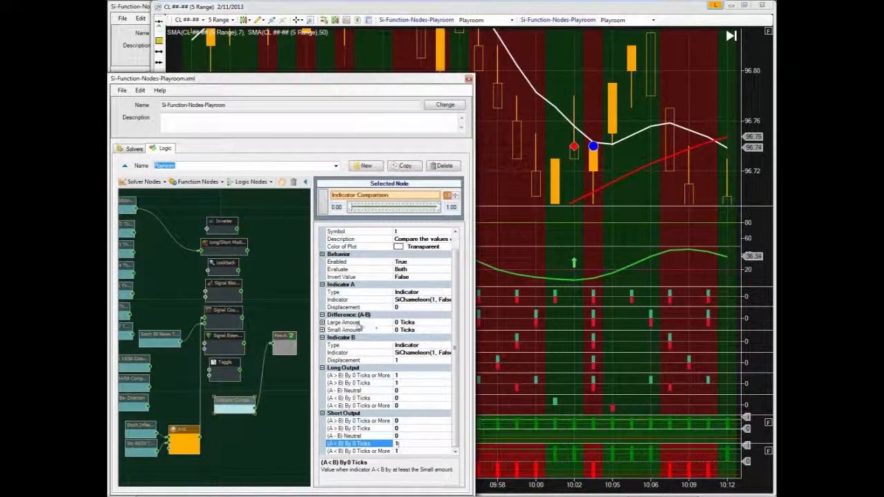
{"action": "left_click", "coordinate": [379, 325]}
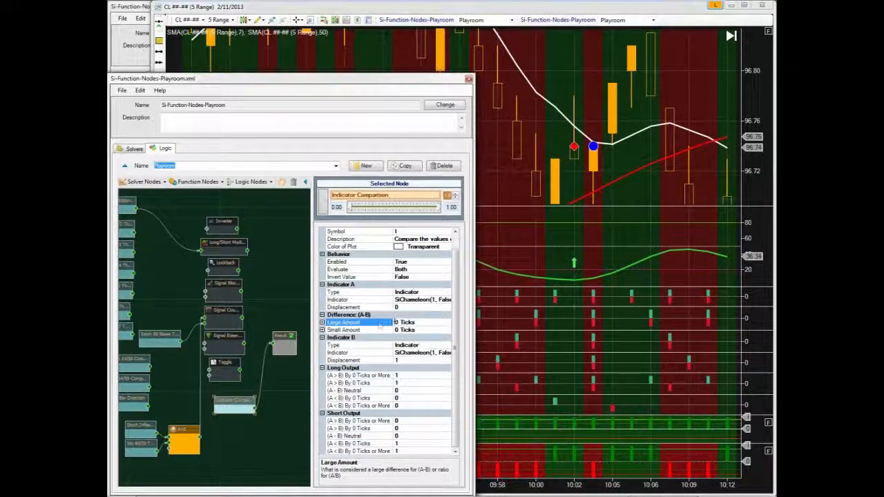
{"action": "left_click", "coordinate": [399, 323]}
{"action": "key", "text": "BackSpace"}
{"action": "type", "text": "1"}
Set the Long Output for (A > B) By 0 Ticks and the Short Output for (A < B) By 0 Ticks to 0, then reselect the node.
{"action": "left_click", "coordinate": [403, 382]}
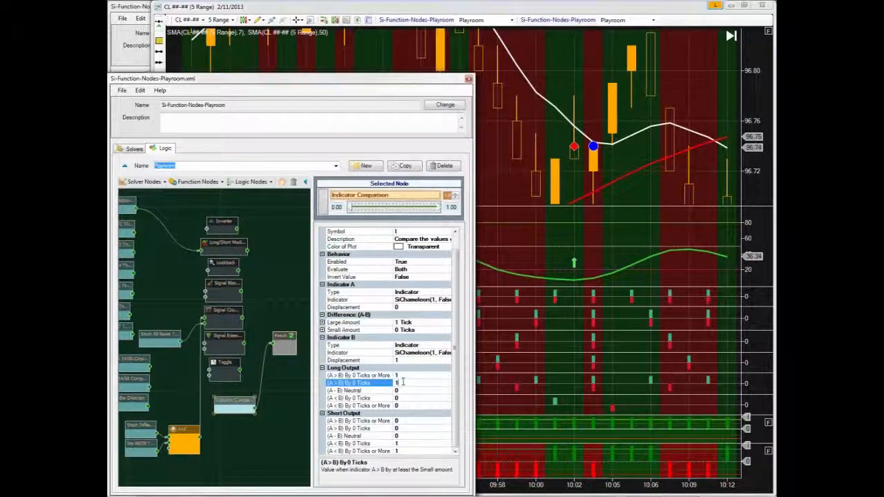
{"action": "key", "text": "BackSpace"}
{"action": "type", "text": "0"}
{"action": "left_click", "coordinate": [405, 390]}
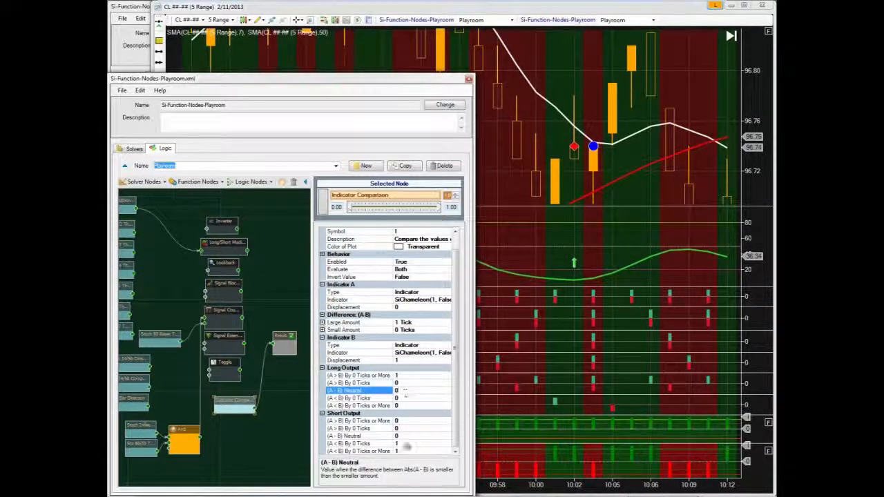
{"action": "left_click", "coordinate": [403, 443]}
{"action": "type", "text": "0"}
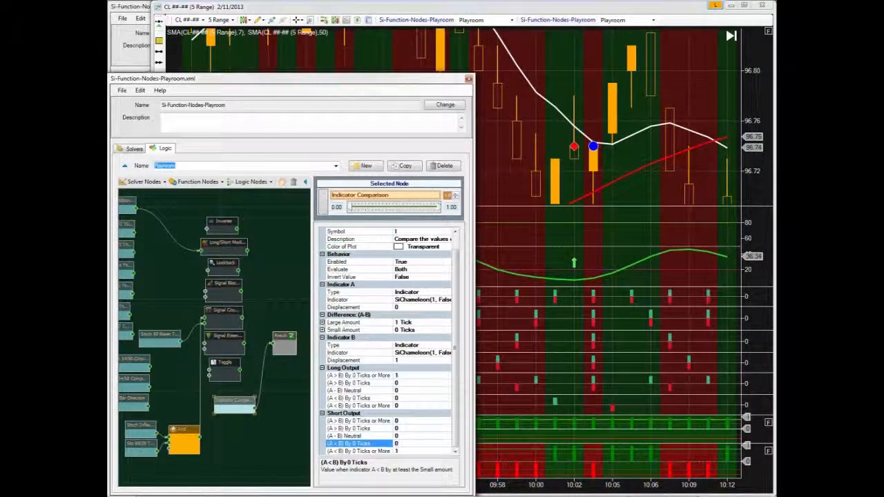
{"action": "left_click", "coordinate": [403, 435]}
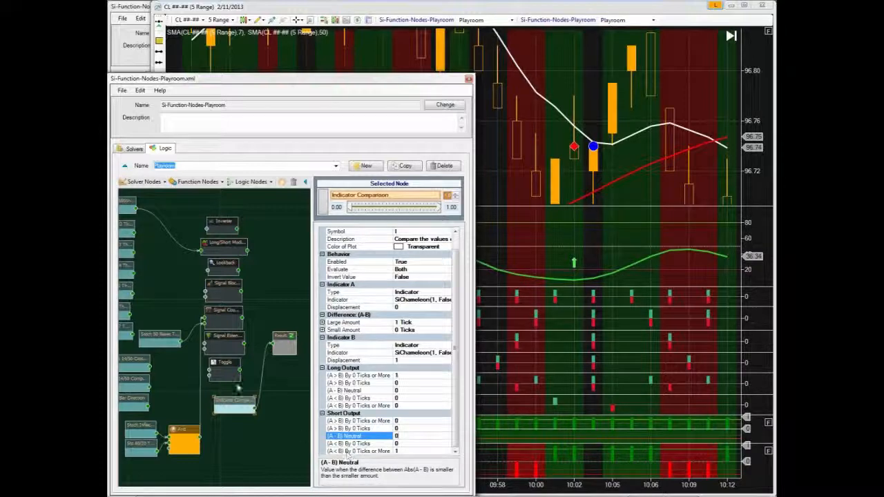
{"action": "left_click", "coordinate": [227, 361]}
{"action": "left_click", "coordinate": [235, 402]}
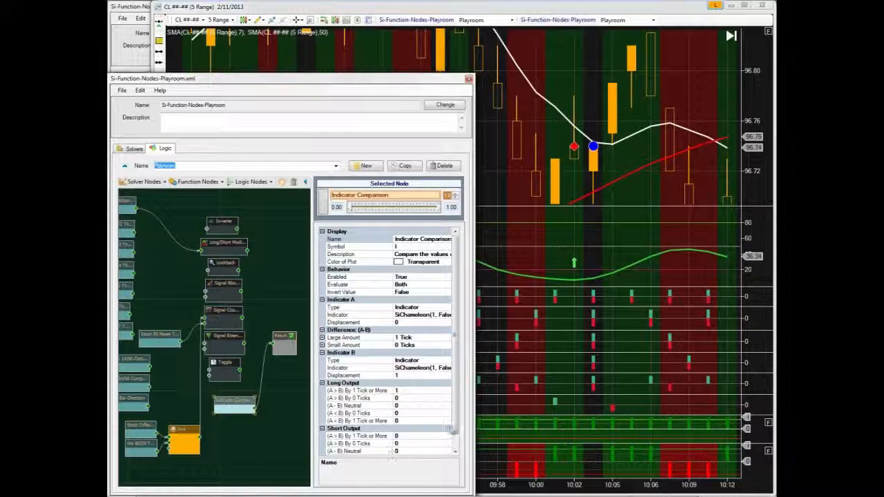
Check the comparison node's Long Output for A above B and Short Output for A below B by 1 tick or more.
{"action": "scroll", "coordinate": [458, 429], "scroll_direction": "down", "scroll_amount": 1}
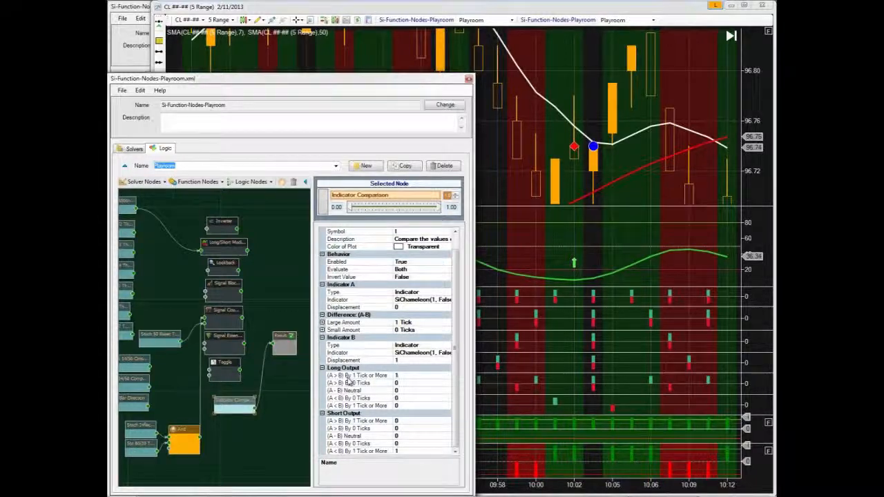
{"action": "left_click", "coordinate": [400, 375]}
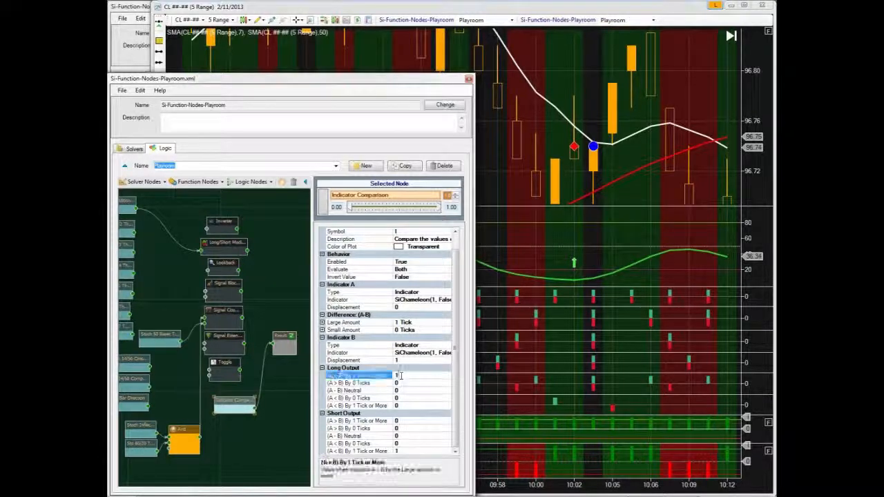
{"action": "left_click", "coordinate": [402, 451]}
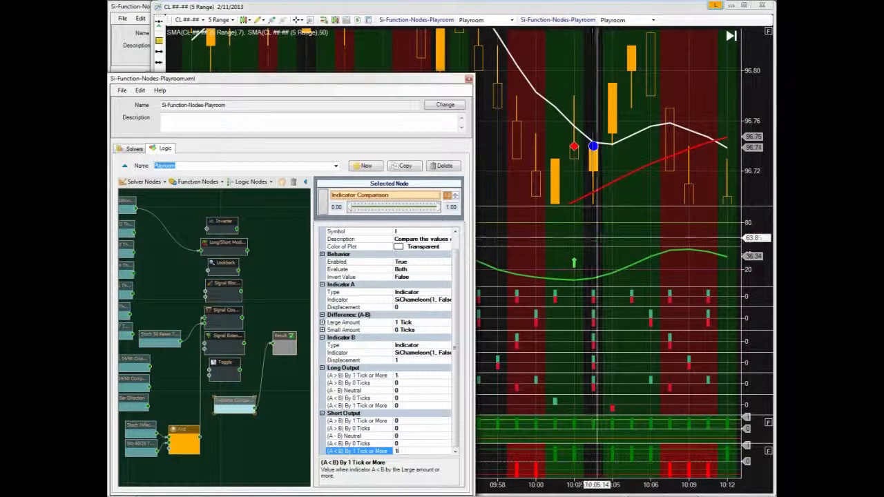
Return to the chart, select the blue dot and restore automatic scaling of the price panel.
{"action": "left_click", "coordinate": [597, 237]}
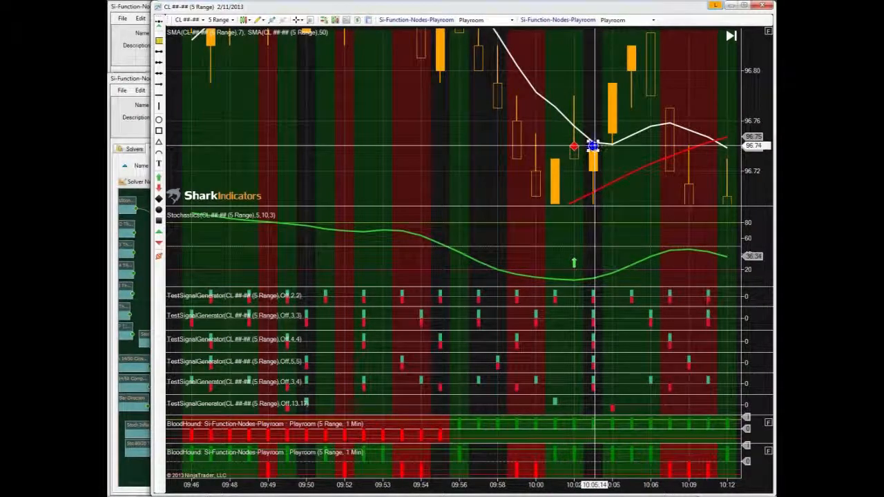
{"action": "left_click", "coordinate": [593, 146]}
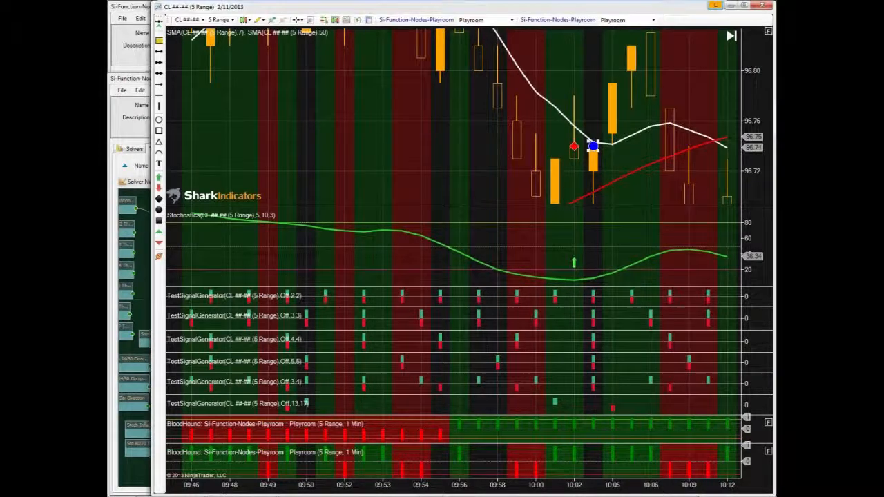
{"action": "left_click", "coordinate": [768, 31]}
{"action": "left_click", "coordinate": [592, 149]}
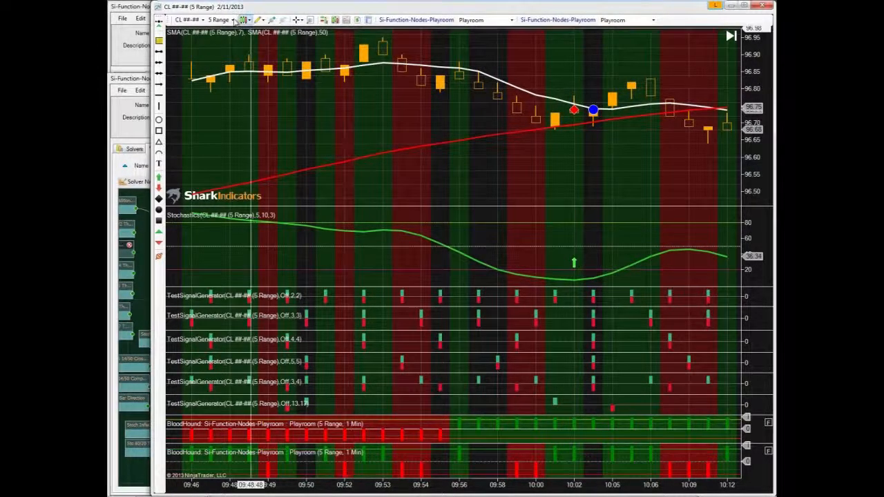
Change the CL chart's data series period type to BetterRenko and apply it.
{"action": "double_click", "coordinate": [442, 91]}
{"action": "left_click", "coordinate": [636, 135]}
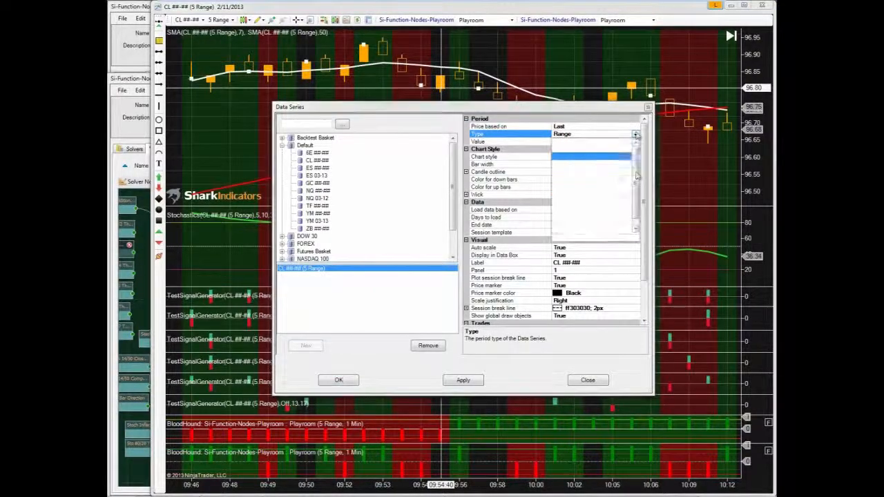
{"action": "left_click_drag", "start_coordinate": [637, 180], "coordinate": [636, 210]}
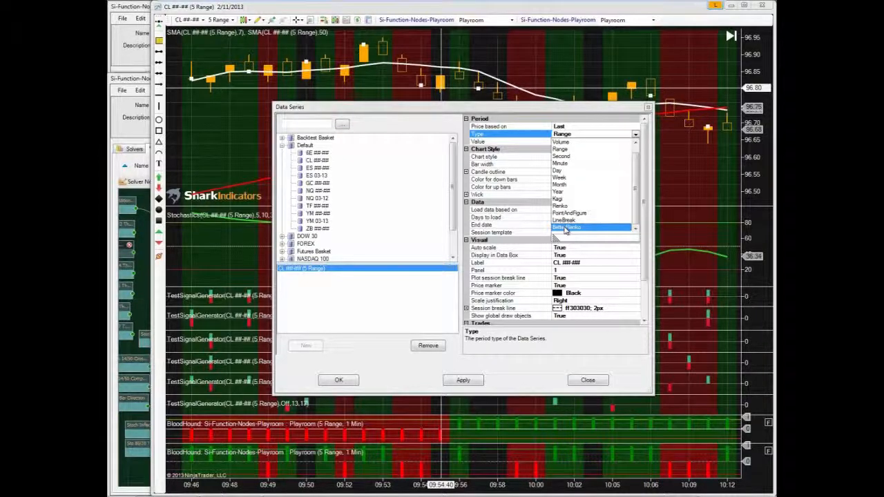
{"action": "left_click", "coordinate": [565, 229]}
{"action": "left_click", "coordinate": [346, 382]}
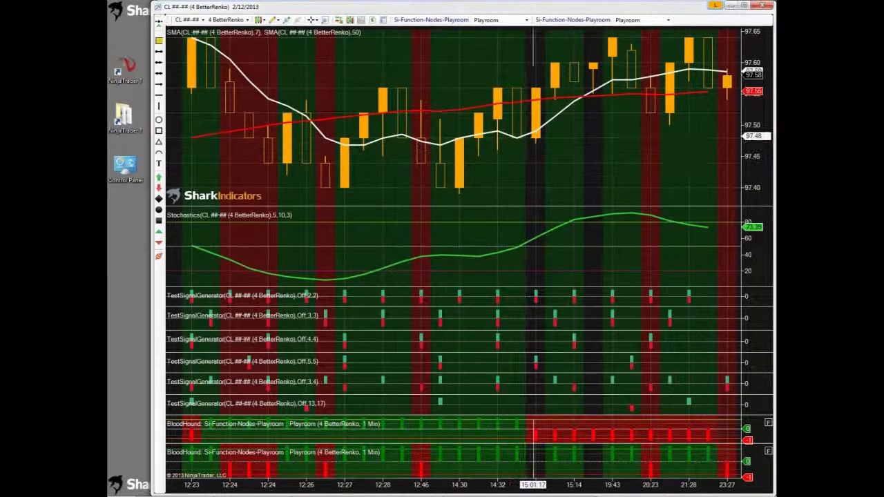
Set the BetterRenko data series' brick size to 5 and apply it to the chart.
{"action": "double_click", "coordinate": [532, 123]}
{"action": "double_click", "coordinate": [562, 142]}
{"action": "type", "text": "5"}
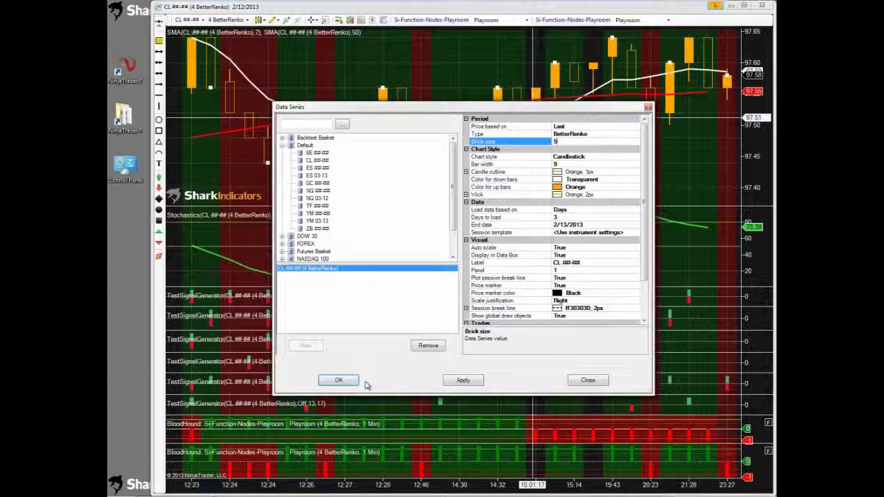
{"action": "left_click", "coordinate": [340, 380]}
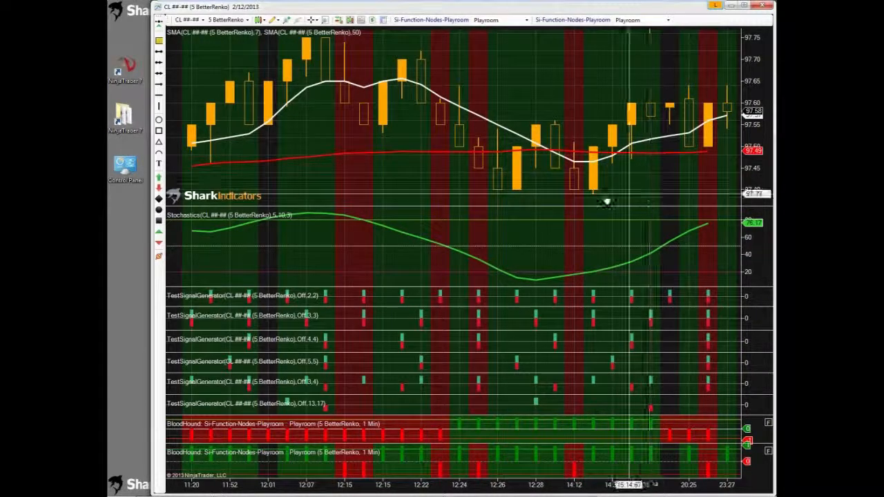
Add a blue dot and a red diamond, positioning them on the 12:44 bar's high and the previous bar's open.
{"action": "left_click_drag", "start_coordinate": [605, 200], "coordinate": [581, 201]}
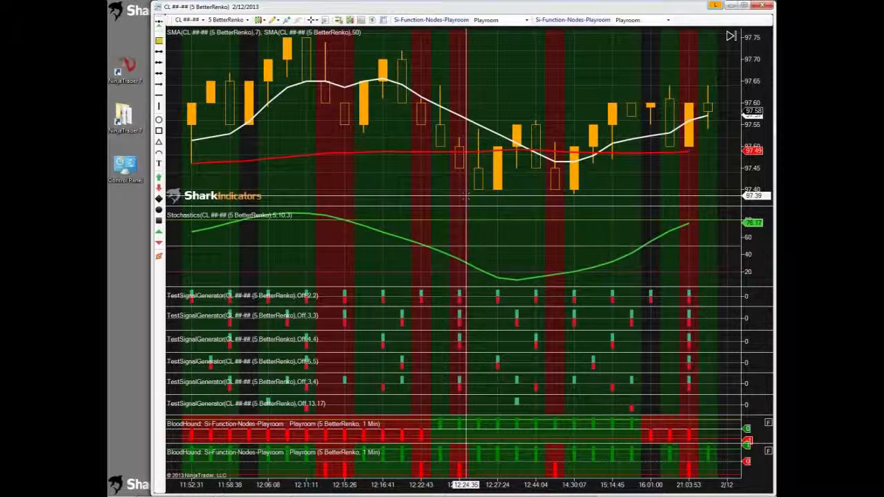
{"action": "left_click_drag", "start_coordinate": [466, 196], "coordinate": [500, 198]}
{"action": "left_click", "coordinate": [159, 233]}
{"action": "left_click", "coordinate": [593, 142]}
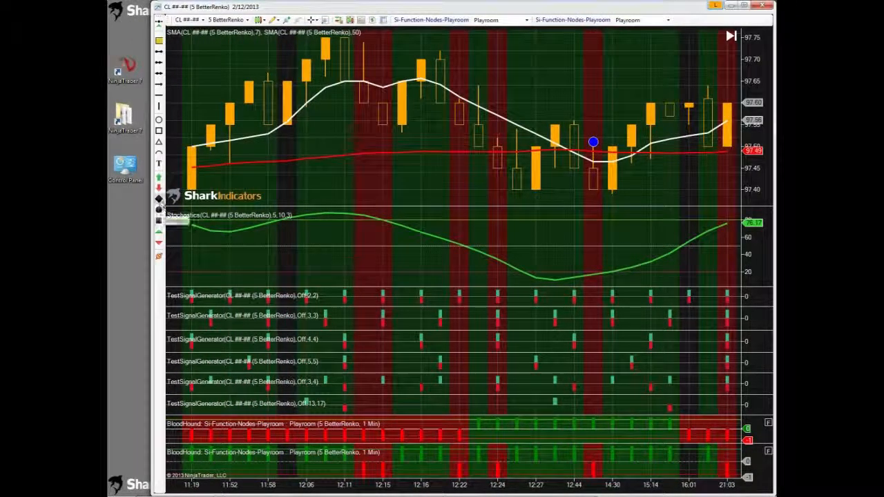
{"action": "left_click", "coordinate": [159, 199]}
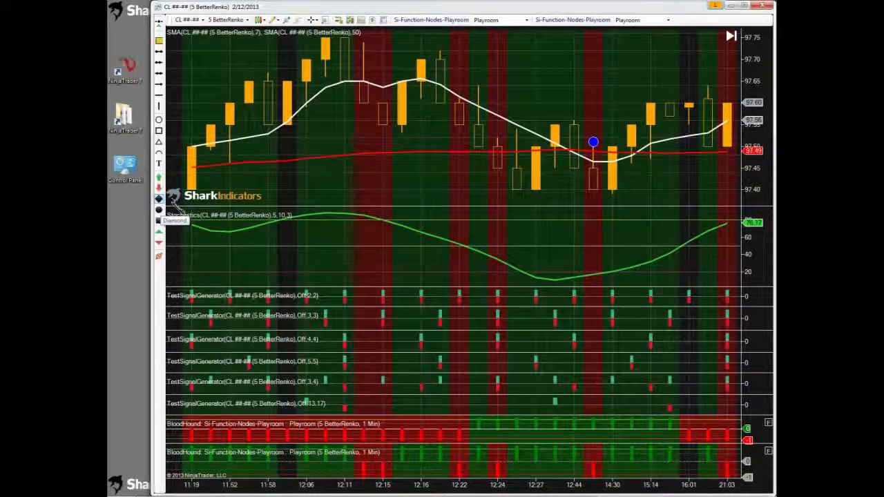
{"action": "left_click", "coordinate": [574, 125]}
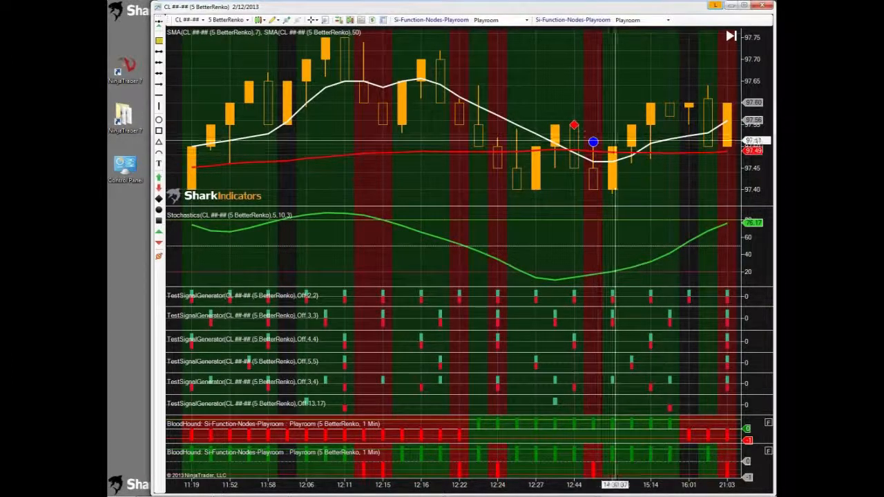
{"action": "mouse_move", "coordinate": [574, 125]}
{"action": "left_mouse_down"}
{"action": "mouse_move", "coordinate": [555, 146]}
{"action": "mouse_move", "coordinate": [592, 138]}
{"action": "mouse_move", "coordinate": [573, 112]}
{"action": "mouse_move", "coordinate": [574, 120]}
{"action": "left_mouse_up"}
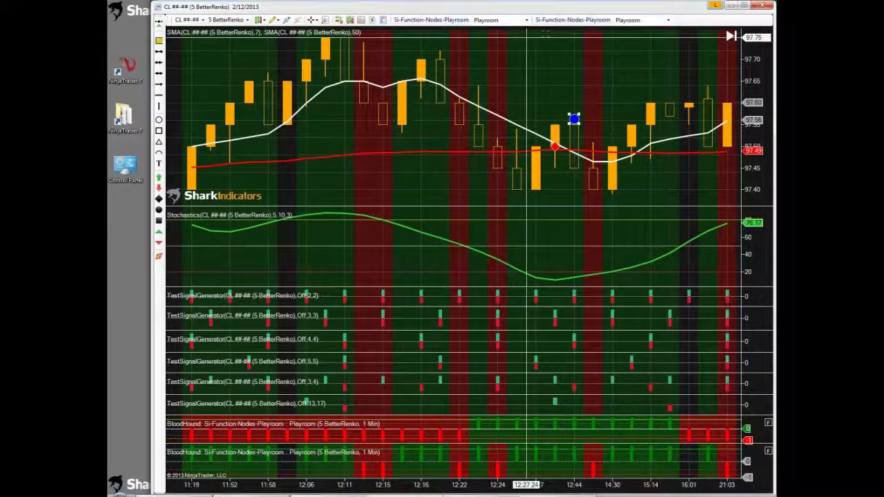
Open the Playroom logic and examine the Displacement settings of Indicator A and Indicator B in the Indicator Comparison node.
{"action": "left_click", "coordinate": [557, 25]}
{"action": "left_click_drag", "start_coordinate": [364, 69], "coordinate": [310, 187]}
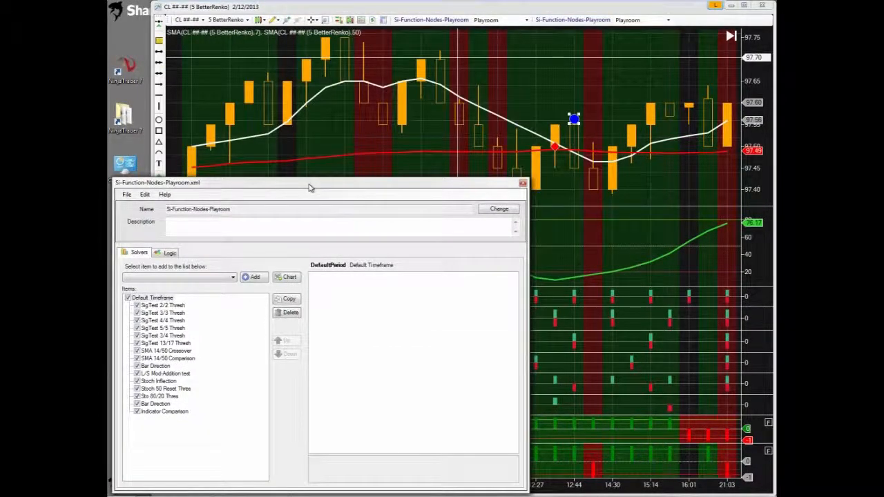
{"action": "left_click_drag", "start_coordinate": [309, 184], "coordinate": [305, 79]}
{"action": "left_click", "coordinate": [165, 151]}
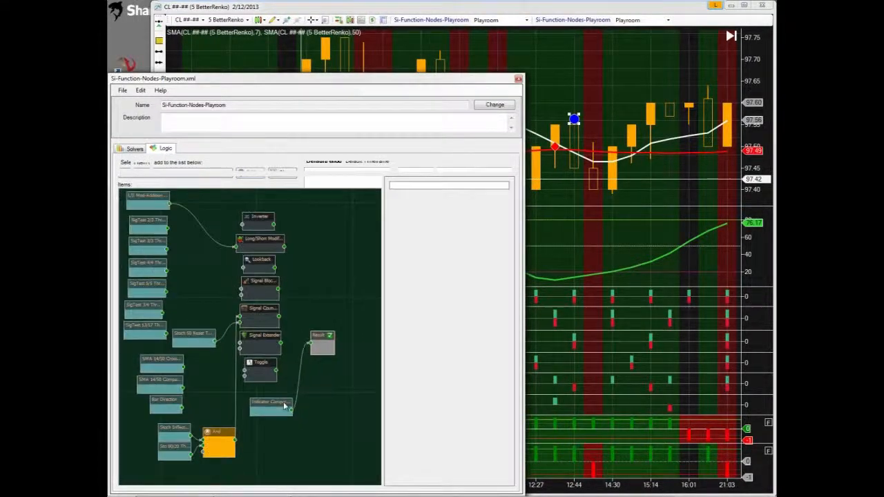
{"action": "left_click", "coordinate": [268, 404]}
{"action": "left_click", "coordinate": [459, 374]}
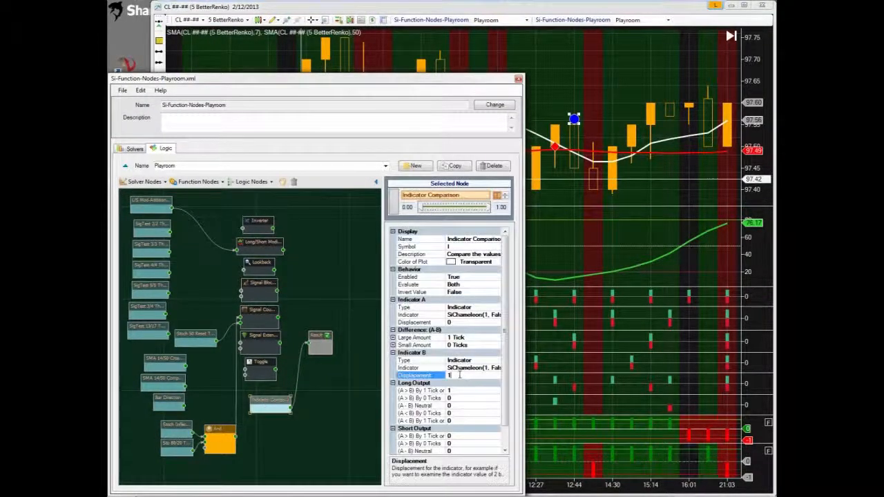
{"action": "left_click", "coordinate": [456, 322]}
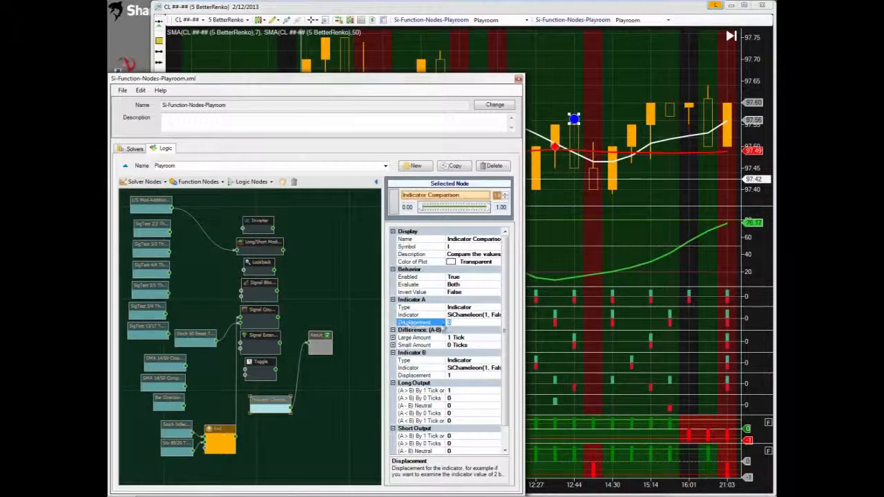
{"action": "left_click", "coordinate": [457, 375]}
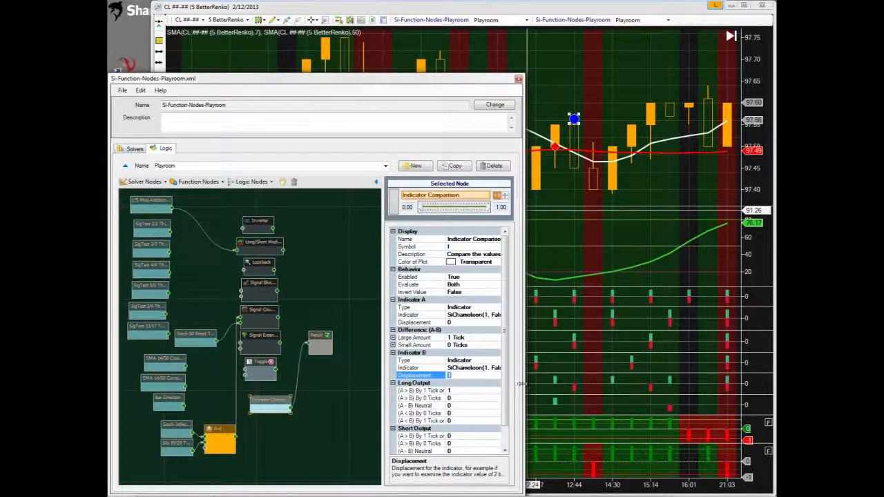
Move the blue dot to the 12:22 bar's high and the red diamond to the previous bar's open.
{"action": "left_click", "coordinate": [564, 232]}
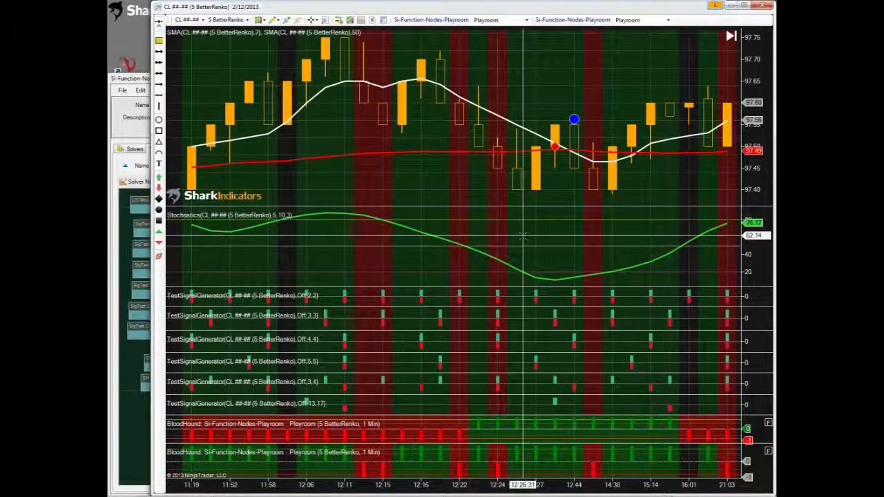
{"action": "left_click_drag", "start_coordinate": [523, 236], "coordinate": [643, 237]}
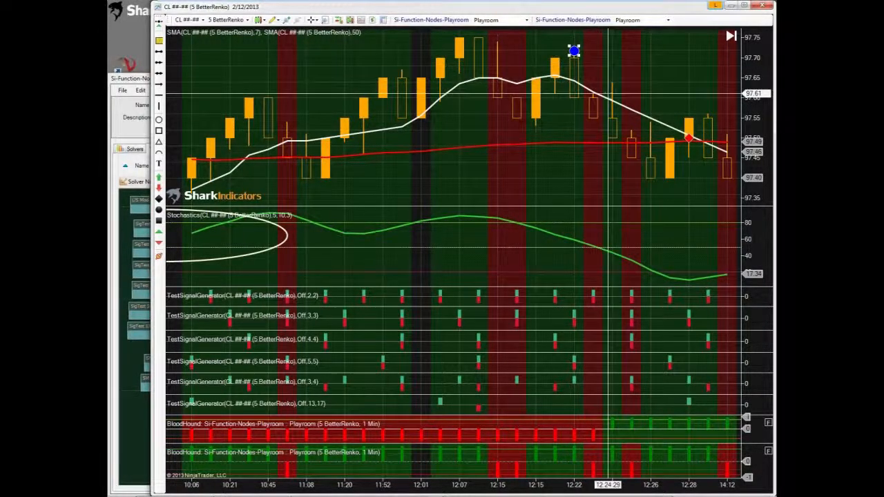
{"action": "left_click", "coordinate": [688, 137]}
{"action": "left_click_drag", "start_coordinate": [626, 113], "coordinate": [554, 77]}
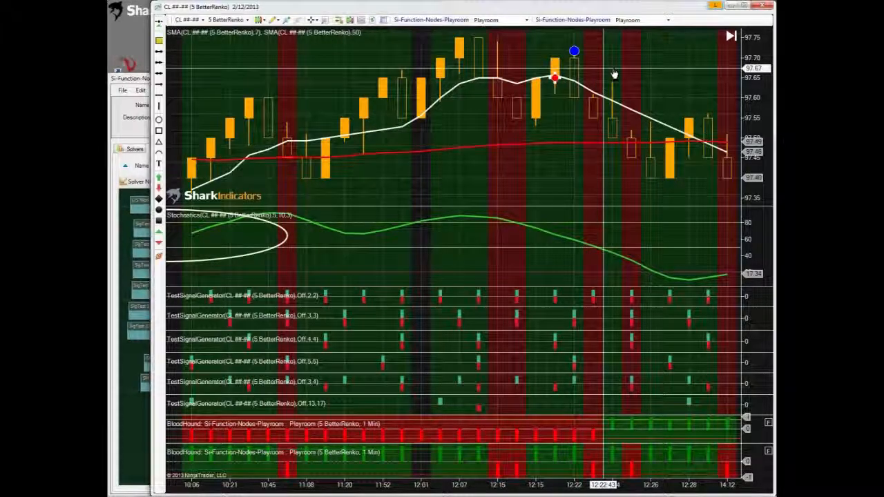
{"action": "scroll", "coordinate": [616, 74], "scroll_direction": "up", "scroll_amount": 1}
{"action": "scroll", "coordinate": [616, 74], "scroll_direction": "up", "scroll_amount": 3}
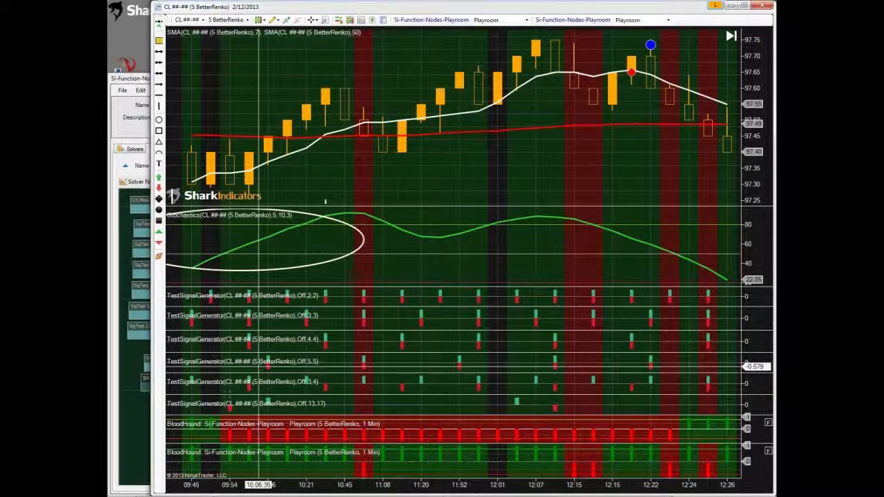
Switch Indicator B of the Indicator Comparison node to SiChameleon's Close SMA plot for both Long and Short.
{"action": "left_click", "coordinate": [140, 419]}
{"action": "left_click", "coordinate": [268, 402]}
{"action": "left_click", "coordinate": [464, 368]}
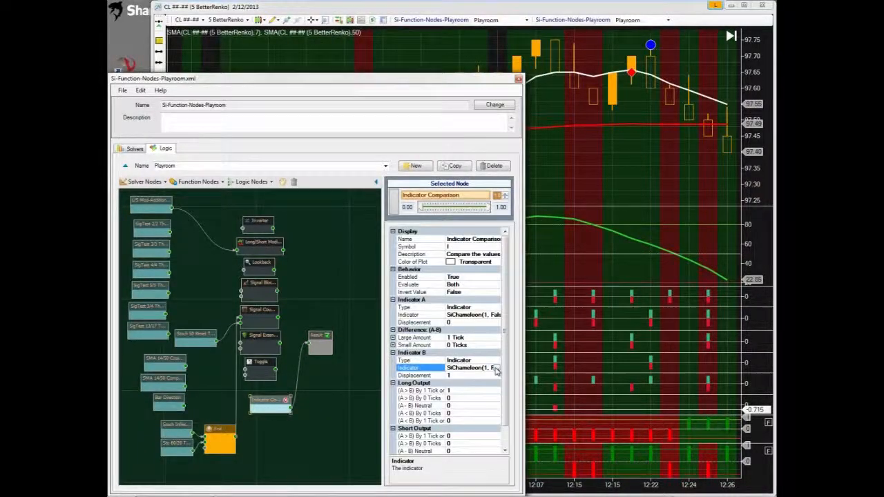
{"action": "left_click", "coordinate": [494, 368]}
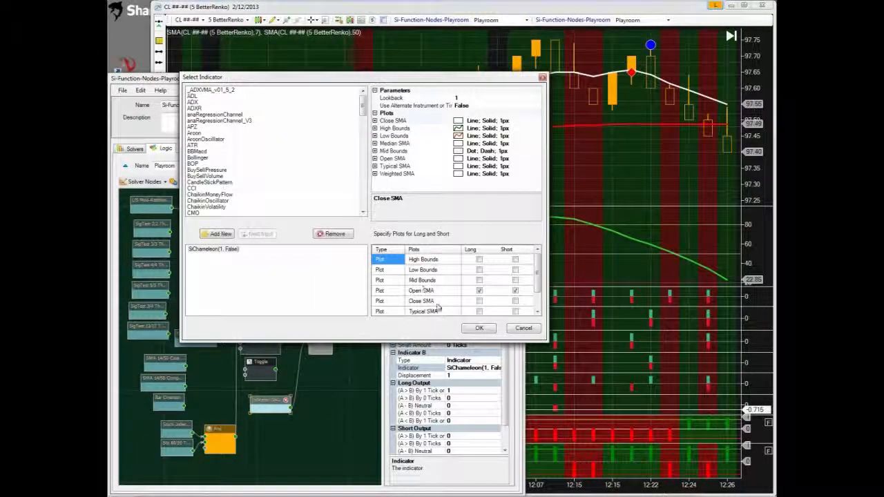
{"action": "left_click", "coordinate": [479, 302]}
{"action": "left_click", "coordinate": [515, 303]}
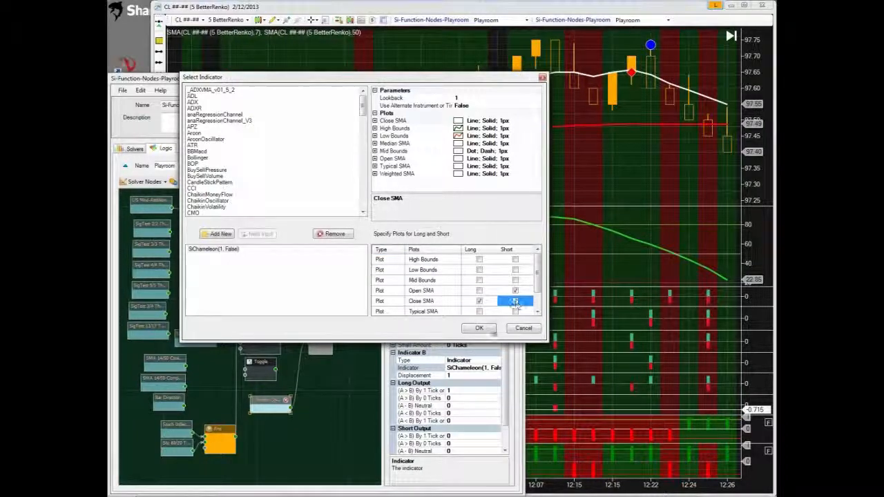
{"action": "left_click", "coordinate": [486, 330]}
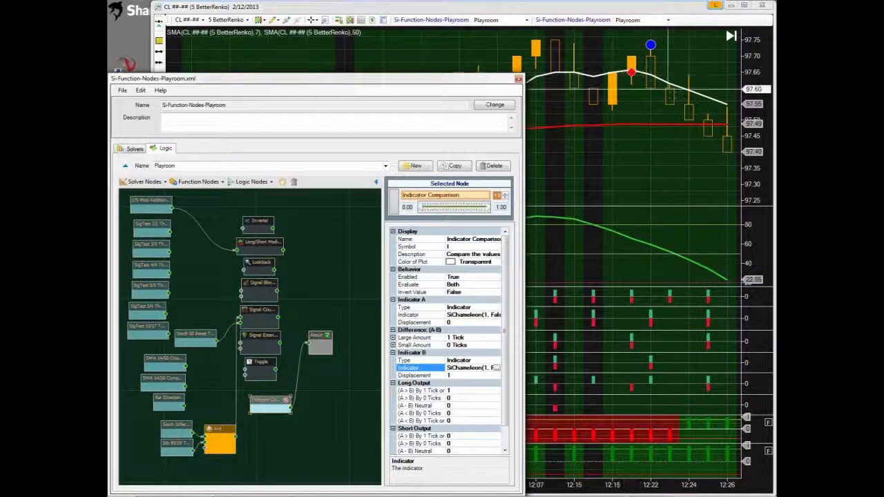
Examine the comparison signals on earlier BetterRenko bars back to about 09:00.
{"action": "left_click", "coordinate": [681, 176]}
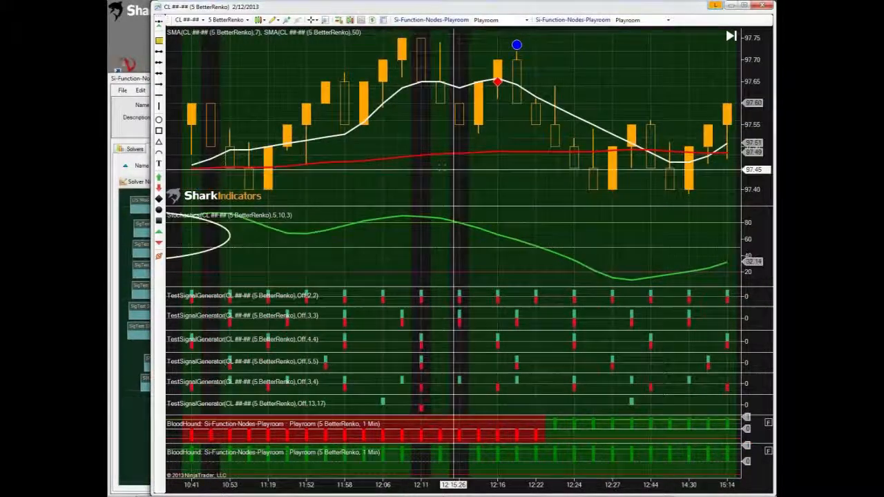
{"action": "scroll", "coordinate": [454, 169], "scroll_direction": "up", "scroll_amount": 4}
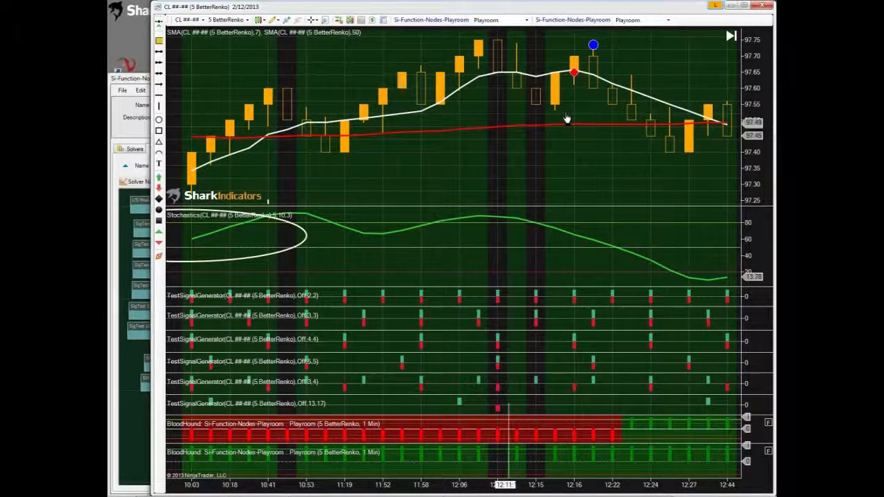
{"action": "scroll", "coordinate": [569, 118], "scroll_direction": "up", "scroll_amount": 1}
{"action": "scroll", "coordinate": [595, 117], "scroll_direction": "up", "scroll_amount": 5}
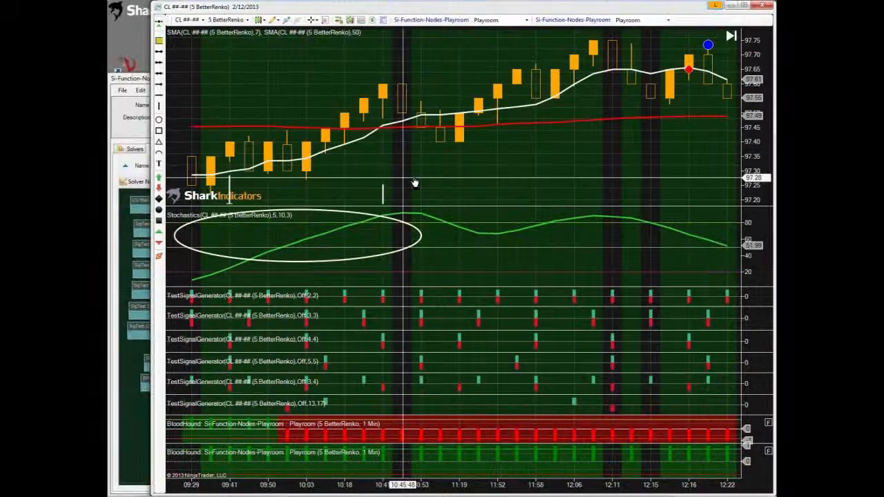
{"action": "scroll", "coordinate": [634, 174], "scroll_direction": "up", "scroll_amount": 12}
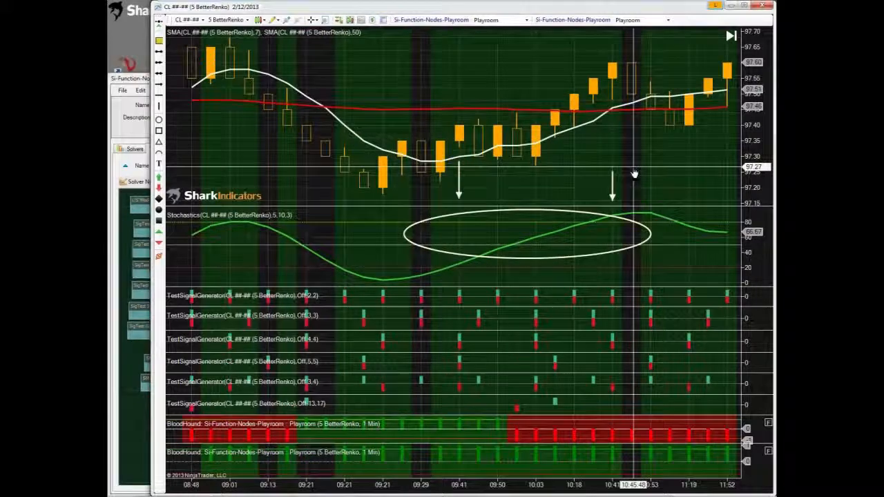
{"action": "scroll", "coordinate": [642, 174], "scroll_direction": "up", "scroll_amount": 1}
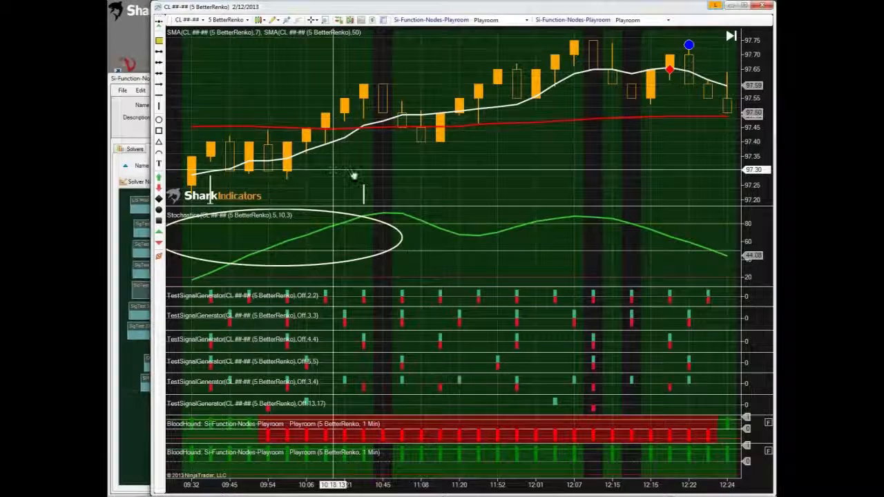
{"action": "left_click_drag", "start_coordinate": [352, 176], "coordinate": [549, 170]}
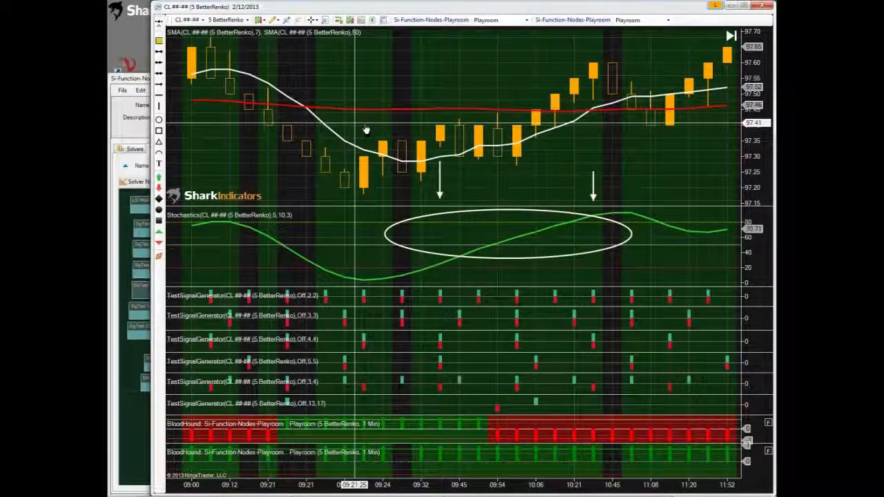
Mark the high of the bar just after 09:01 with a blue dot and the previous bar's open with a red diamond.
{"action": "left_click_drag", "start_coordinate": [366, 130], "coordinate": [560, 181]}
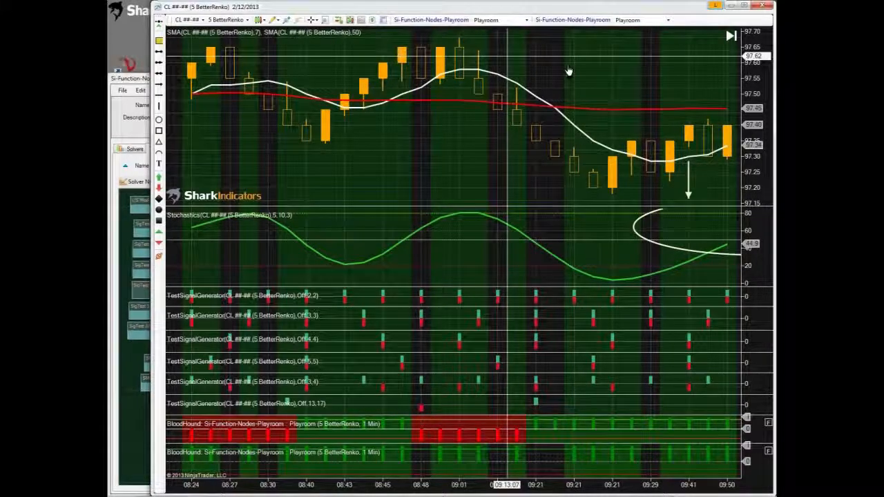
{"action": "left_click_drag", "start_coordinate": [568, 70], "coordinate": [671, 53]}
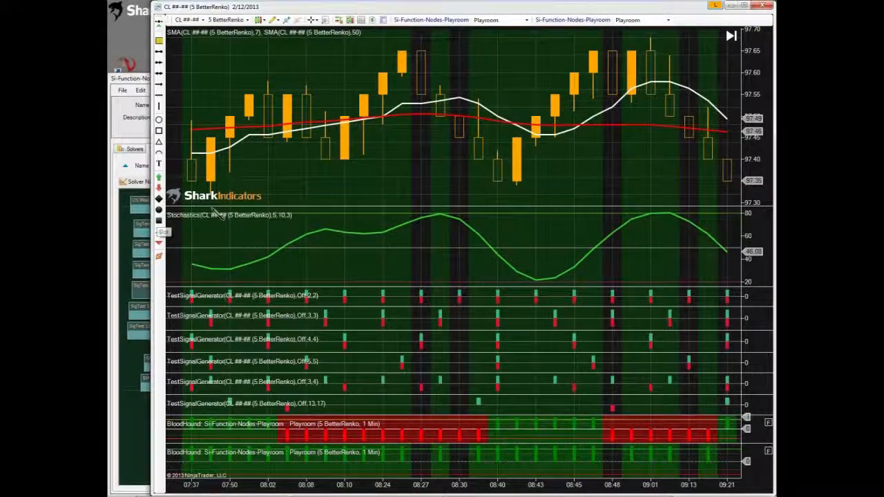
{"action": "left_click", "coordinate": [669, 56]}
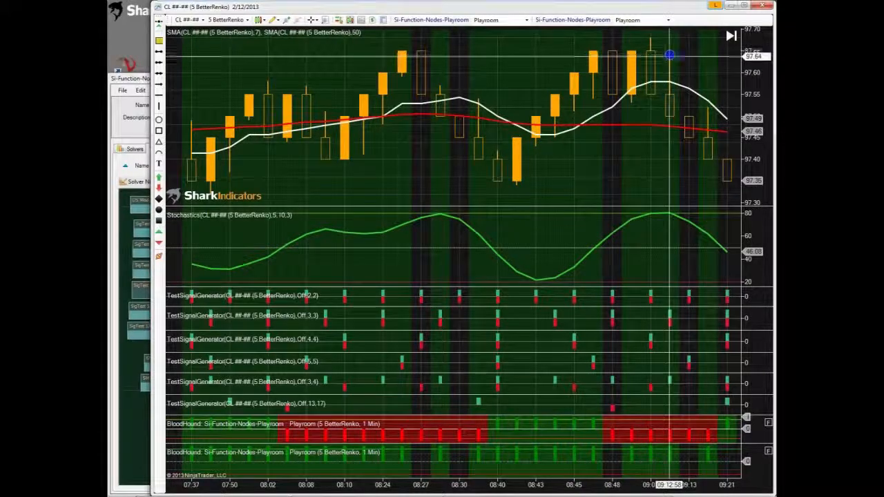
{"action": "left_click", "coordinate": [159, 198]}
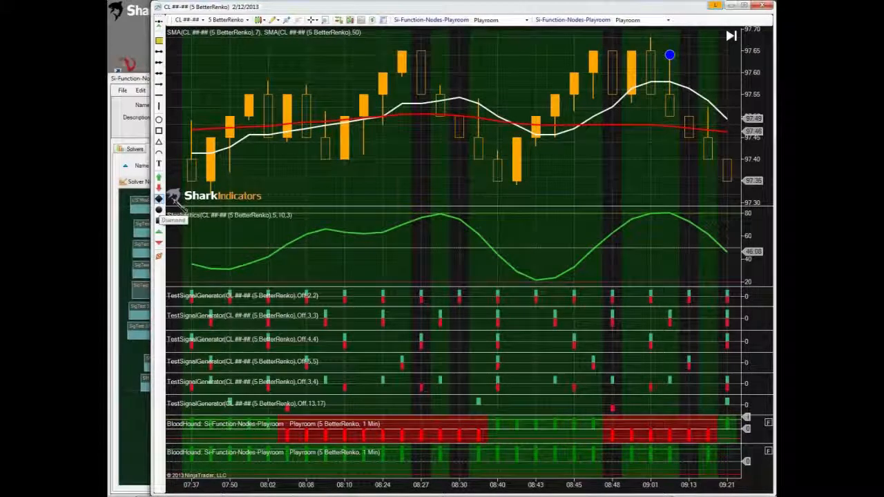
{"action": "left_click", "coordinate": [650, 51]}
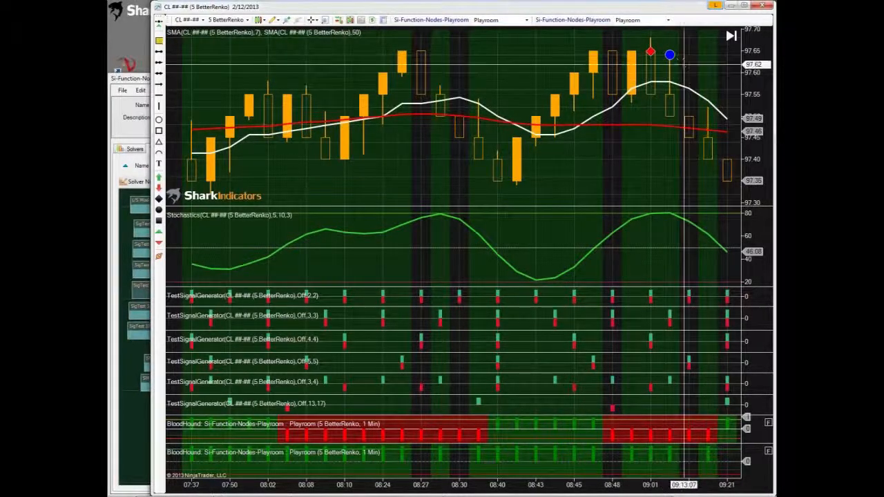
{"action": "mouse_move", "coordinate": [675, 54]}
{"action": "left_mouse_down"}
{"action": "mouse_move", "coordinate": [676, 46]}
{"action": "mouse_move", "coordinate": [653, 46]}
{"action": "left_mouse_up"}
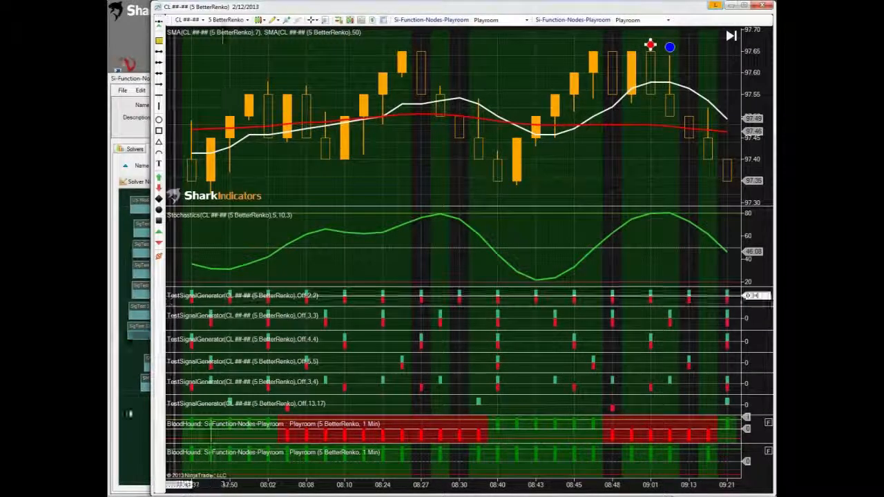
Switch Indicator B of the Indicator Comparison node to SiChameleon's Open SMA plot for both Long and Short.
{"action": "left_click", "coordinate": [129, 409]}
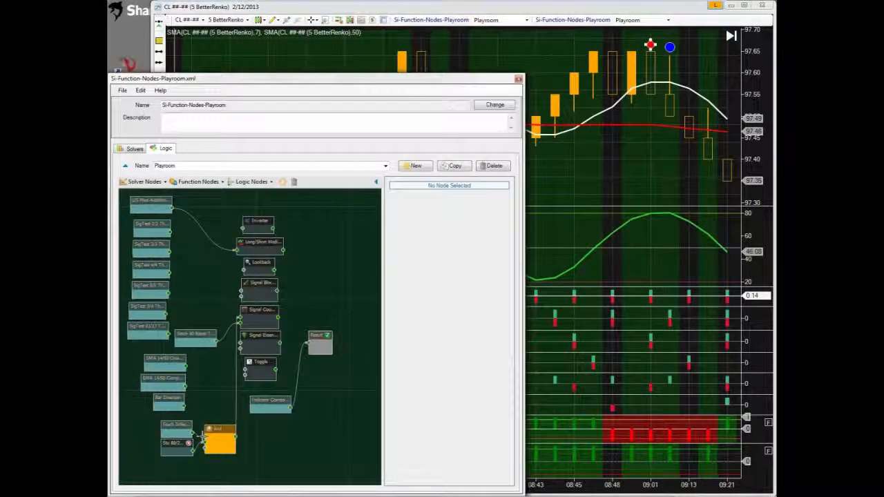
{"action": "left_click", "coordinate": [269, 402]}
{"action": "left_click", "coordinate": [462, 368]}
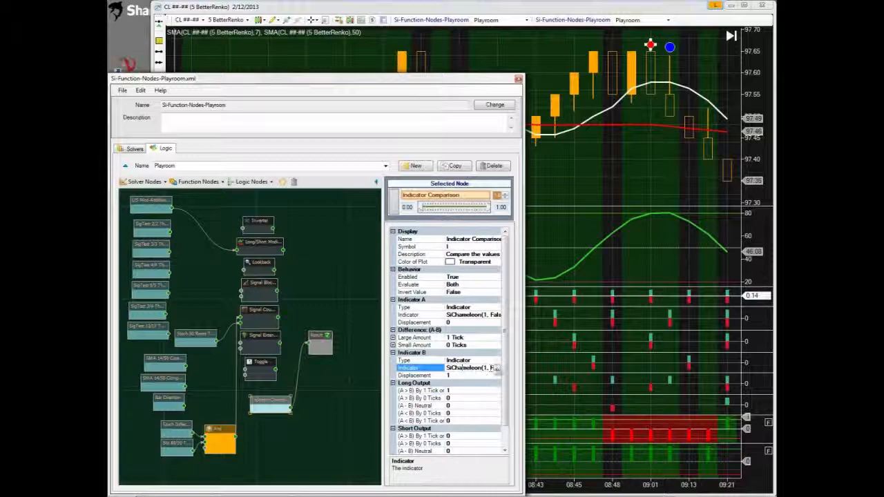
{"action": "left_click", "coordinate": [498, 370]}
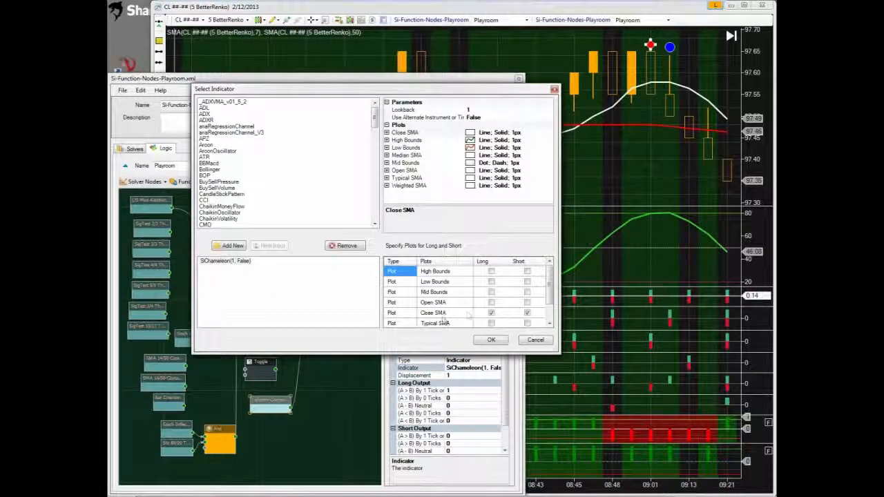
{"action": "left_click", "coordinate": [491, 303]}
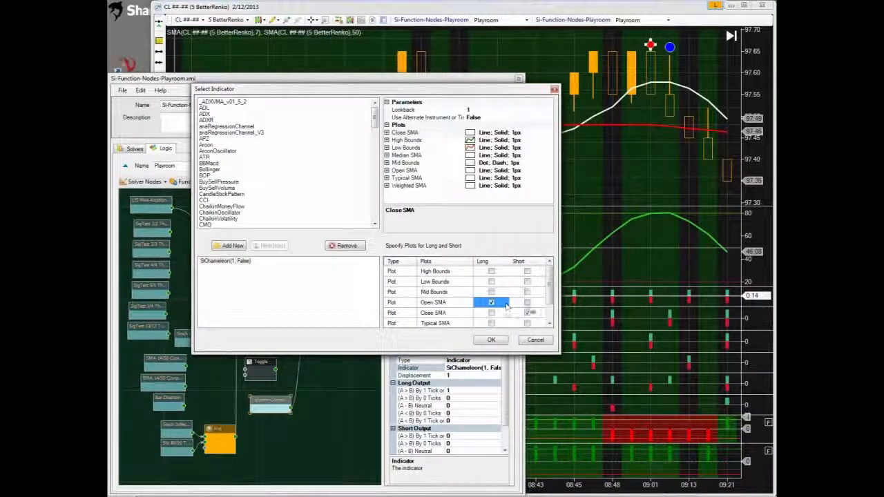
{"action": "left_click", "coordinate": [527, 302]}
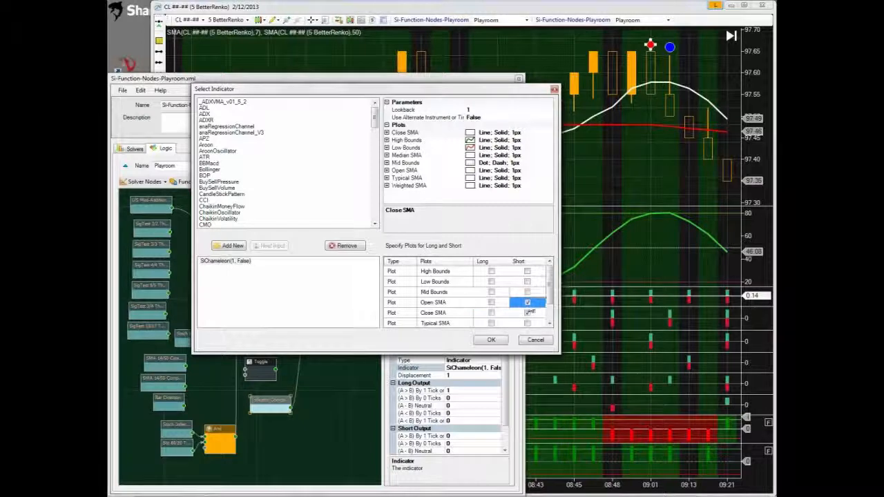
{"action": "left_click", "coordinate": [490, 340]}
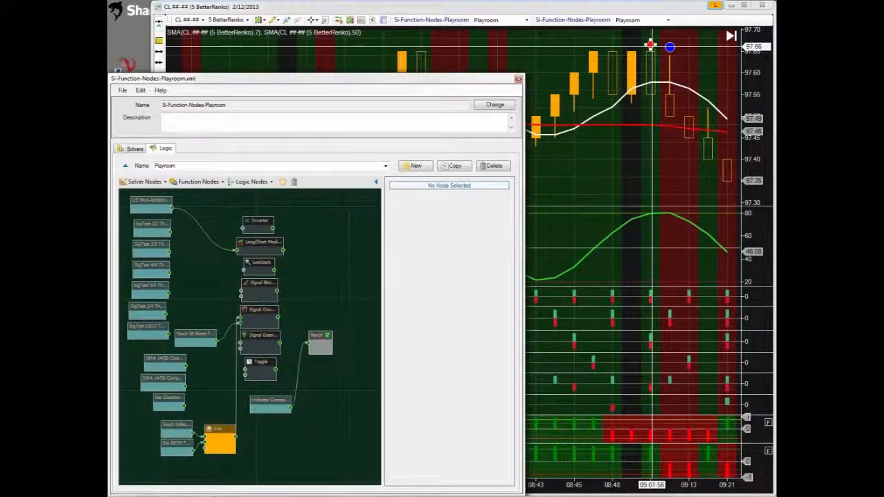
Examine the comparison signals around the marked bars on the BetterRenko chart between 07:37 and 09:21.
{"action": "left_click", "coordinate": [650, 45]}
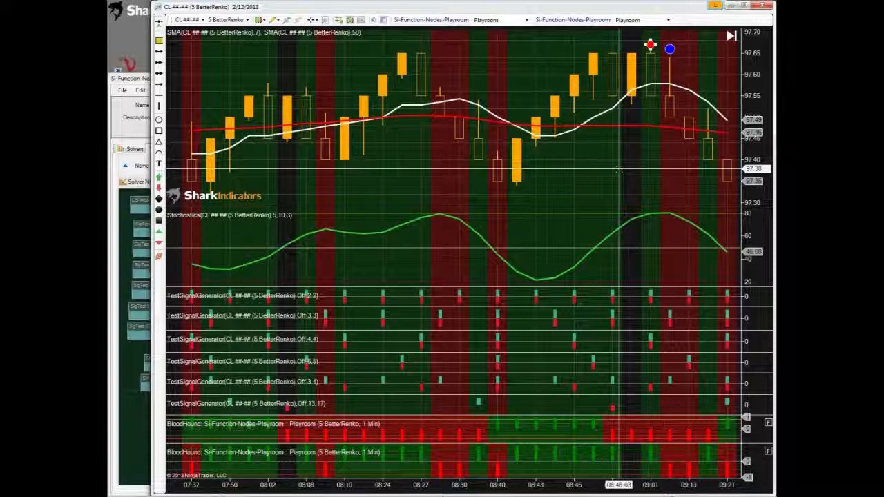
{"action": "left_click", "coordinate": [607, 126]}
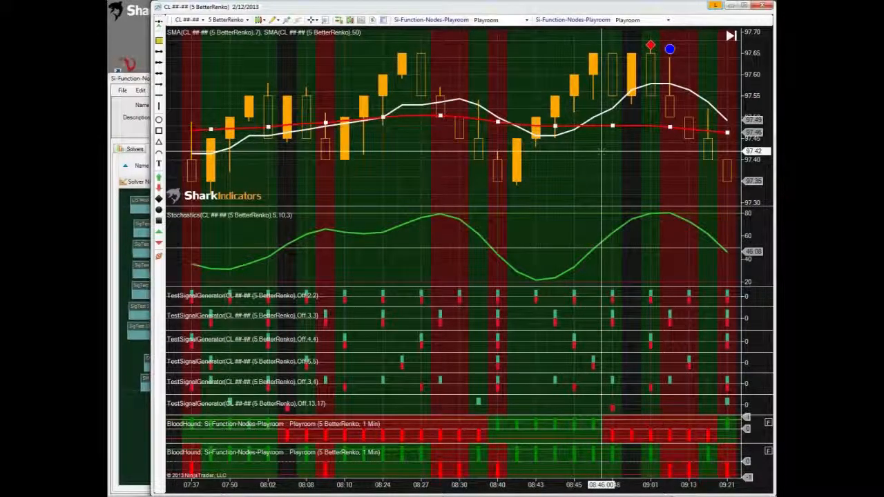
{"action": "left_click", "coordinate": [601, 151]}
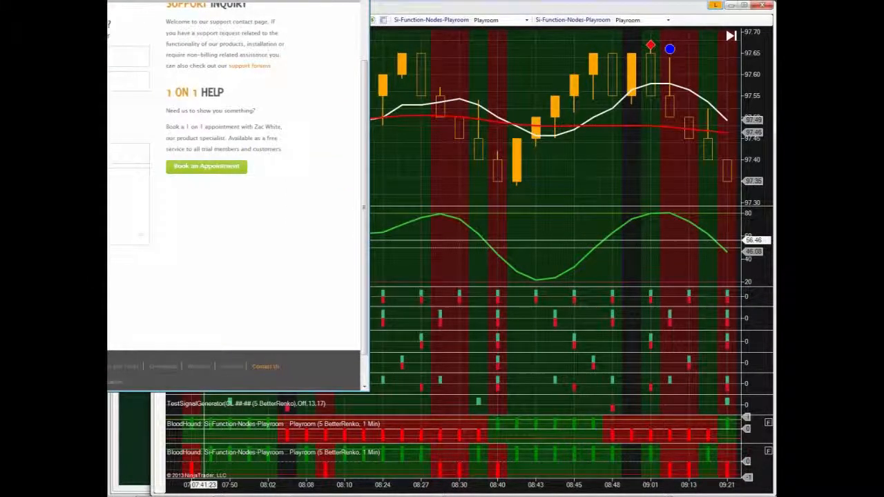
Switch to Firefox and show the SharkIndicators contact form with its Subject field and the 1 on 1 help section.
{"action": "left_click_drag", "start_coordinate": [88, 0], "coordinate": [253, 13]}
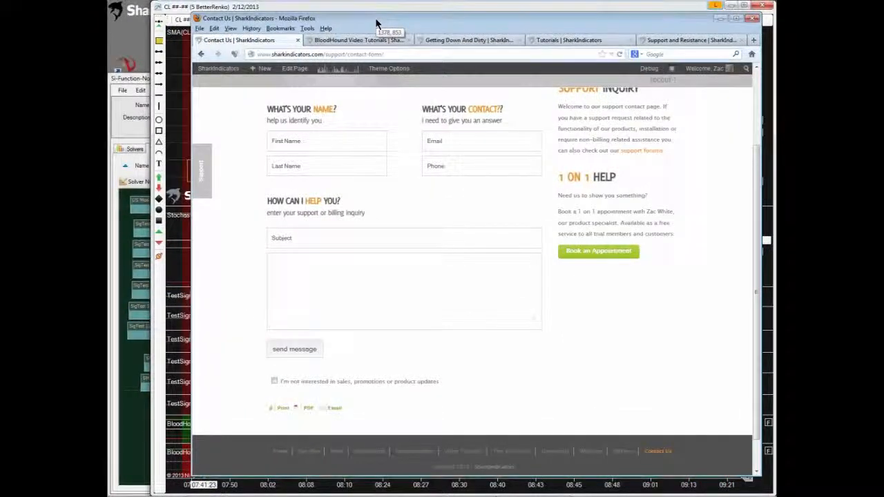
{"action": "left_click_drag", "start_coordinate": [376, 24], "coordinate": [367, 23]}
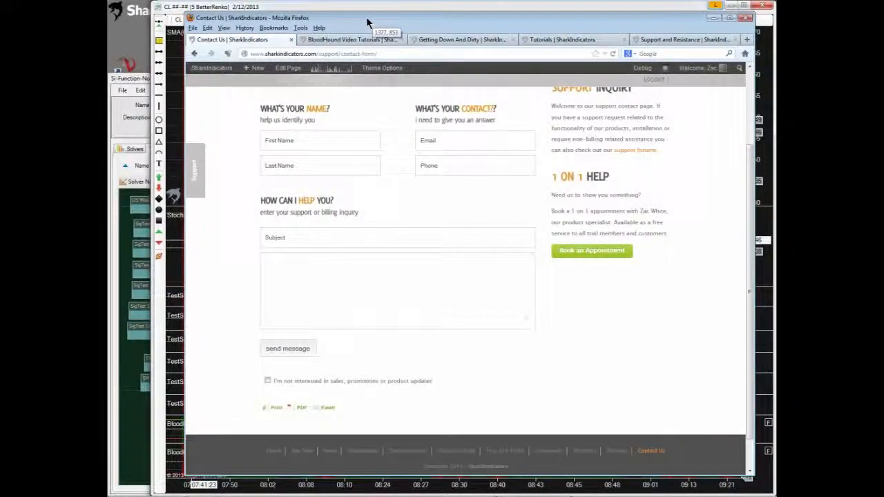
{"action": "left_click", "coordinate": [297, 238]}
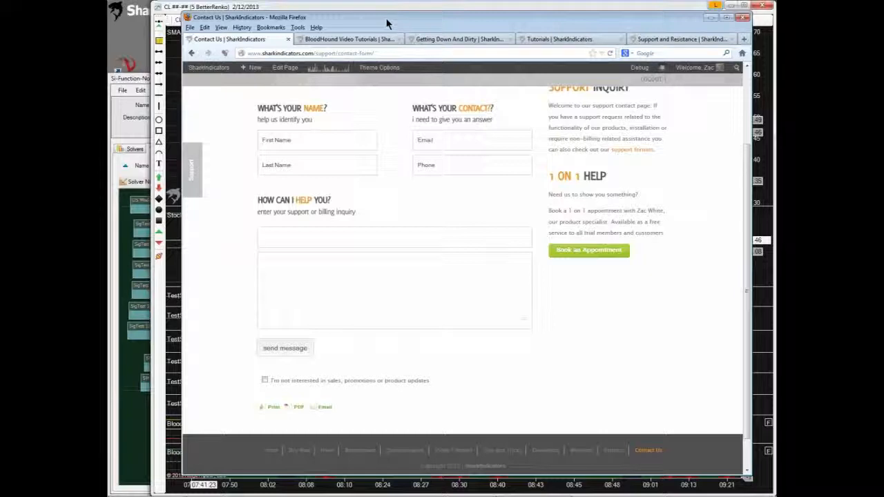
{"action": "left_click_drag", "start_coordinate": [387, 24], "coordinate": [364, 24]}
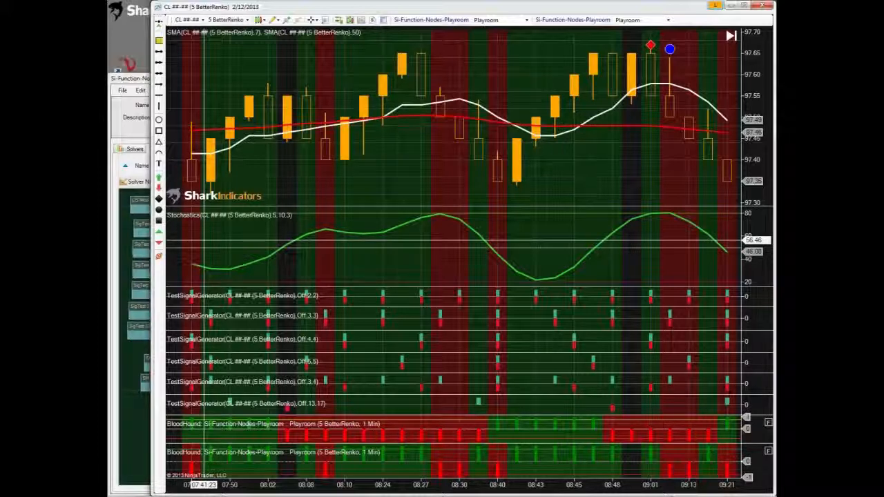
Connect the Signal Counter node to the Result node in place of Indicator Comparison in the Playroom logic, and review the counter's settings.
{"action": "left_click", "coordinate": [135, 418]}
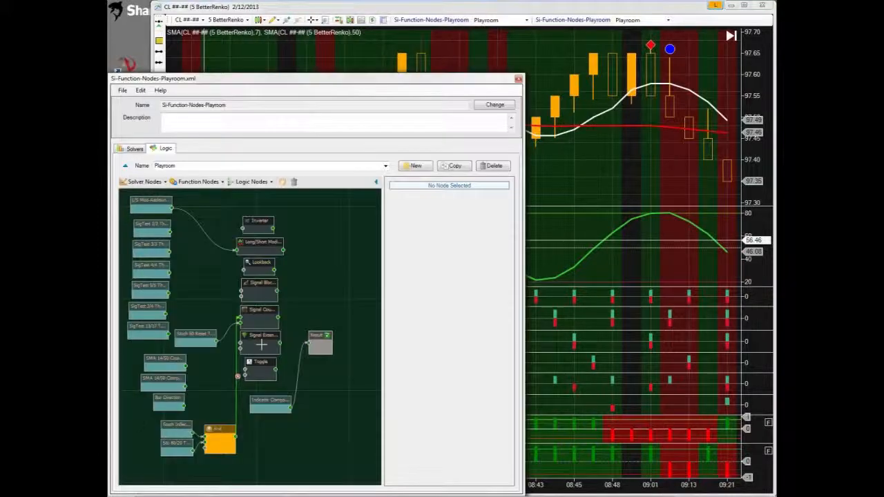
{"action": "left_click", "coordinate": [261, 312]}
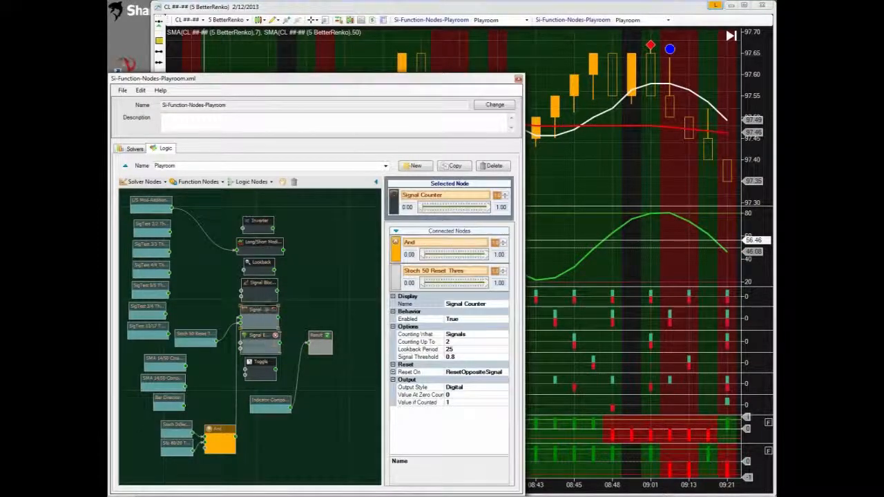
{"action": "left_click", "coordinate": [257, 336]}
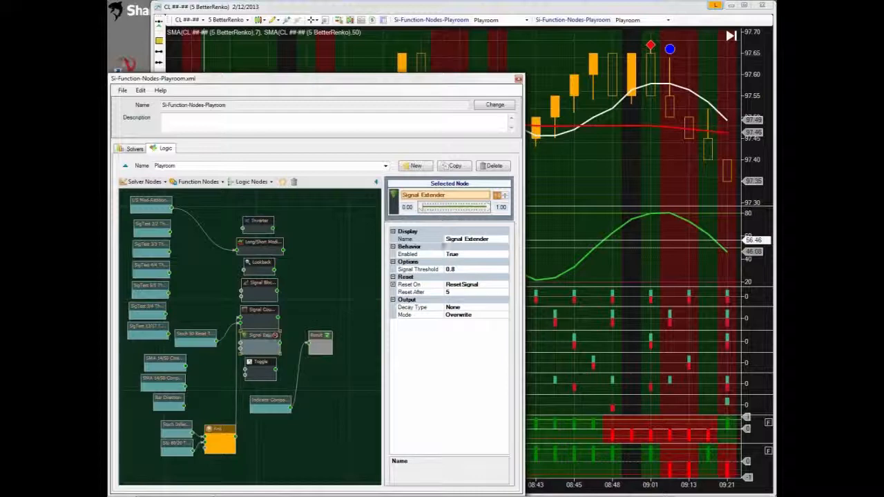
{"action": "left_click", "coordinate": [463, 239]}
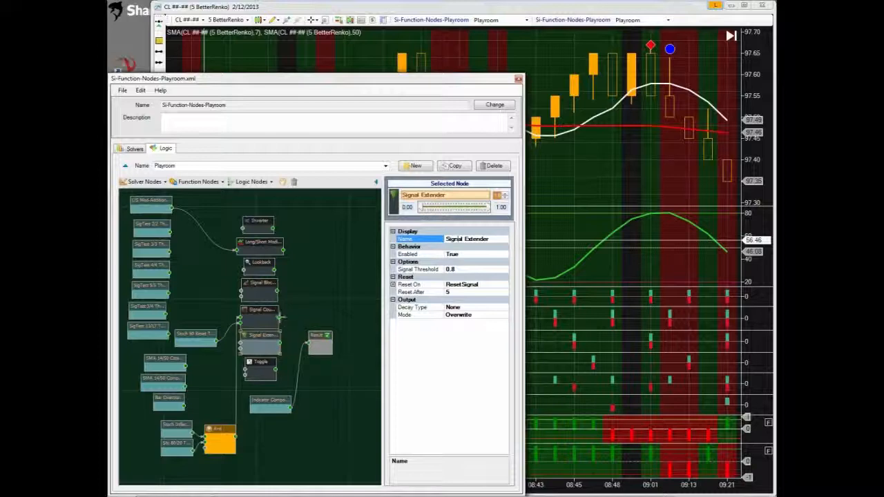
{"action": "left_click_drag", "start_coordinate": [279, 316], "coordinate": [309, 342]}
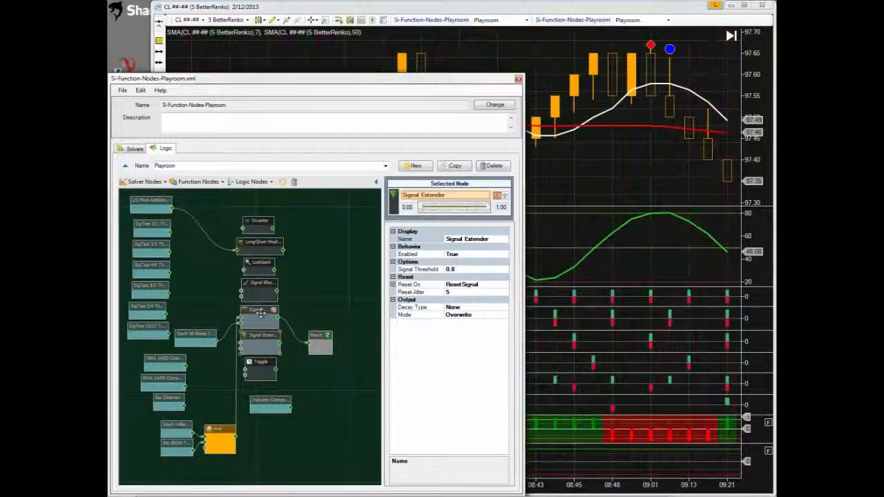
{"action": "left_click", "coordinate": [262, 311]}
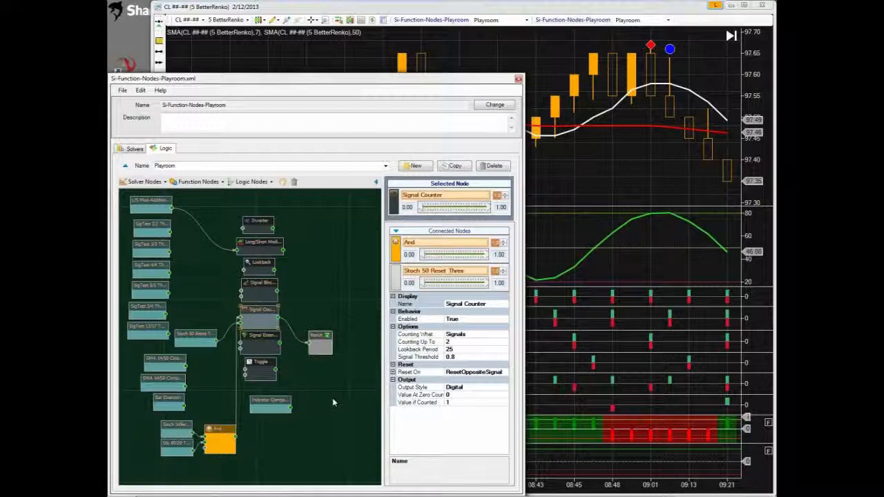
Delete the red diamond and the blue dot near the 09:01 bar from the BetterRenko chart.
{"action": "left_click", "coordinate": [560, 183]}
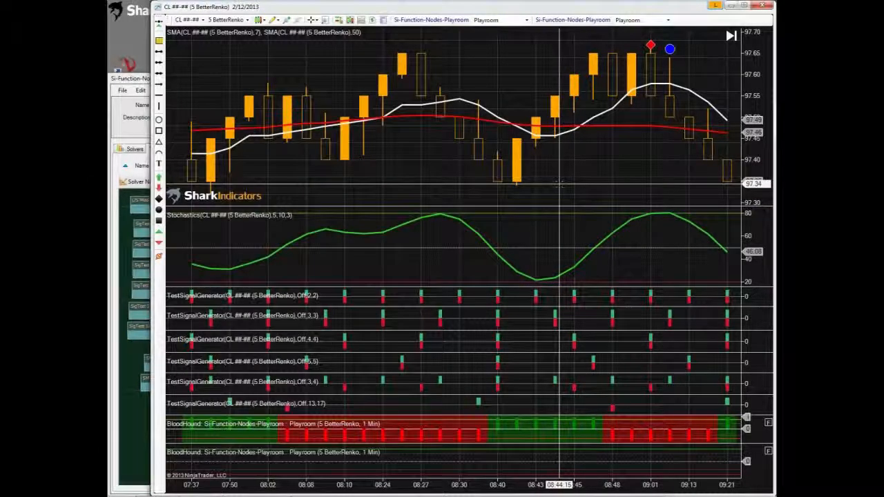
{"action": "key", "text": "Delete"}
{"action": "left_click", "coordinate": [669, 47]}
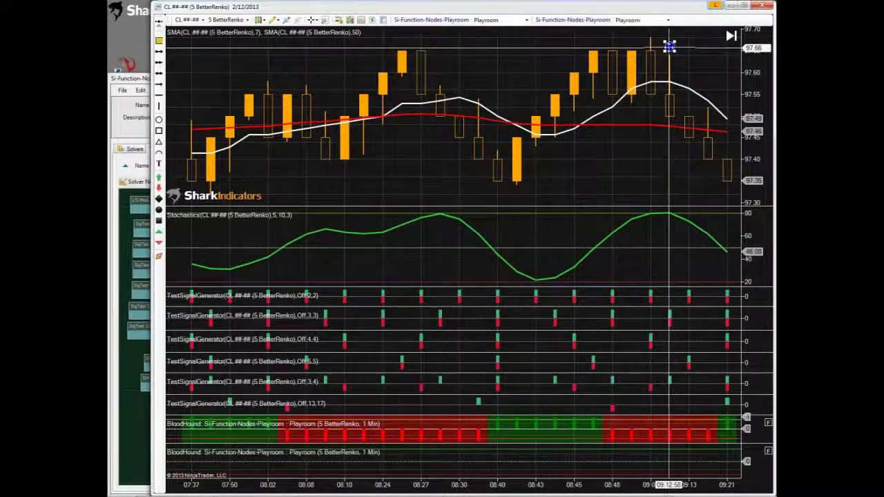
{"action": "key", "text": "Delete"}
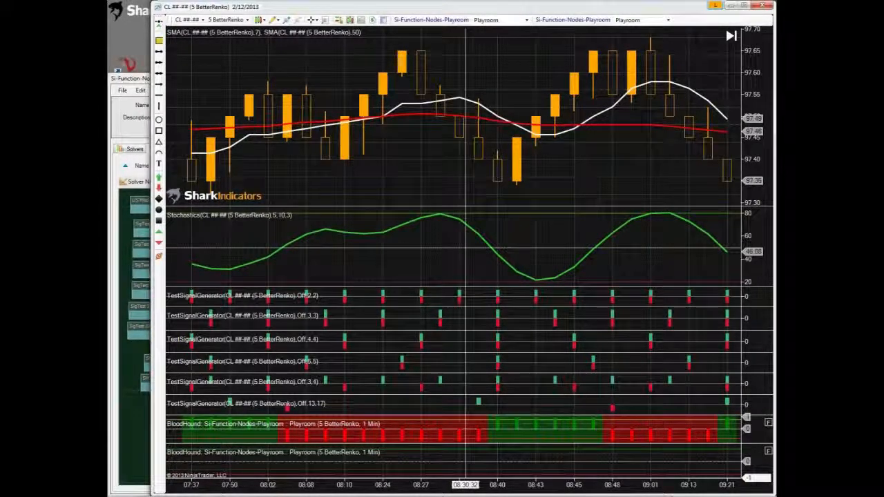
Examine the Signal Counter's output over a wider stretch of the session and open the Signal Extender node's settings.
{"action": "mouse_move", "coordinate": [466, 484]}
{"action": "left_mouse_down"}
{"action": "mouse_move", "coordinate": [574, 484]}
{"action": "mouse_move", "coordinate": [463, 485]}
{"action": "left_mouse_up"}
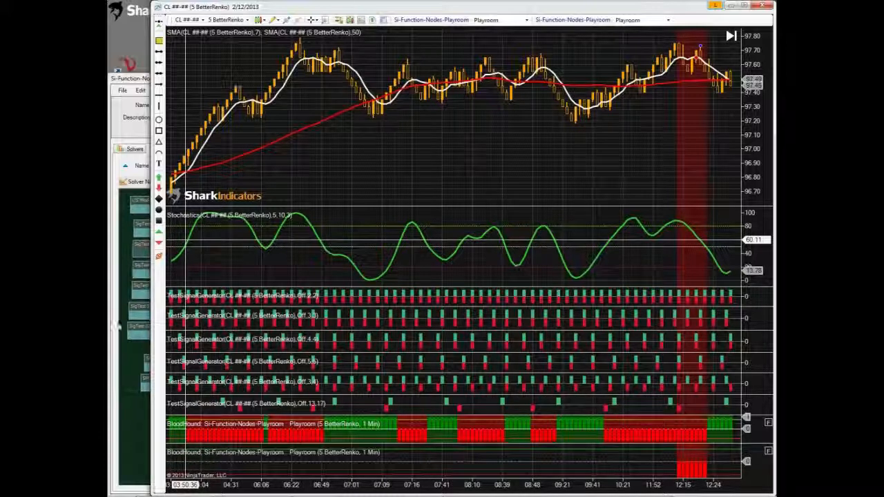
{"action": "left_click", "coordinate": [133, 425]}
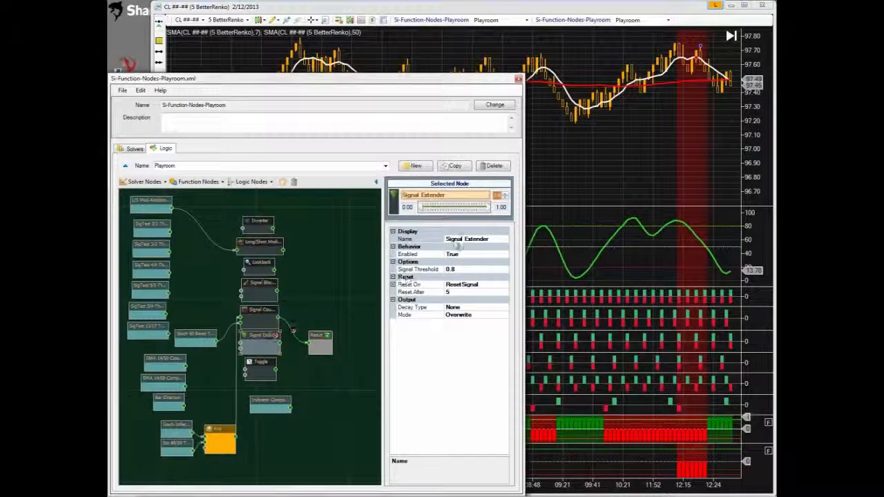